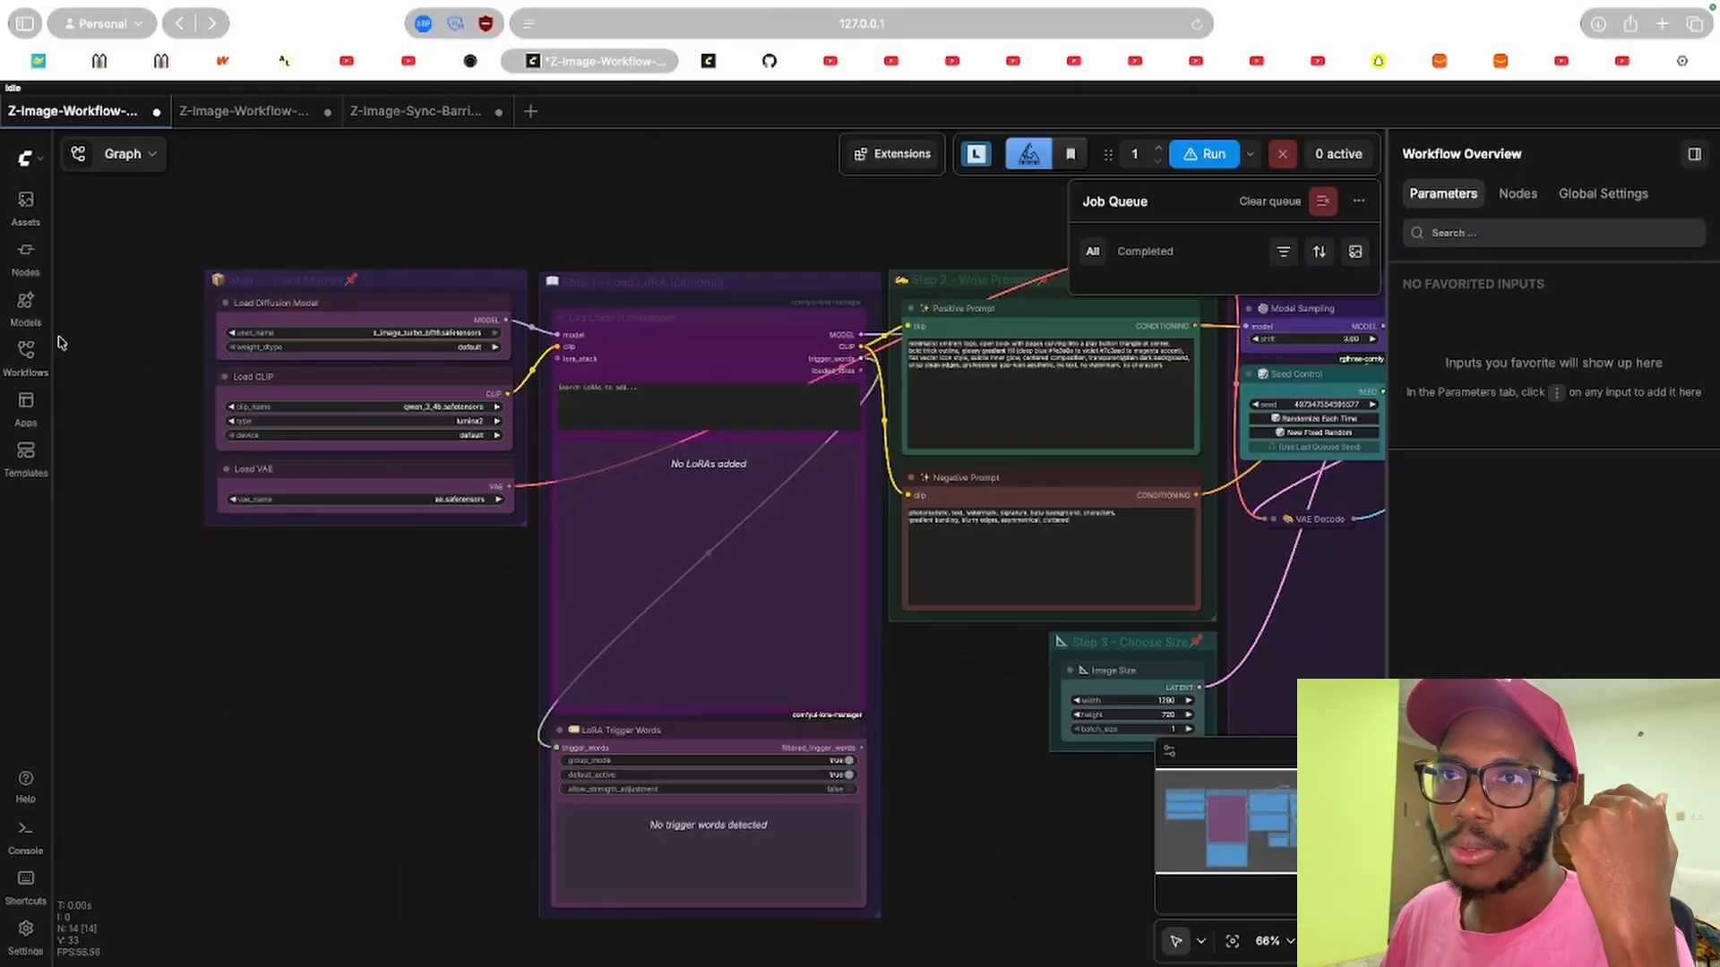
Browse the saved workflows list, then pan the graph over to the Save Image node and select it.
{"action": "left_click", "coordinate": [25, 354]}
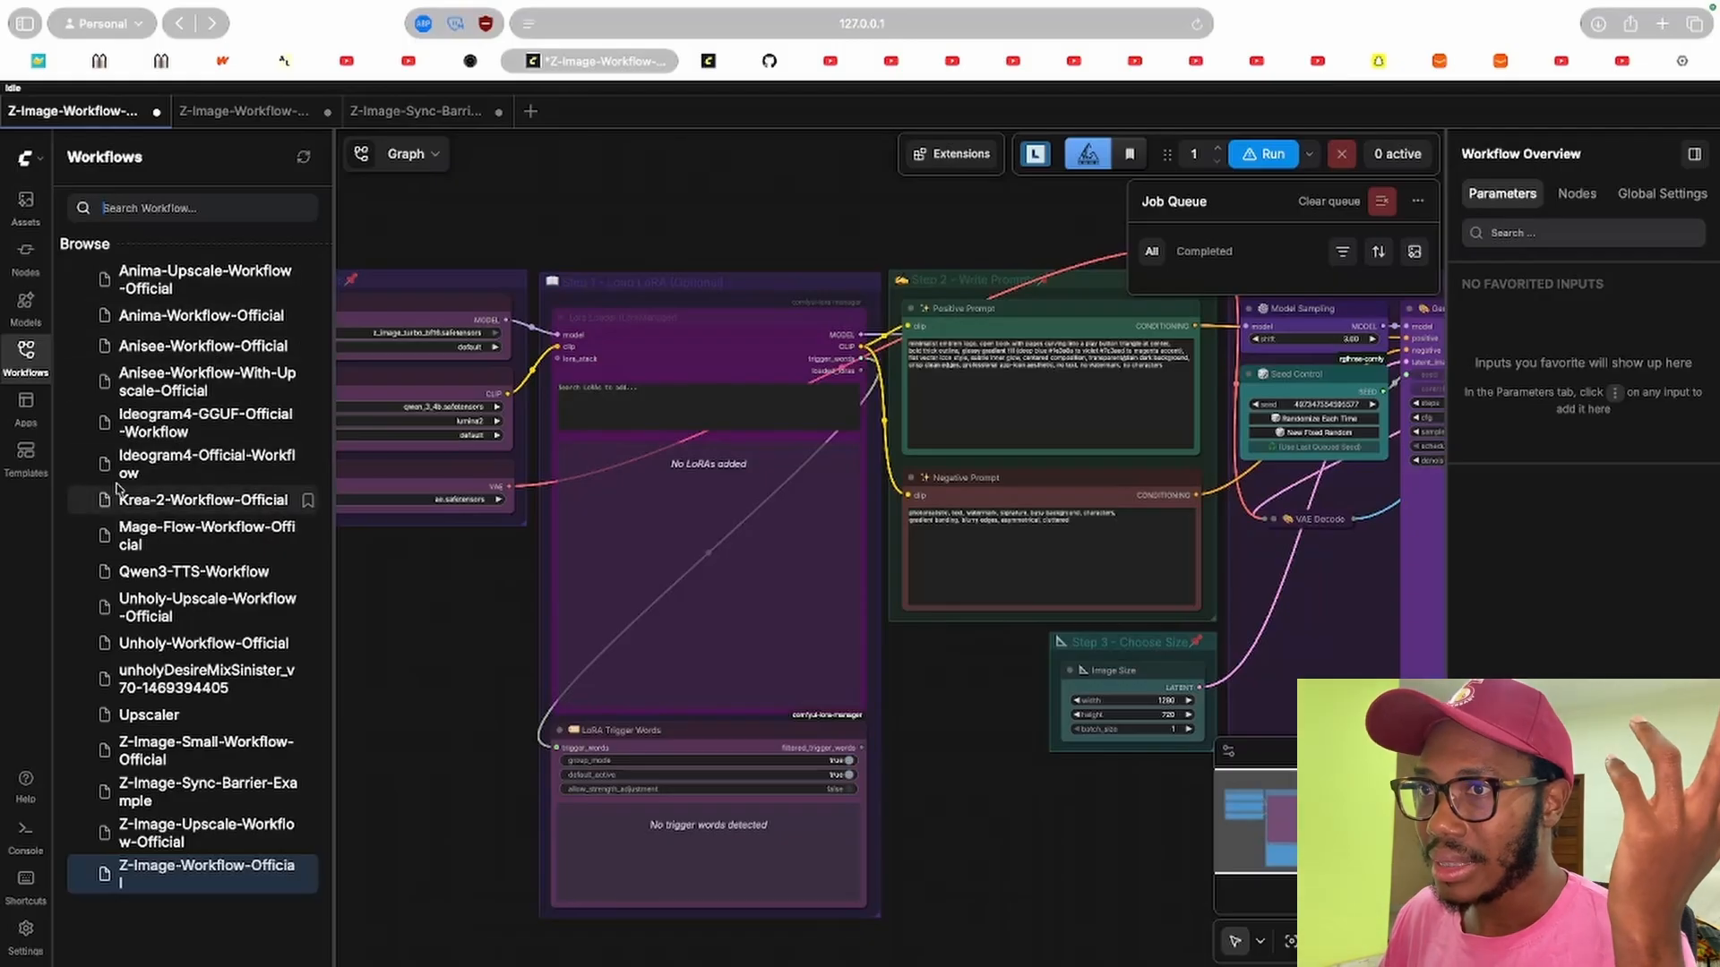
{"action": "left_click", "coordinate": [25, 352]}
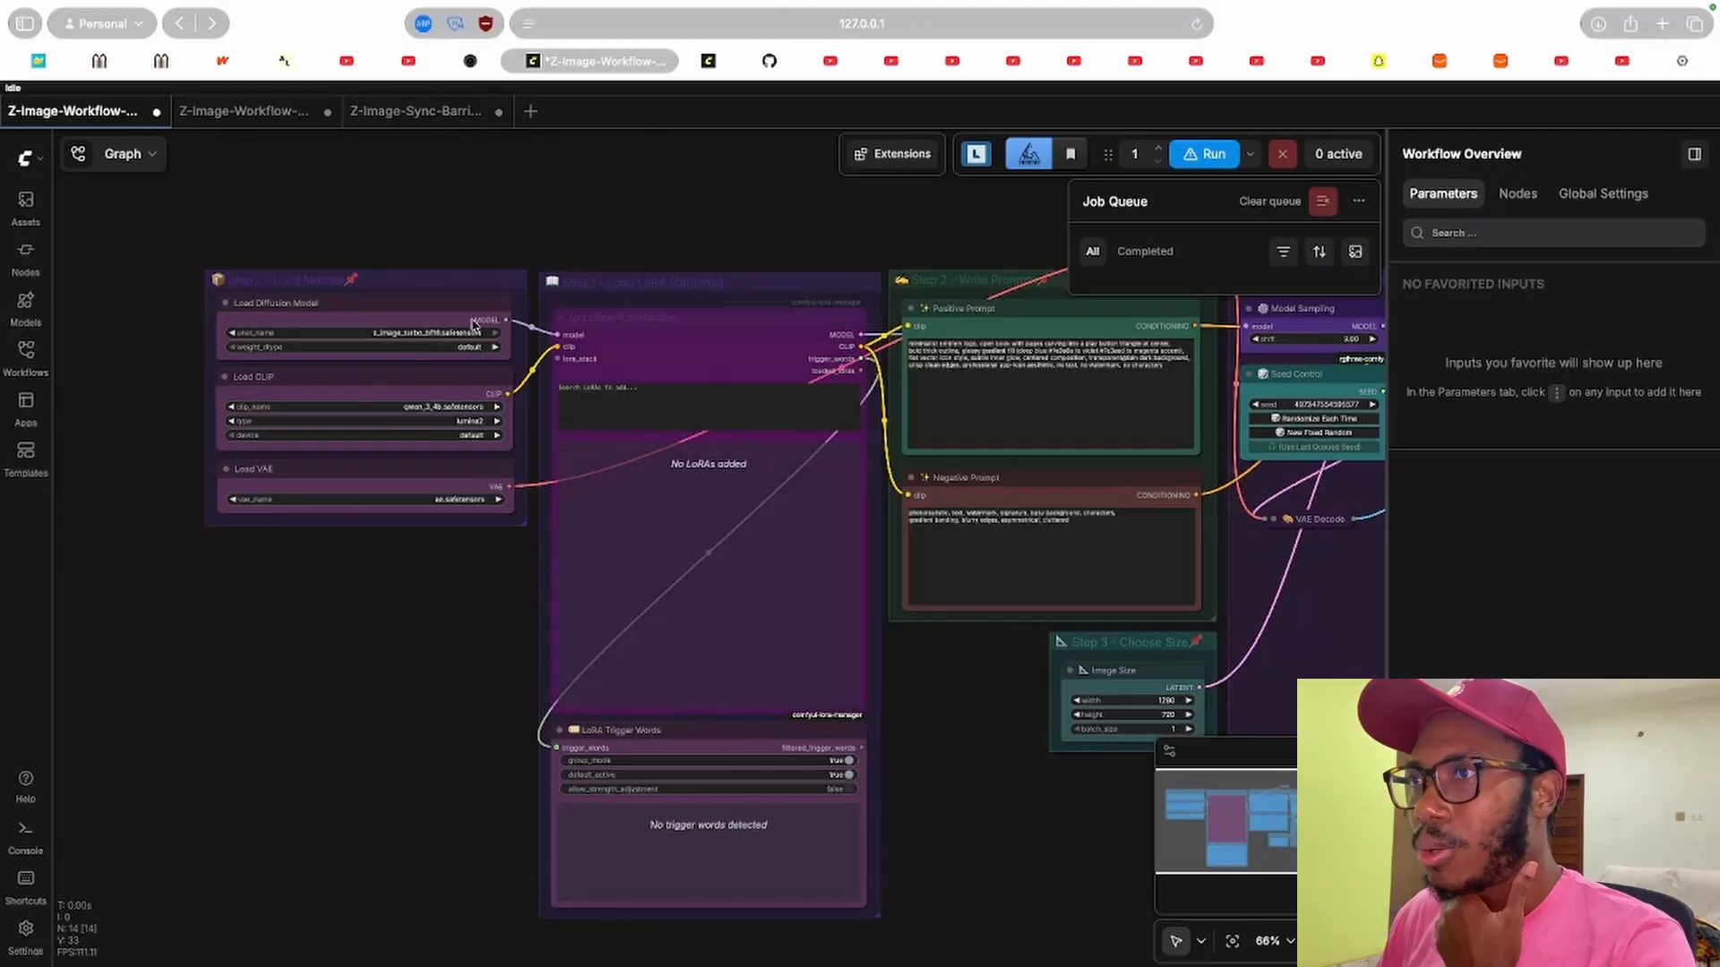
{"action": "left_click_drag", "start_coordinate": [941, 676], "coordinate": [426, 645]}
{"action": "left_click_drag", "start_coordinate": [792, 610], "coordinate": [385, 654]}
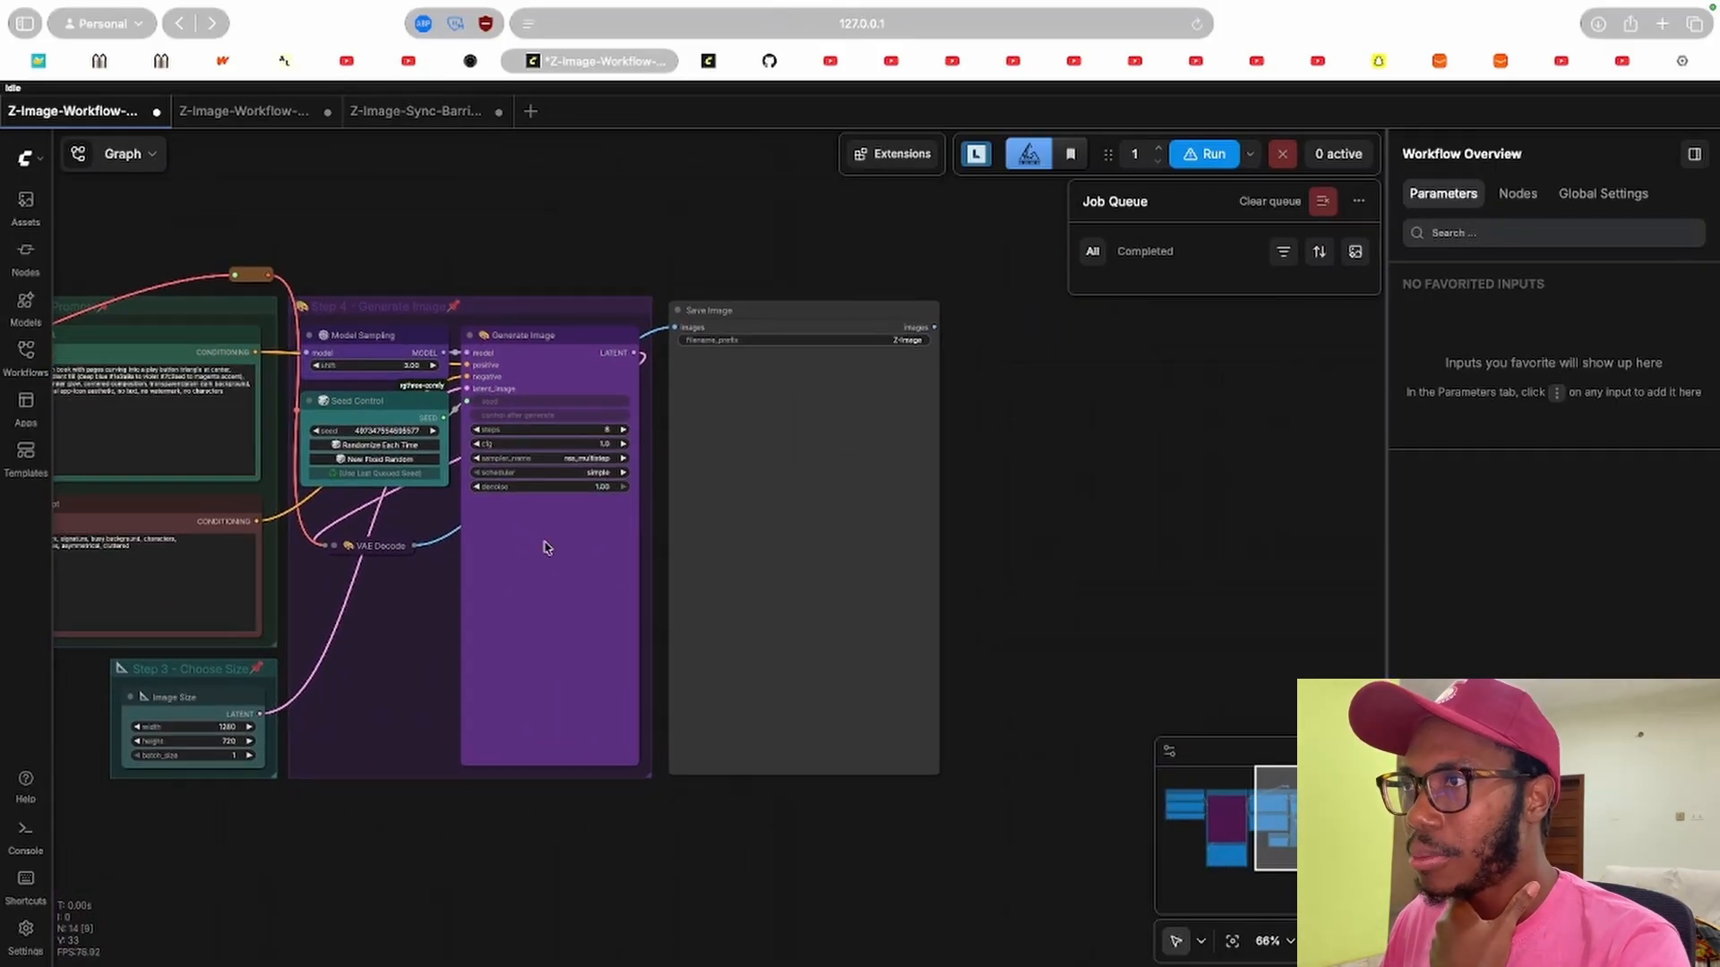
{"action": "left_click", "coordinate": [712, 441]}
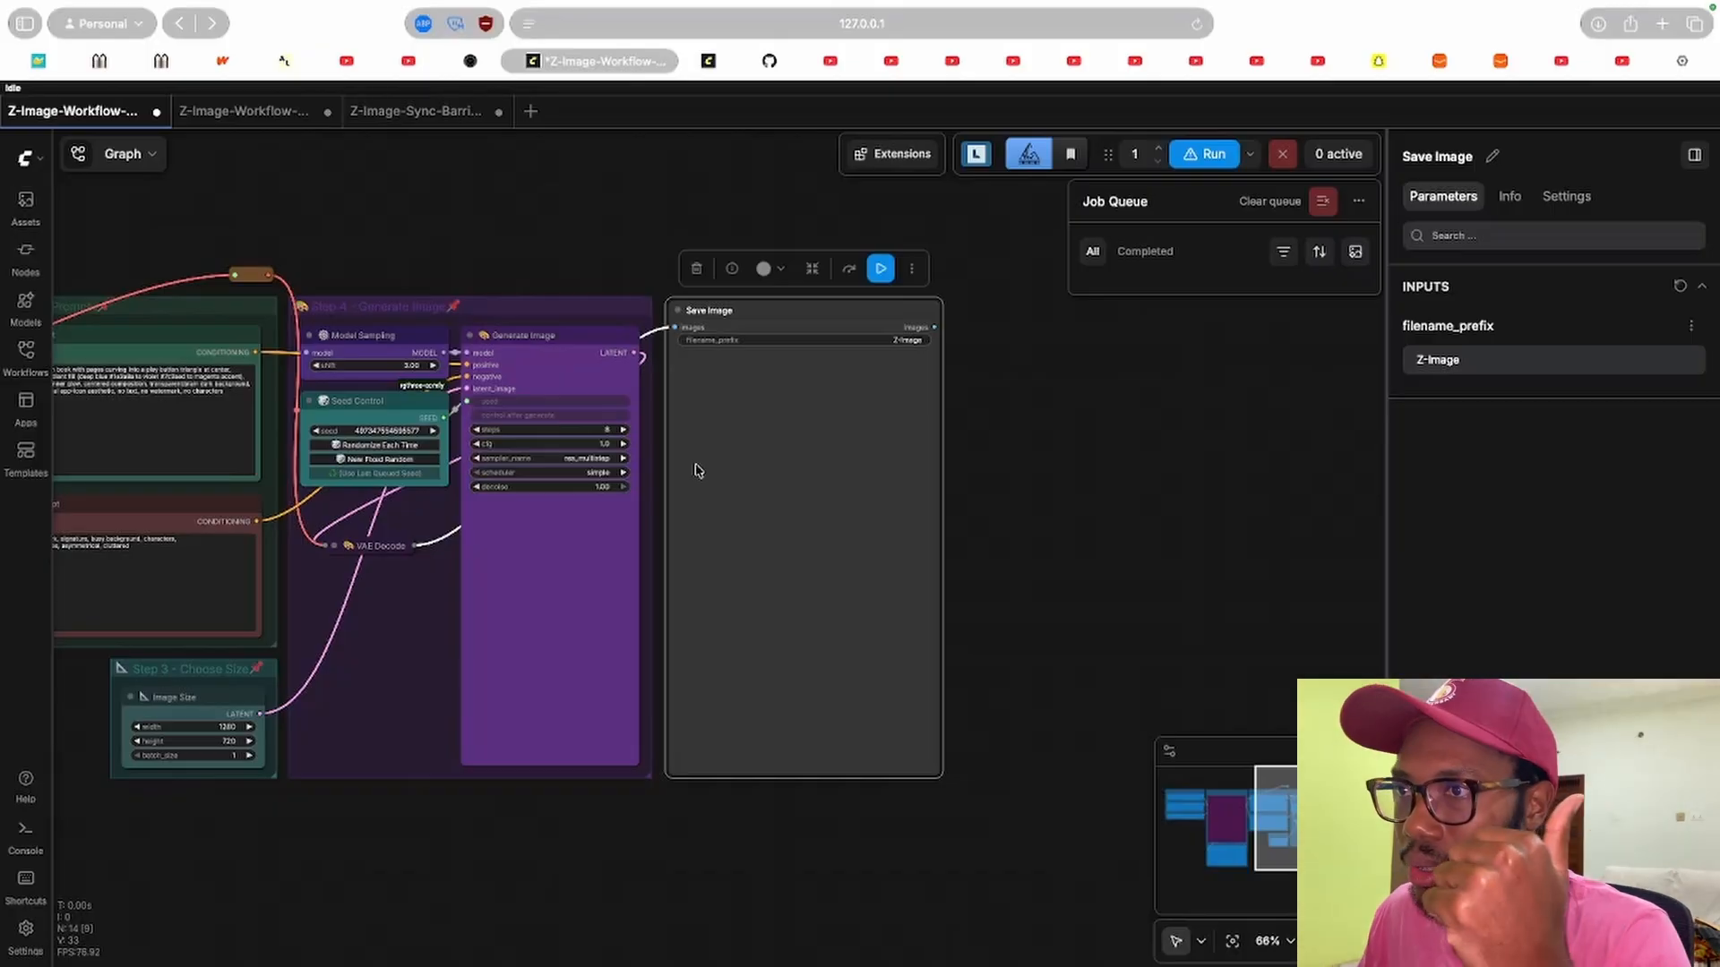
Zoom into the Step 1 Load Models group and inspect the Load CLIP and Load Diffusion Model parameters.
{"action": "left_click_drag", "start_coordinate": [392, 618], "coordinate": [1141, 638]}
{"action": "left_click_drag", "start_coordinate": [237, 612], "coordinate": [532, 639]}
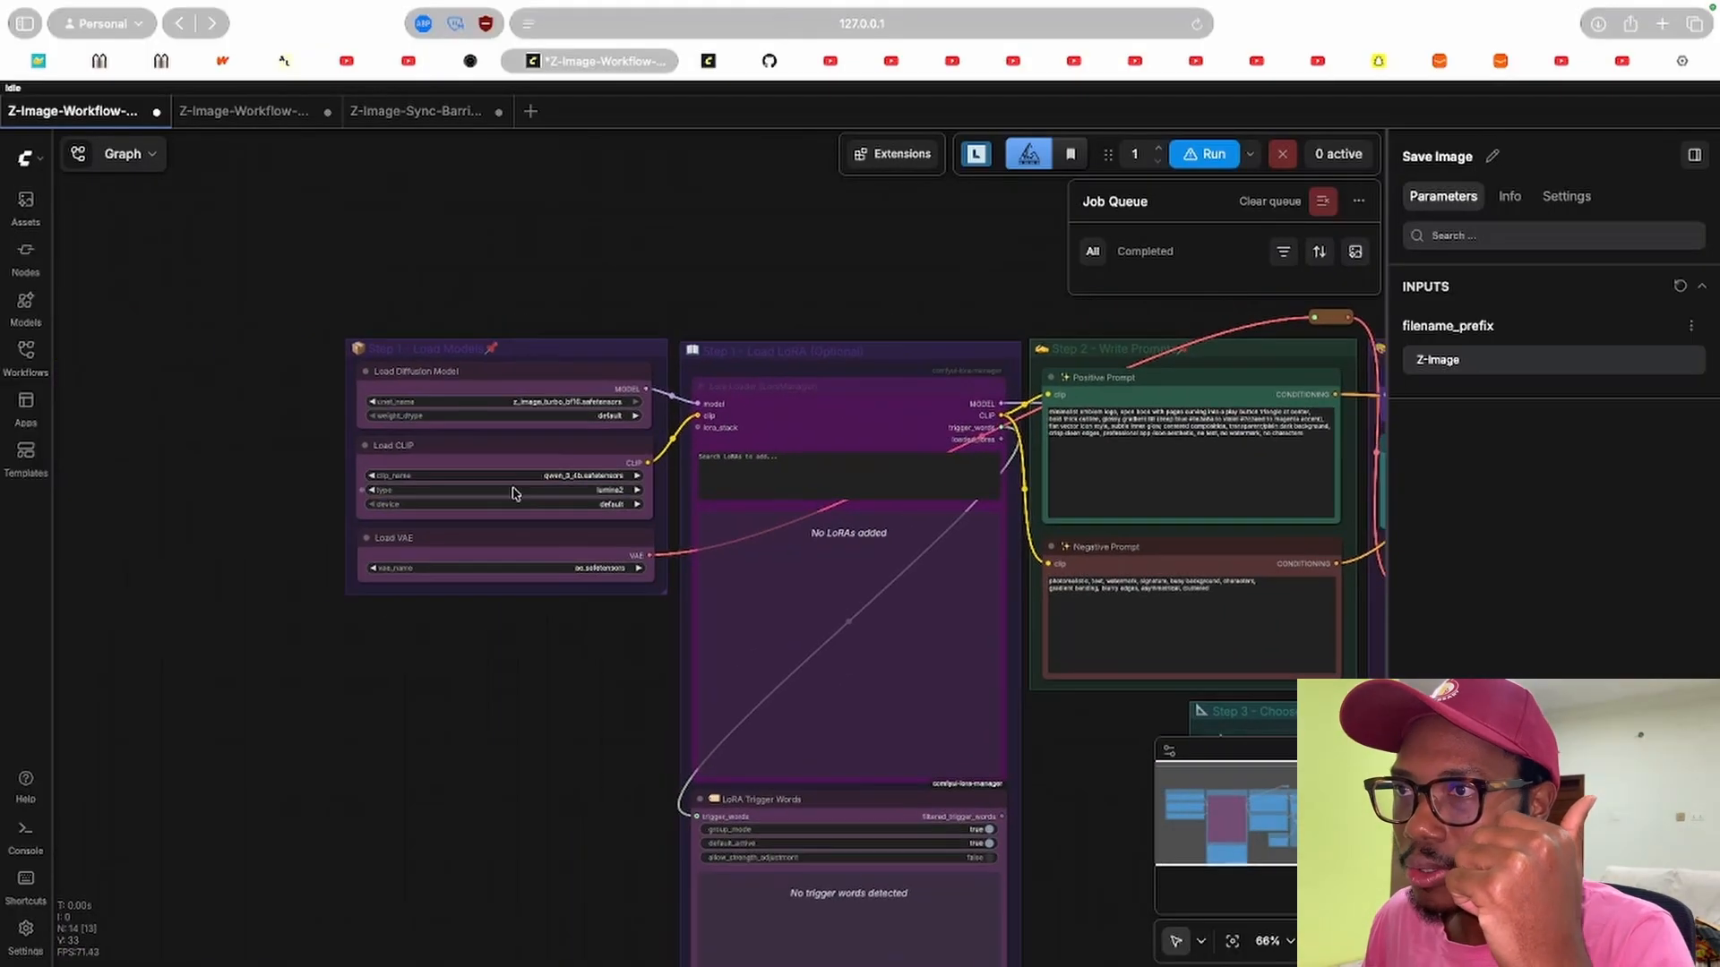
{"action": "scroll", "coordinate": [518, 483], "scroll_direction": "up", "scroll_amount": 7}
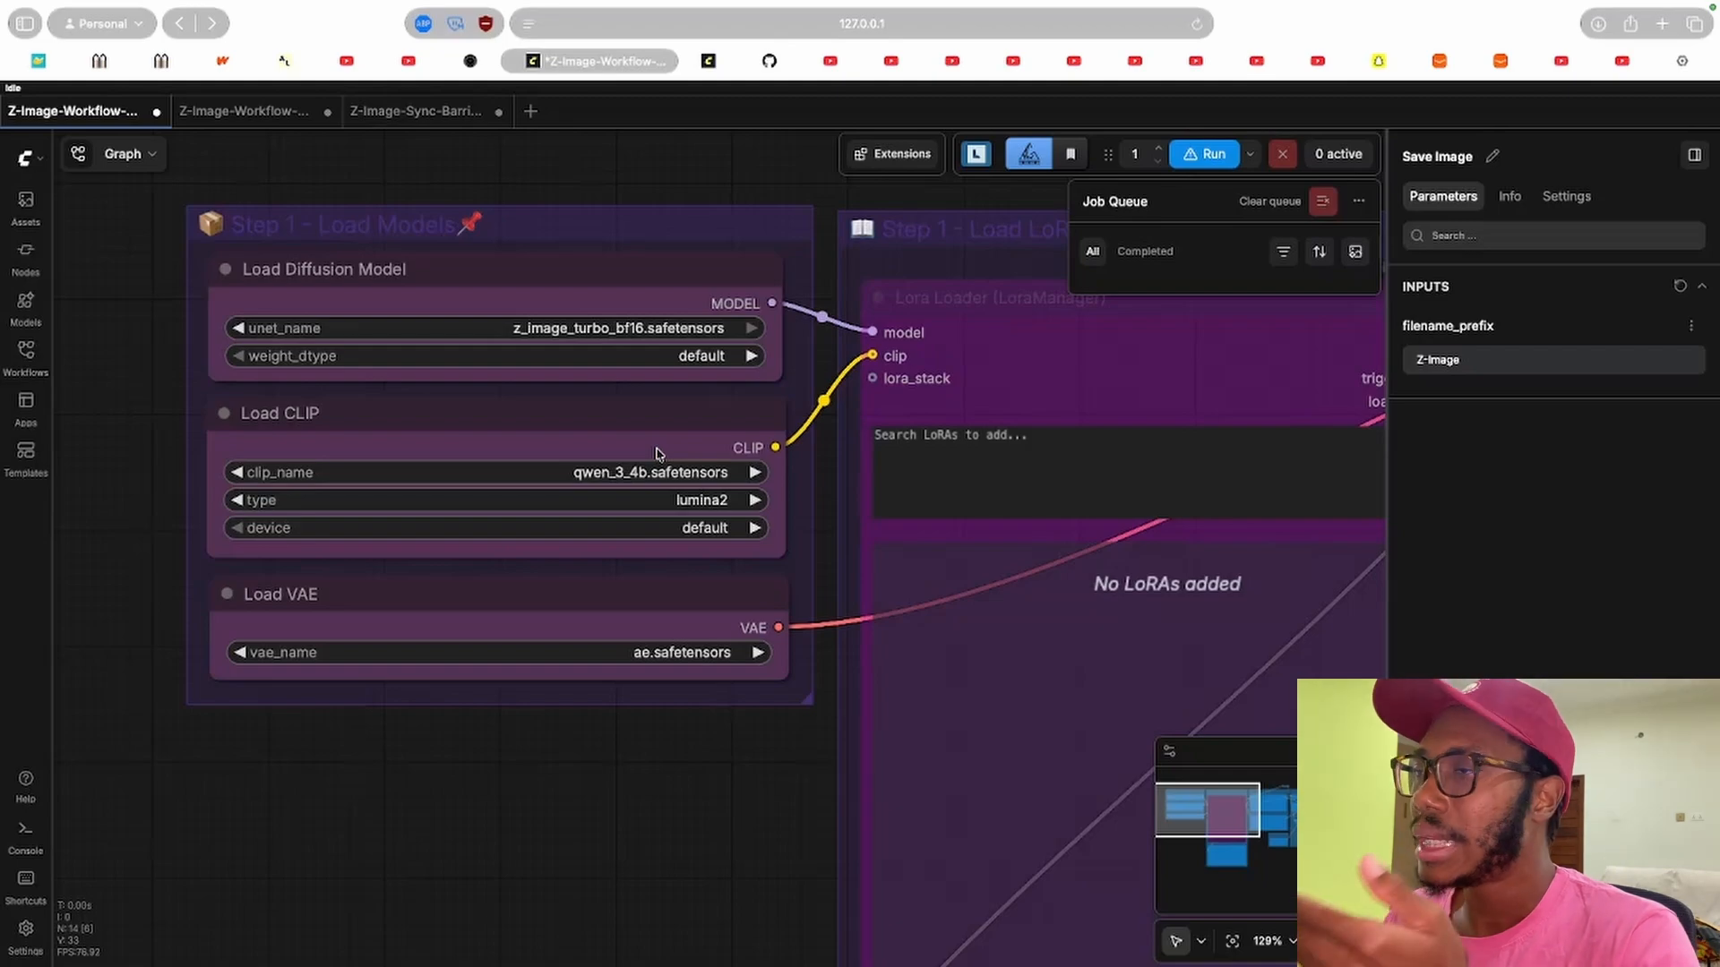
{"action": "mouse_move", "coordinate": [523, 421]}
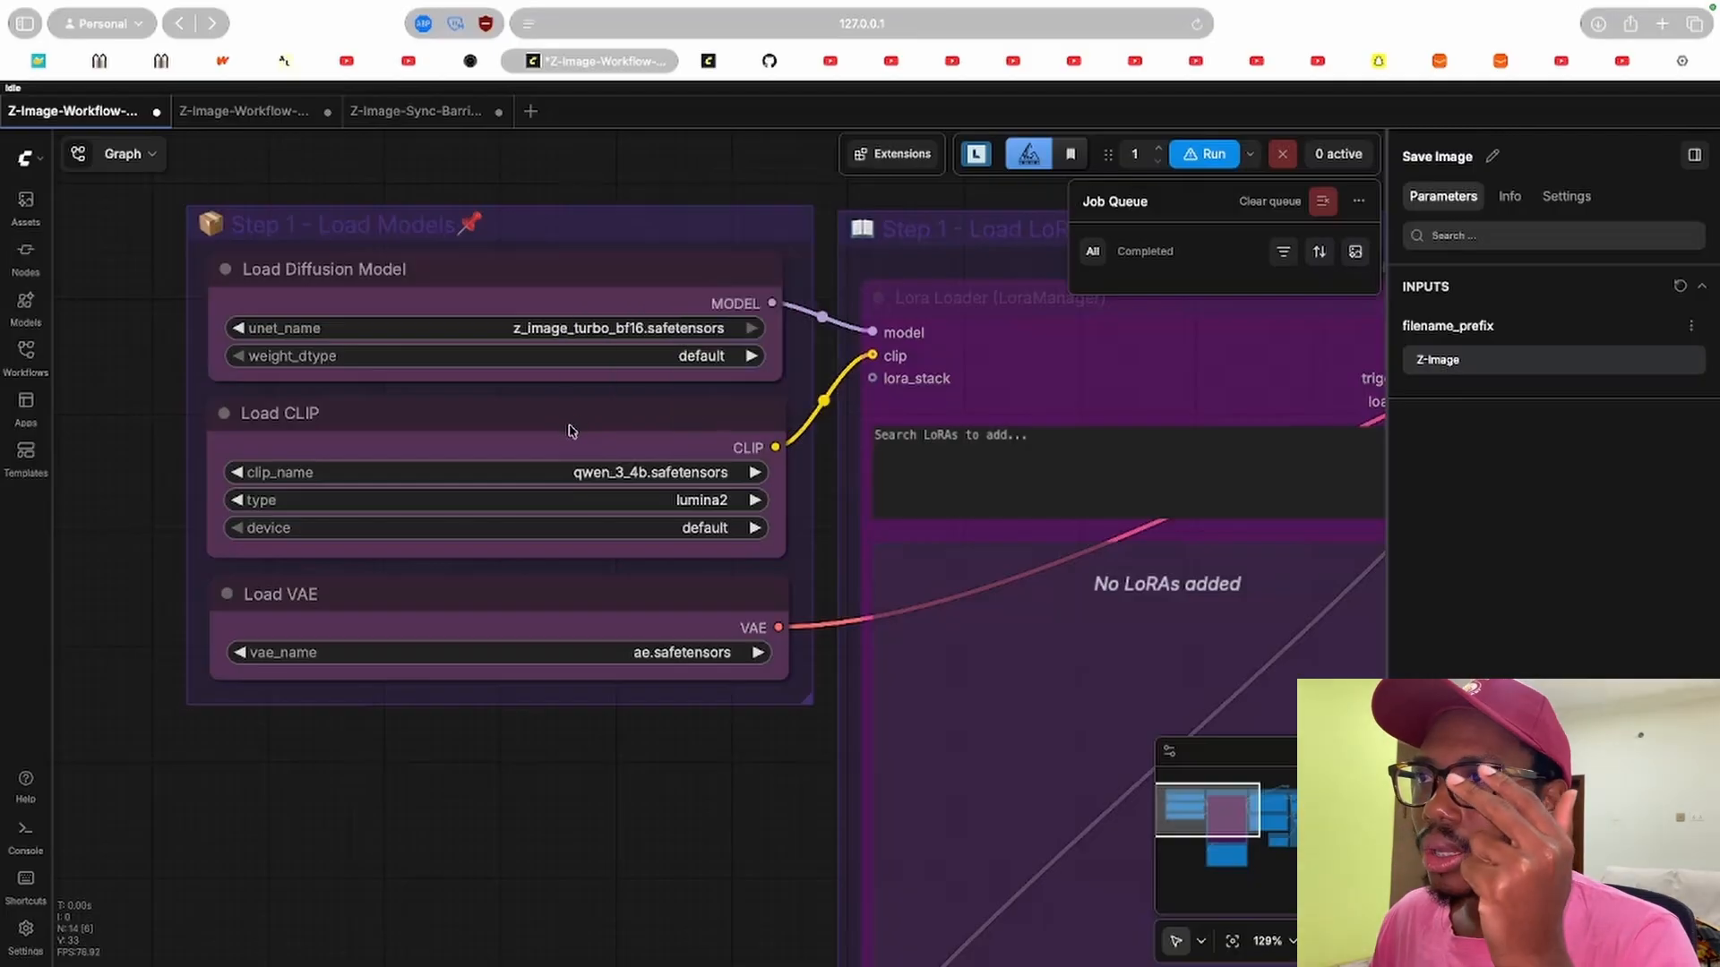
{"action": "left_click", "coordinate": [367, 412]}
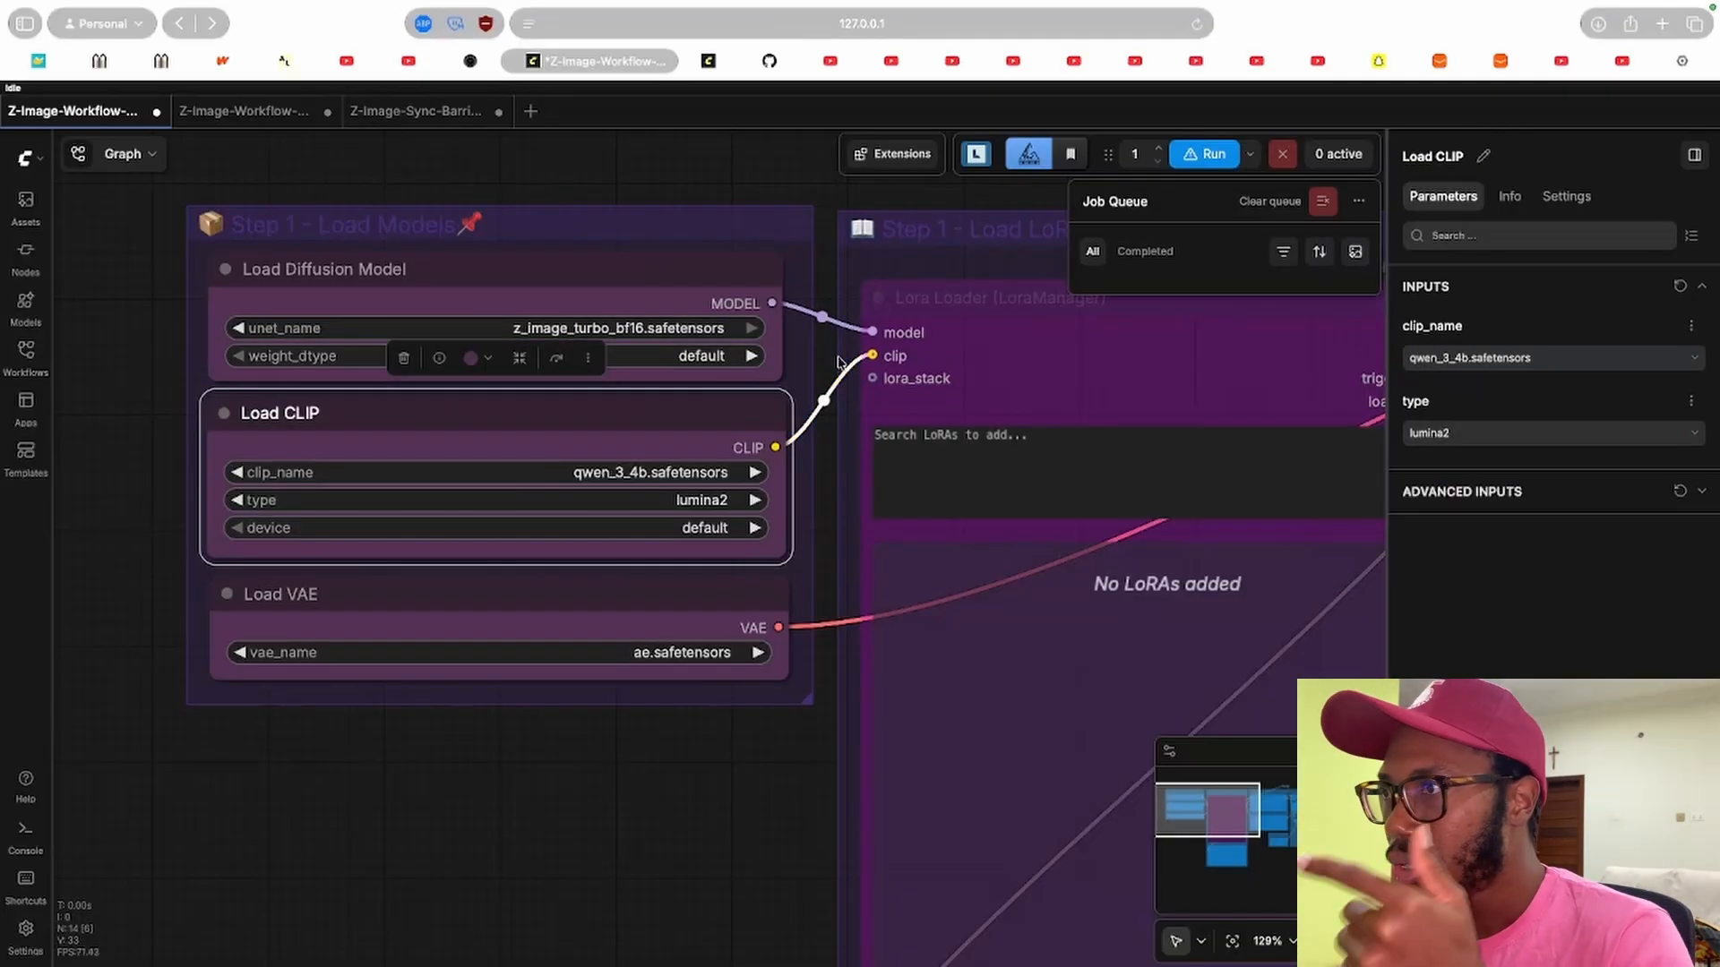
{"action": "left_click", "coordinate": [599, 261]}
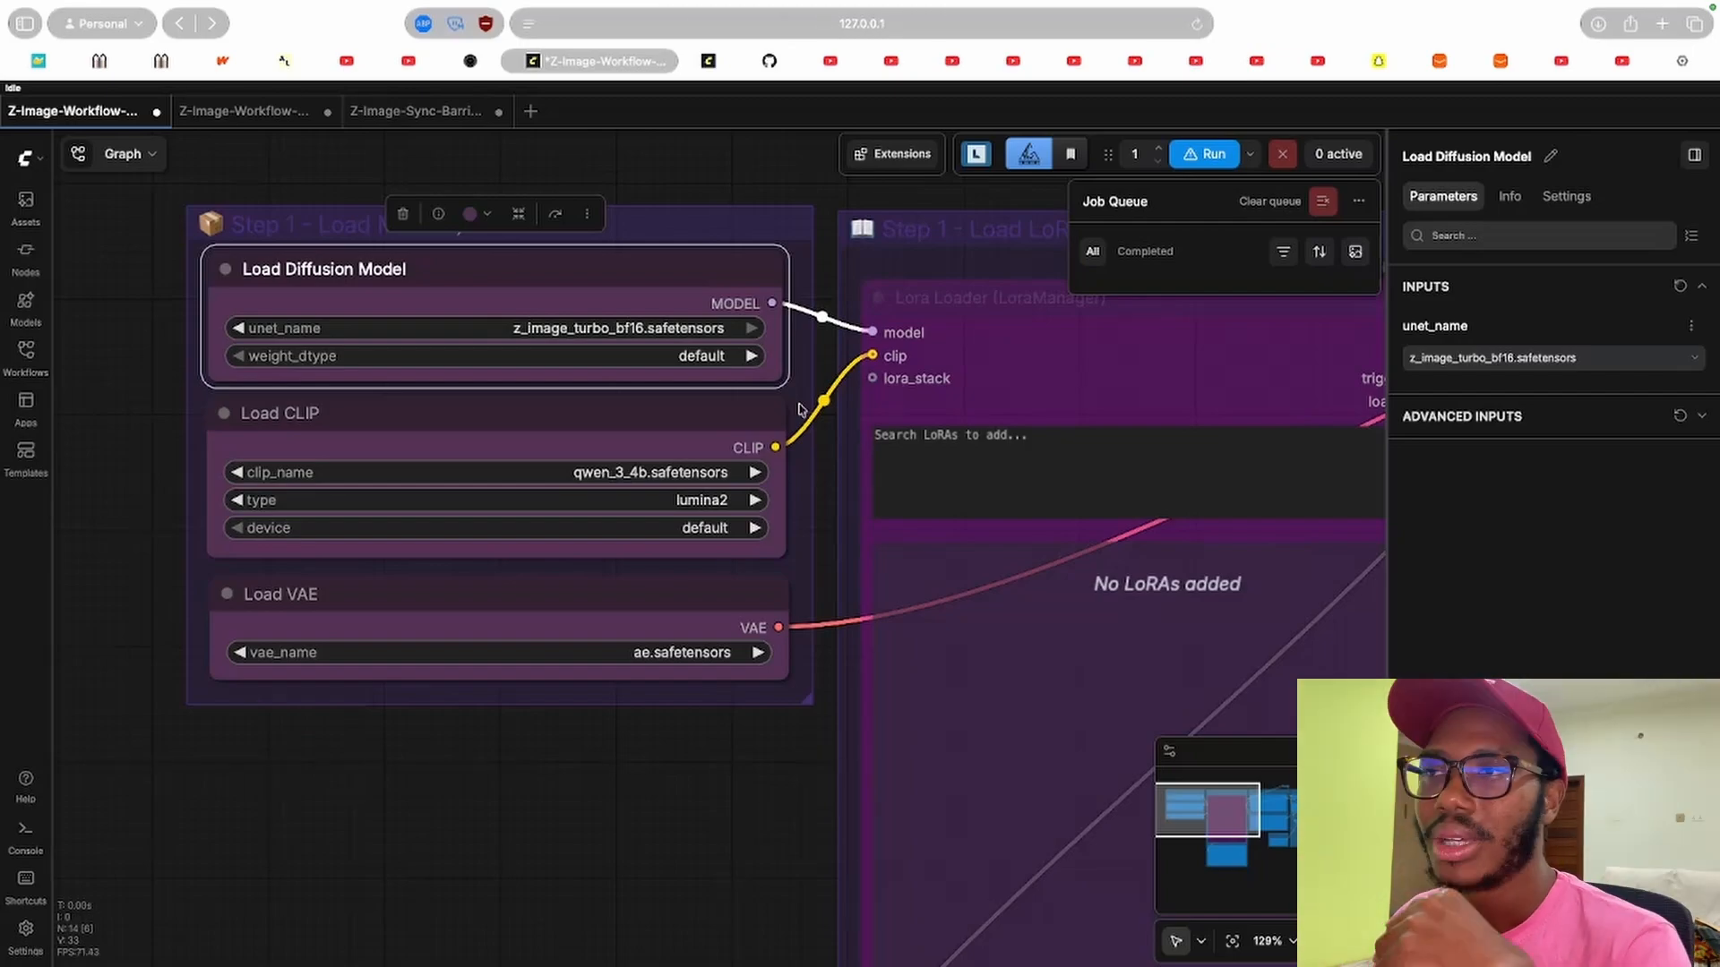
Zoom out and pan across the workflow's LoRA, prompt, generation and image size groups.
{"action": "scroll", "coordinate": [840, 506], "scroll_direction": "down", "scroll_amount": 5}
{"action": "left_click_drag", "start_coordinate": [779, 708], "coordinate": [368, 595]}
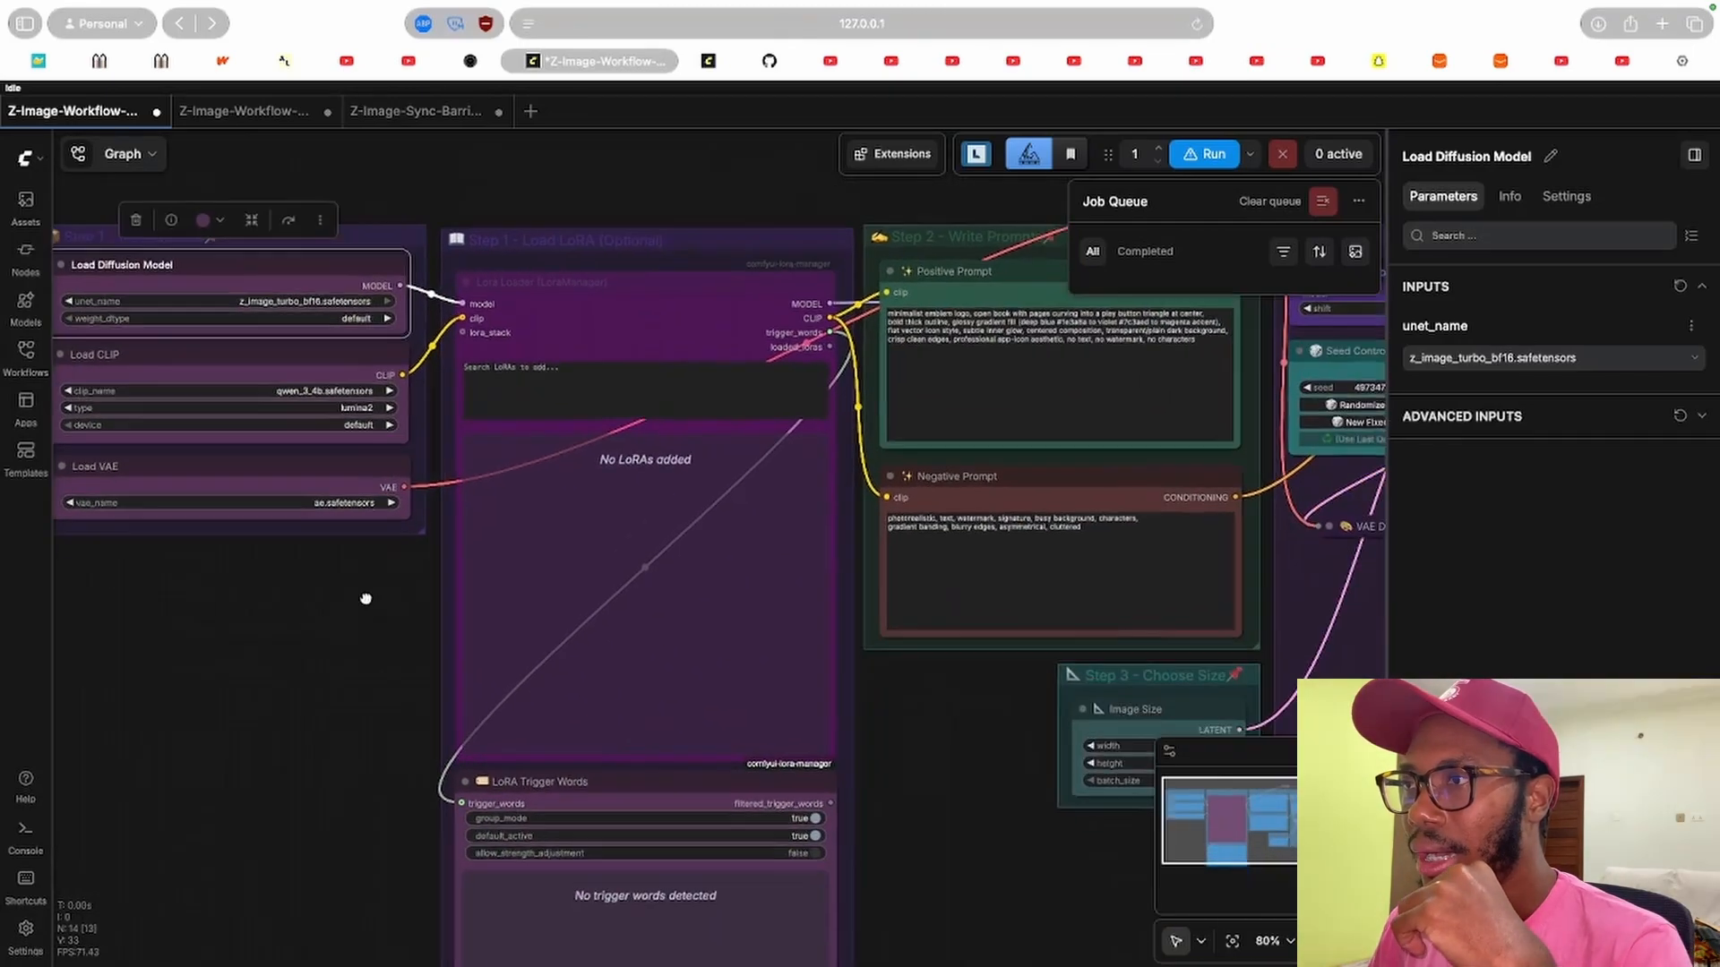
{"action": "mouse_move", "coordinate": [947, 738]}
{"action": "left_mouse_down"}
{"action": "mouse_move", "coordinate": [428, 725]}
{"action": "mouse_move", "coordinate": [493, 719]}
{"action": "left_mouse_up"}
{"action": "mouse_move", "coordinate": [920, 649]}
{"action": "left_mouse_down"}
{"action": "mouse_move", "coordinate": [690, 699]}
{"action": "mouse_move", "coordinate": [571, 697]}
{"action": "left_mouse_up"}
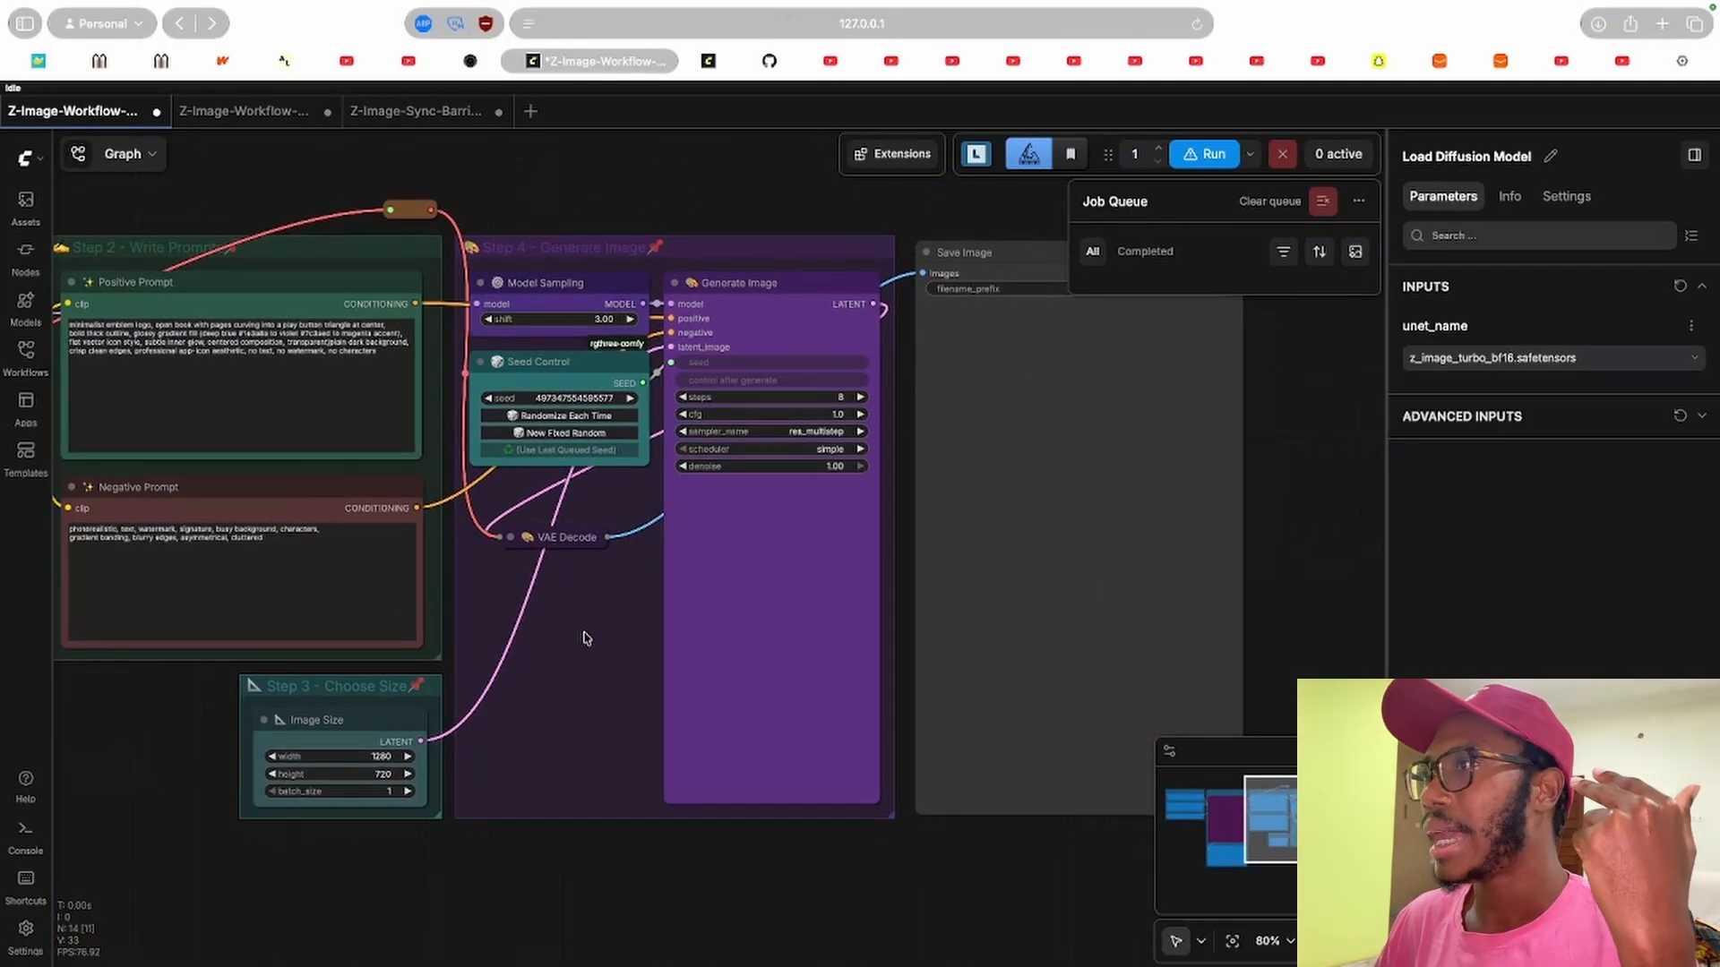
{"action": "left_click_drag", "start_coordinate": [589, 640], "coordinate": [548, 685]}
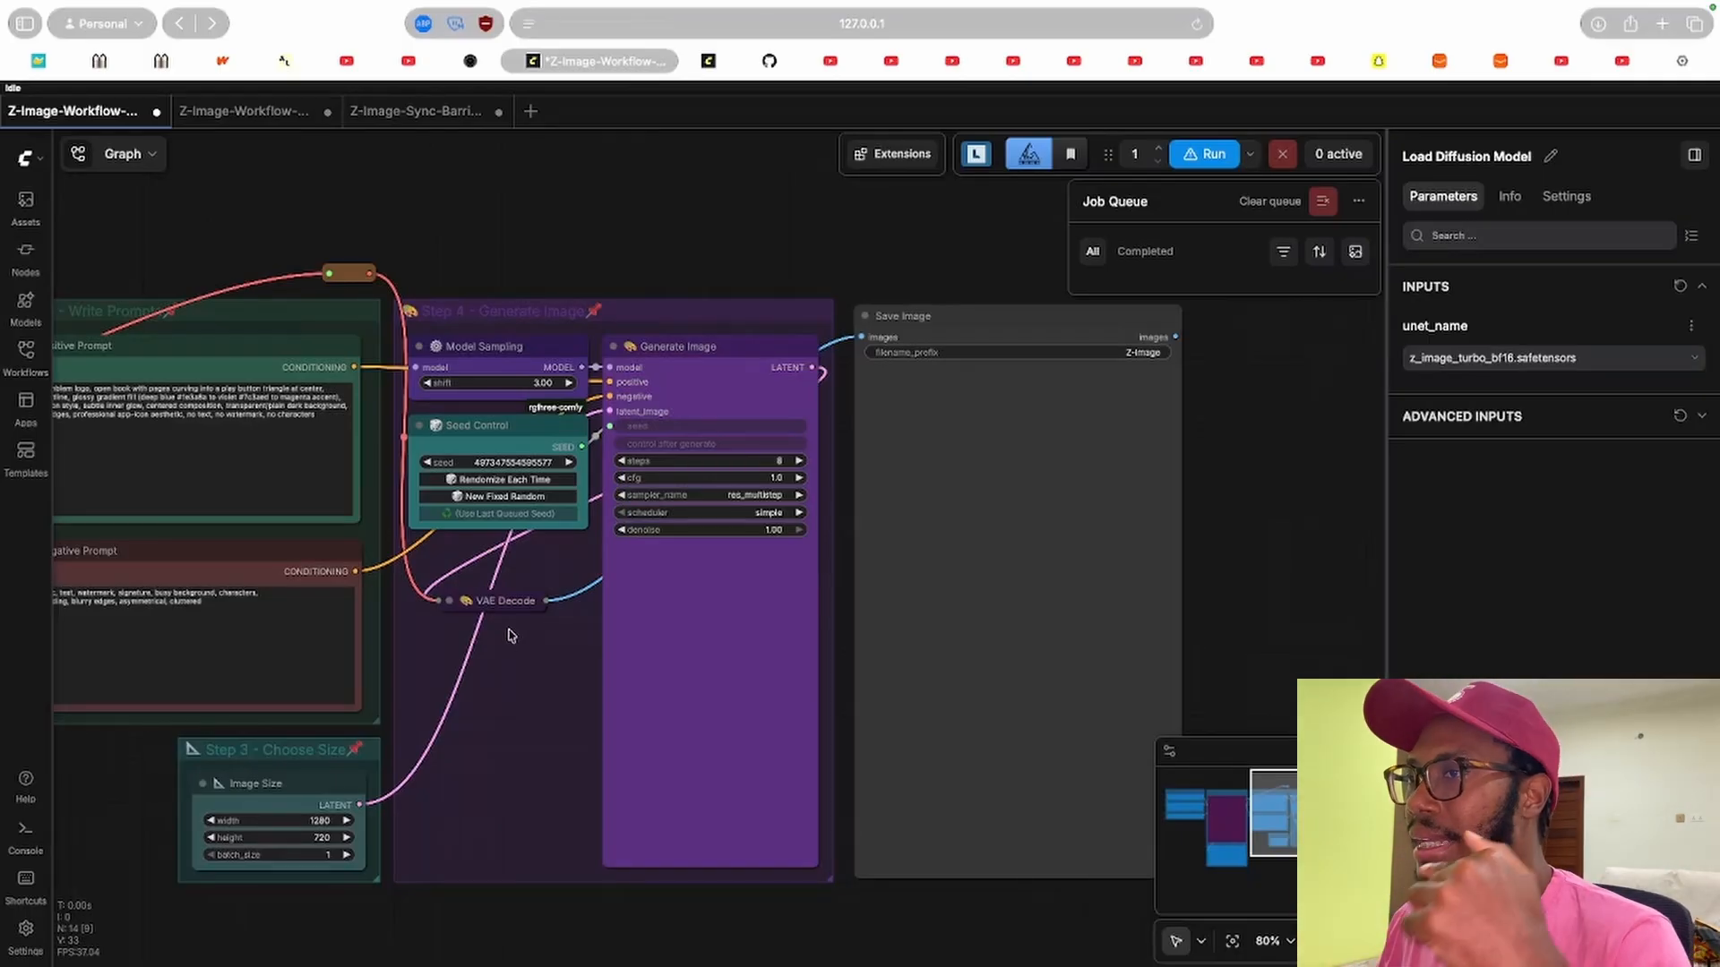
{"action": "left_click_drag", "start_coordinate": [434, 642], "coordinate": [1051, 594]}
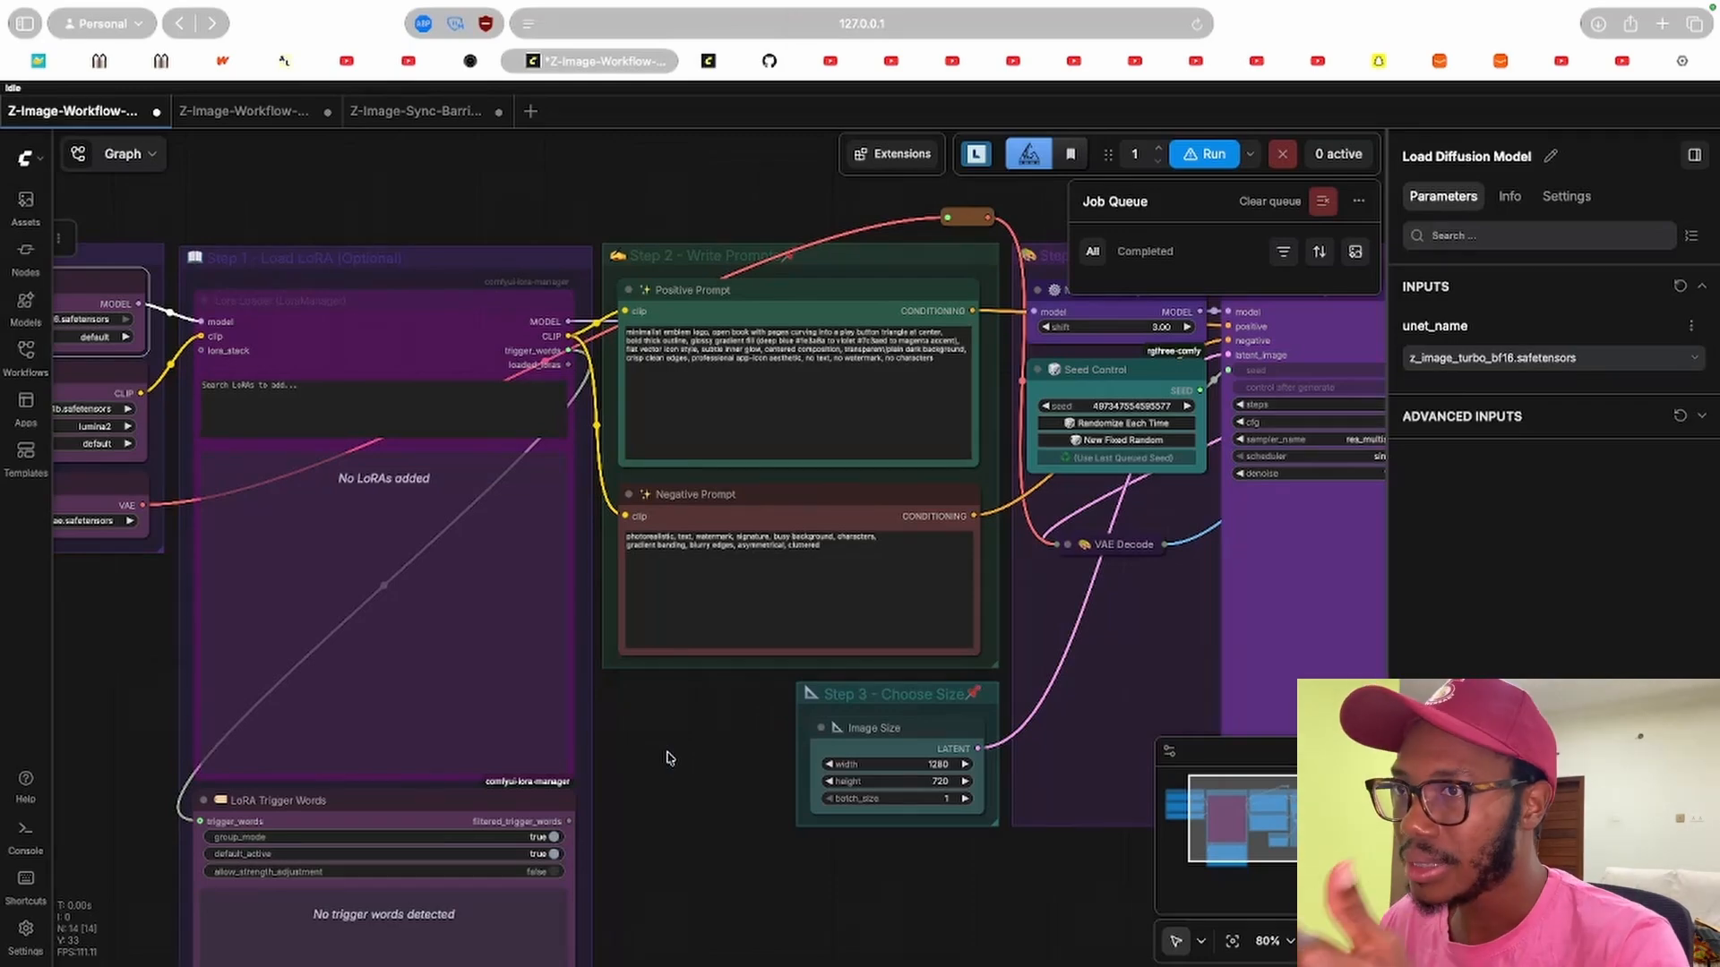
{"action": "left_click_drag", "start_coordinate": [115, 678], "coordinate": [492, 683]}
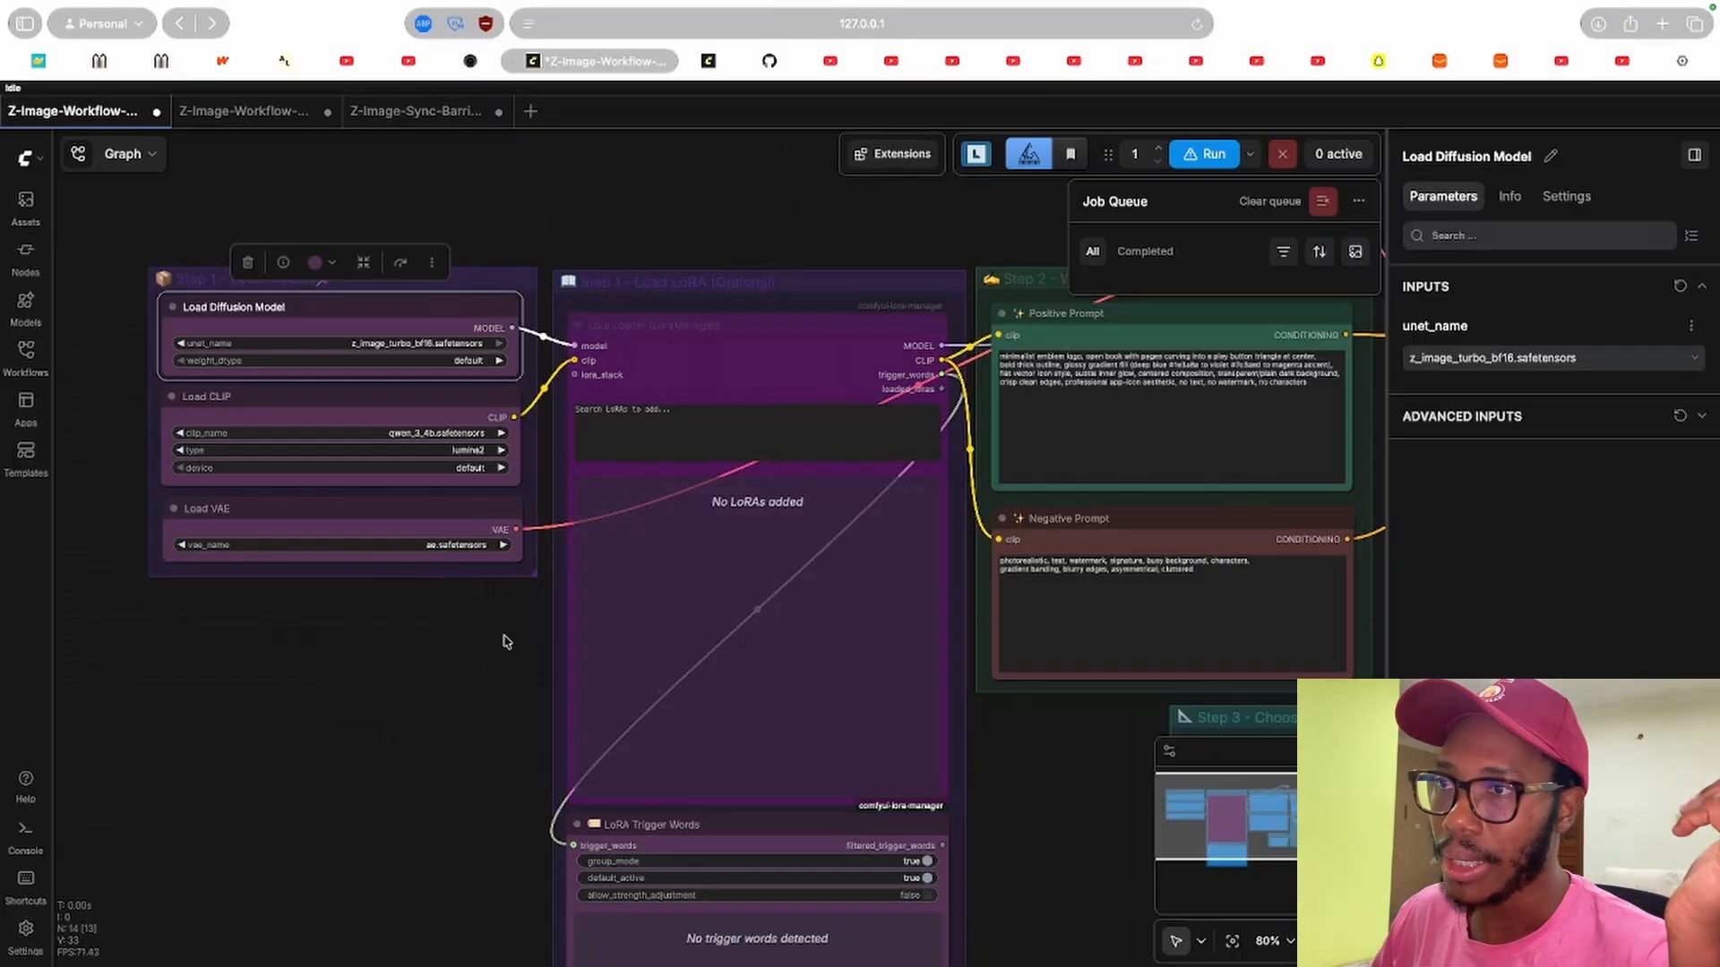
{"action": "left_click_drag", "start_coordinate": [496, 660], "coordinate": [407, 700]}
{"action": "left_click_drag", "start_coordinate": [845, 248], "coordinate": [595, 223]}
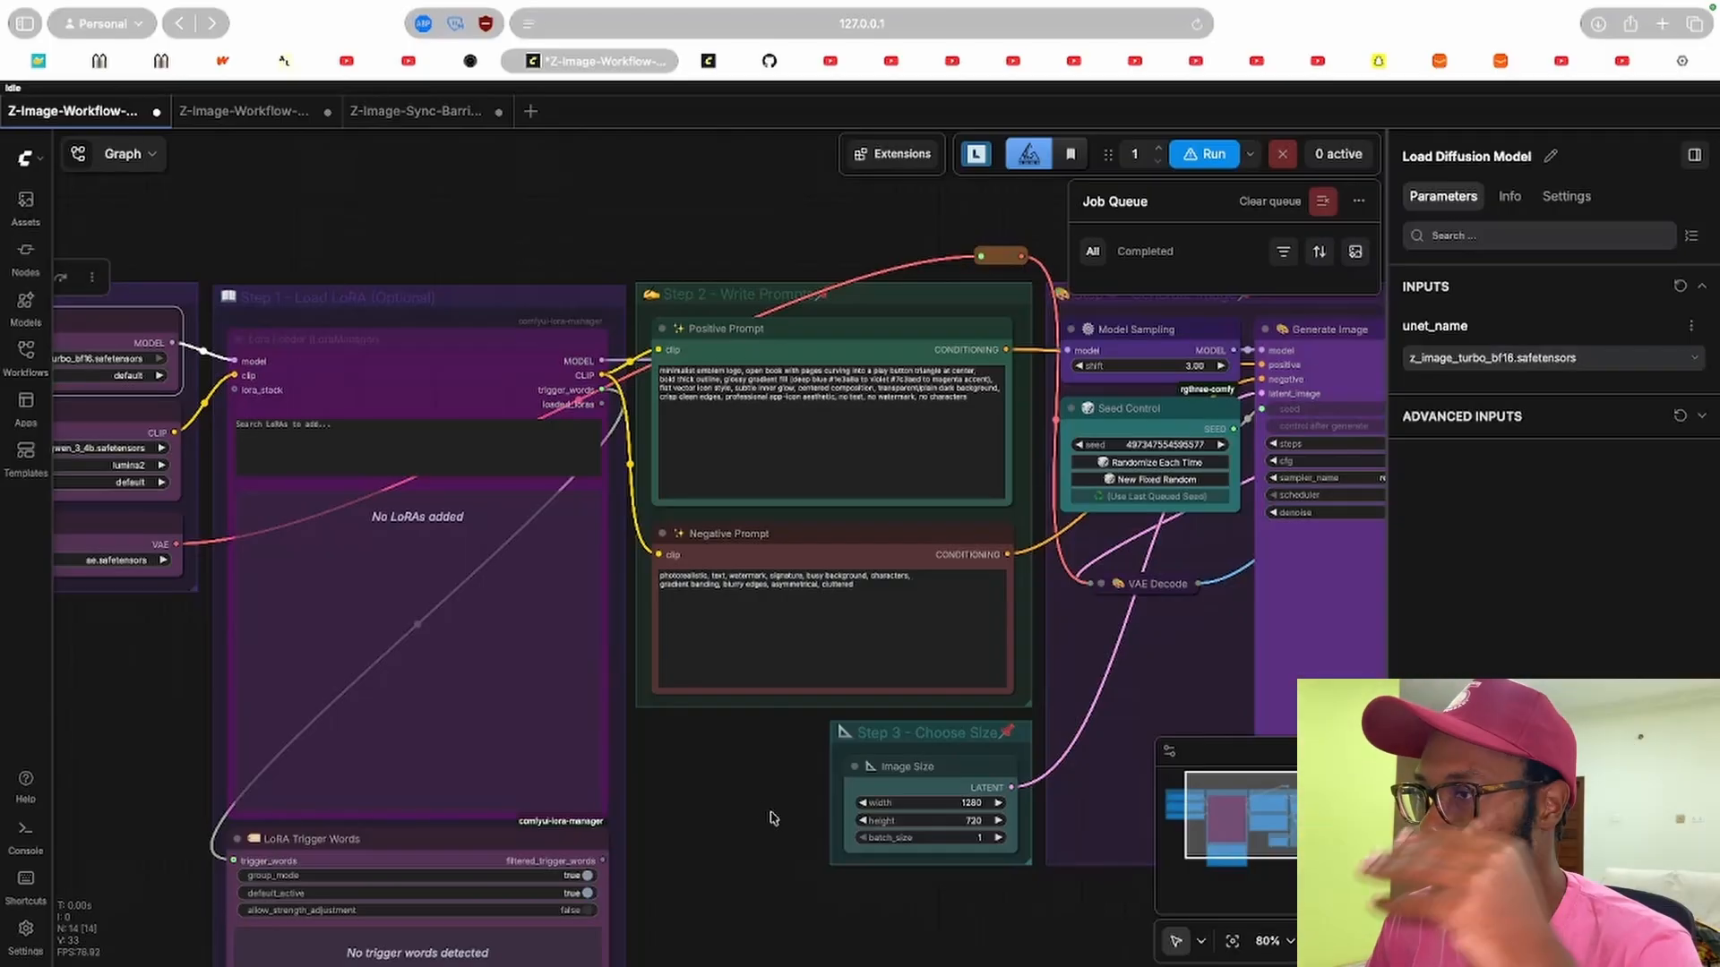
{"action": "left_click_drag", "start_coordinate": [766, 805], "coordinate": [920, 781]}
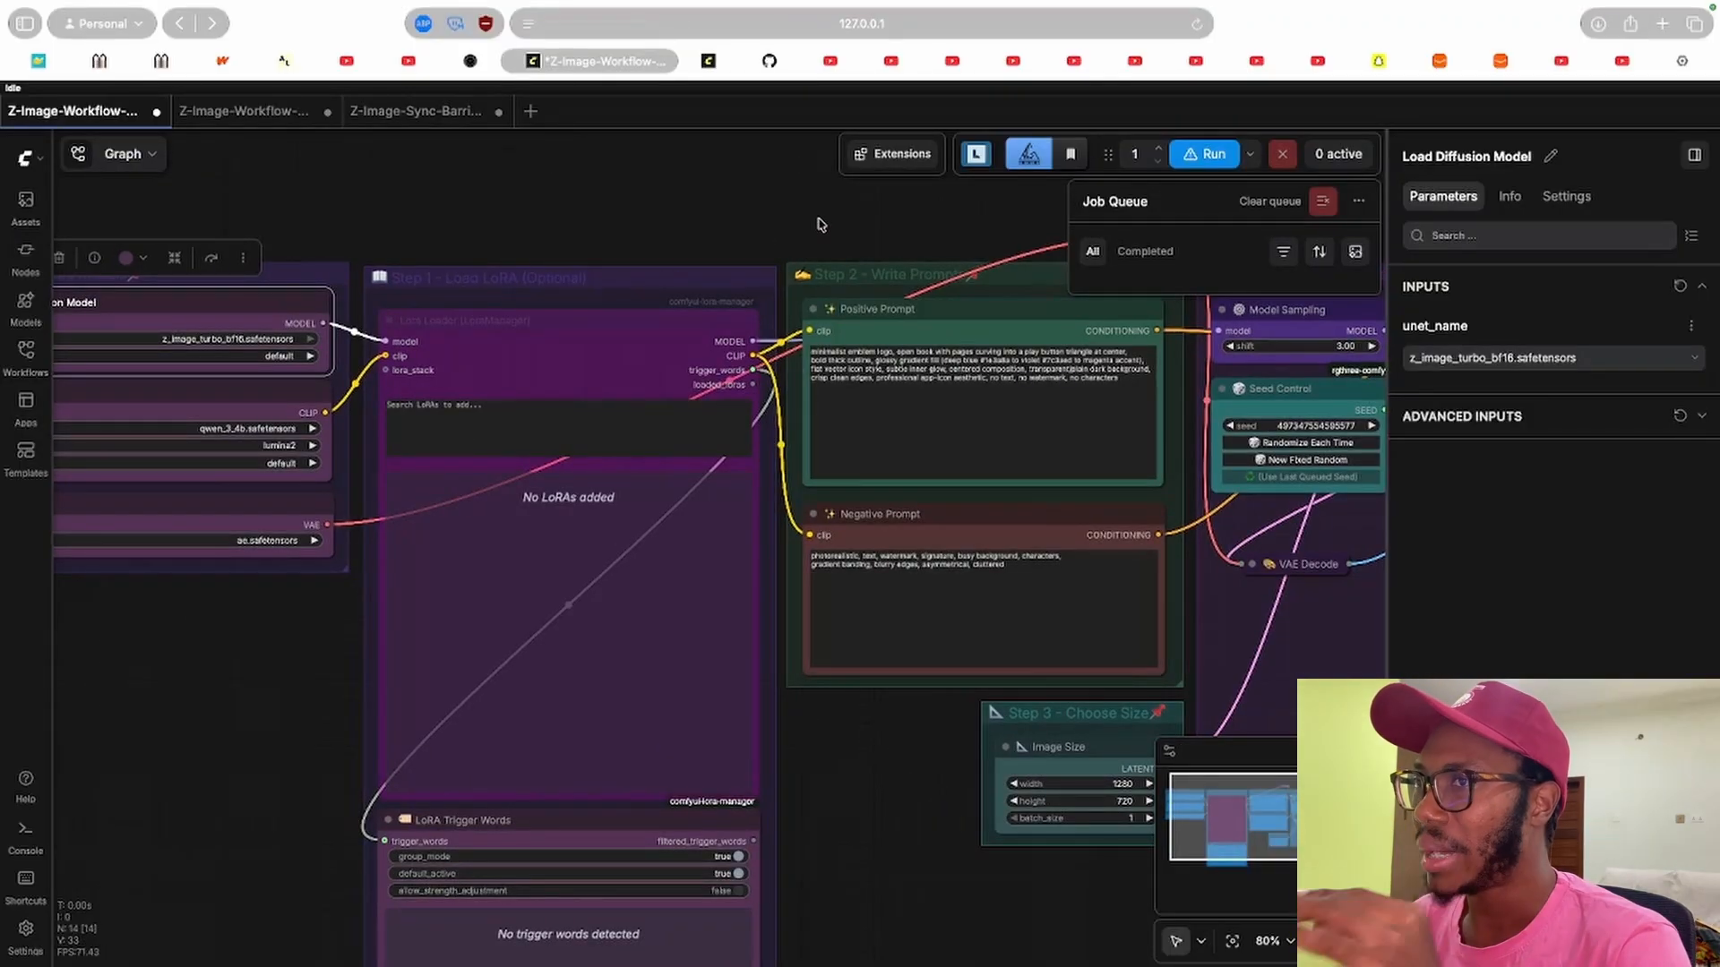
Switch to the second Z-Image workflow tab and examine its loaders and parallel prompt chains.
{"action": "left_click", "coordinate": [251, 111]}
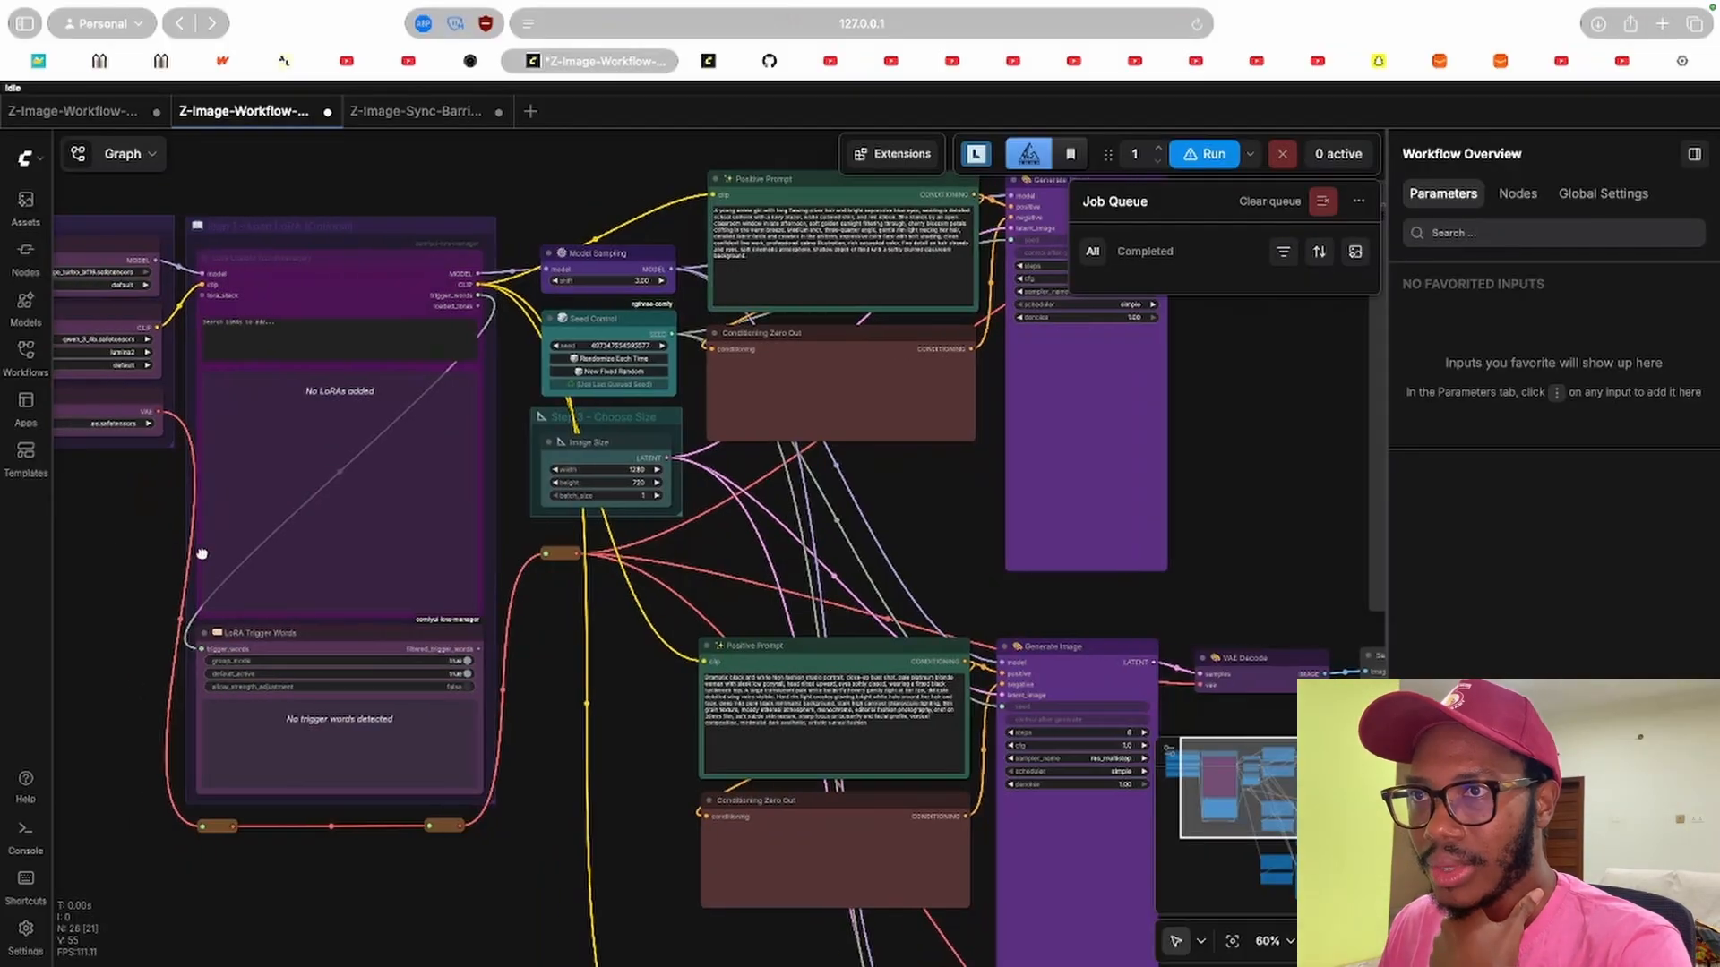
{"action": "scroll", "coordinate": [224, 430], "scroll_direction": "left", "scroll_amount": 5}
{"action": "scroll", "coordinate": [314, 323], "scroll_direction": "up", "scroll_amount": 6}
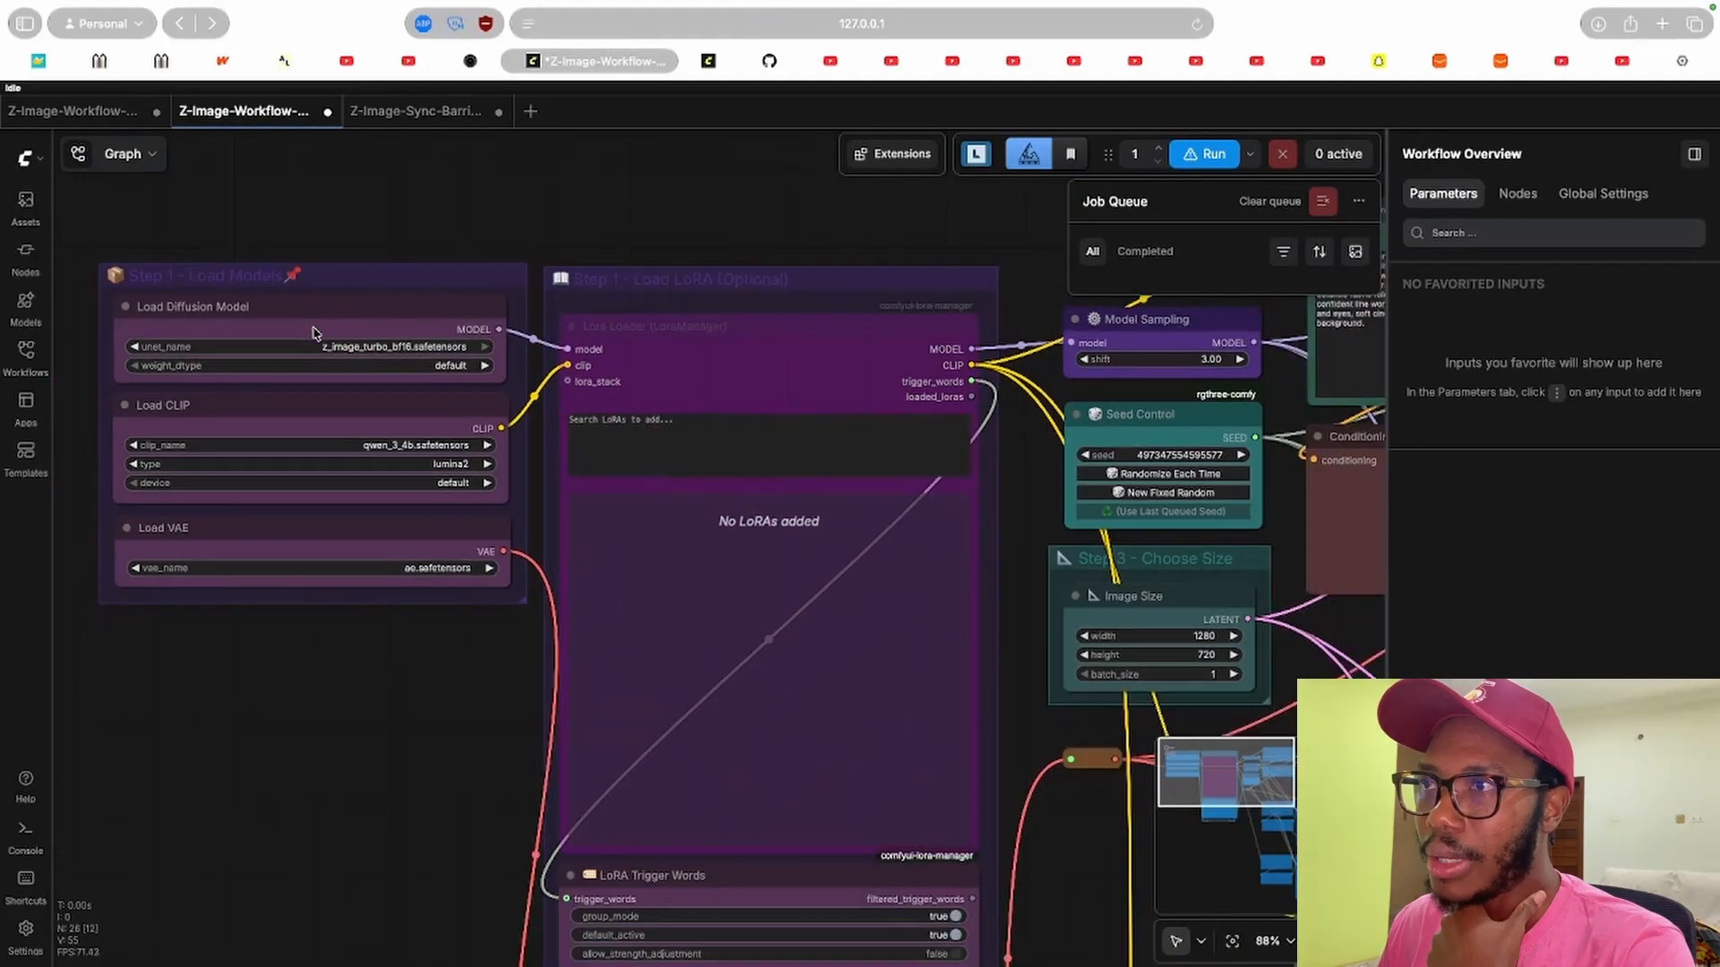
{"action": "scroll", "coordinate": [989, 564], "scroll_direction": "down", "scroll_amount": 4}
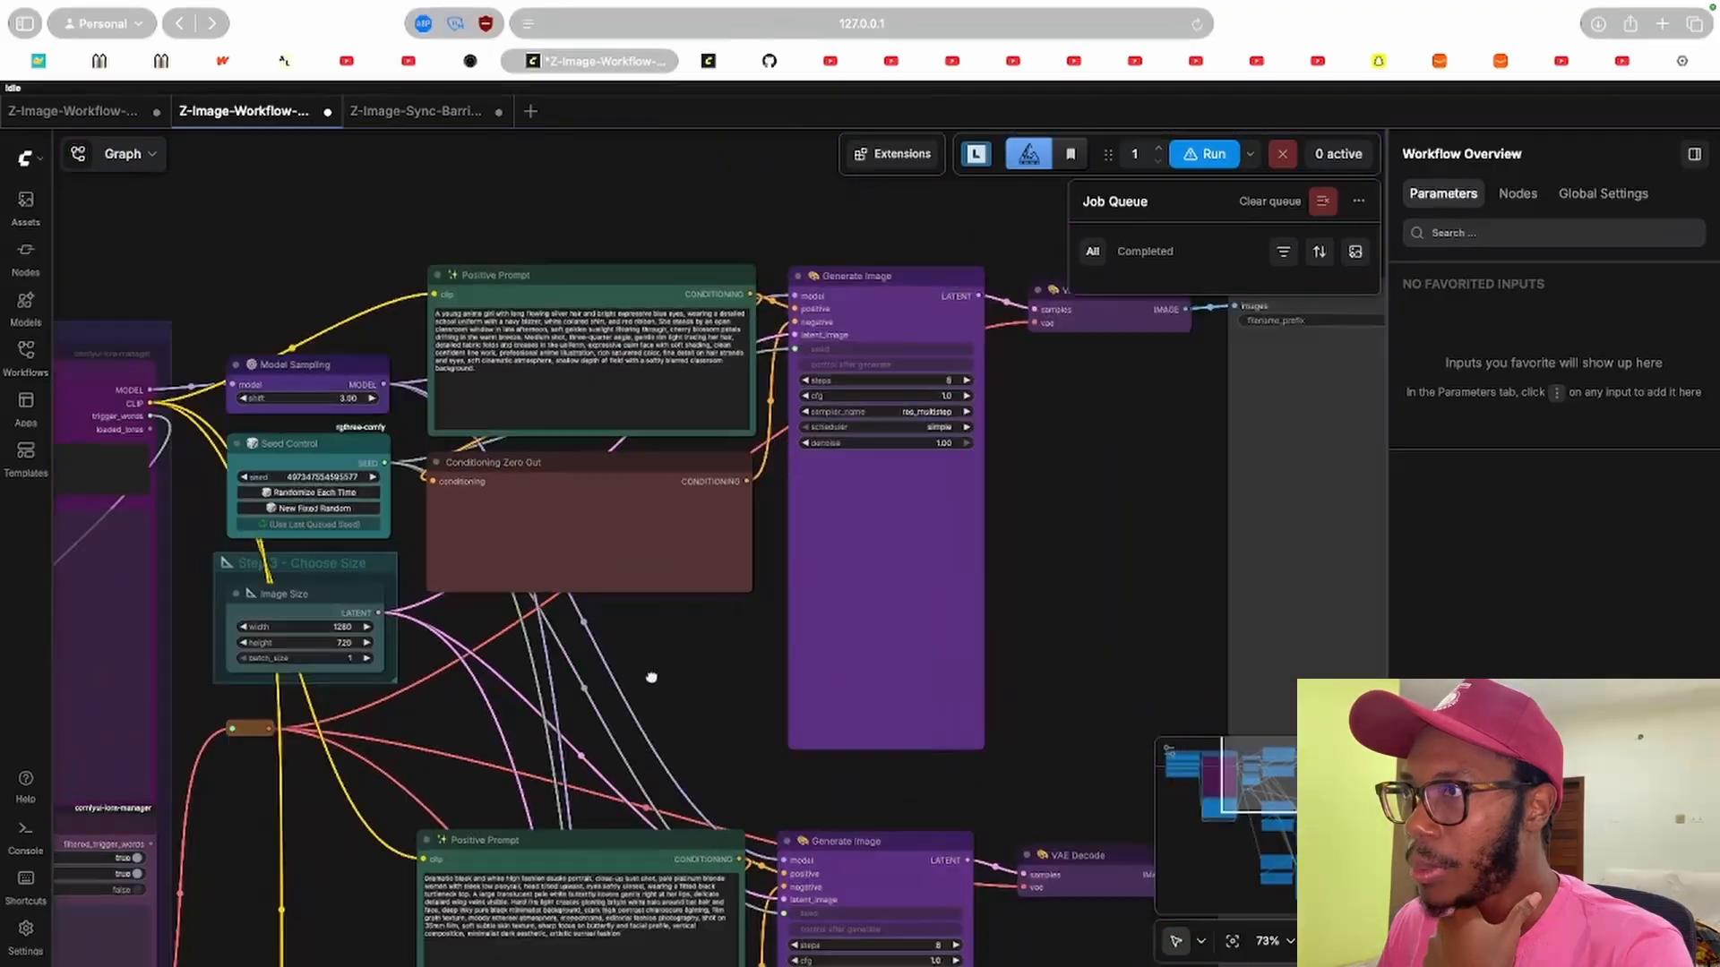
{"action": "left_click_drag", "start_coordinate": [651, 678], "coordinate": [717, 715]}
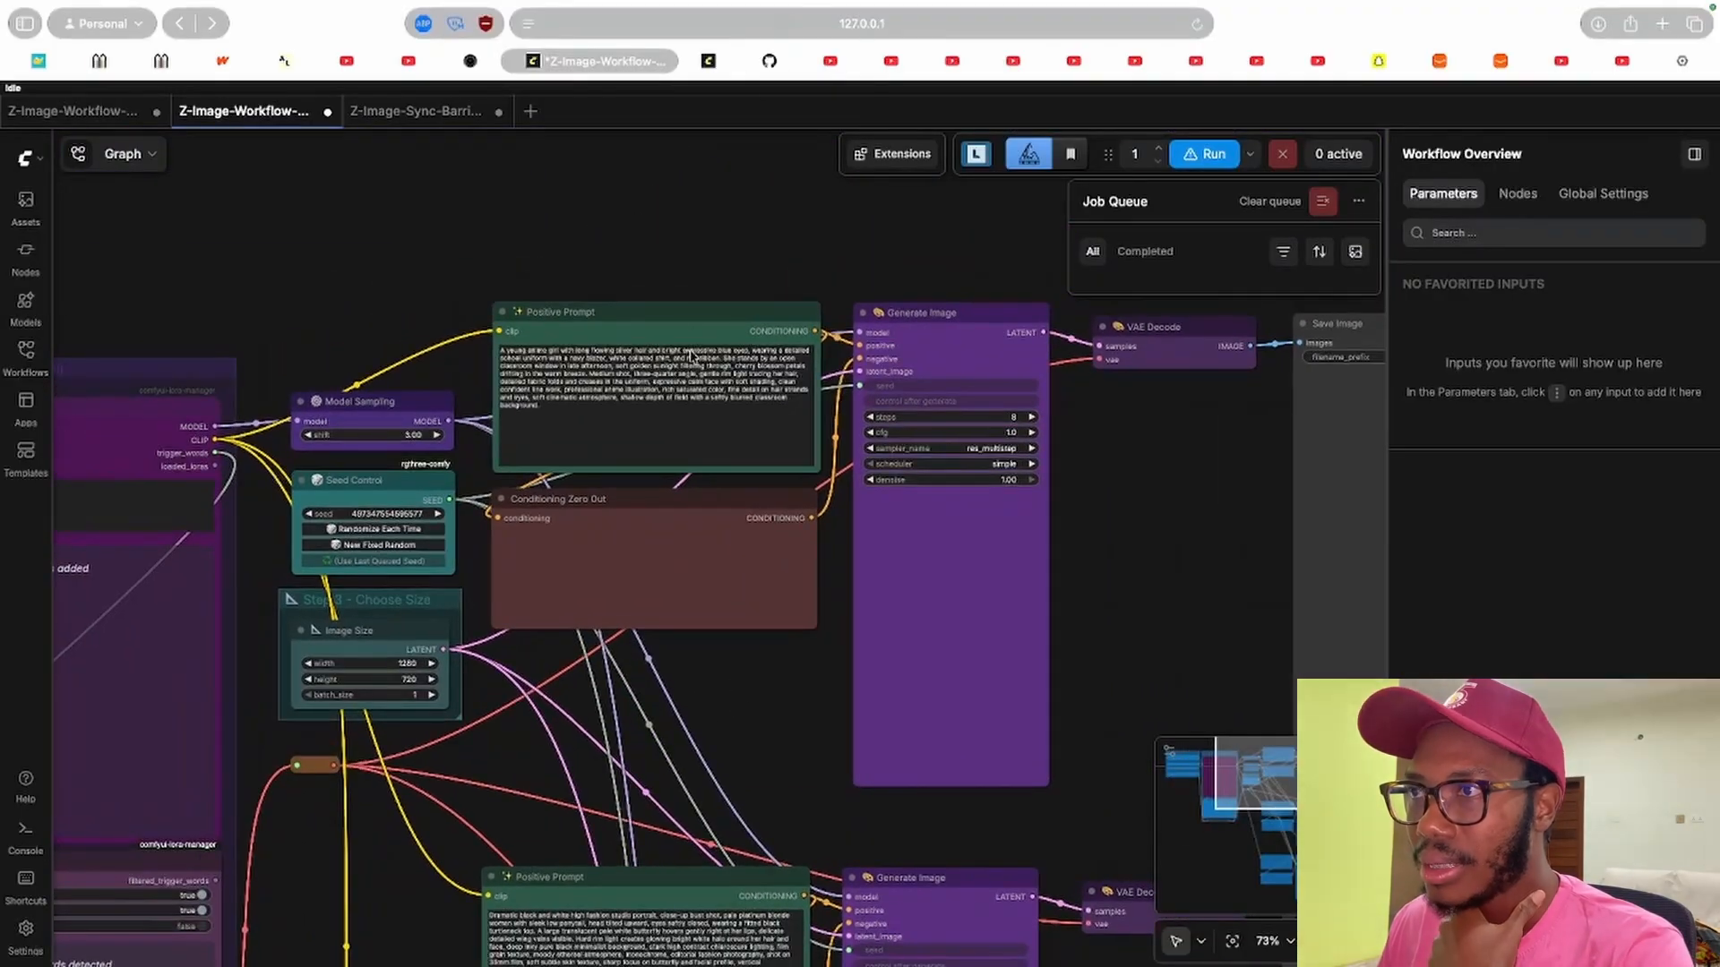
{"action": "scroll", "coordinate": [652, 484], "scroll_direction": "down", "scroll_amount": 10}
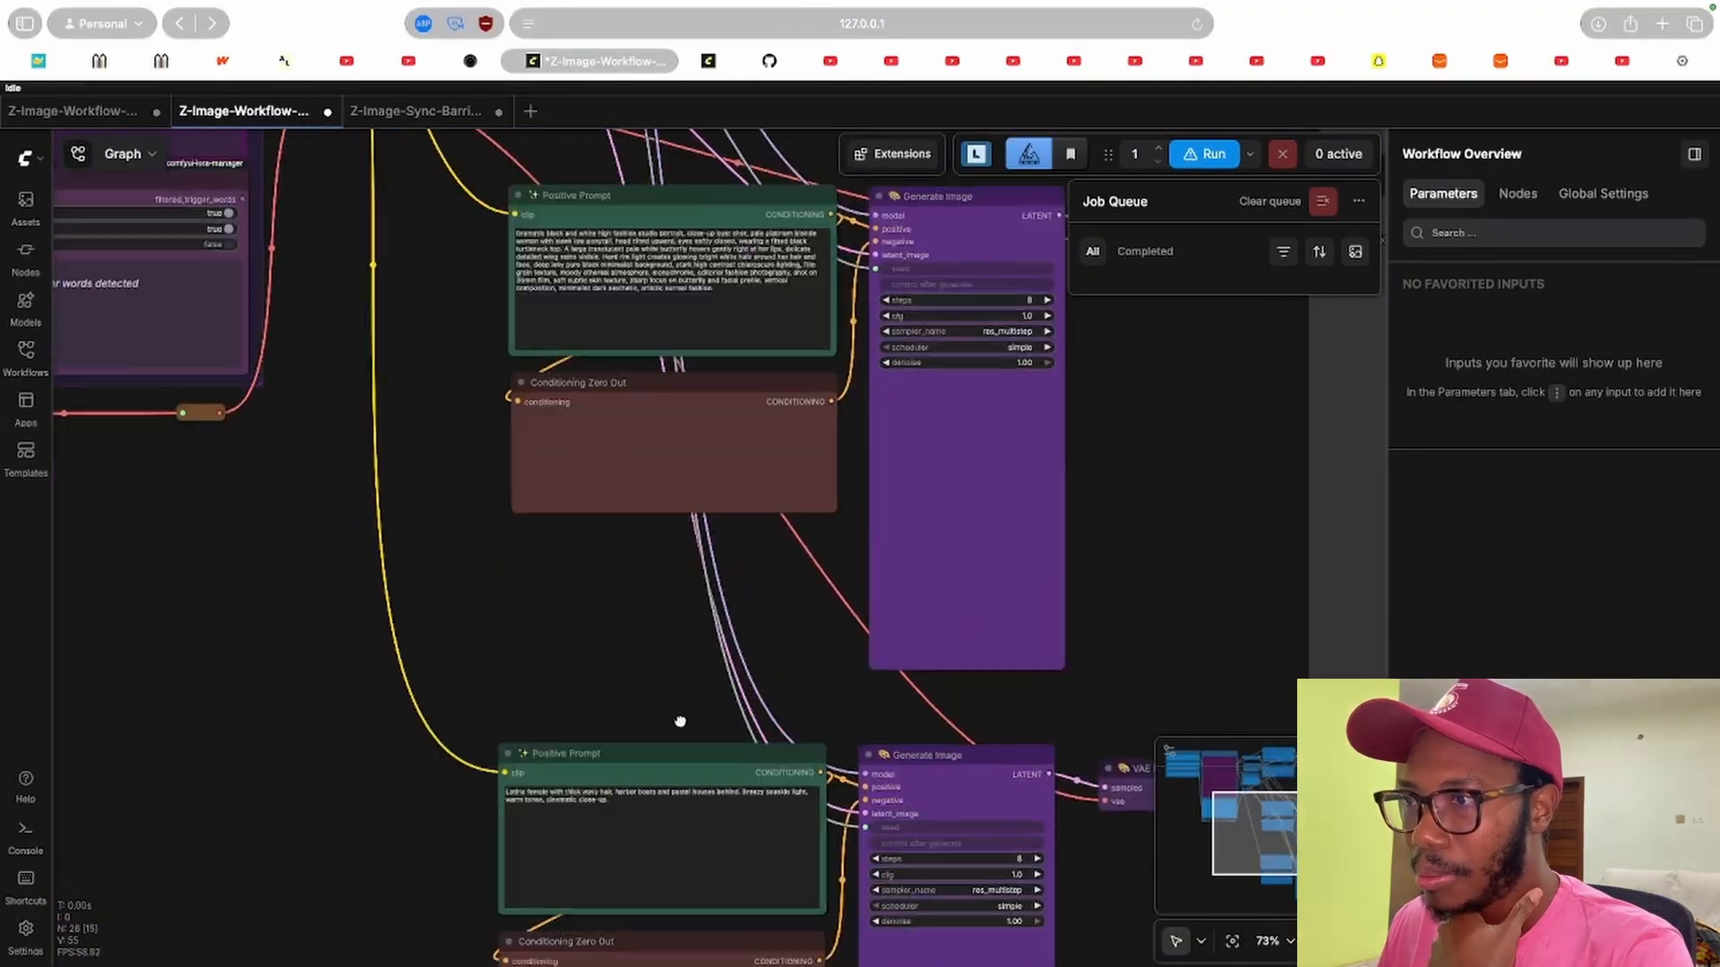
{"action": "left_click_drag", "start_coordinate": [1147, 543], "coordinate": [424, 797]}
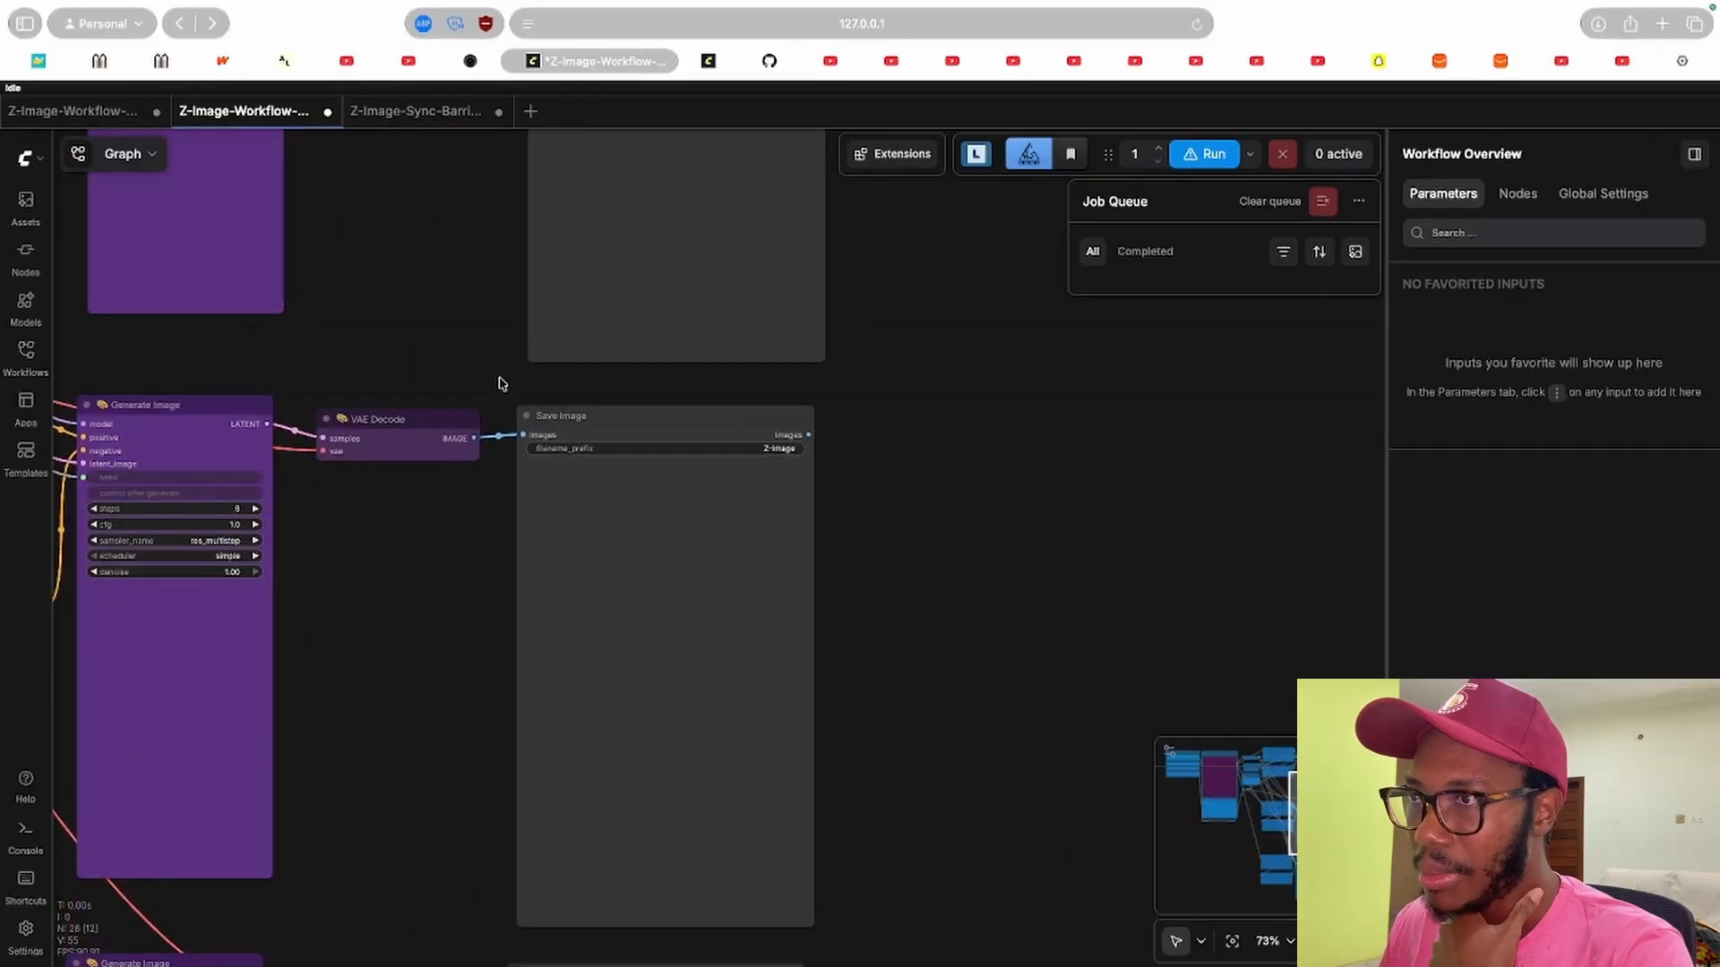
Pan through the second workflow's Generate Image, VAE Decode and Save Image nodes.
{"action": "left_click_drag", "start_coordinate": [499, 382], "coordinate": [480, 655]}
{"action": "left_click_drag", "start_coordinate": [443, 391], "coordinate": [553, 561]}
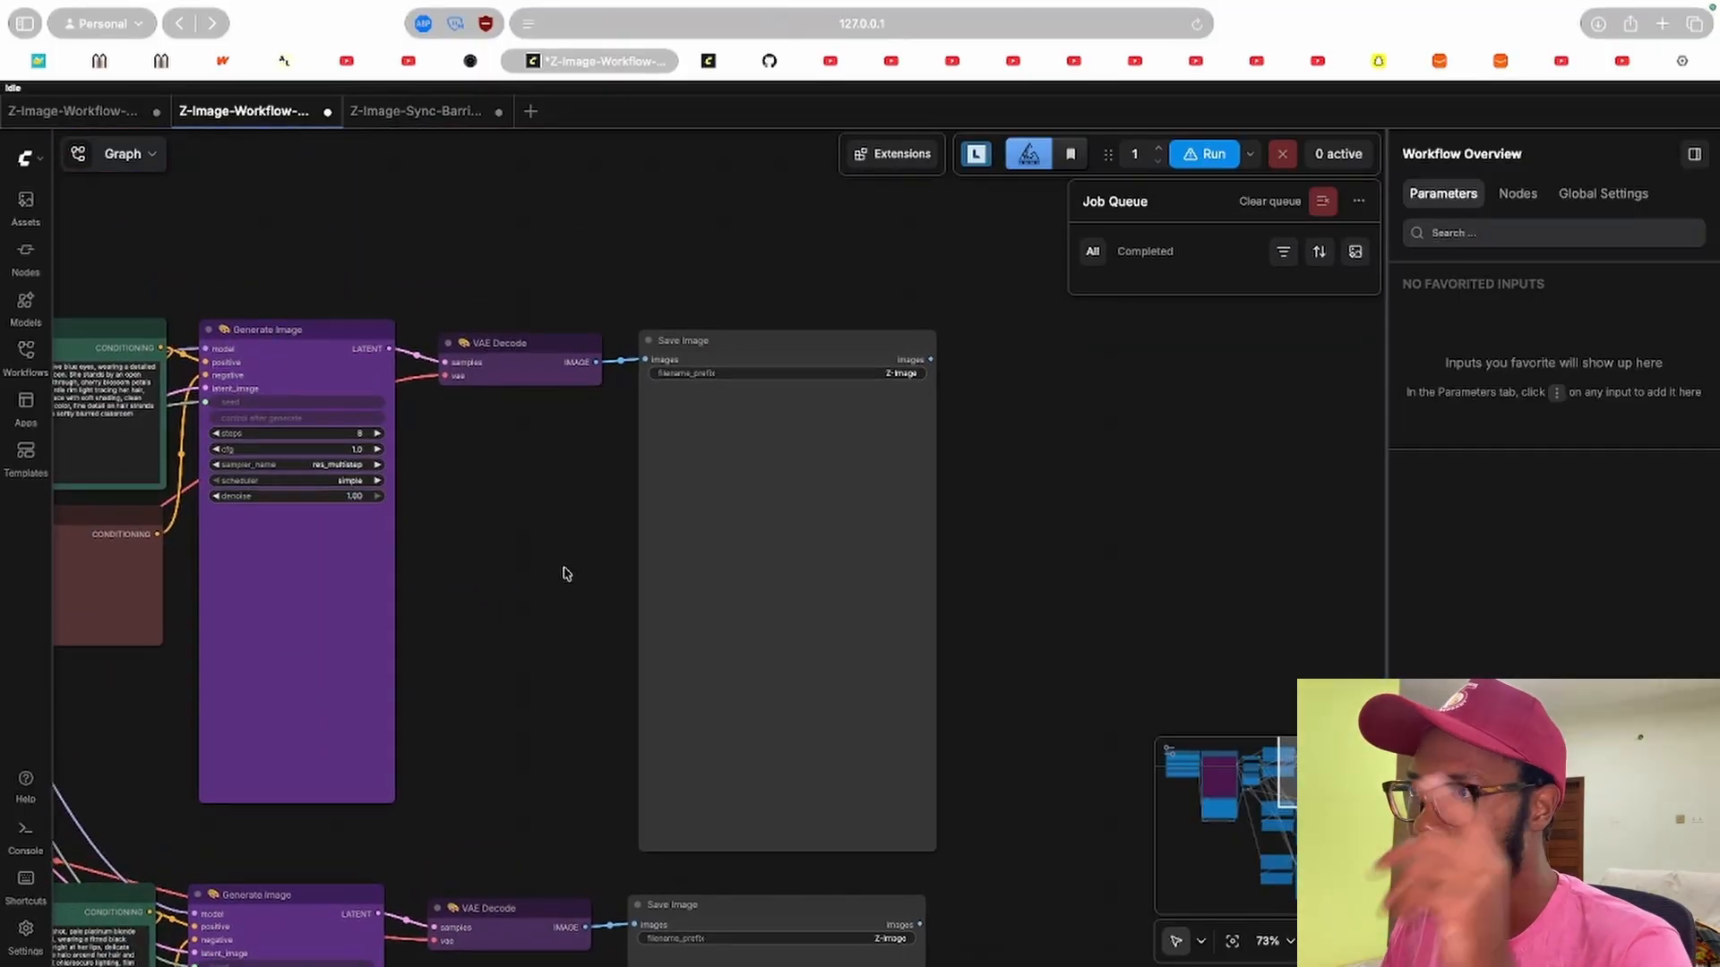
{"action": "left_click_drag", "start_coordinate": [560, 561], "coordinate": [790, 487]}
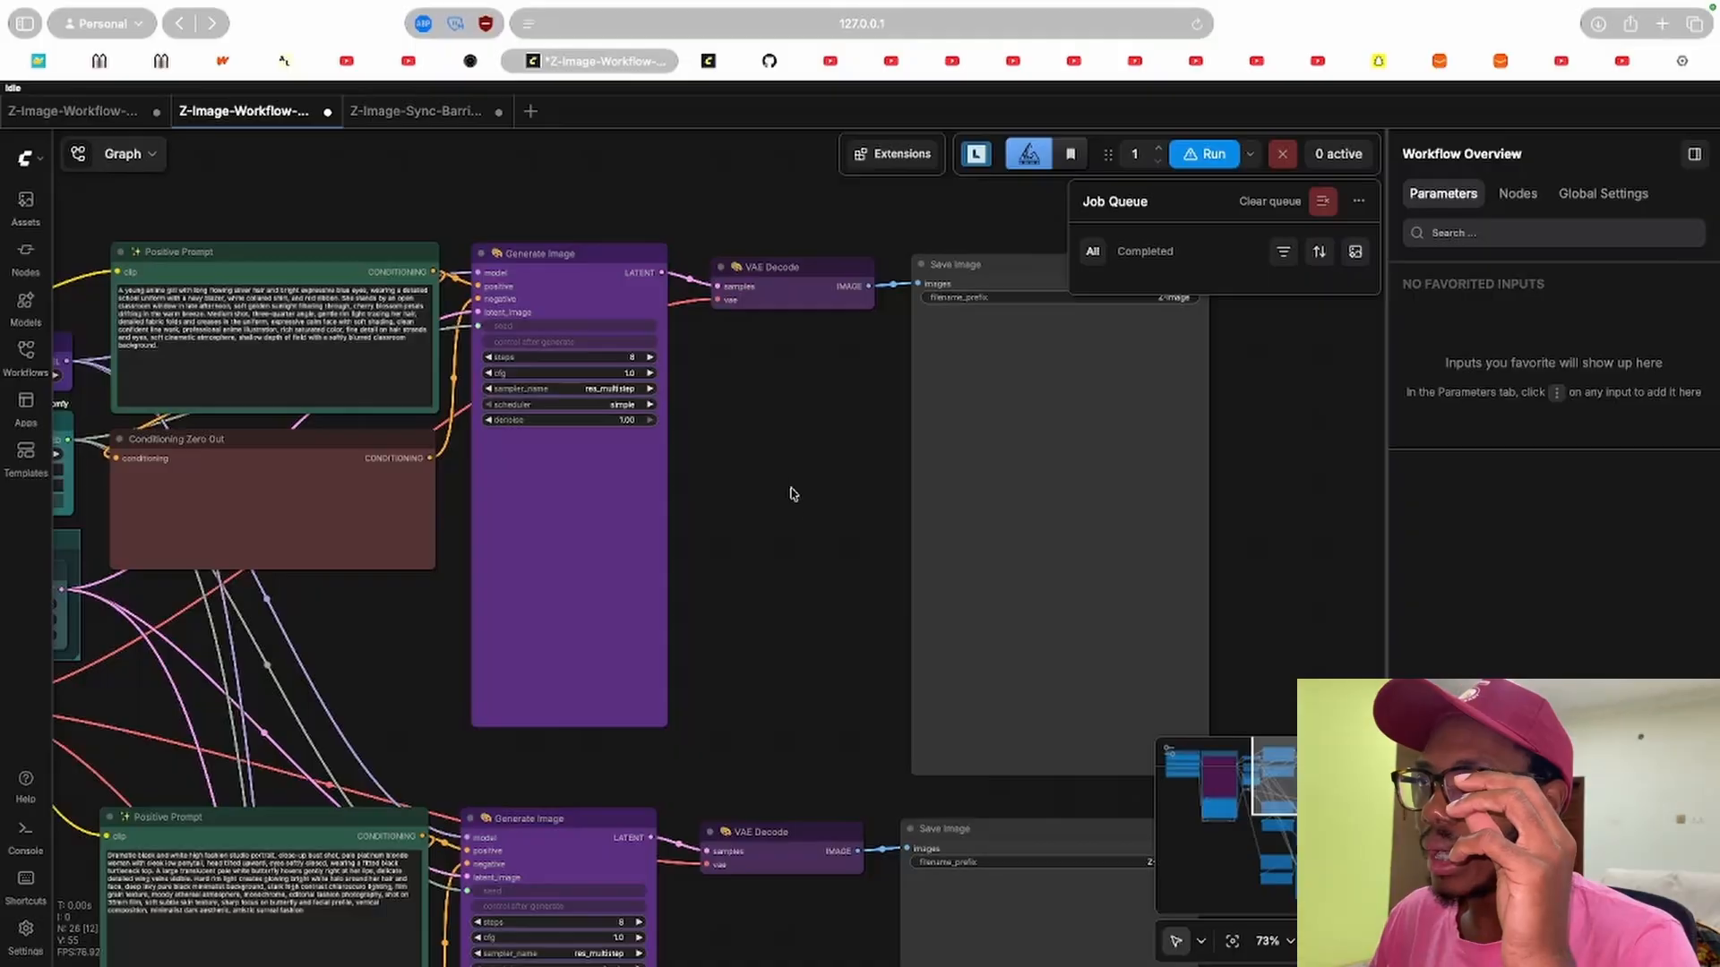
{"action": "left_click_drag", "start_coordinate": [791, 527], "coordinate": [729, 542]}
{"action": "left_click_drag", "start_coordinate": [340, 612], "coordinate": [677, 728]}
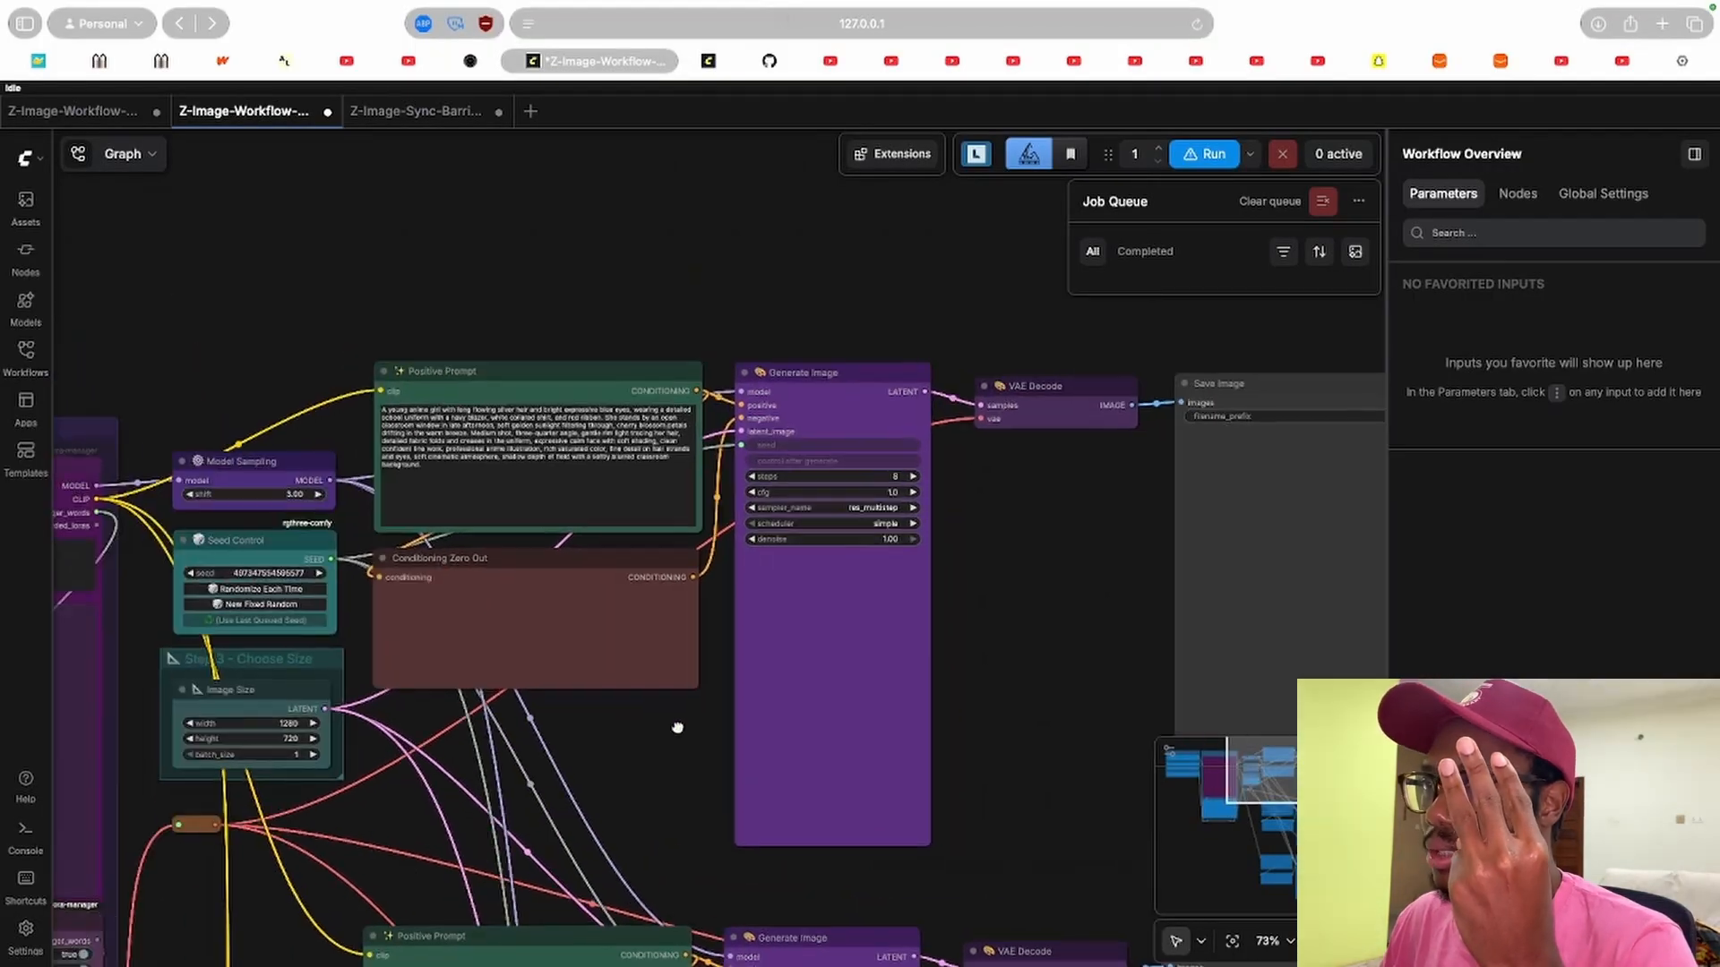
{"action": "scroll", "coordinate": [677, 727], "scroll_direction": "up", "scroll_amount": 6}
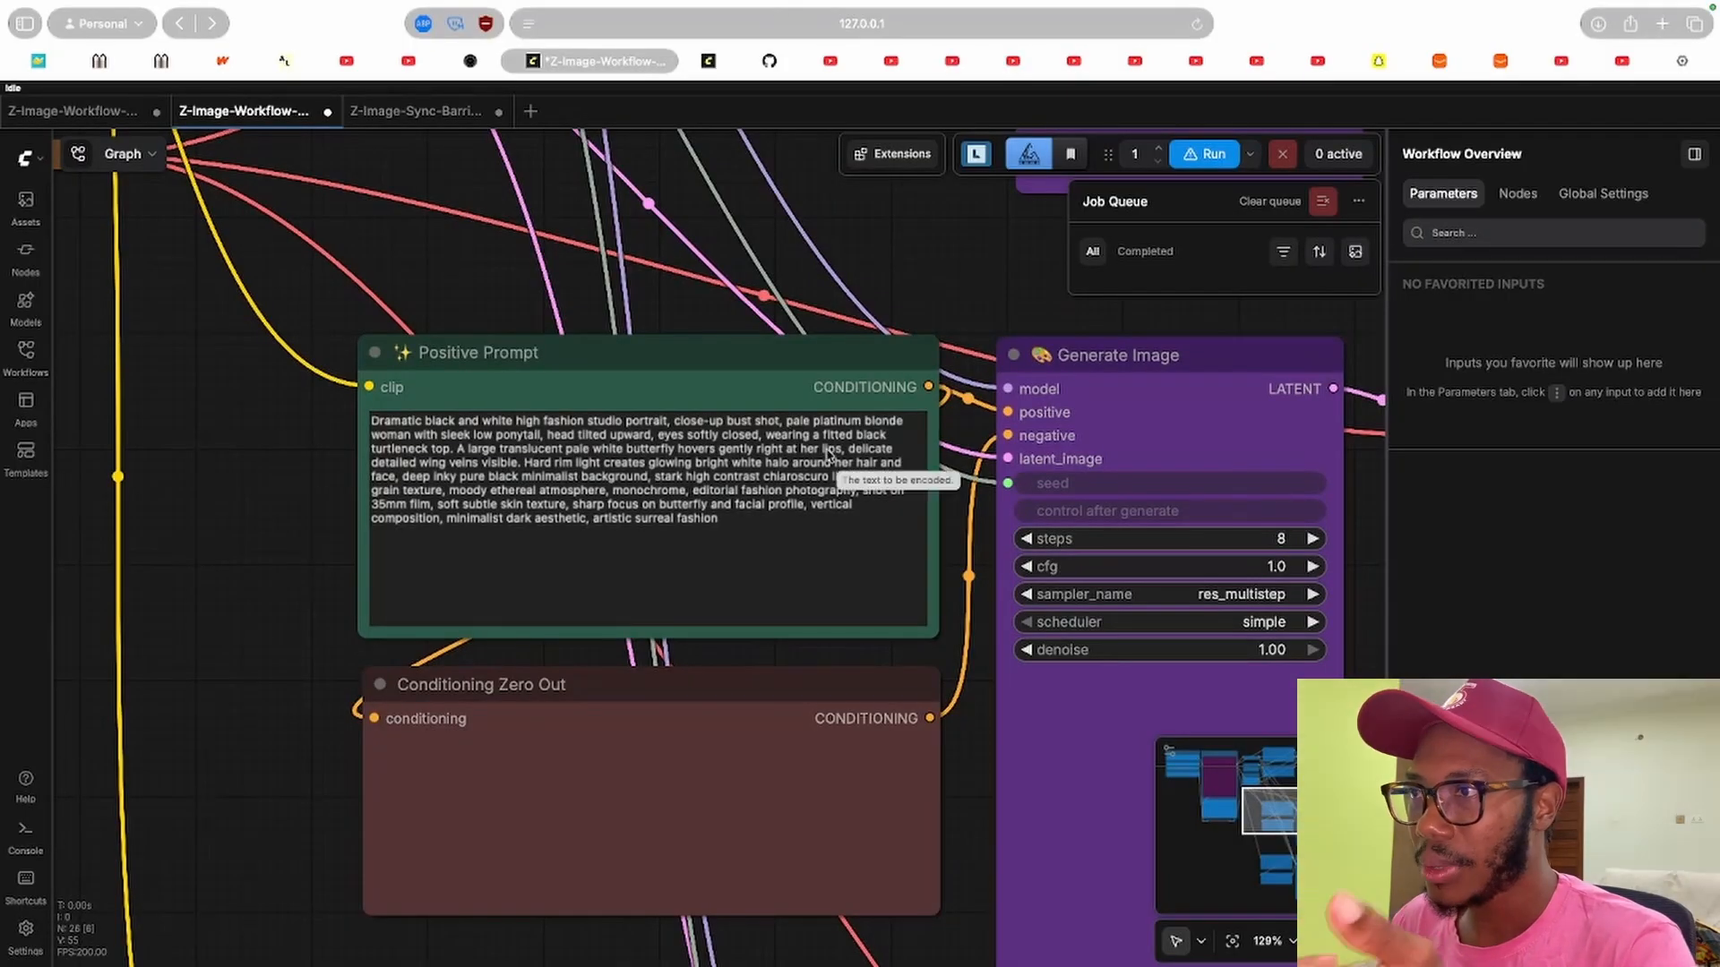
Zoom in to read the positive prompt texts of the parallel generation chains.
{"action": "left_click_drag", "start_coordinate": [269, 666], "coordinate": [345, 131]}
{"action": "left_click_drag", "start_coordinate": [572, 618], "coordinate": [591, 475]}
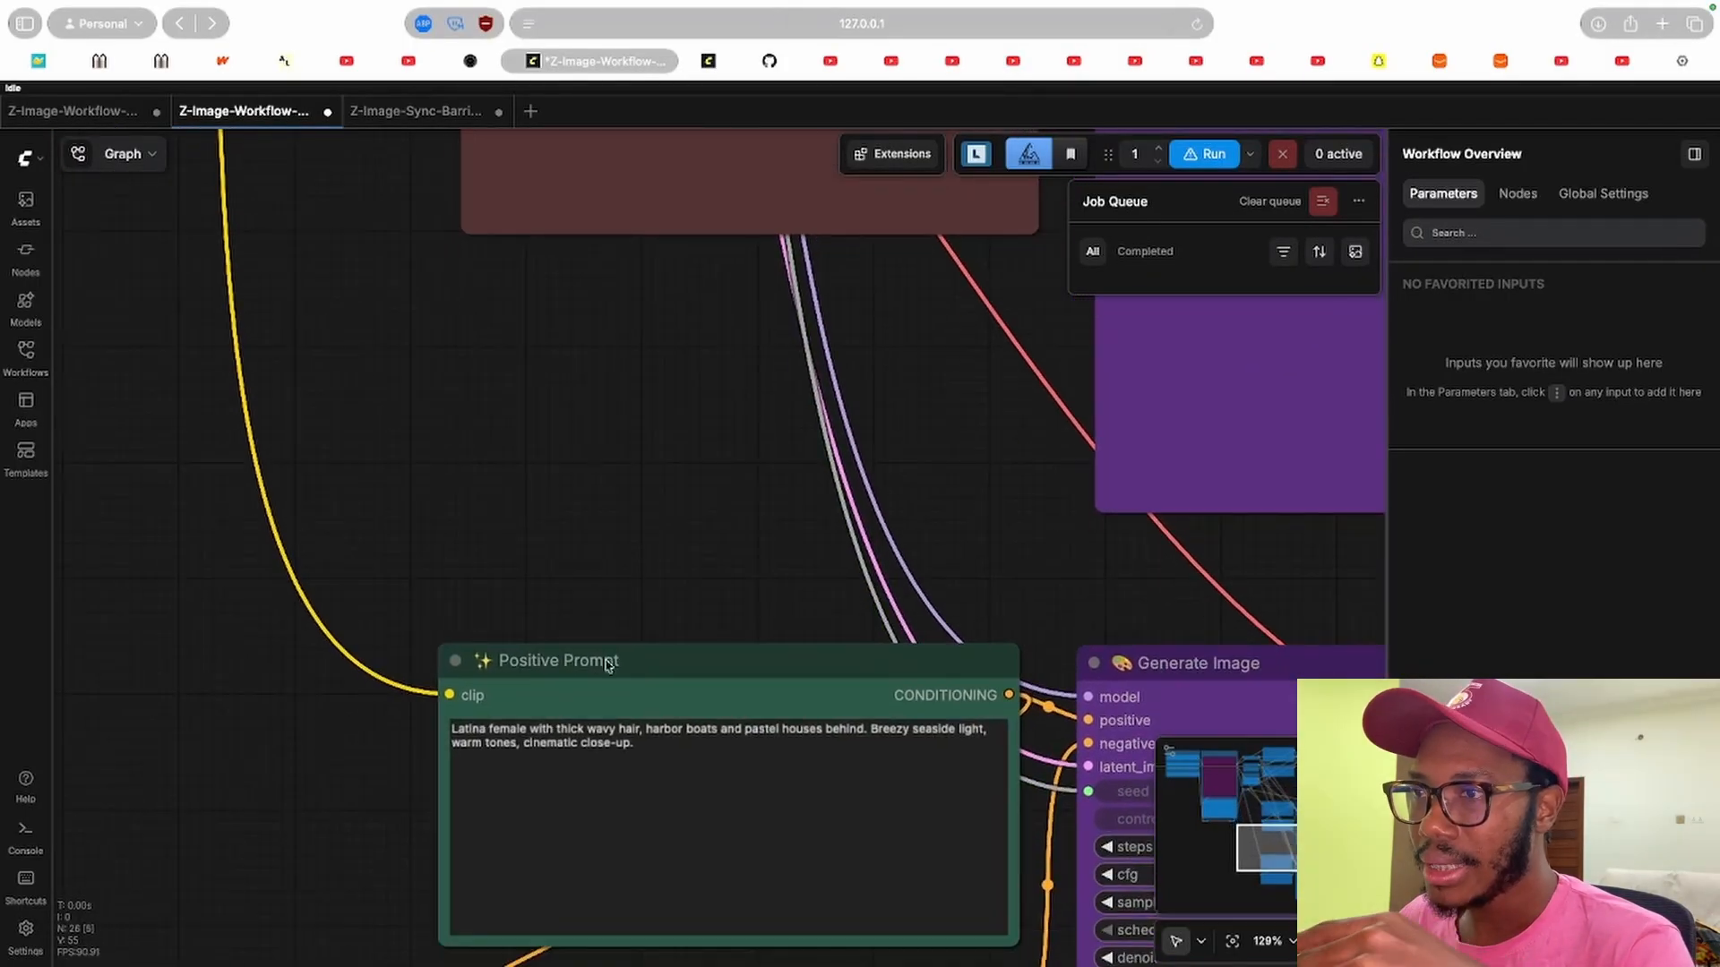
{"action": "left_click_drag", "start_coordinate": [921, 400], "coordinate": [553, 376]}
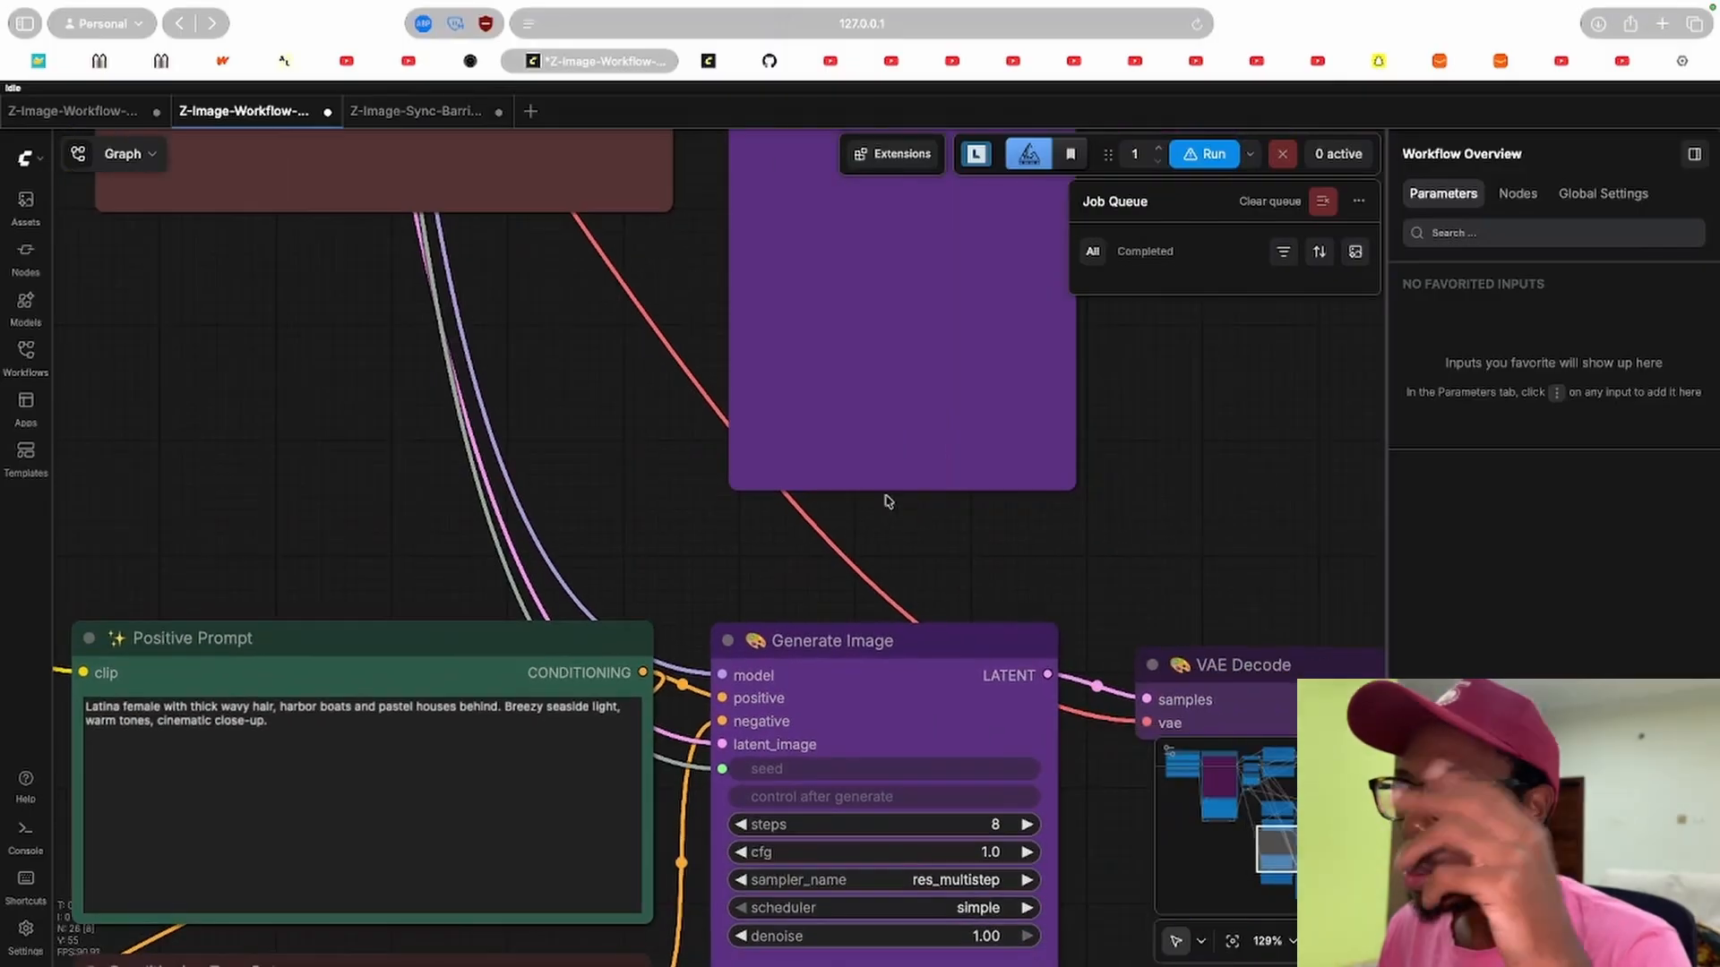
{"action": "left_click_drag", "start_coordinate": [1195, 447], "coordinate": [945, 606]}
{"action": "scroll", "coordinate": [962, 493], "scroll_direction": "down", "scroll_amount": 4}
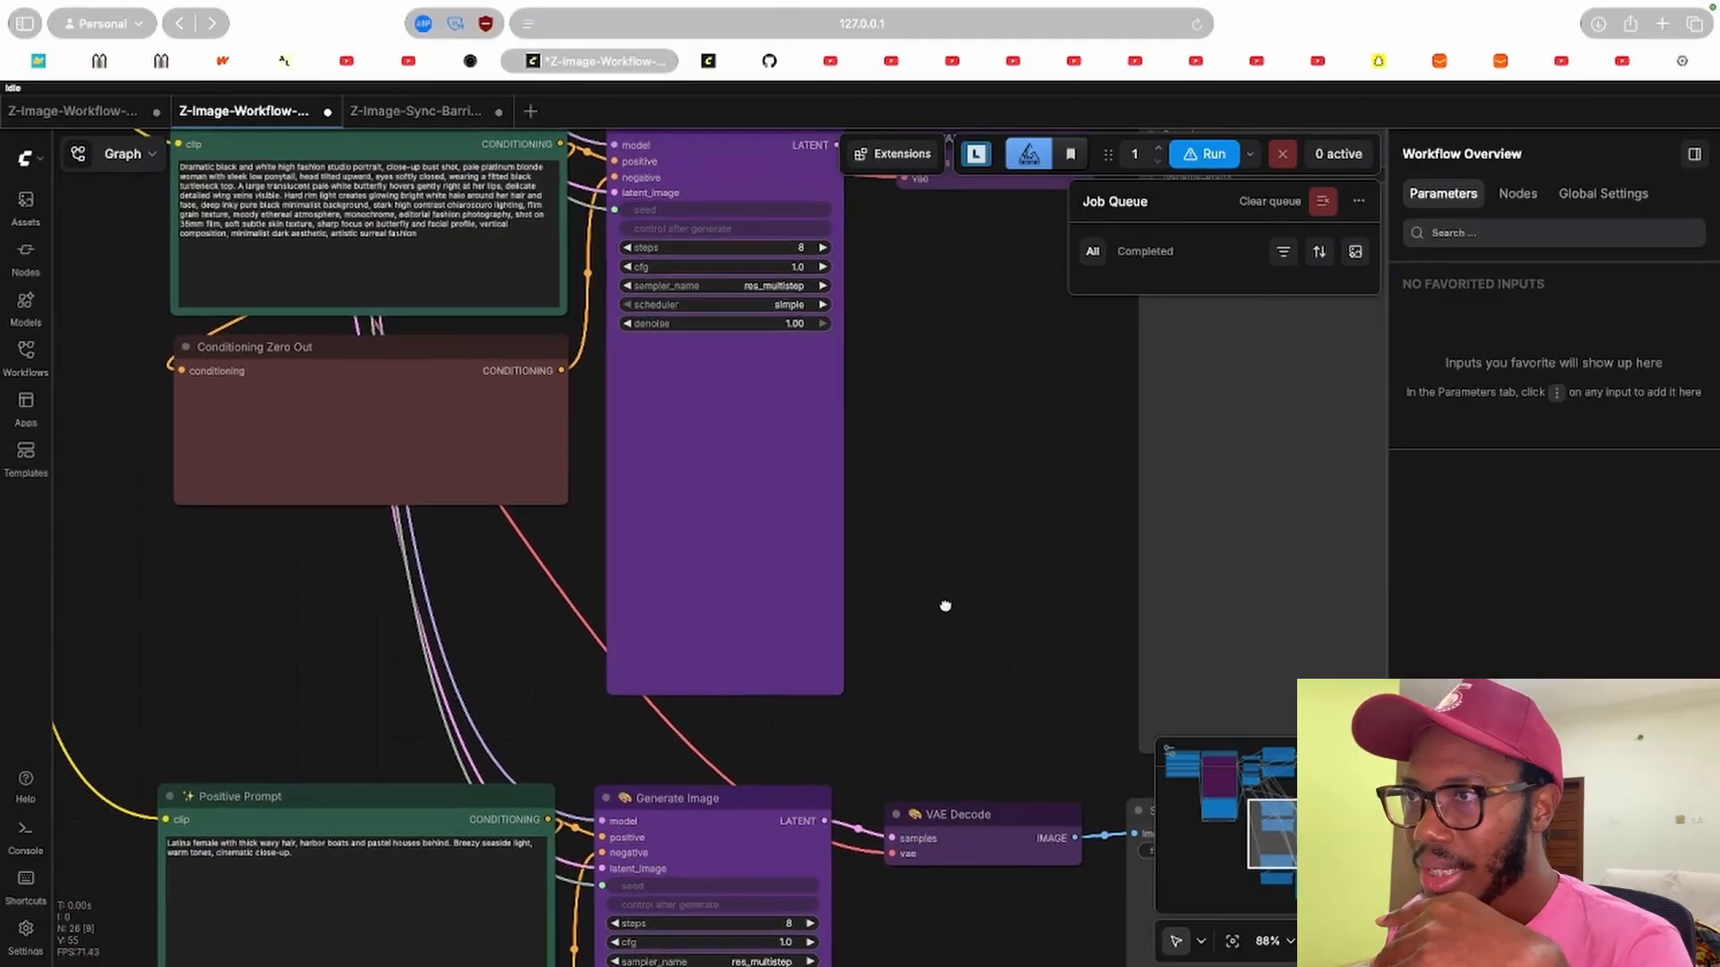
{"action": "scroll", "coordinate": [945, 606], "scroll_direction": "down", "scroll_amount": 10}
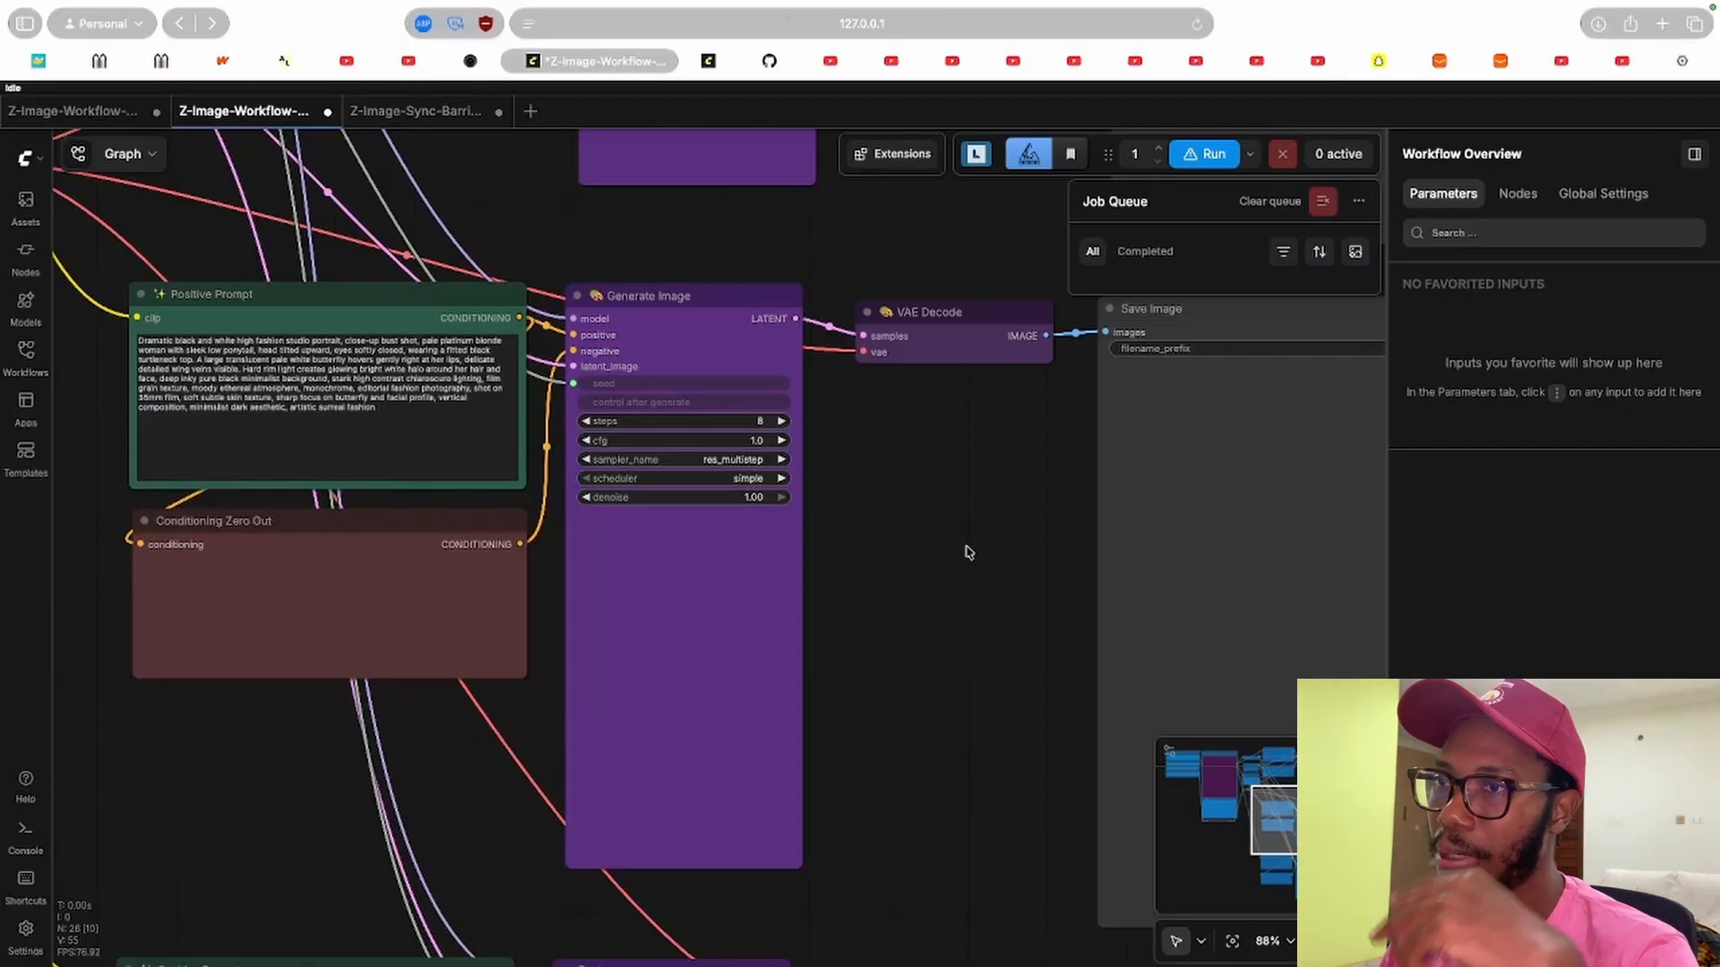
Zoom out to the whole graph, then return to the model loaders and Image Size settings.
{"action": "left_click_drag", "start_coordinate": [206, 759], "coordinate": [524, 697]}
{"action": "scroll", "coordinate": [537, 679], "scroll_direction": "down", "scroll_amount": 5}
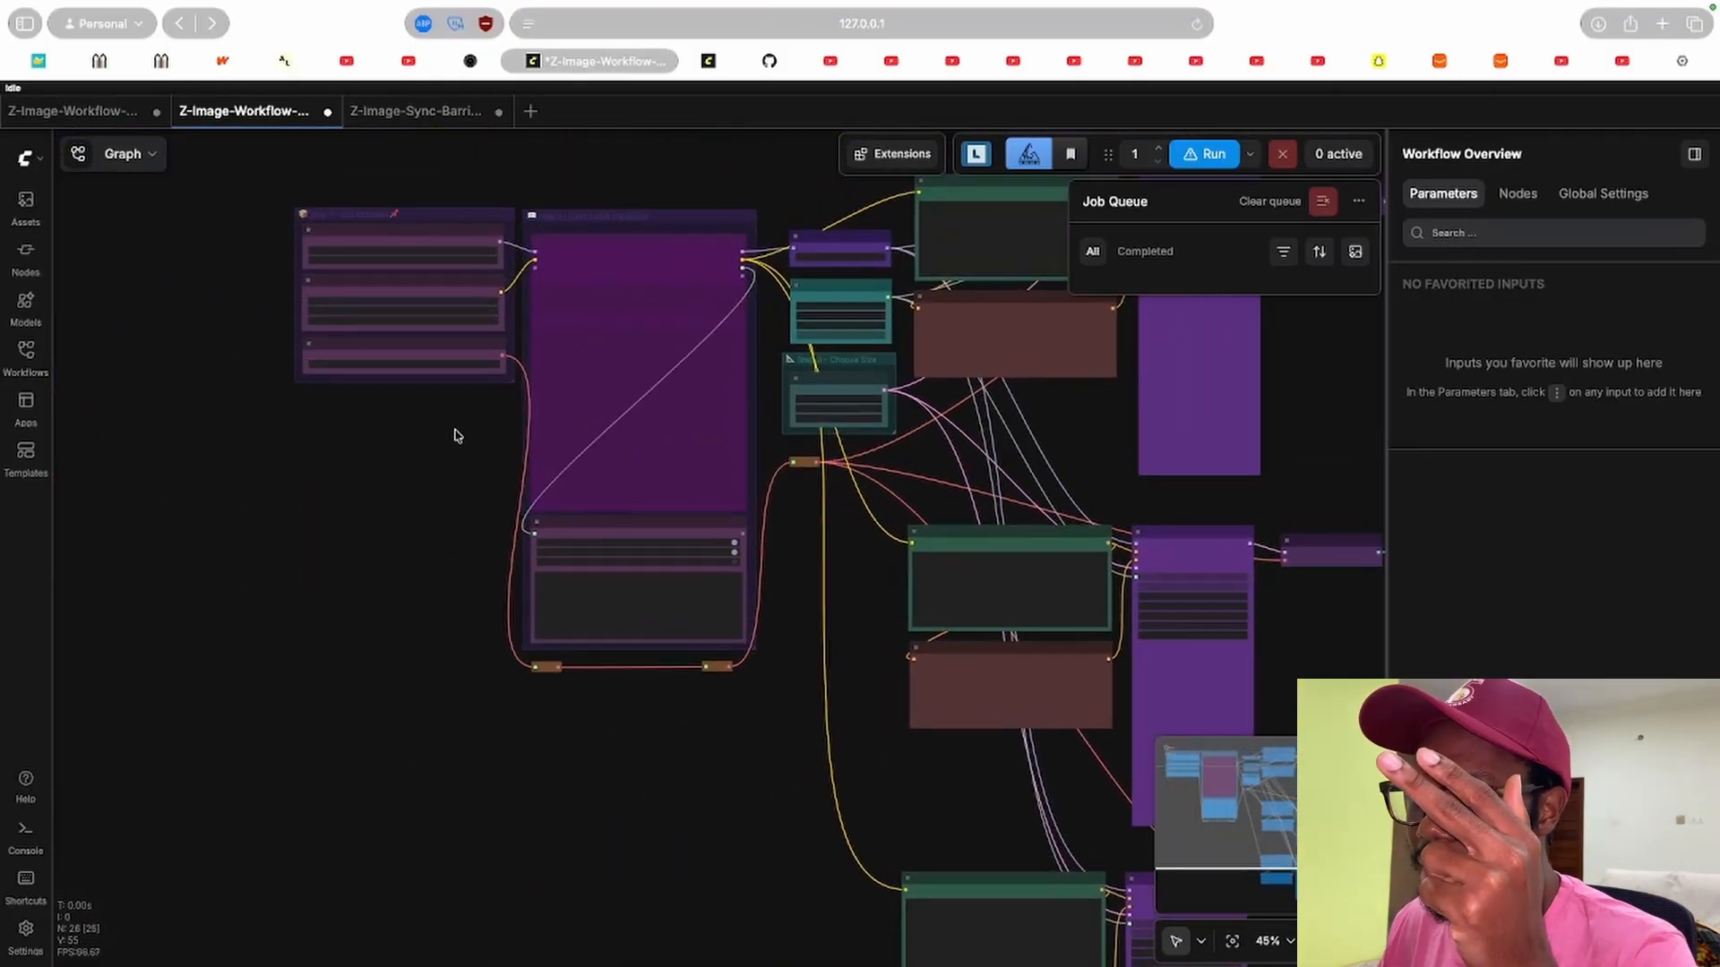
{"action": "scroll", "coordinate": [455, 430], "scroll_direction": "up", "scroll_amount": 4}
{"action": "left_click_drag", "start_coordinate": [424, 405], "coordinate": [517, 739]}
{"action": "scroll", "coordinate": [473, 512], "scroll_direction": "up", "scroll_amount": 6}
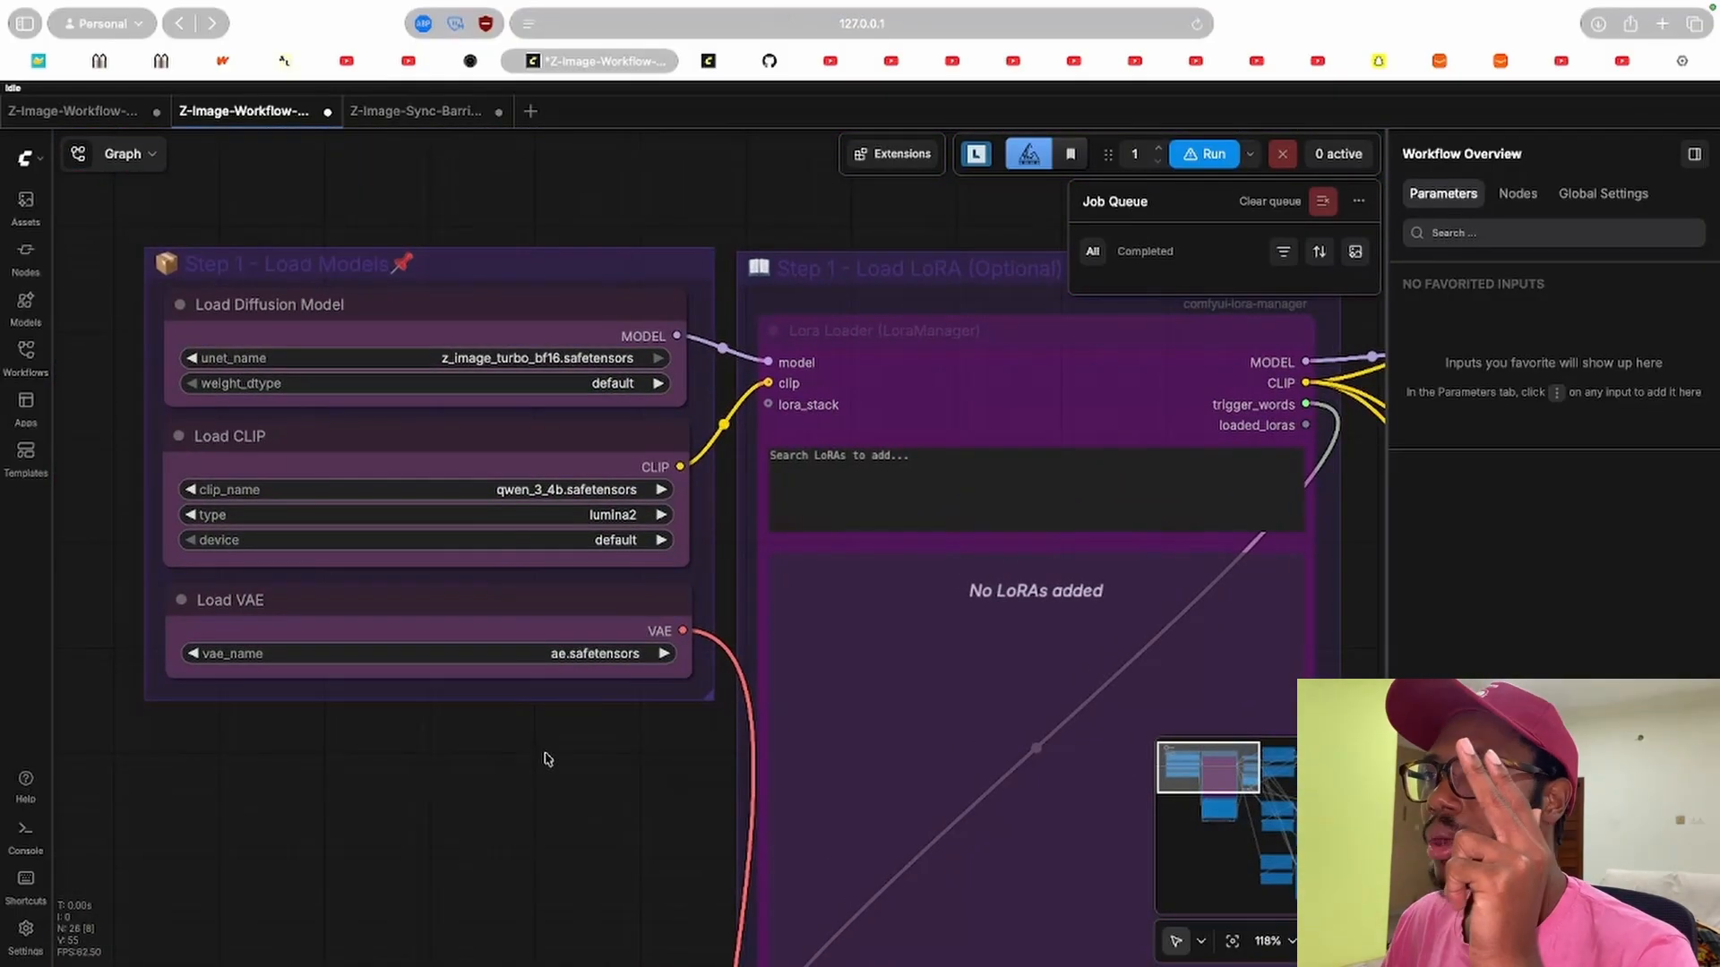
{"action": "left_click_drag", "start_coordinate": [618, 824], "coordinate": [356, 714]}
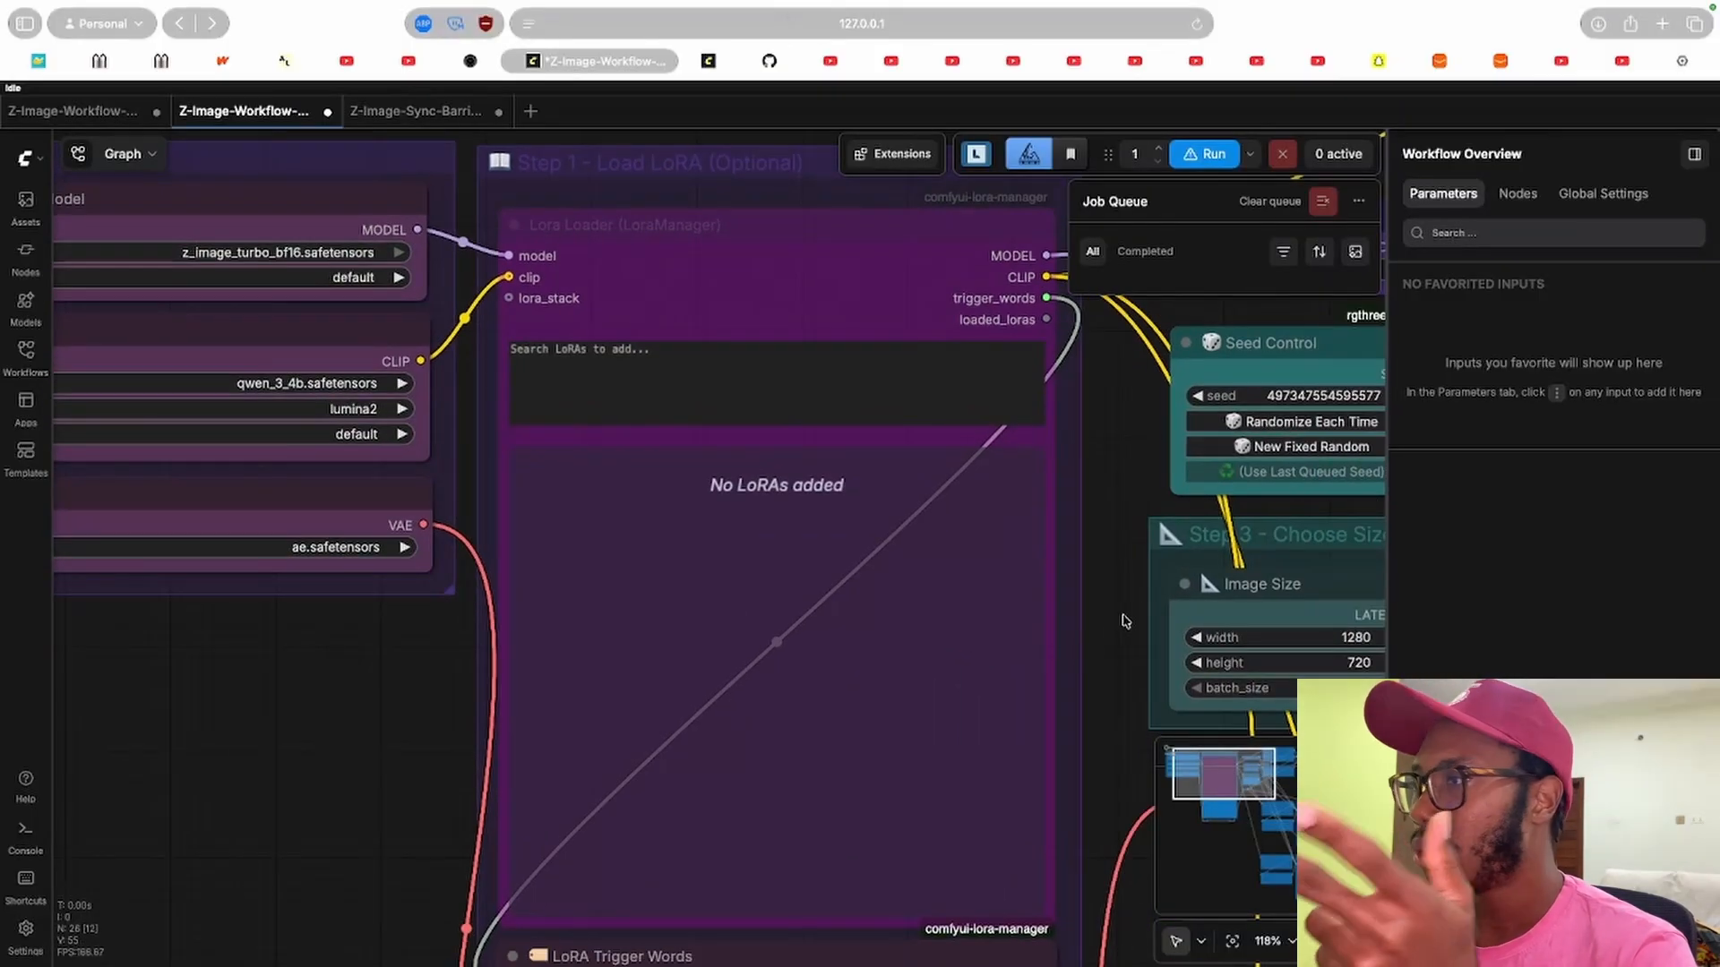
{"action": "left_click_drag", "start_coordinate": [1127, 622], "coordinate": [1055, 625]}
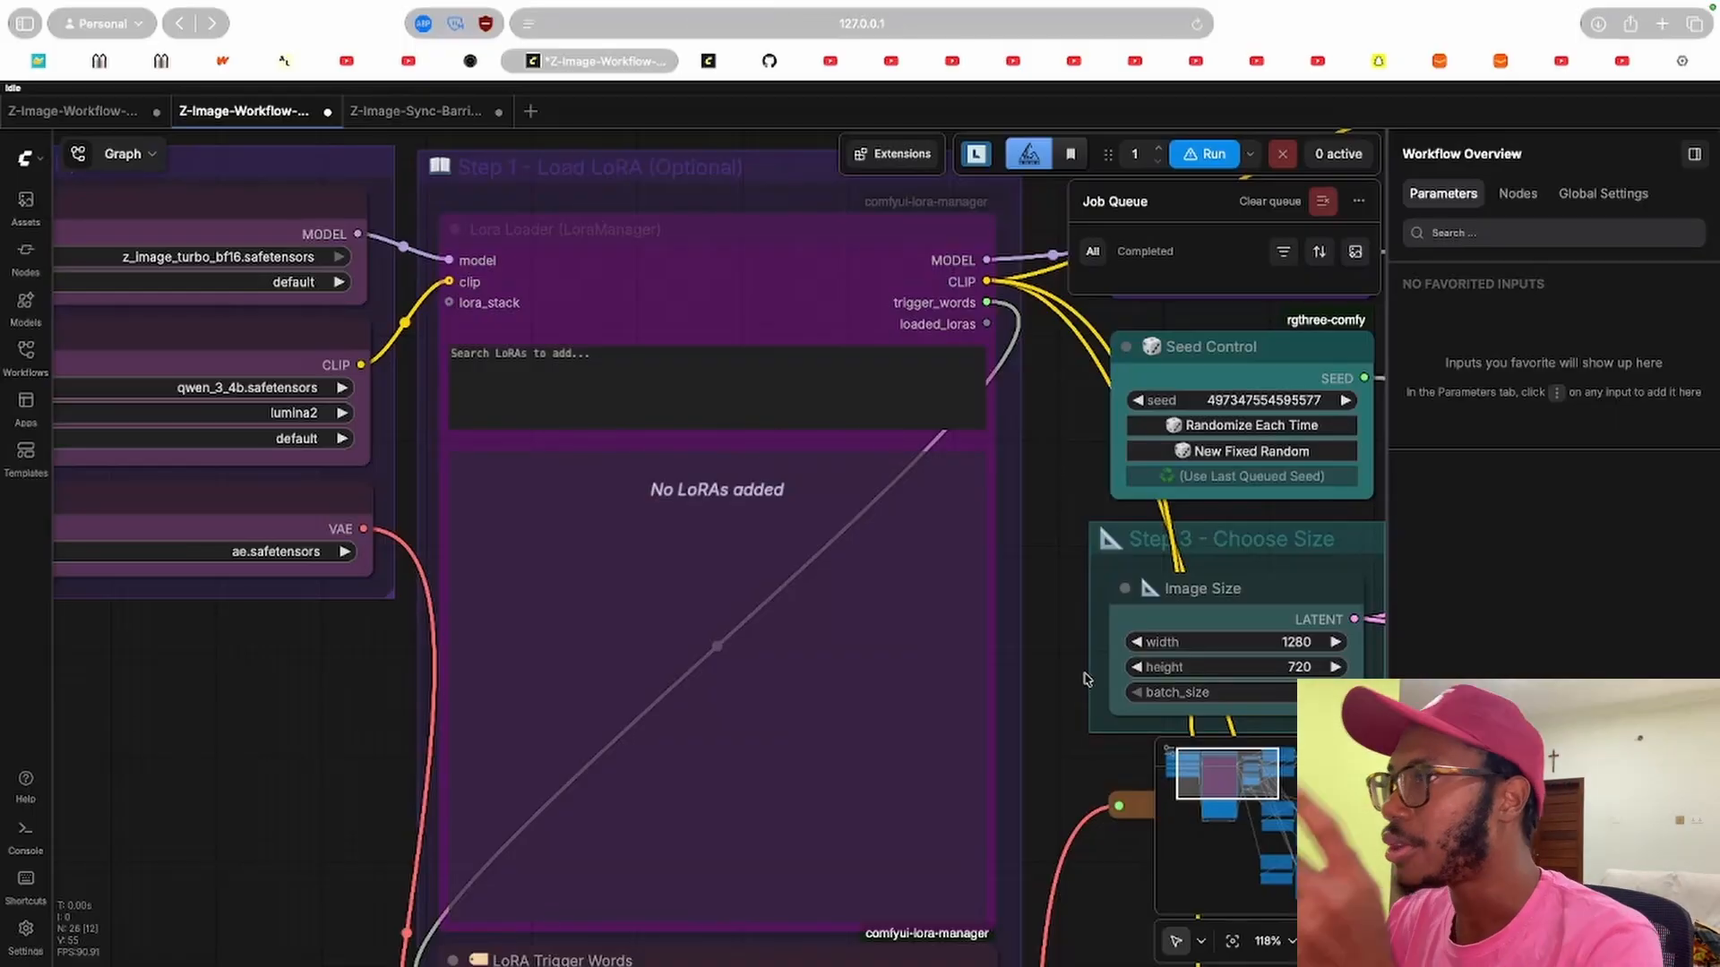
{"action": "scroll", "coordinate": [1075, 645], "scroll_direction": "right", "scroll_amount": 10}
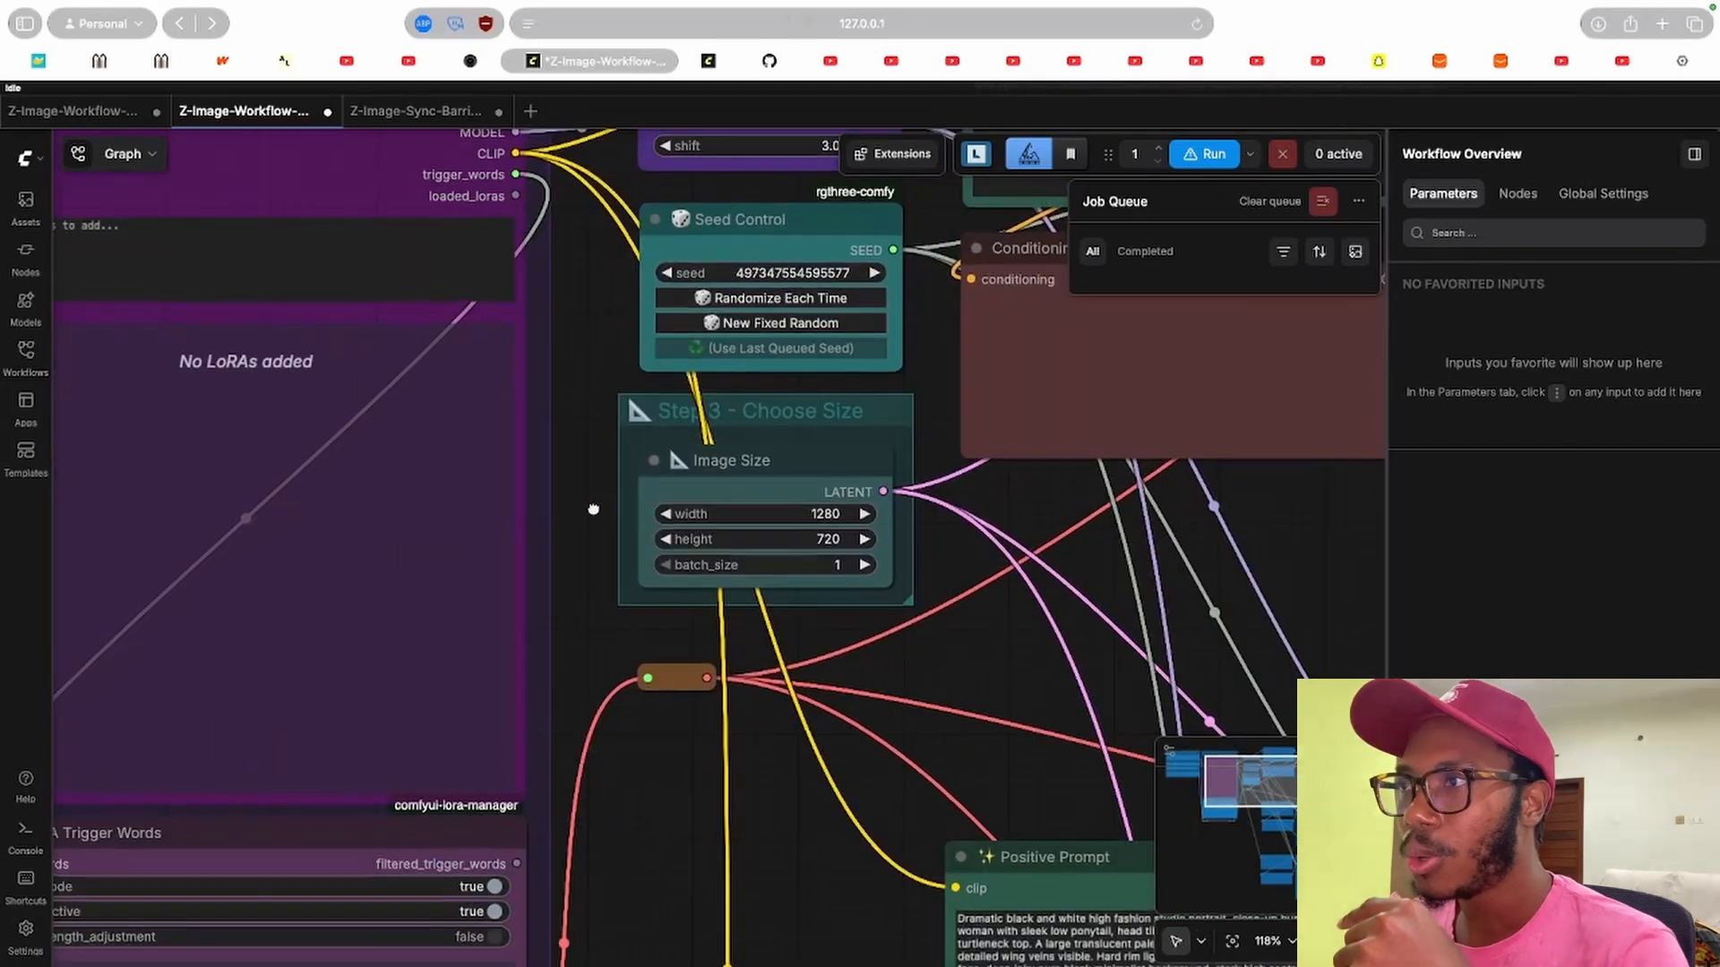
Select the first chain's Generate Image node and examine its sampler settings and connections to VAE Decode.
{"action": "scroll", "coordinate": [1007, 577], "scroll_direction": "down", "scroll_amount": 6}
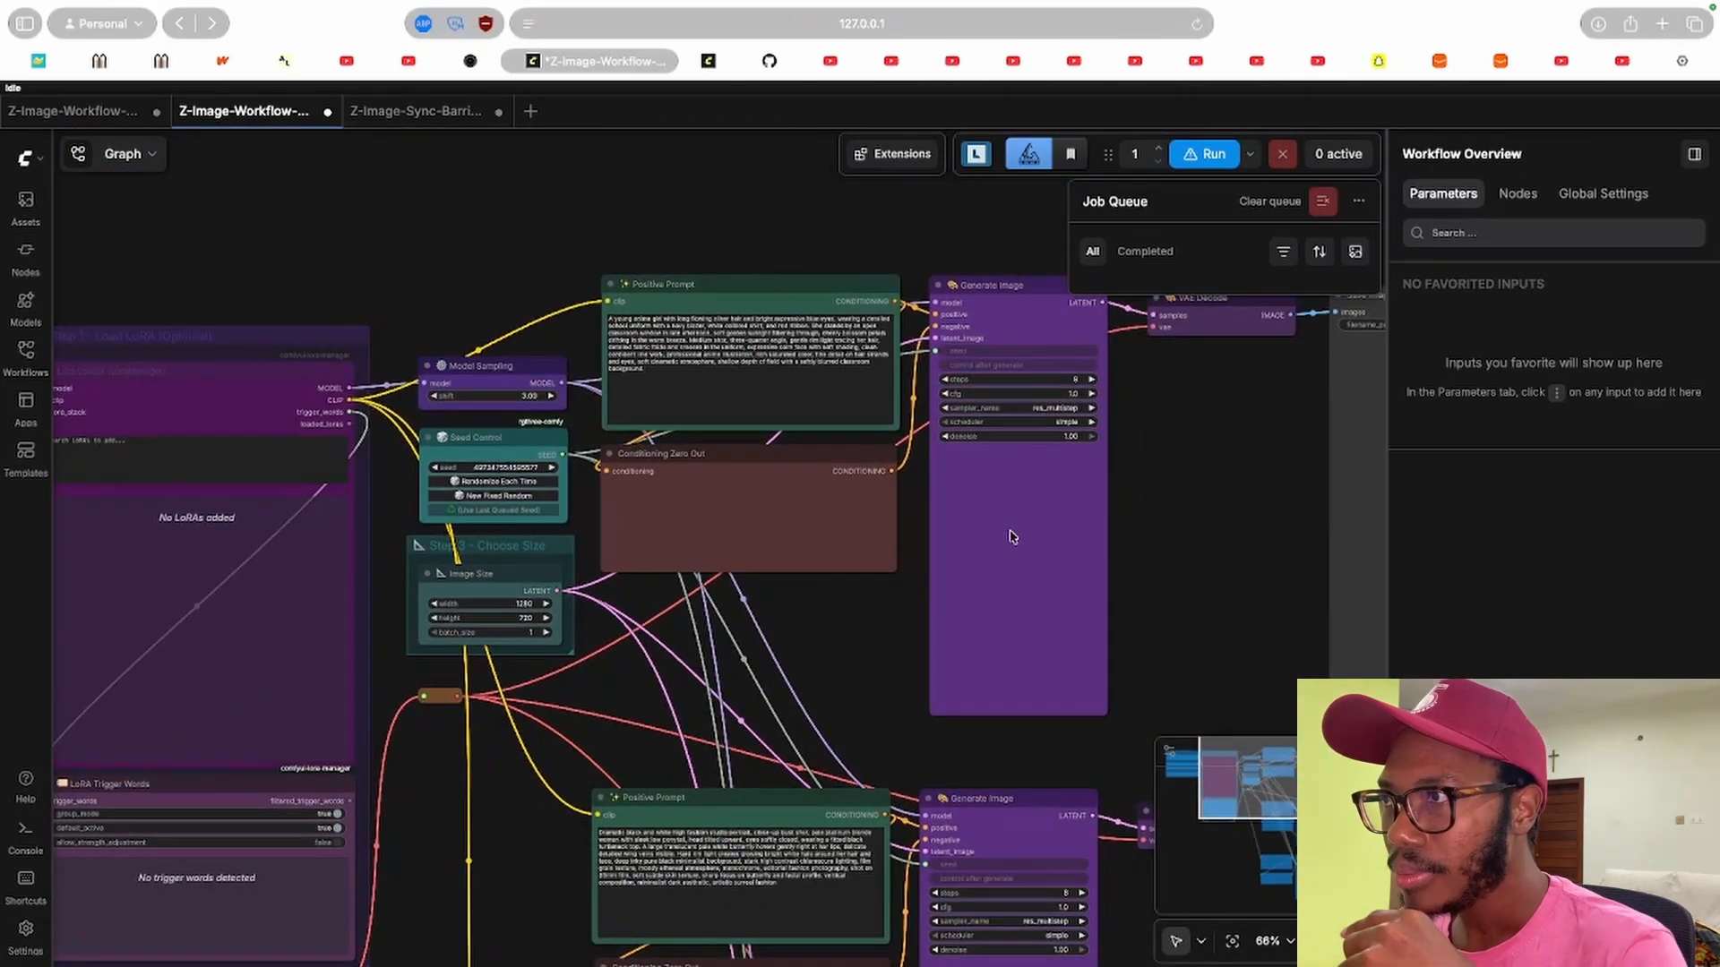
{"action": "left_click", "coordinate": [1010, 536]}
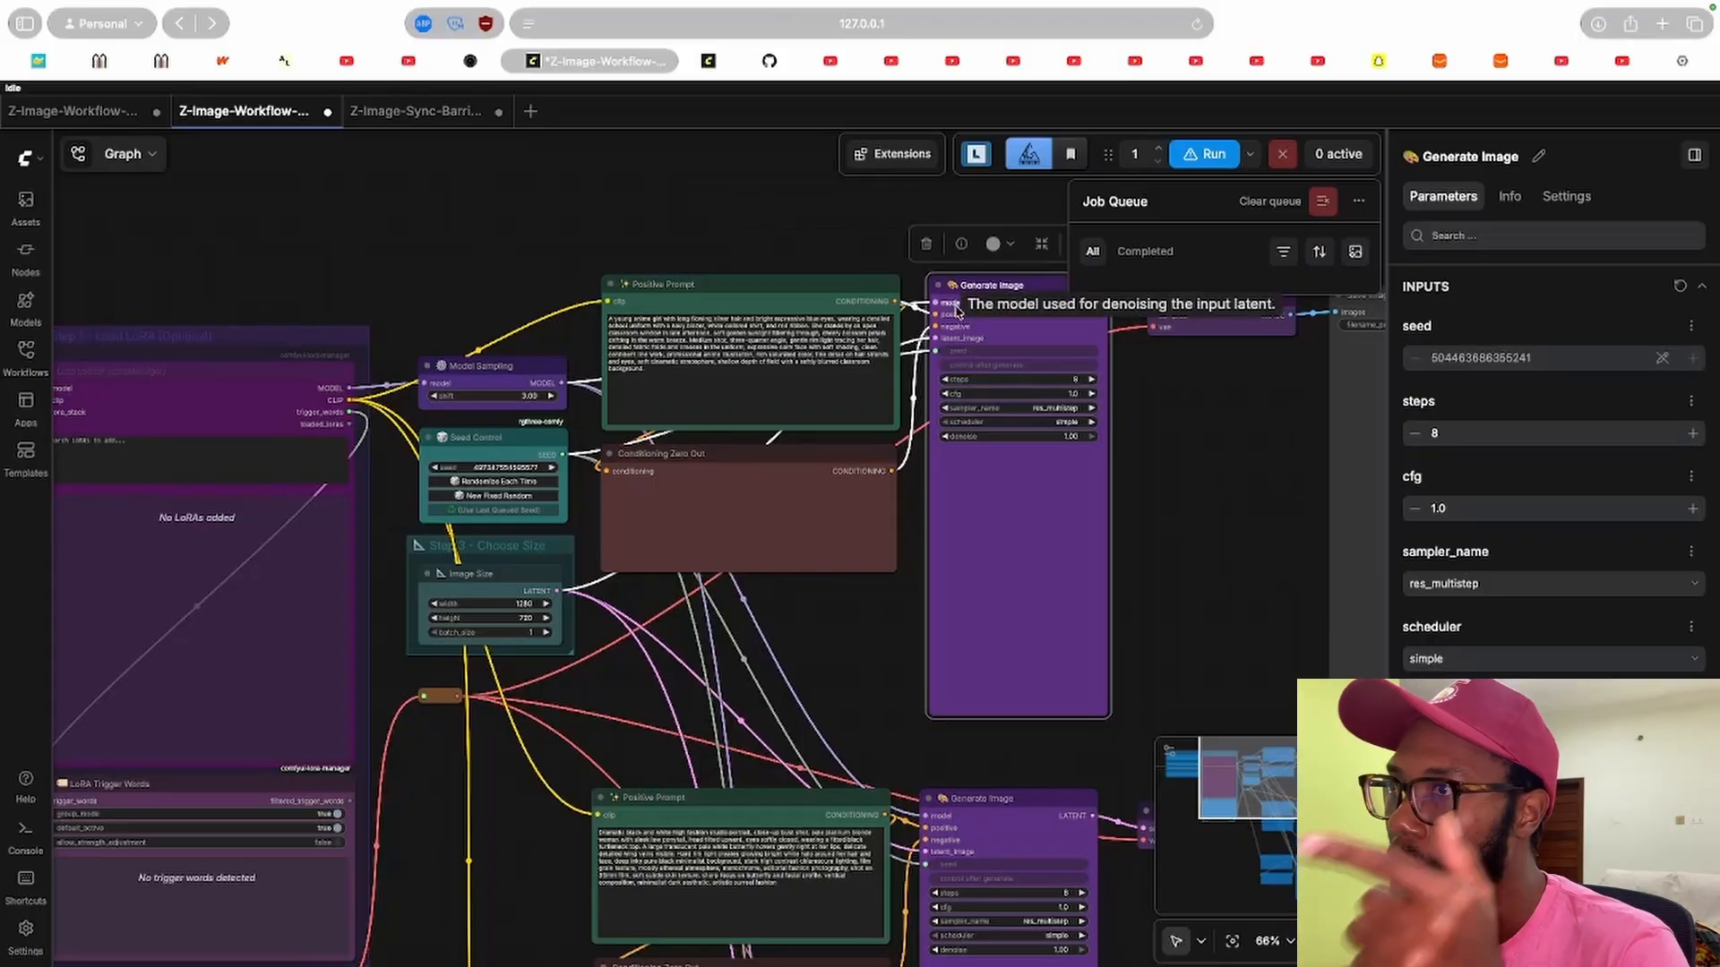
{"action": "left_click_drag", "start_coordinate": [392, 249], "coordinate": [1184, 354]}
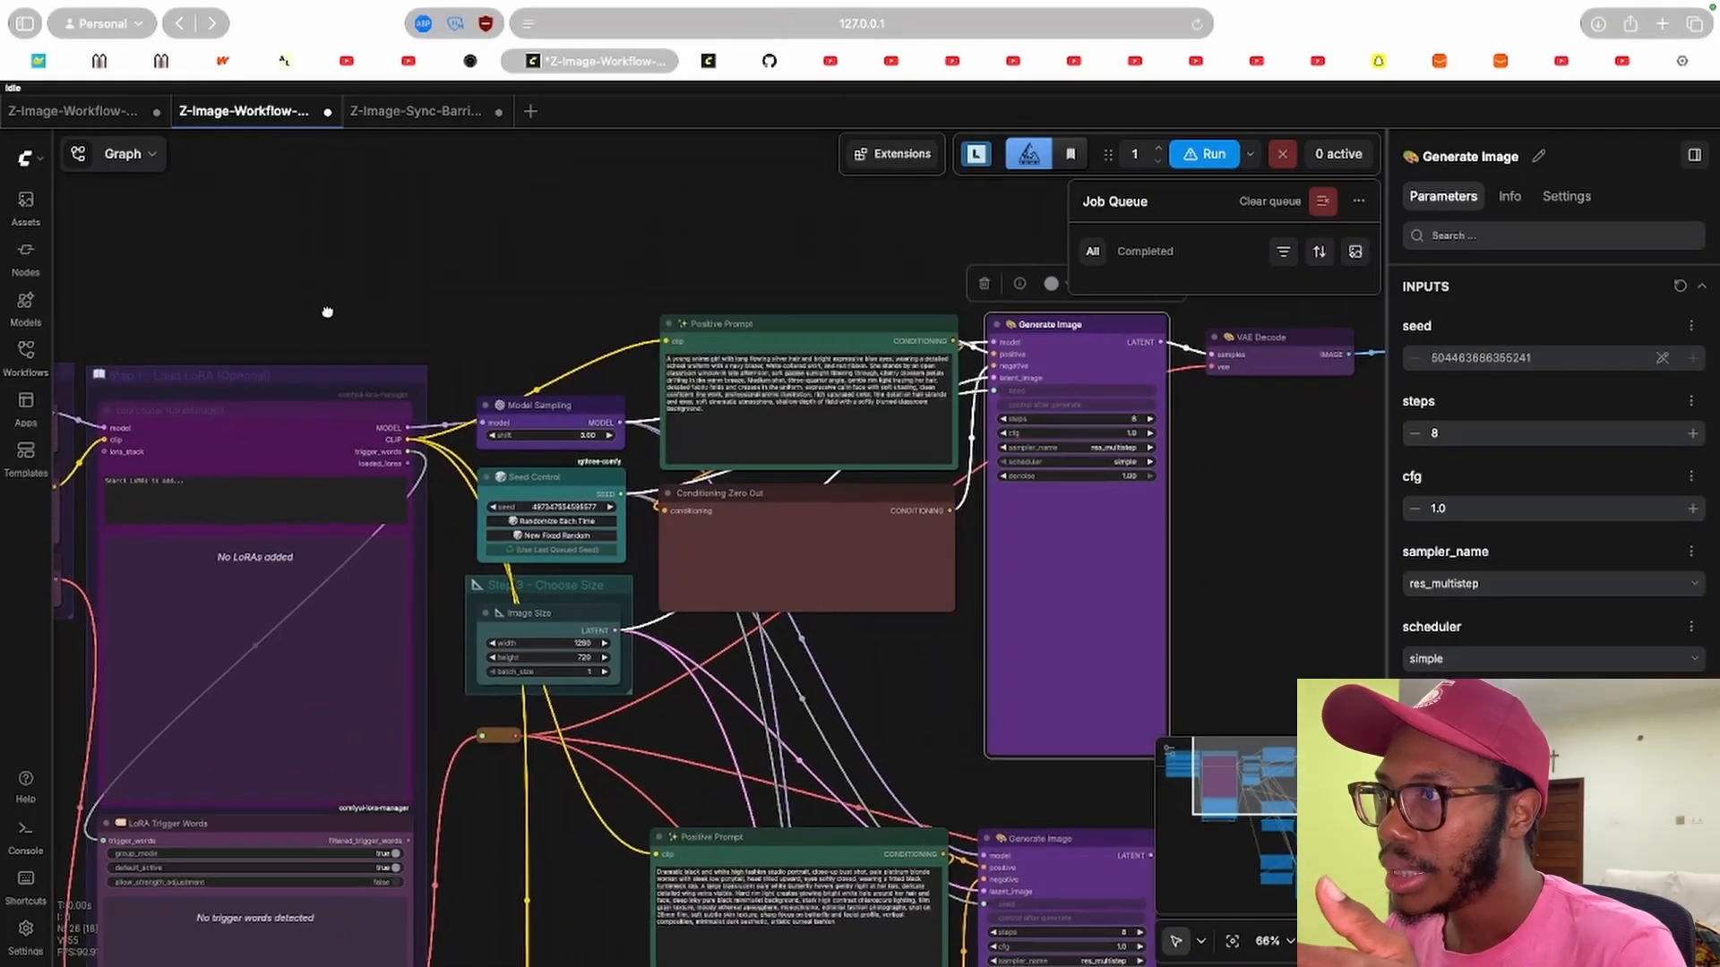
{"action": "left_click_drag", "start_coordinate": [1070, 382], "coordinate": [330, 313]}
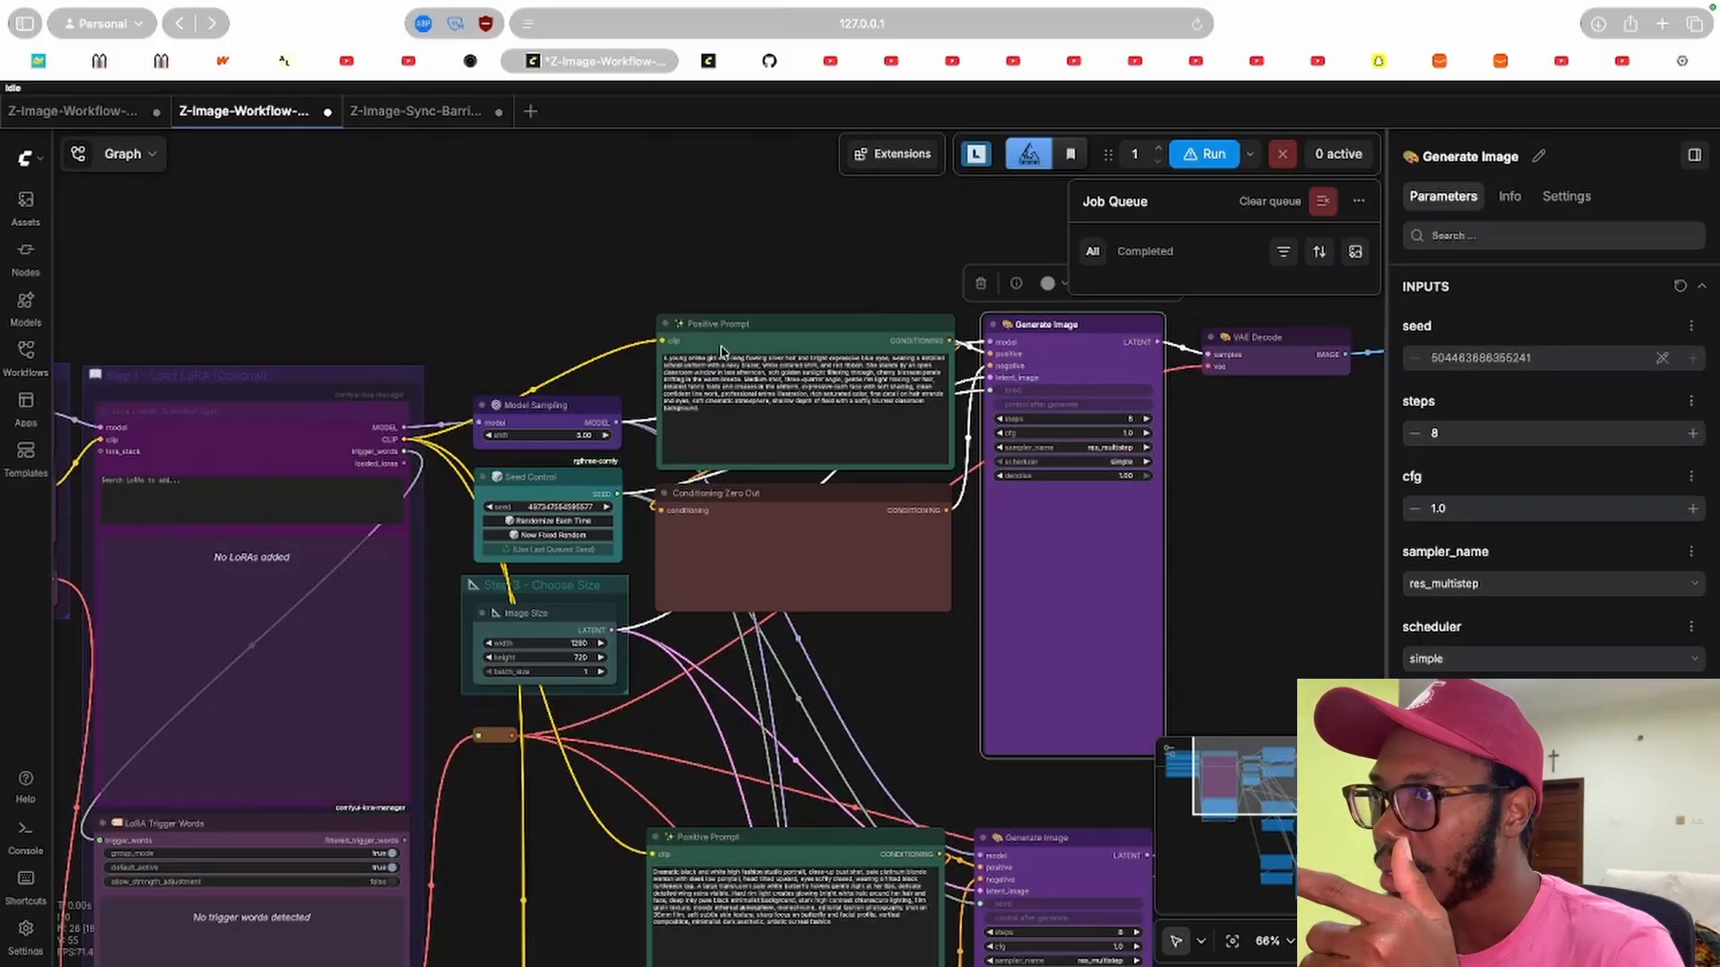
{"action": "left_click_drag", "start_coordinate": [523, 283], "coordinate": [924, 257]}
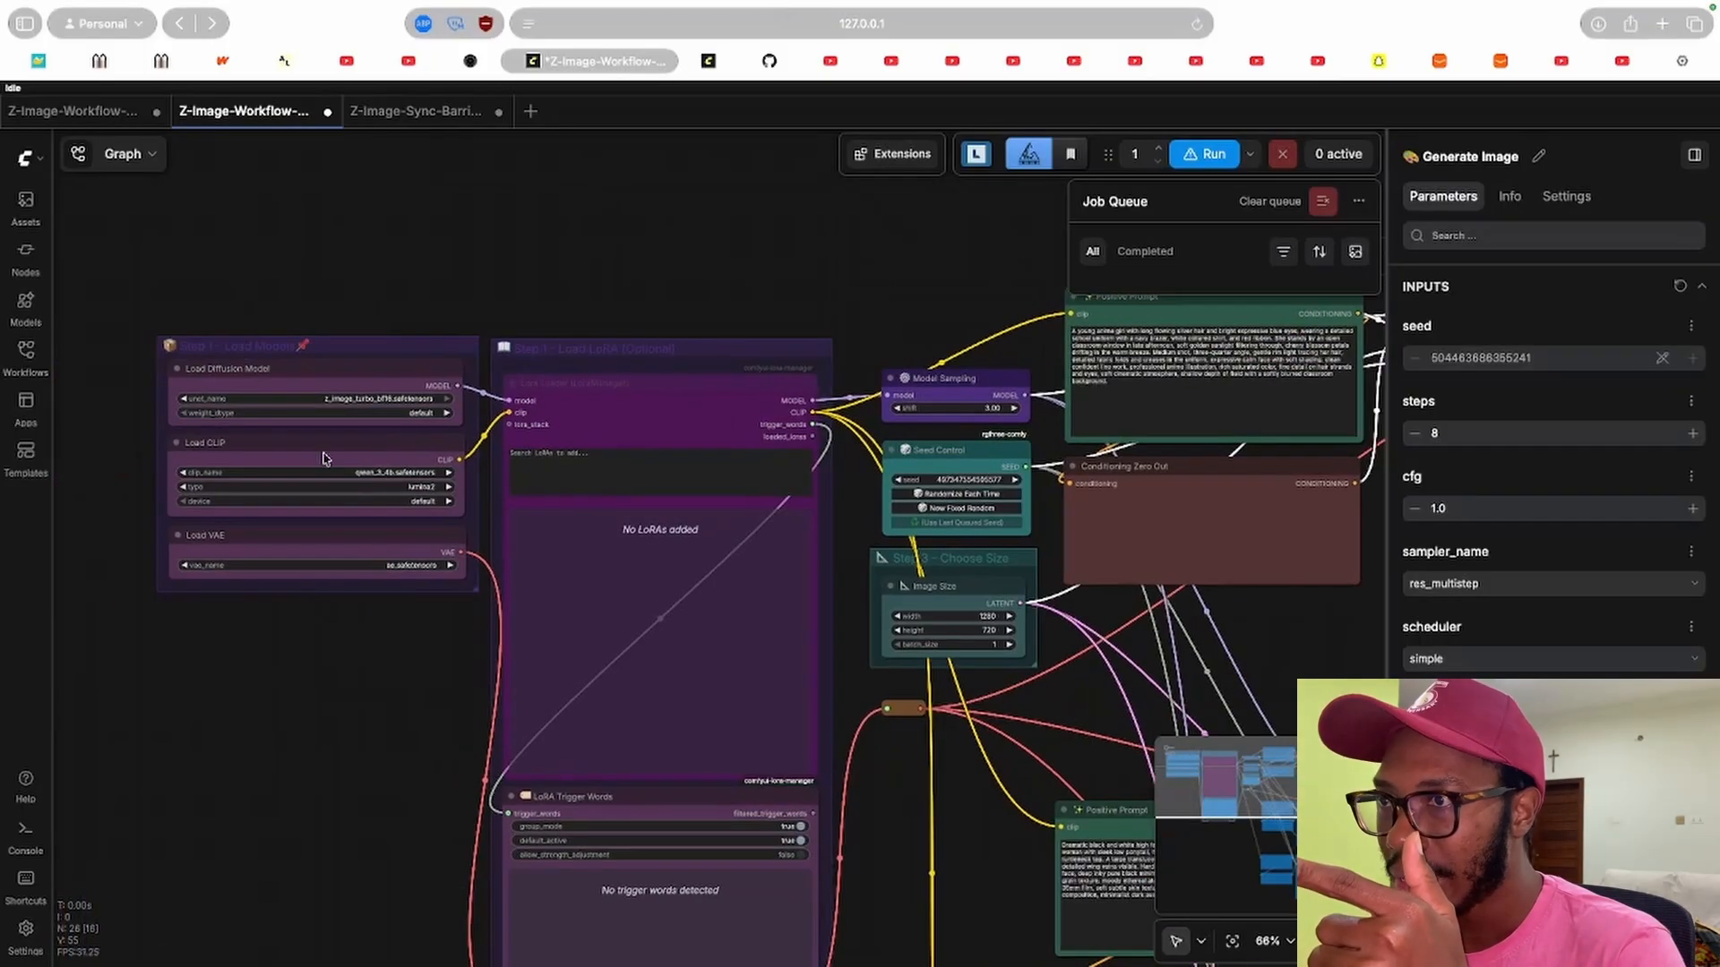
{"action": "left_click_drag", "start_coordinate": [794, 301], "coordinate": [453, 291]}
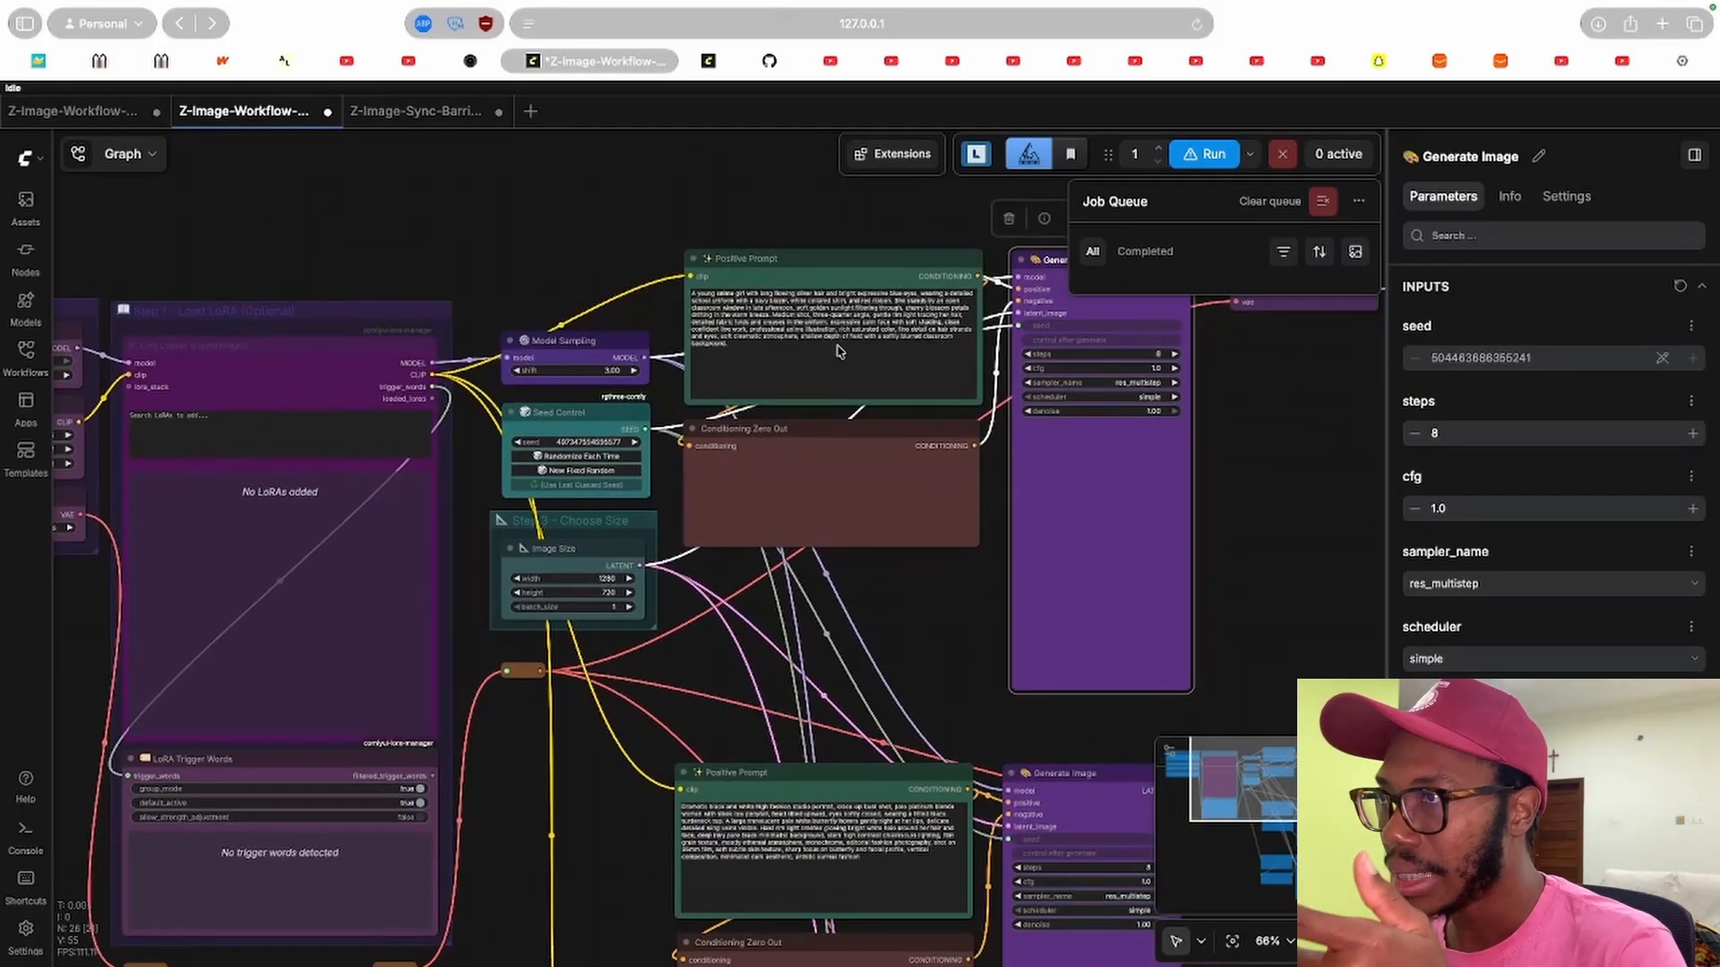
{"action": "left_click_drag", "start_coordinate": [855, 277], "coordinate": [630, 258]}
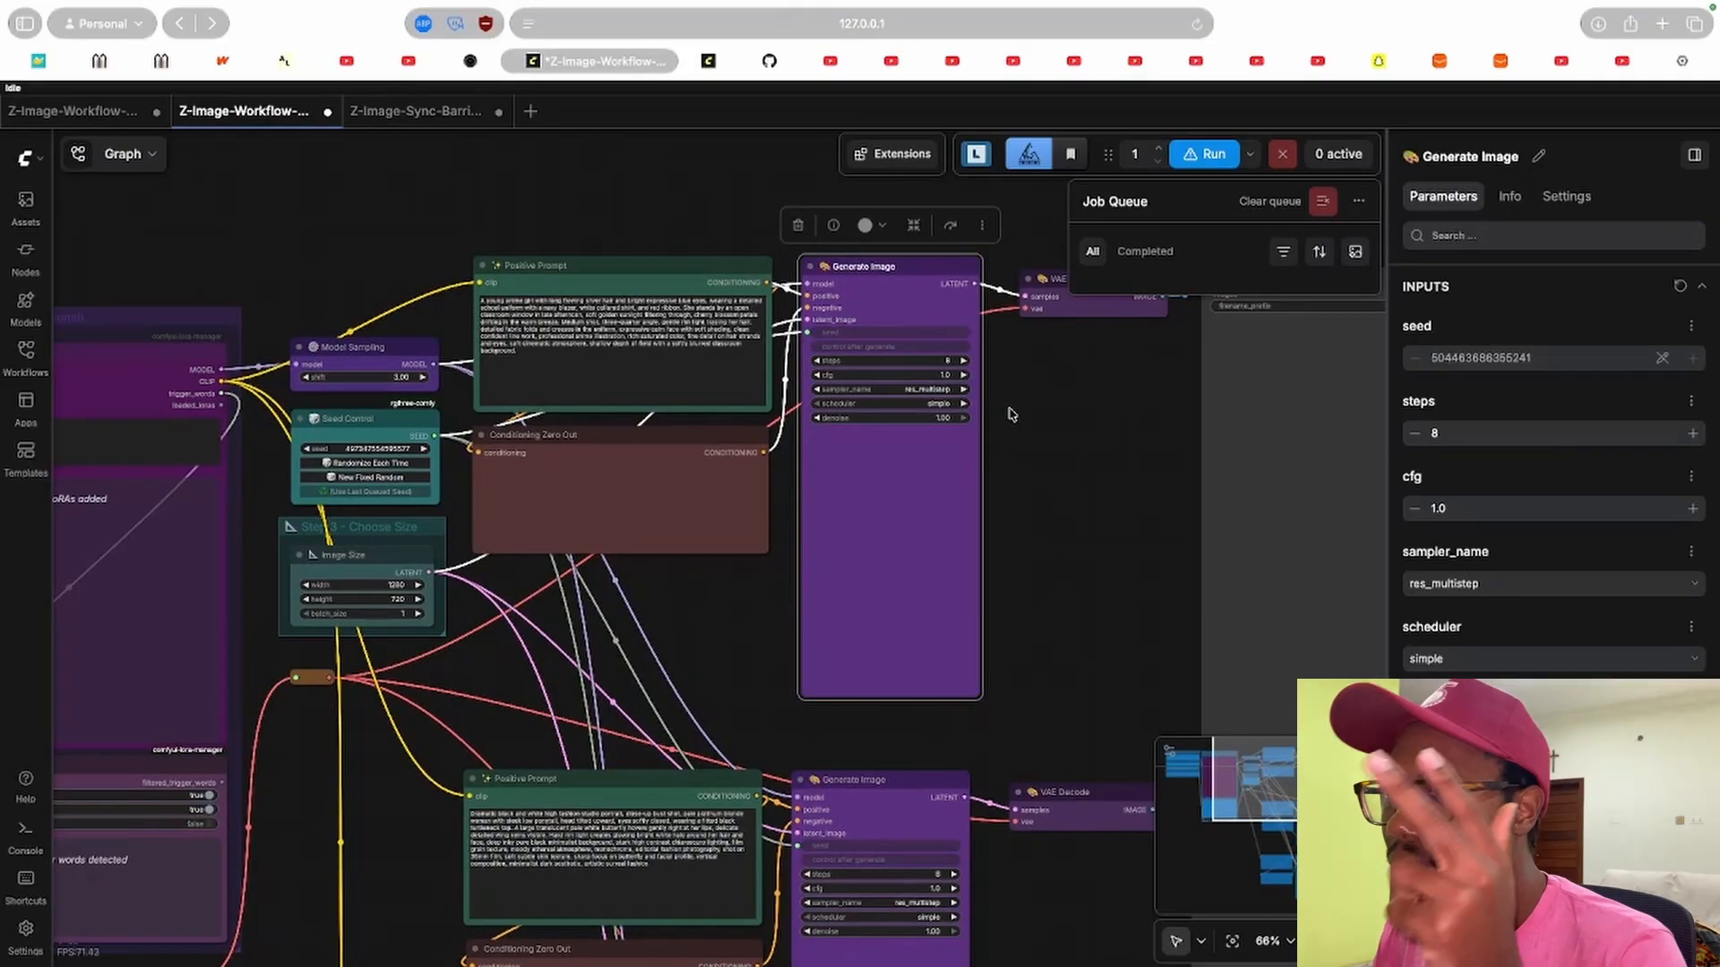
{"action": "left_click_drag", "start_coordinate": [1033, 390], "coordinate": [927, 405]}
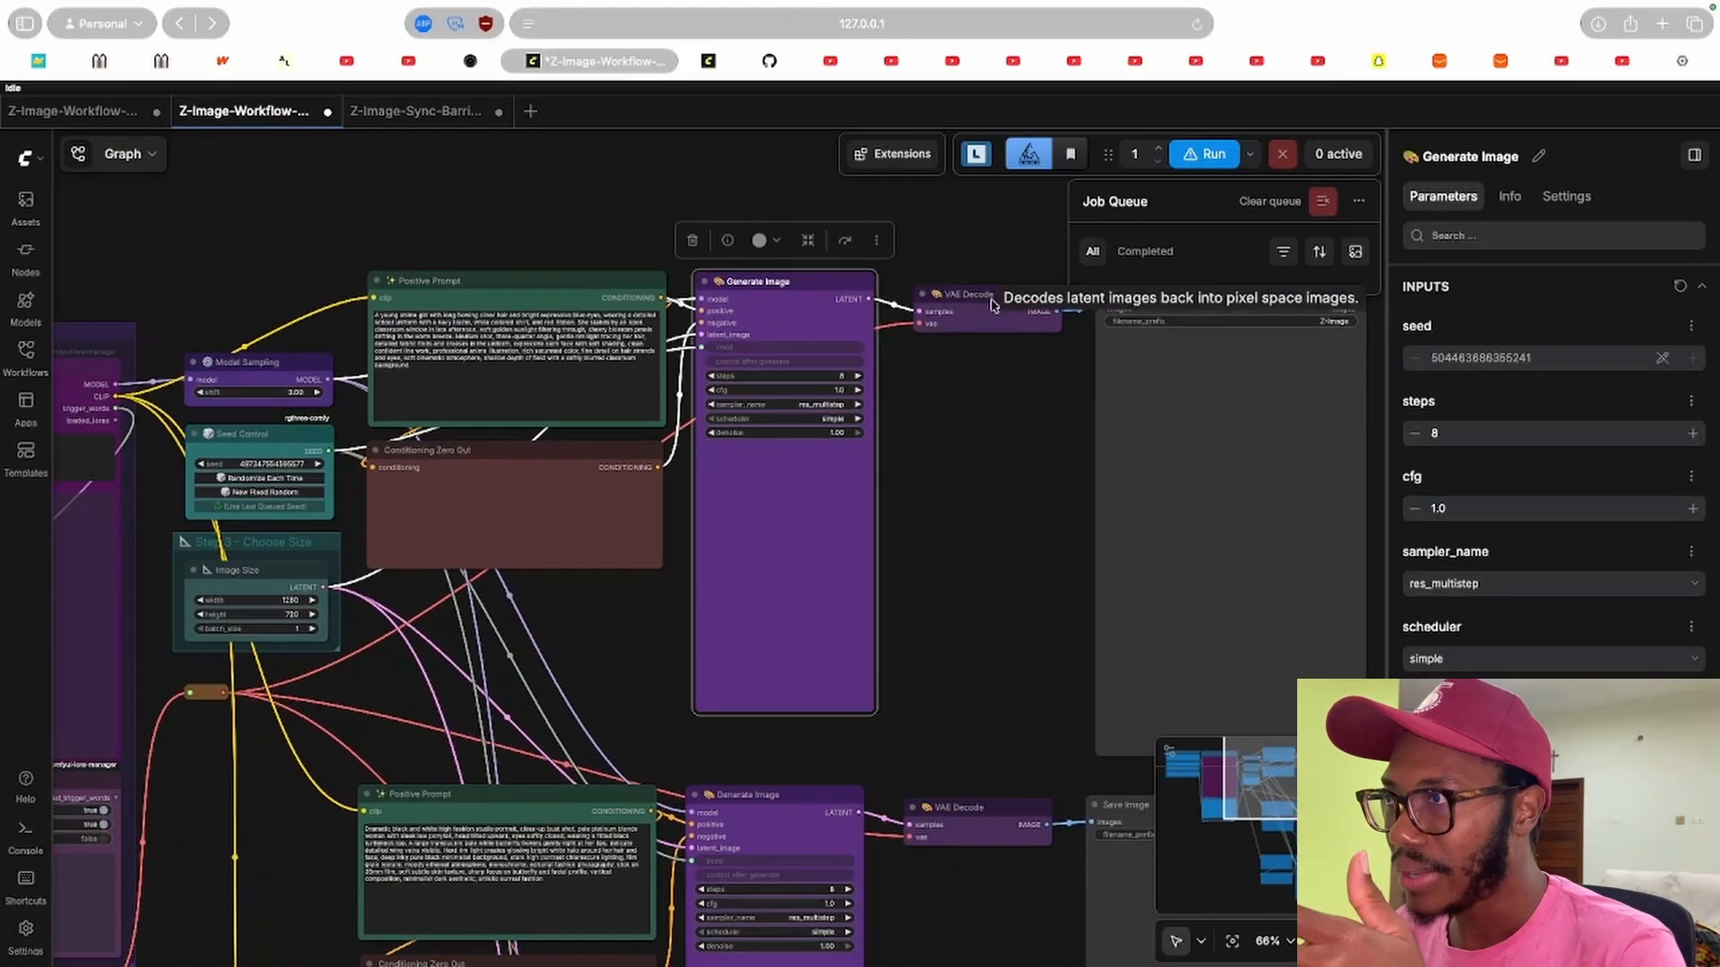
Pan between the model loaders and the first chain's VAE Decode and Save Image nodes, selecting Save Image.
{"action": "scroll", "coordinate": [614, 586], "scroll_direction": "left", "scroll_amount": 10}
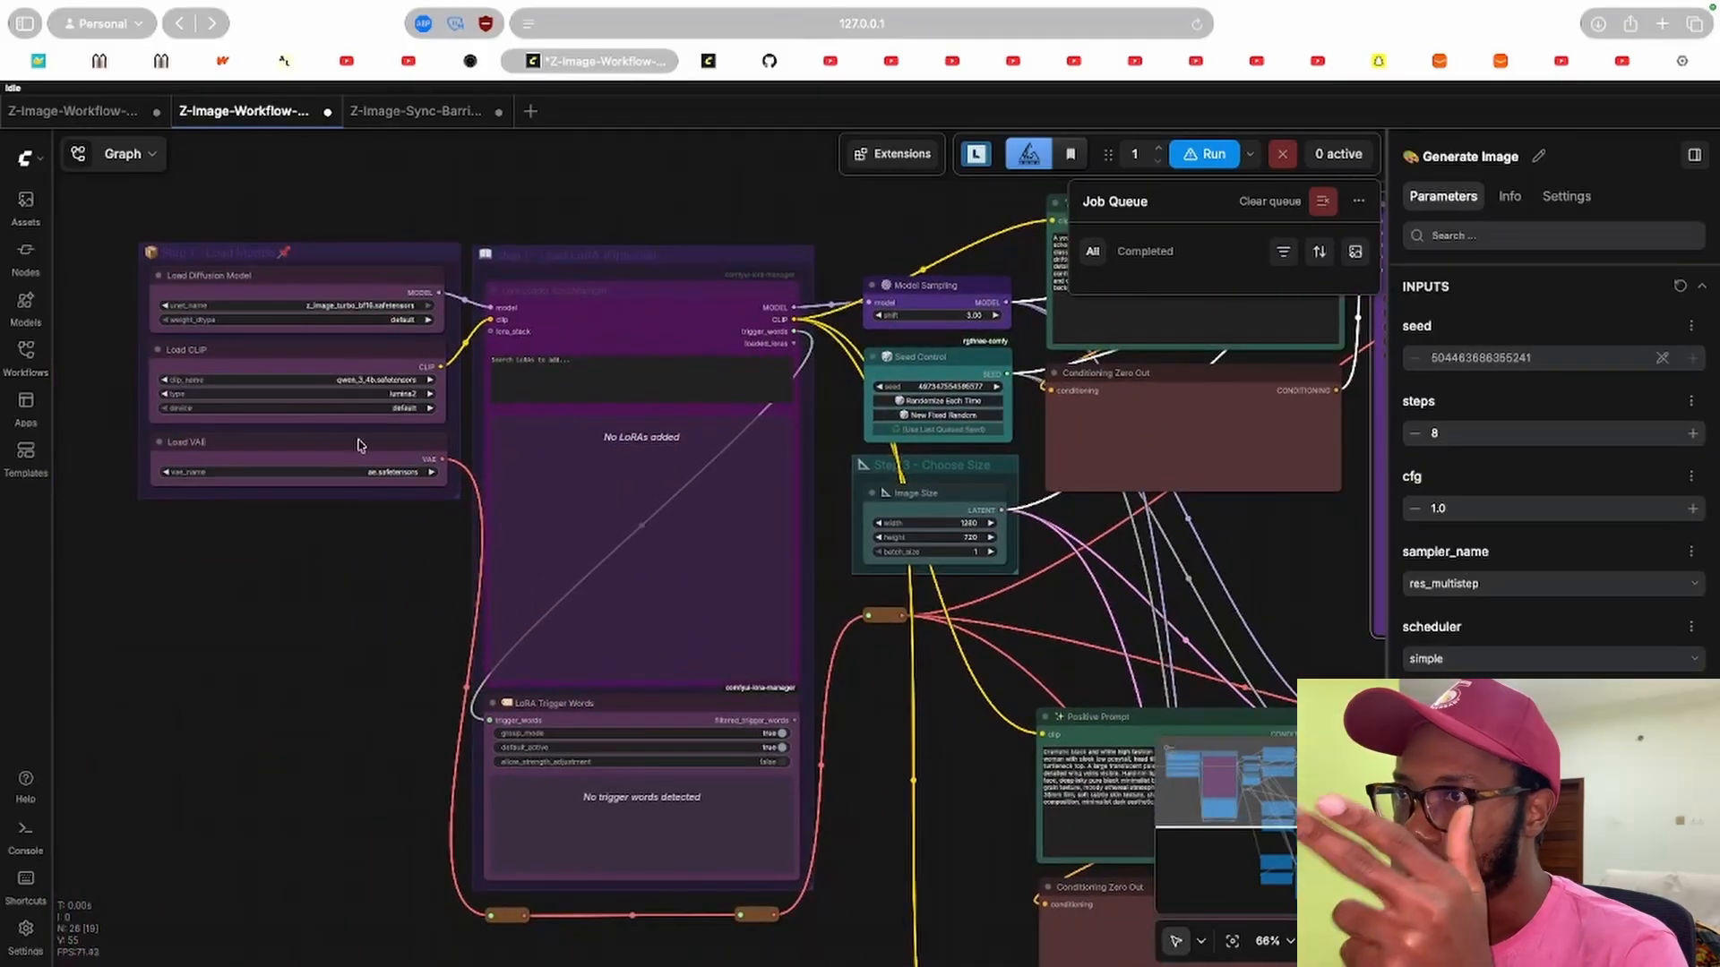
{"action": "left_click_drag", "start_coordinate": [1263, 544], "coordinate": [838, 604]}
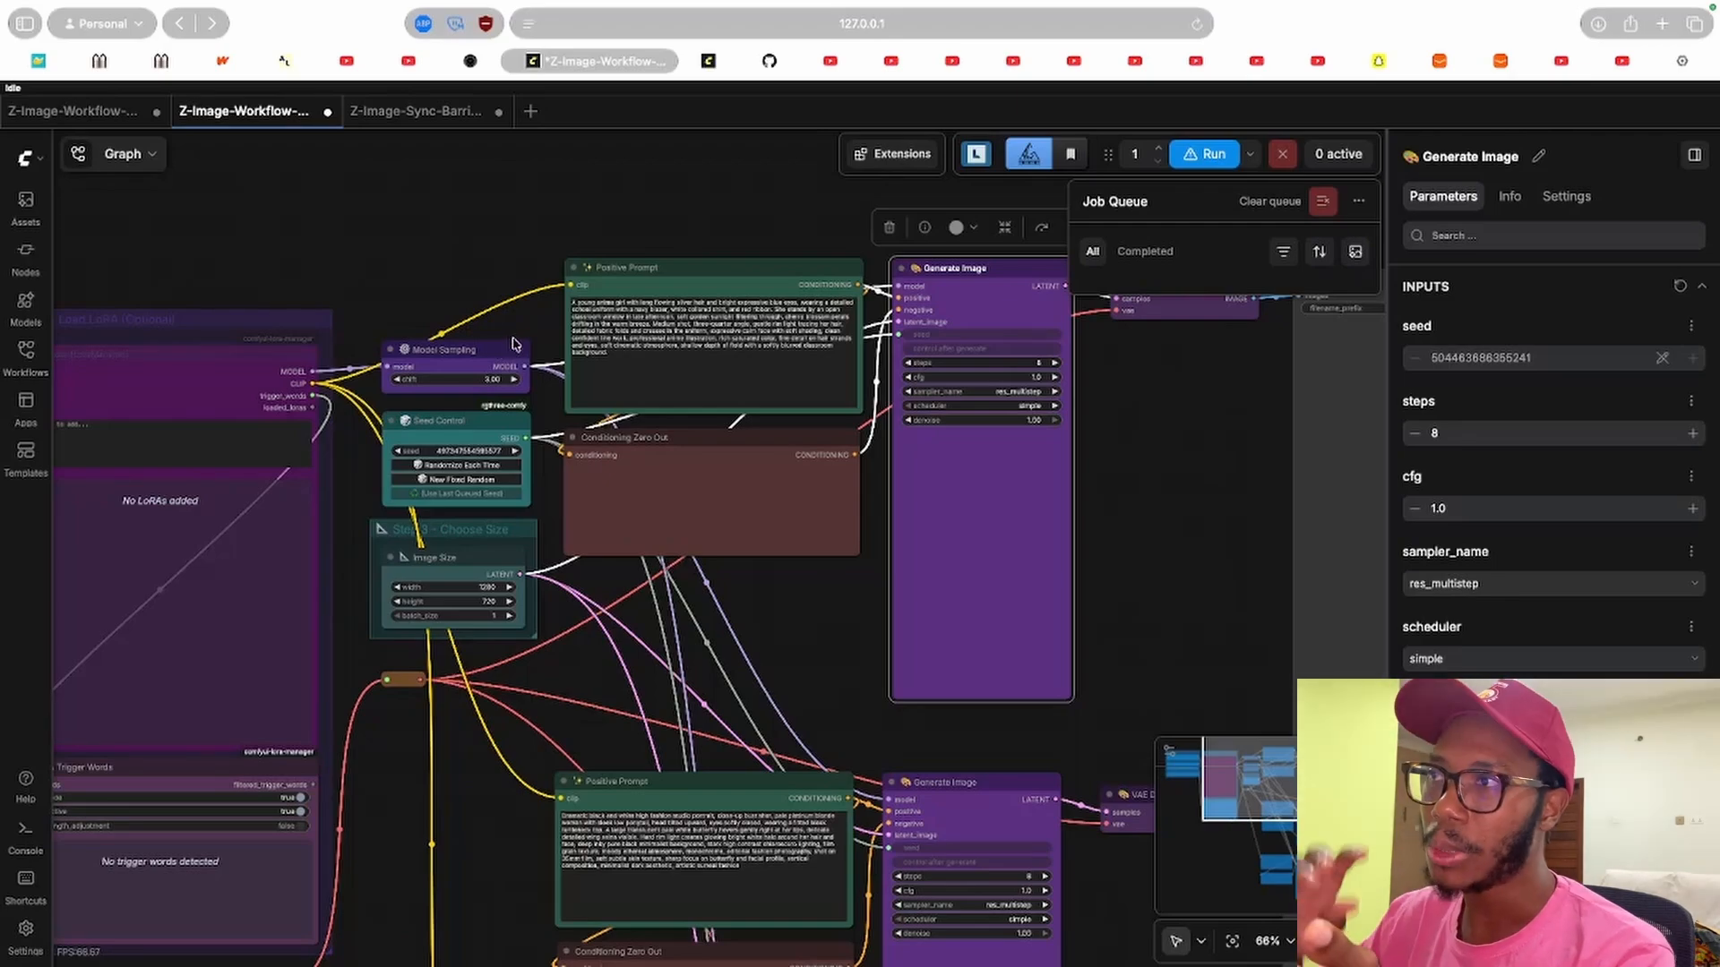
{"action": "left_click_drag", "start_coordinate": [1059, 369], "coordinate": [806, 407]}
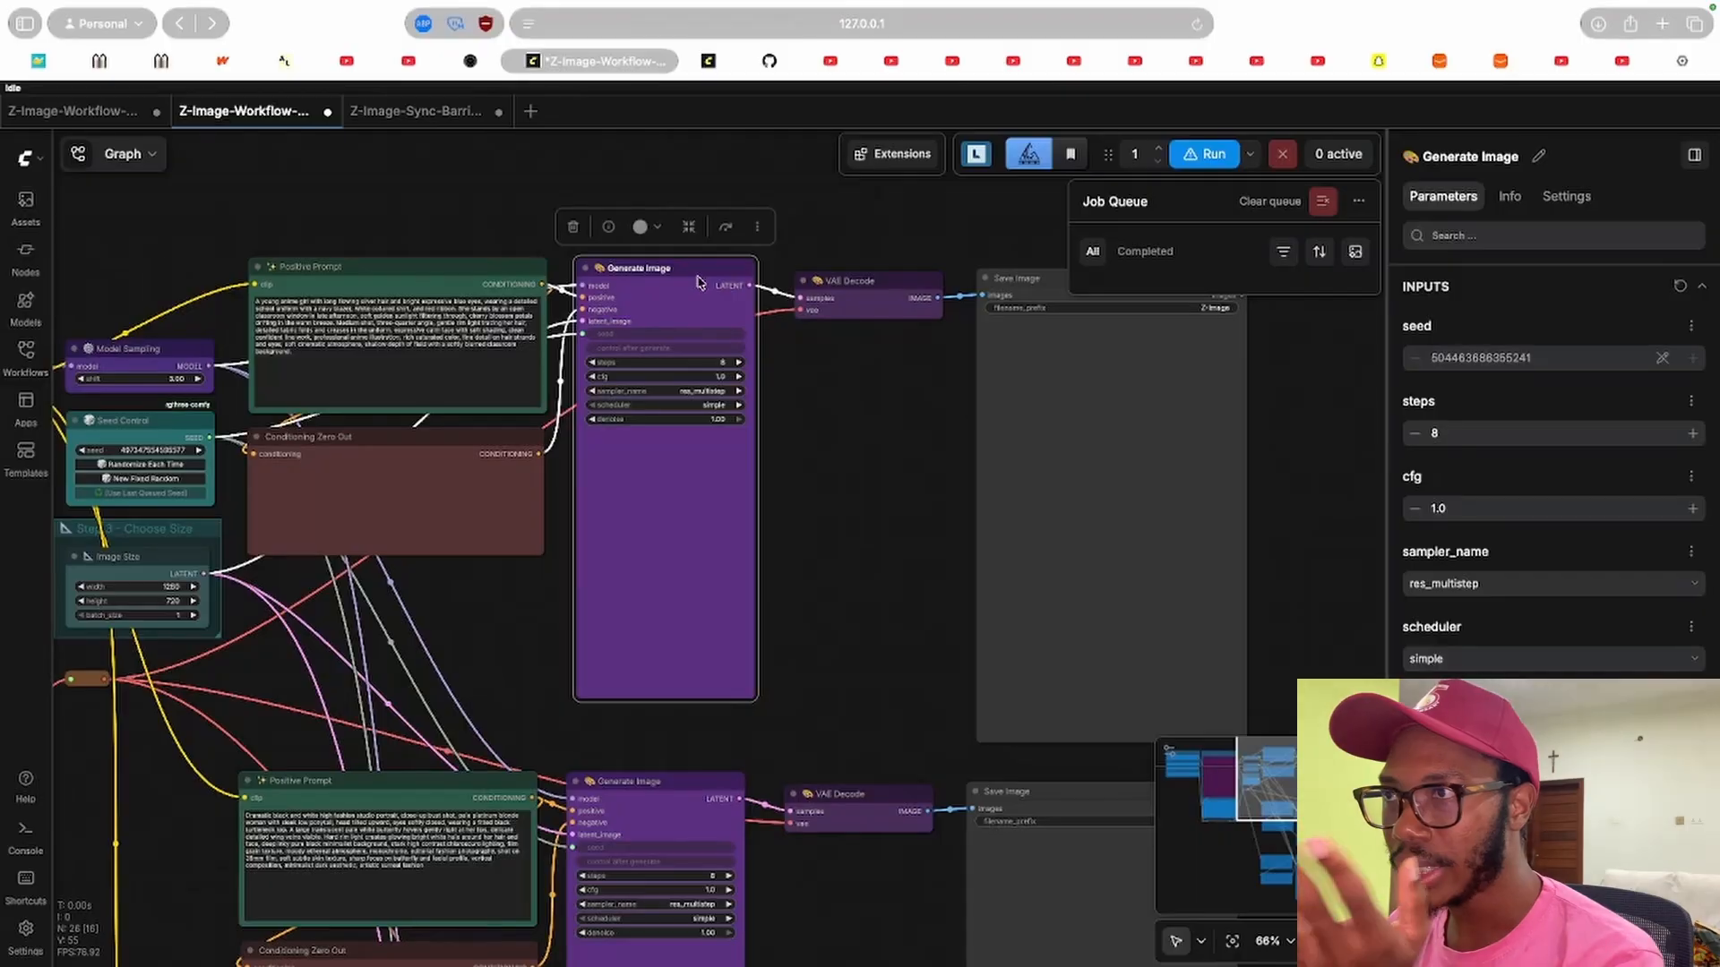
{"action": "left_click_drag", "start_coordinate": [533, 614], "coordinate": [983, 669]}
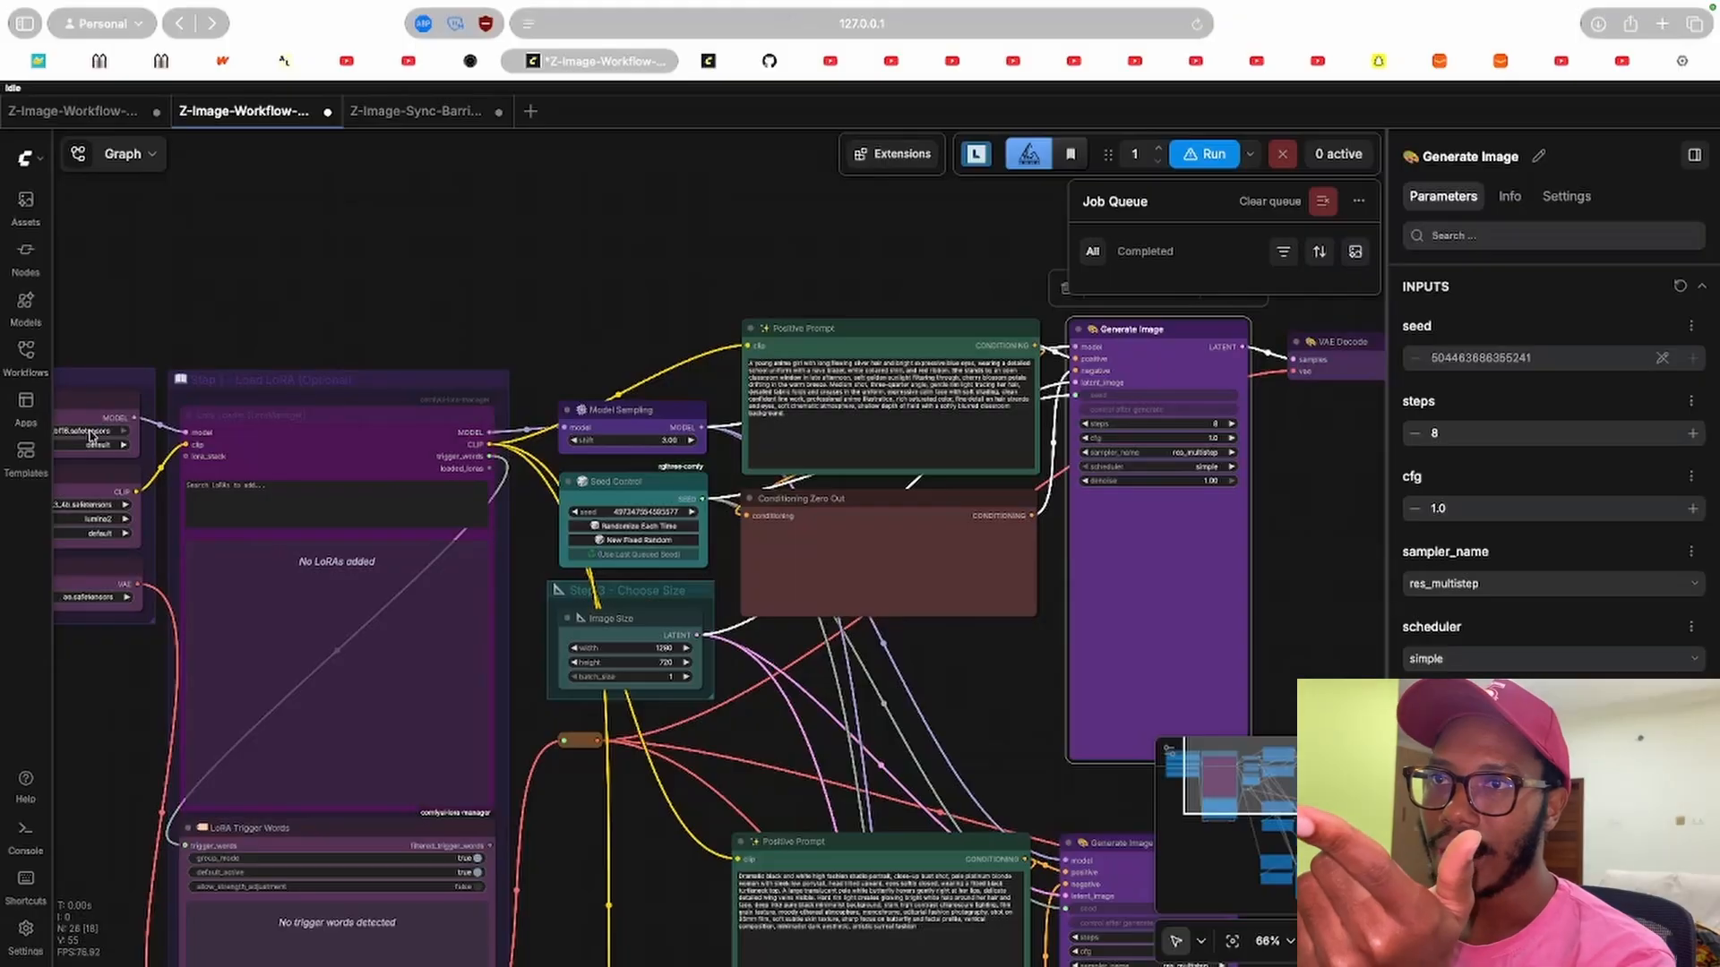
{"action": "scroll", "coordinate": [1274, 545], "scroll_direction": "right", "scroll_amount": 10}
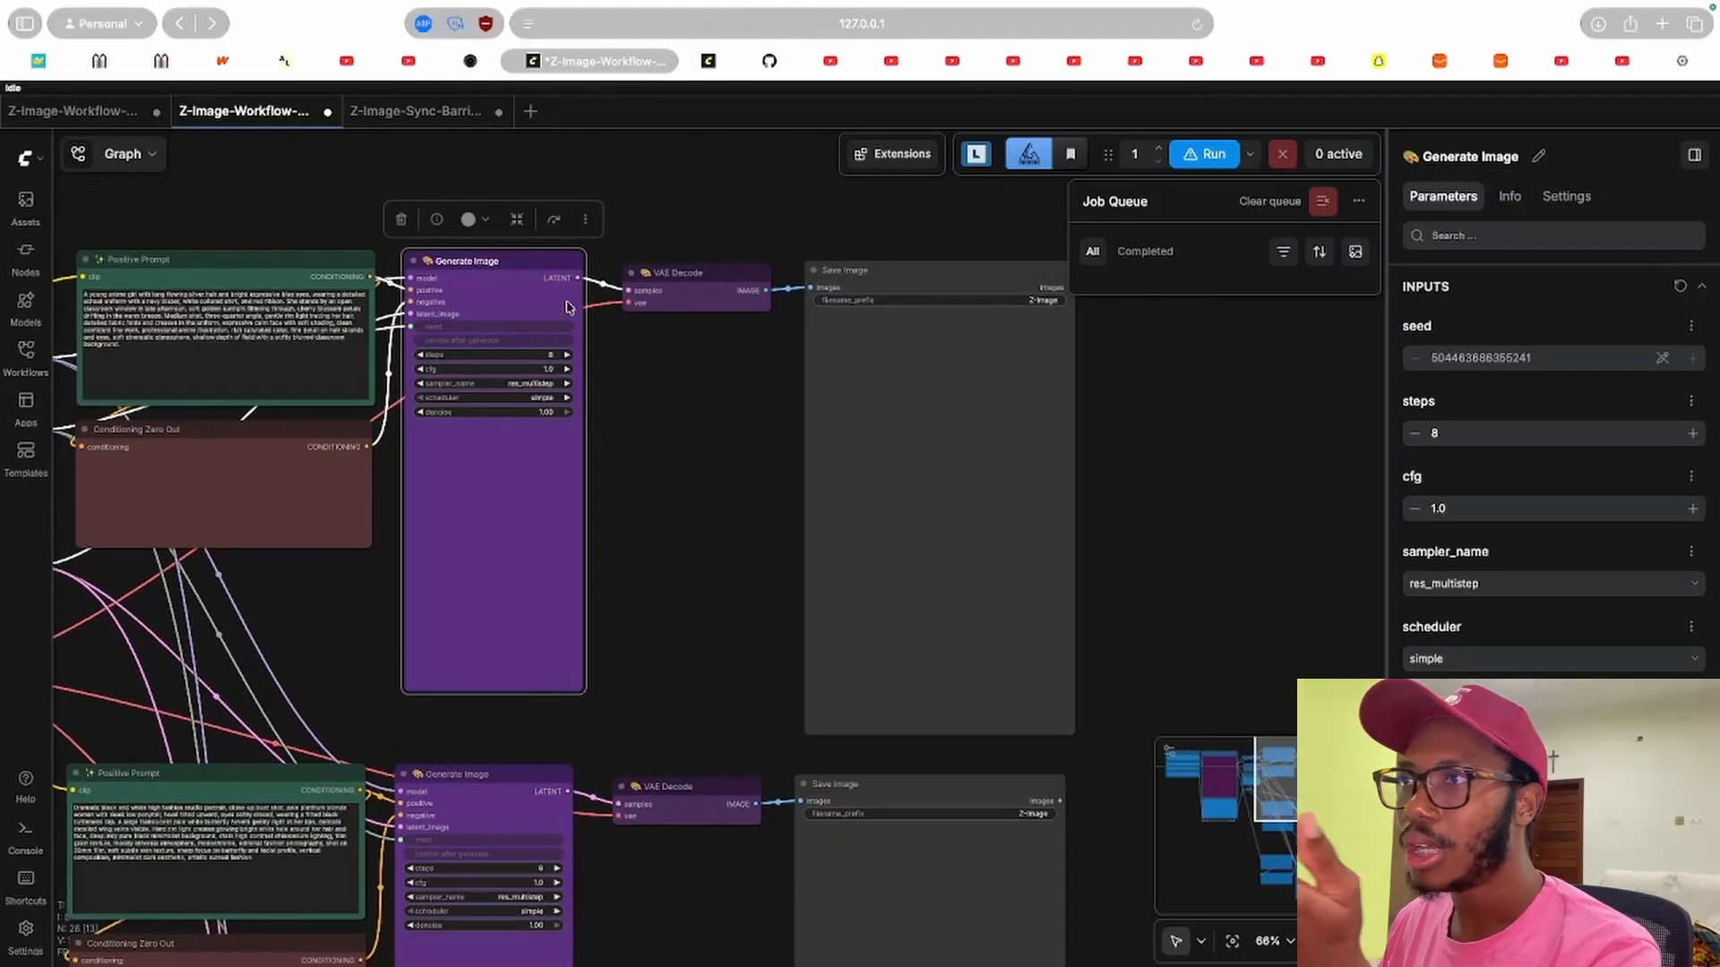
{"action": "scroll", "coordinate": [733, 418], "scroll_direction": "right", "scroll_amount": 3}
{"action": "left_click", "coordinate": [783, 434]}
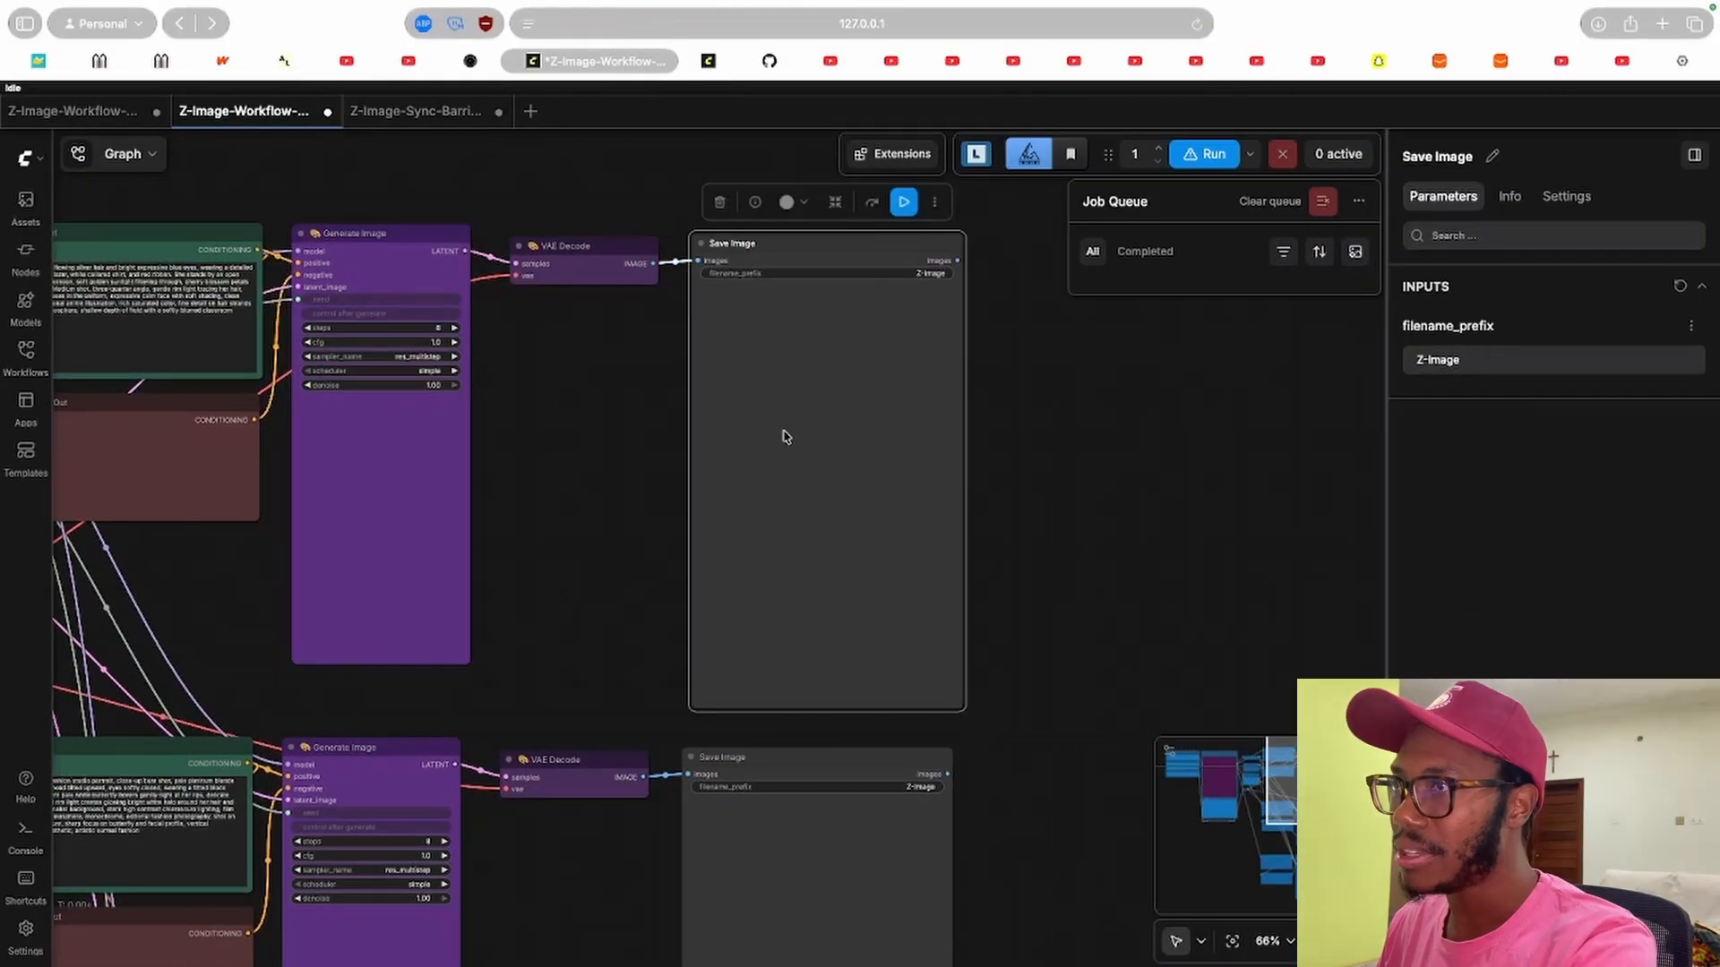
Zoom in and out across the model loaders, LoRA loader and Image Size settings.
{"action": "scroll", "coordinate": [752, 448], "scroll_direction": "left", "scroll_amount": 9}
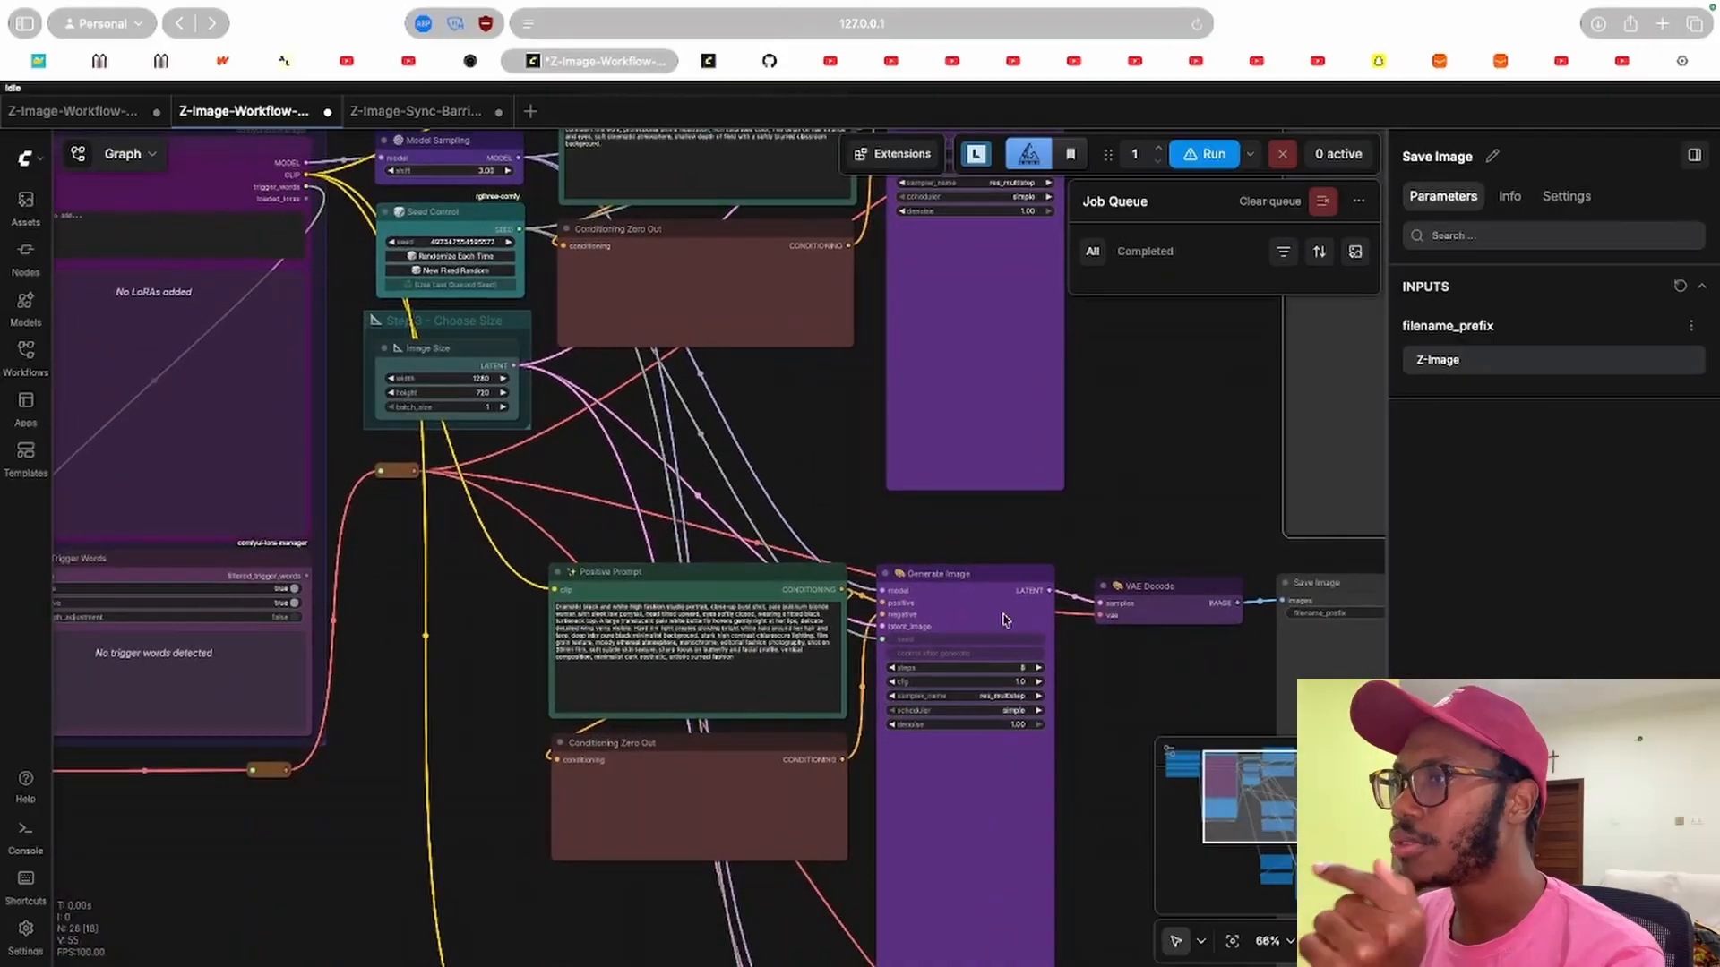
{"action": "scroll", "coordinate": [937, 529], "scroll_direction": "left", "scroll_amount": 9}
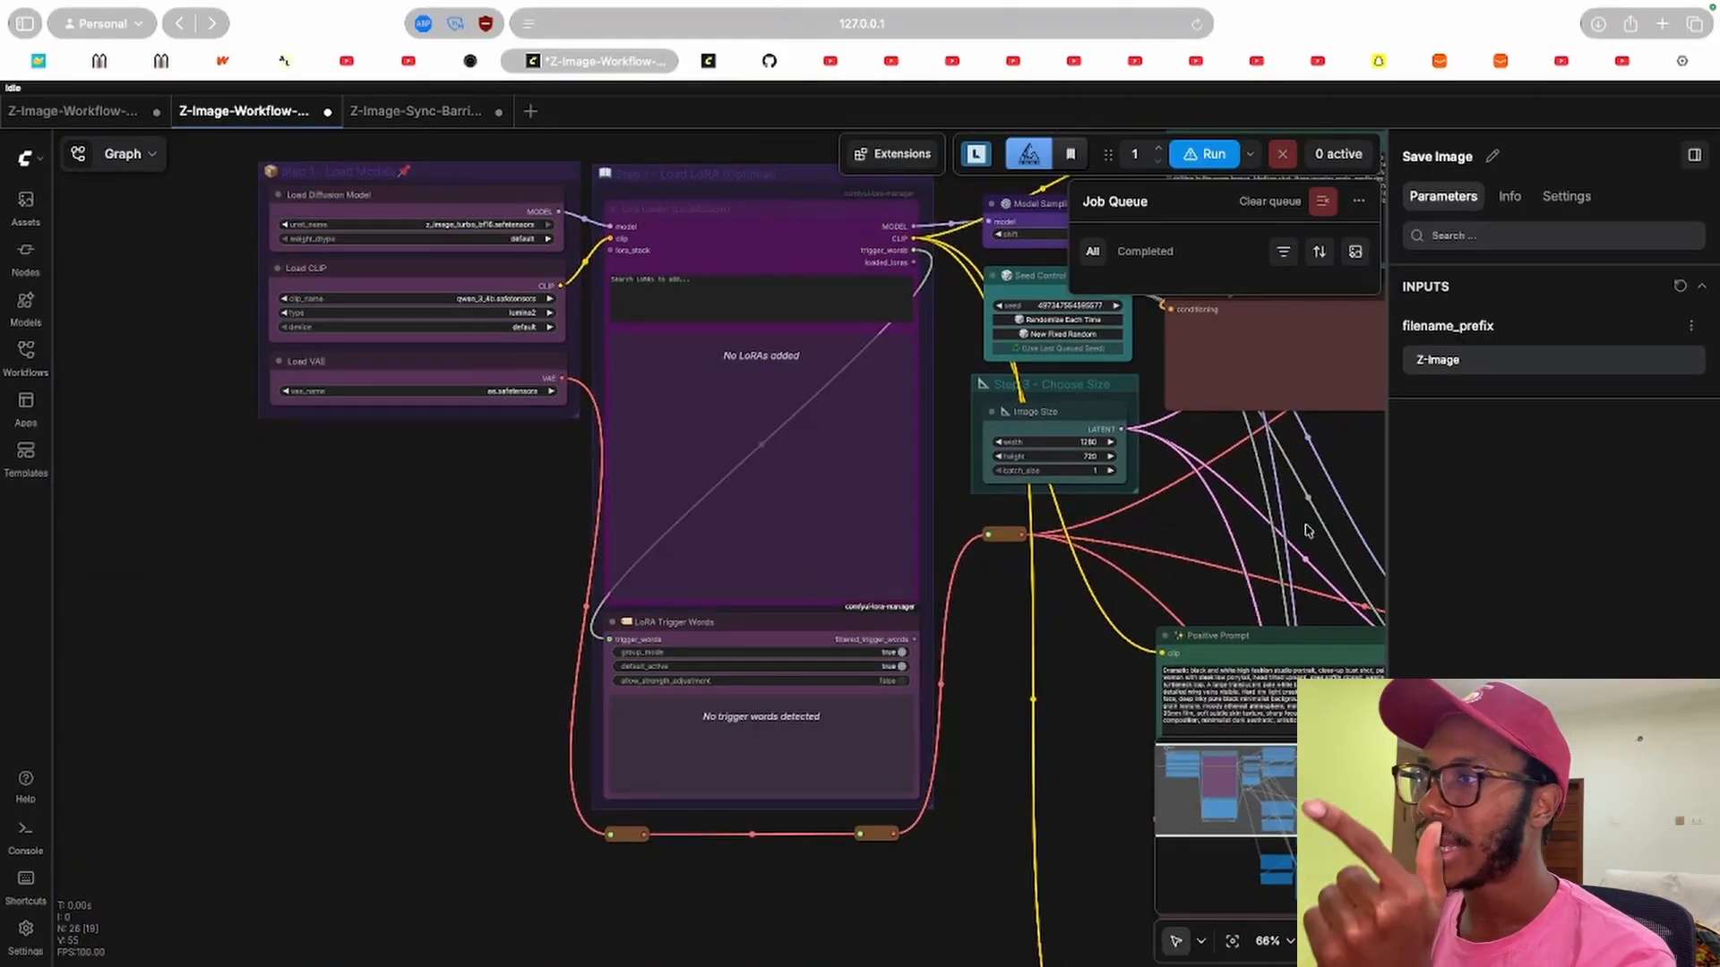
{"action": "scroll", "coordinate": [1306, 530], "scroll_direction": "right", "scroll_amount": 5}
{"action": "scroll", "coordinate": [1044, 479], "scroll_direction": "left", "scroll_amount": 2}
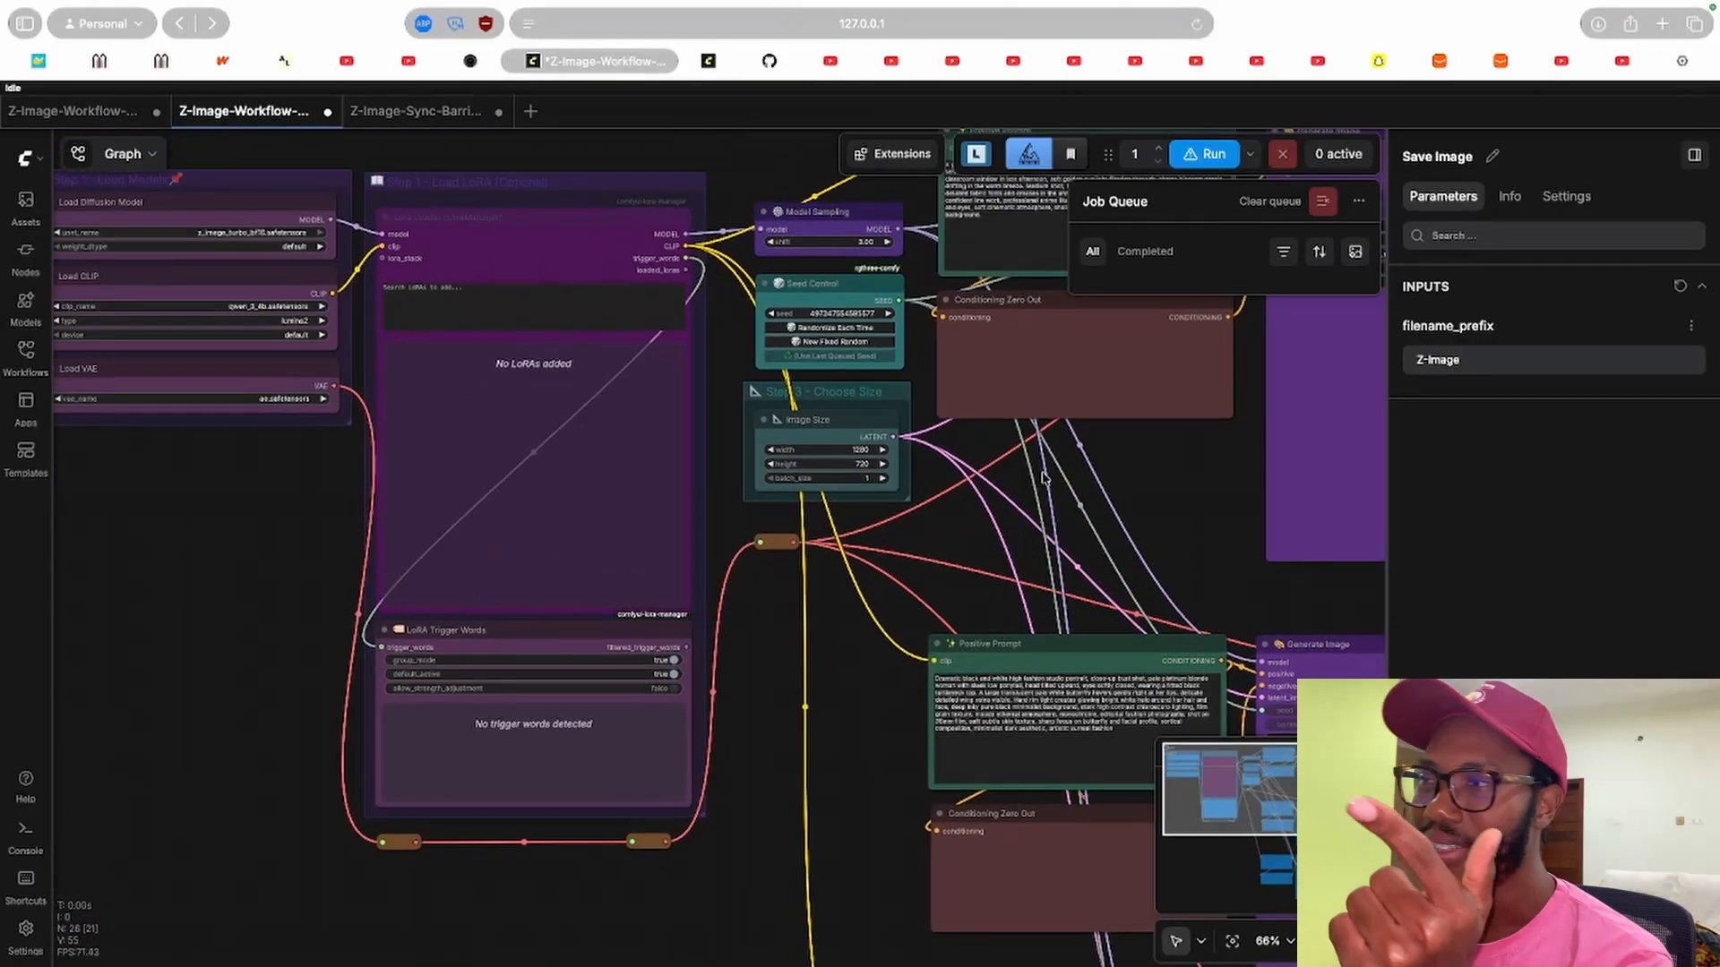
{"action": "scroll", "coordinate": [1044, 479], "scroll_direction": "right", "scroll_amount": 5}
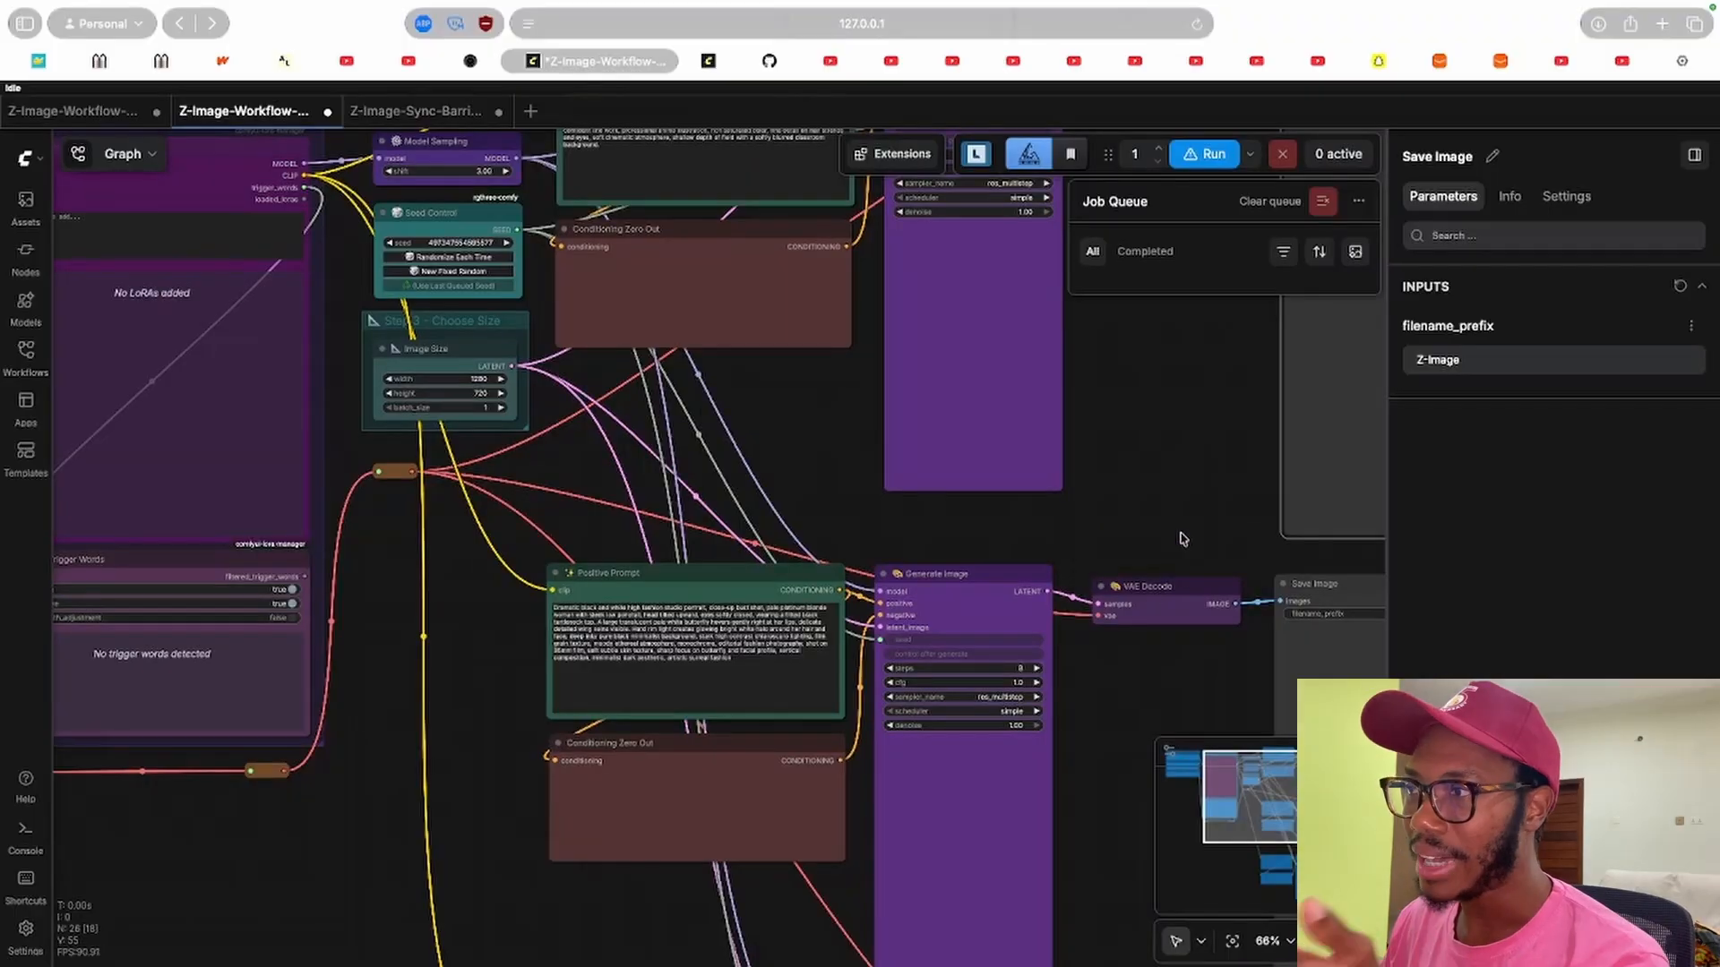
{"action": "scroll", "coordinate": [1183, 538], "scroll_direction": "right", "scroll_amount": 5}
Inspect the second chain's Generate Image, VAE Decode and Save Image nodes.
{"action": "left_click", "coordinate": [1044, 615]}
{"action": "scroll", "coordinate": [1045, 614], "scroll_direction": "down", "scroll_amount": 3}
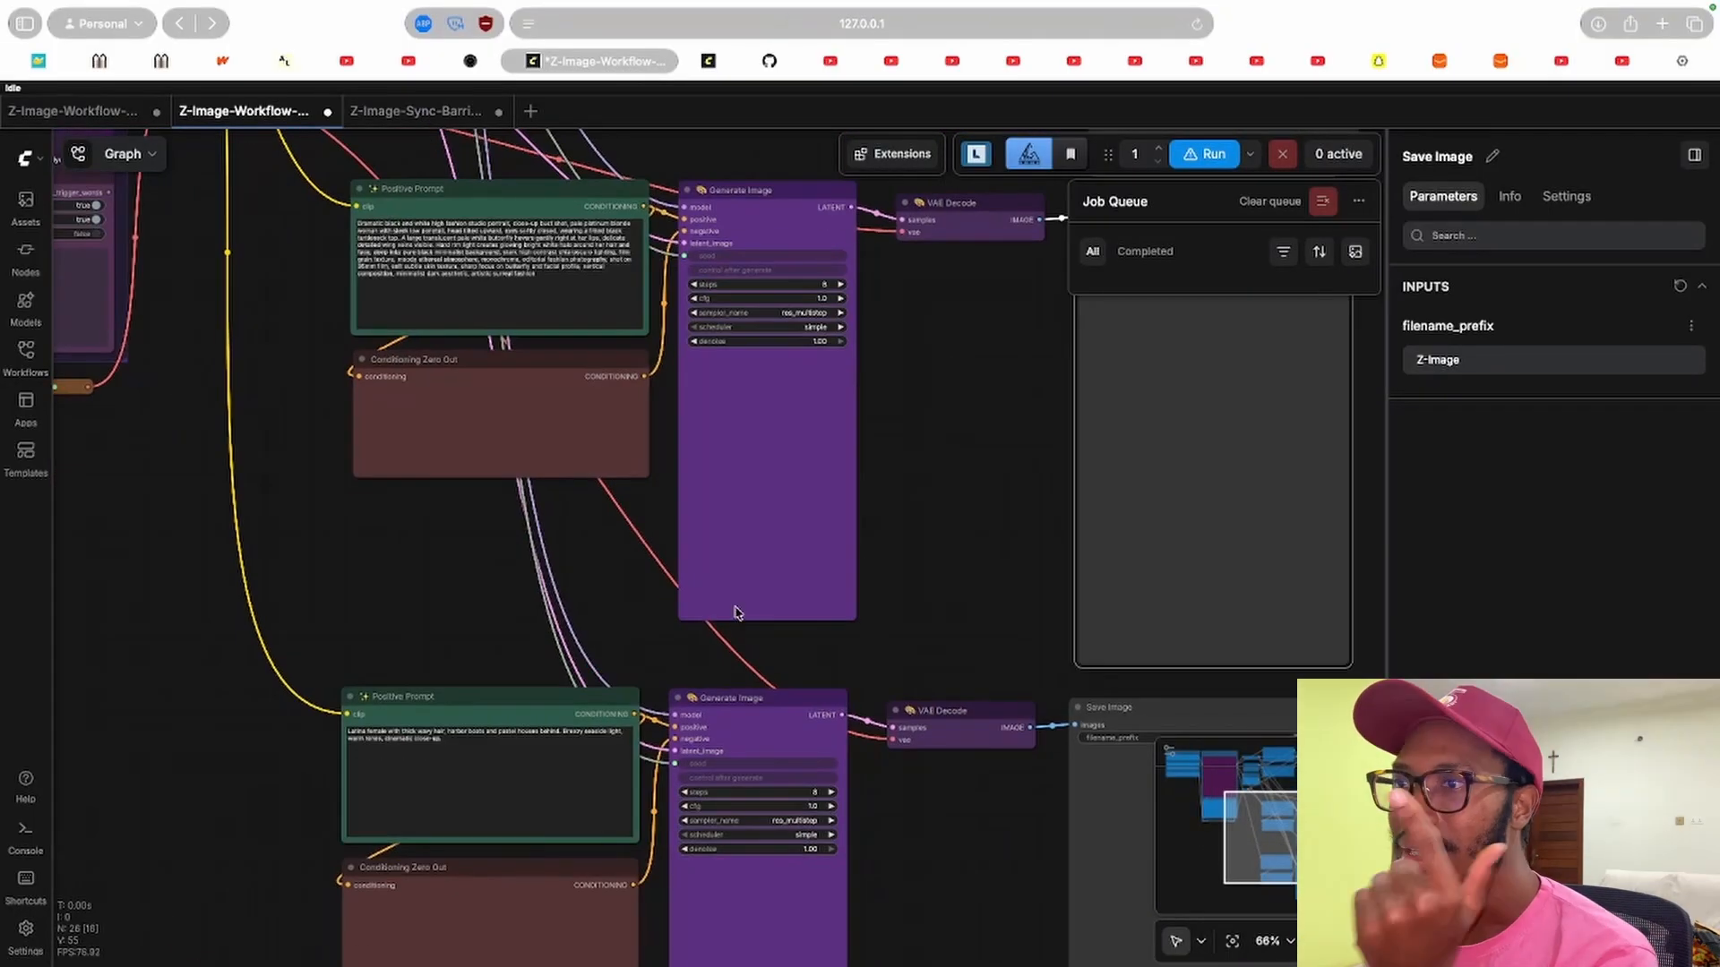
{"action": "scroll", "coordinate": [589, 600], "scroll_direction": "down", "scroll_amount": 4}
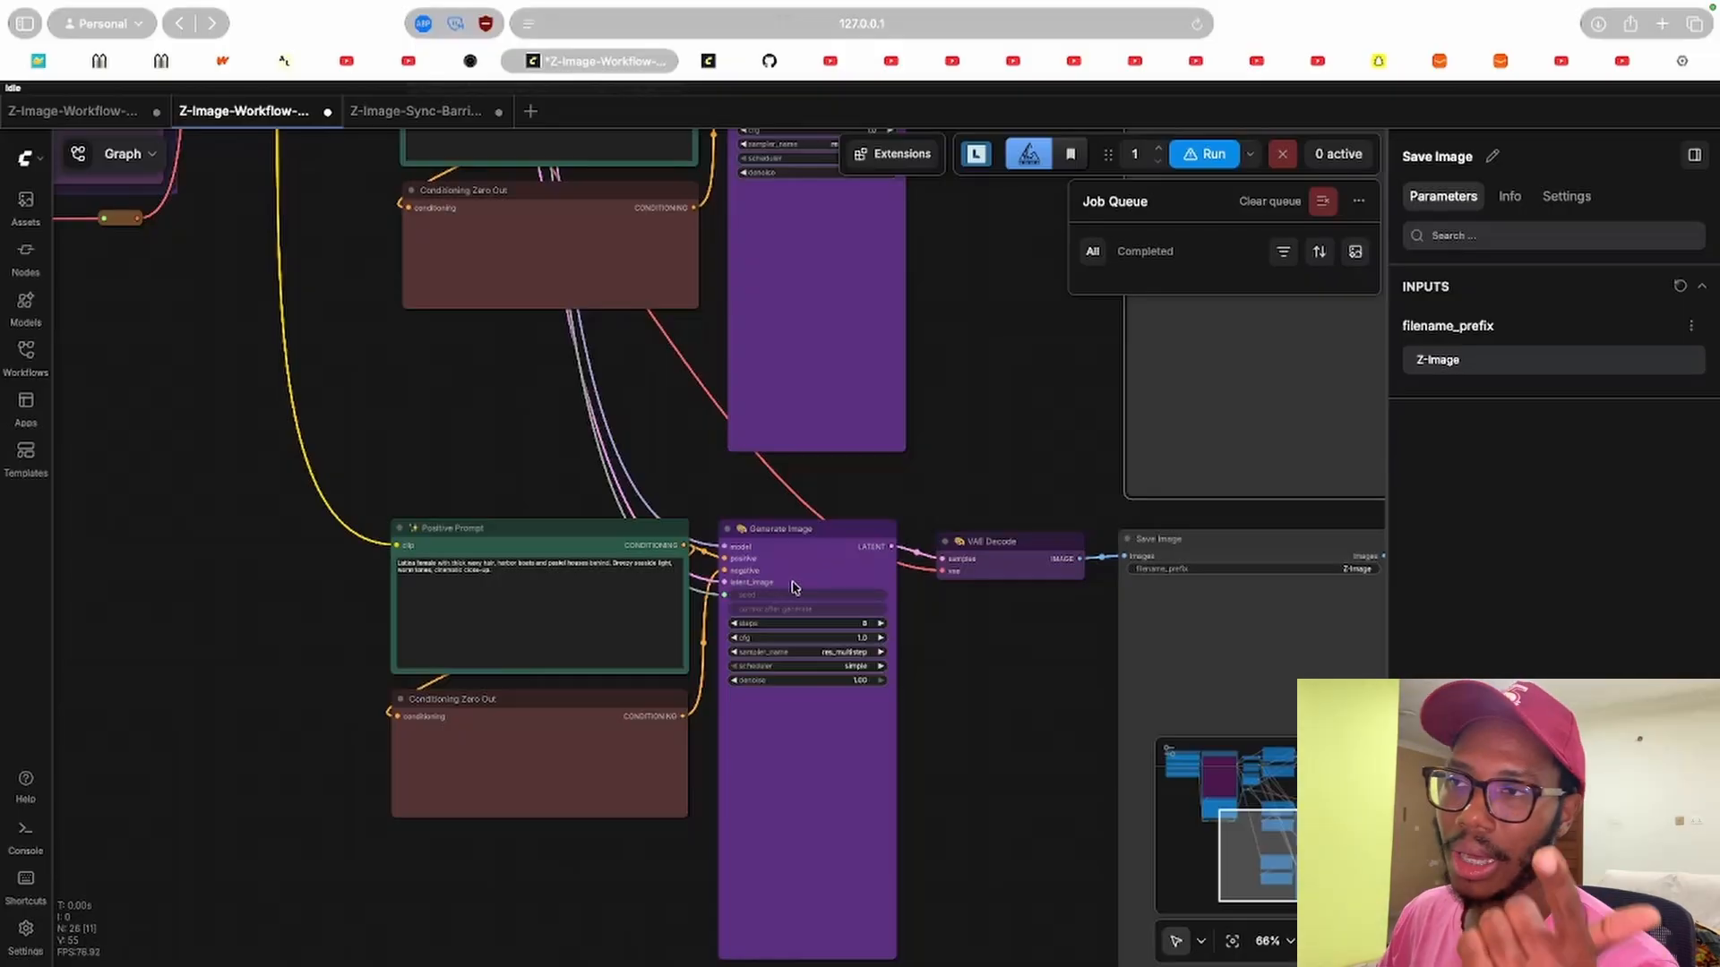
{"action": "left_click", "coordinate": [1082, 571]}
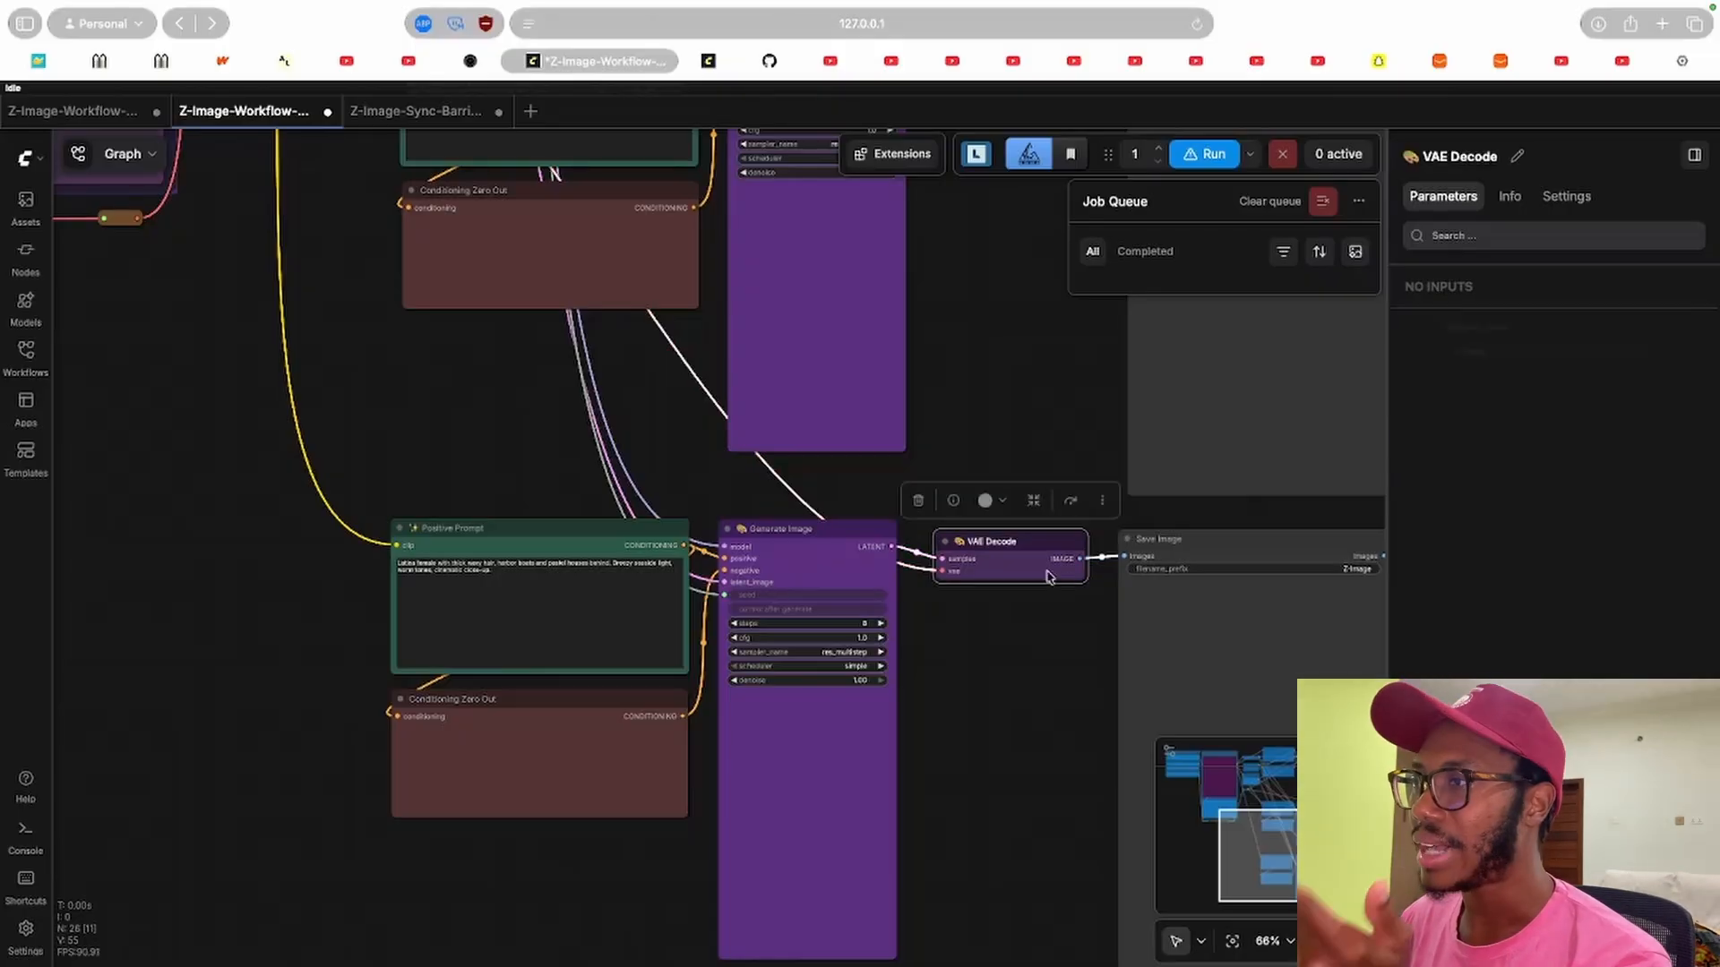
{"action": "left_click", "coordinate": [1178, 606]}
{"action": "left_click_drag", "start_coordinate": [1022, 668], "coordinate": [844, 675]}
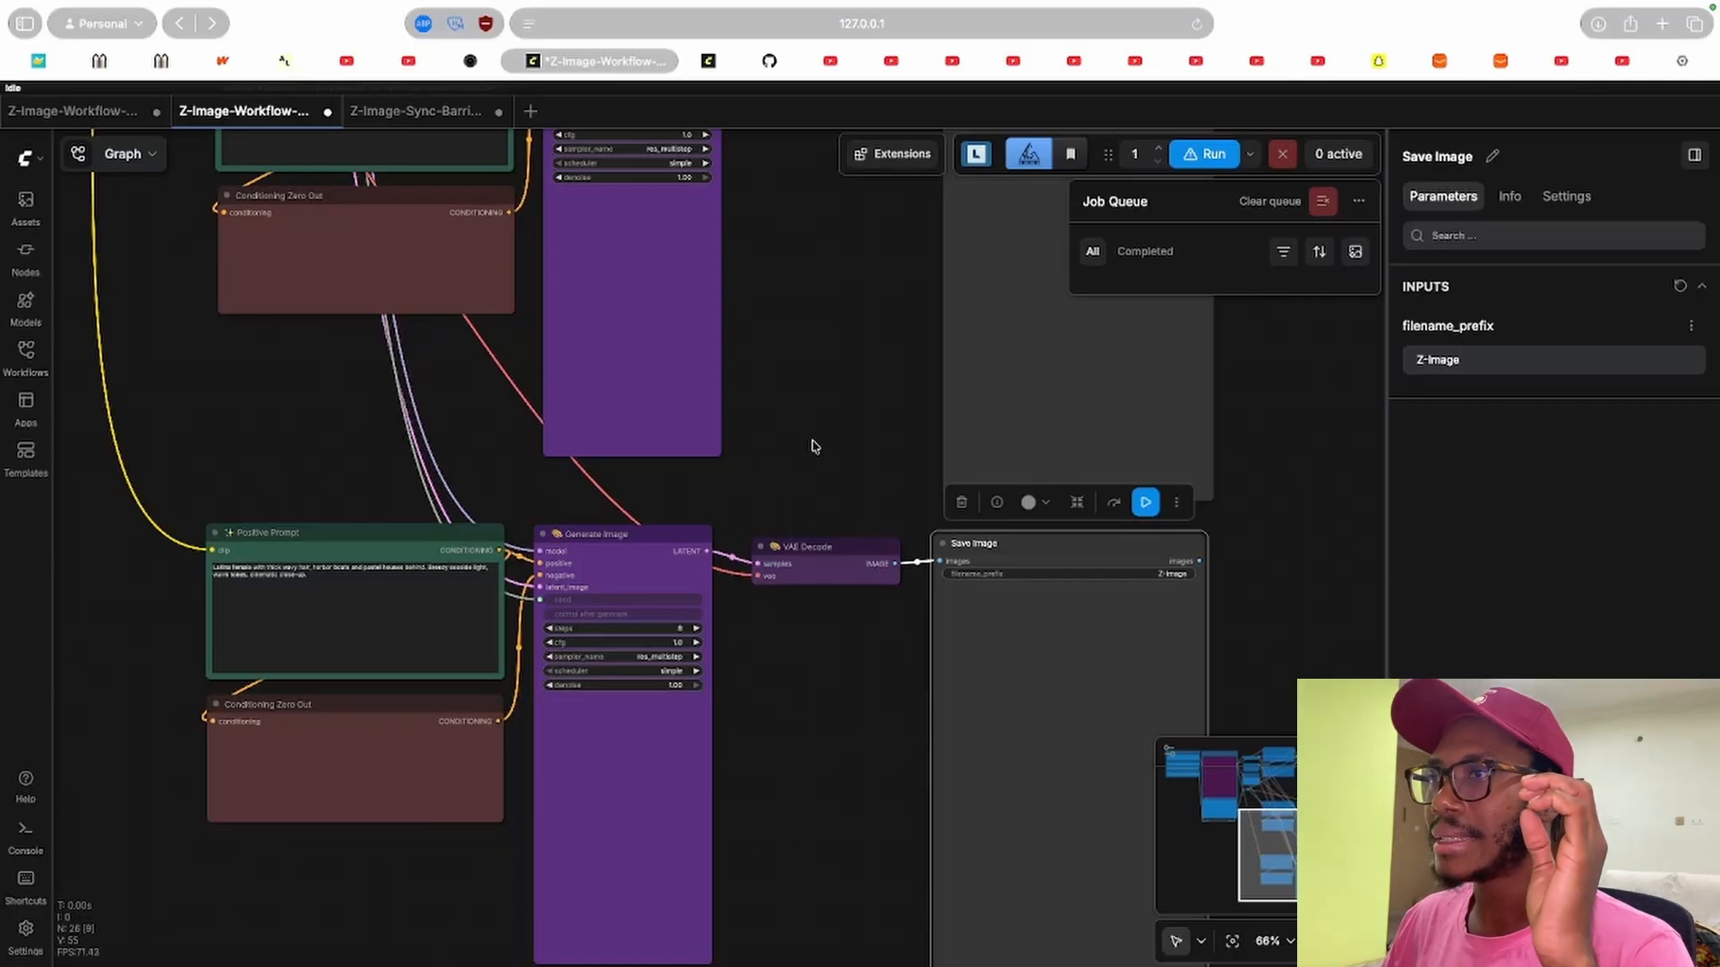
{"action": "left_click_drag", "start_coordinate": [810, 445], "coordinate": [1045, 481]}
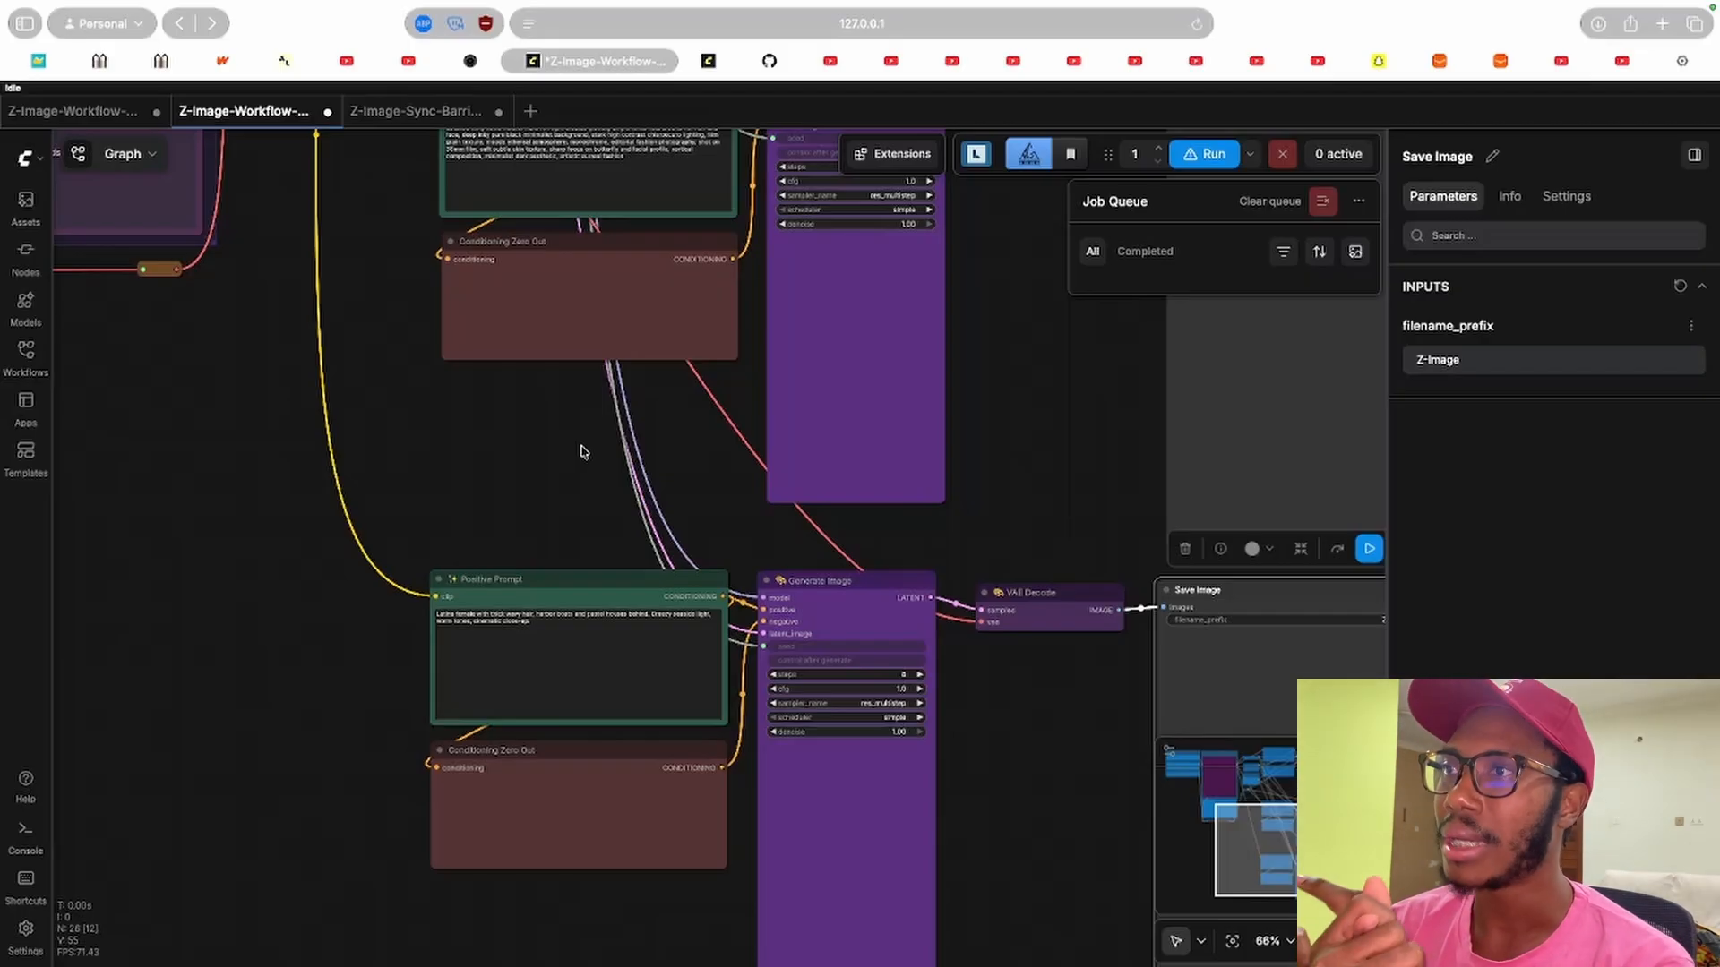
Pan back across the graph to the model and LoRA loaders and the prompt chains.
{"action": "left_click_drag", "start_coordinate": [468, 451], "coordinate": [914, 734]}
{"action": "left_click_drag", "start_coordinate": [653, 662], "coordinate": [910, 806]}
{"action": "left_click_drag", "start_coordinate": [427, 461], "coordinate": [624, 672]}
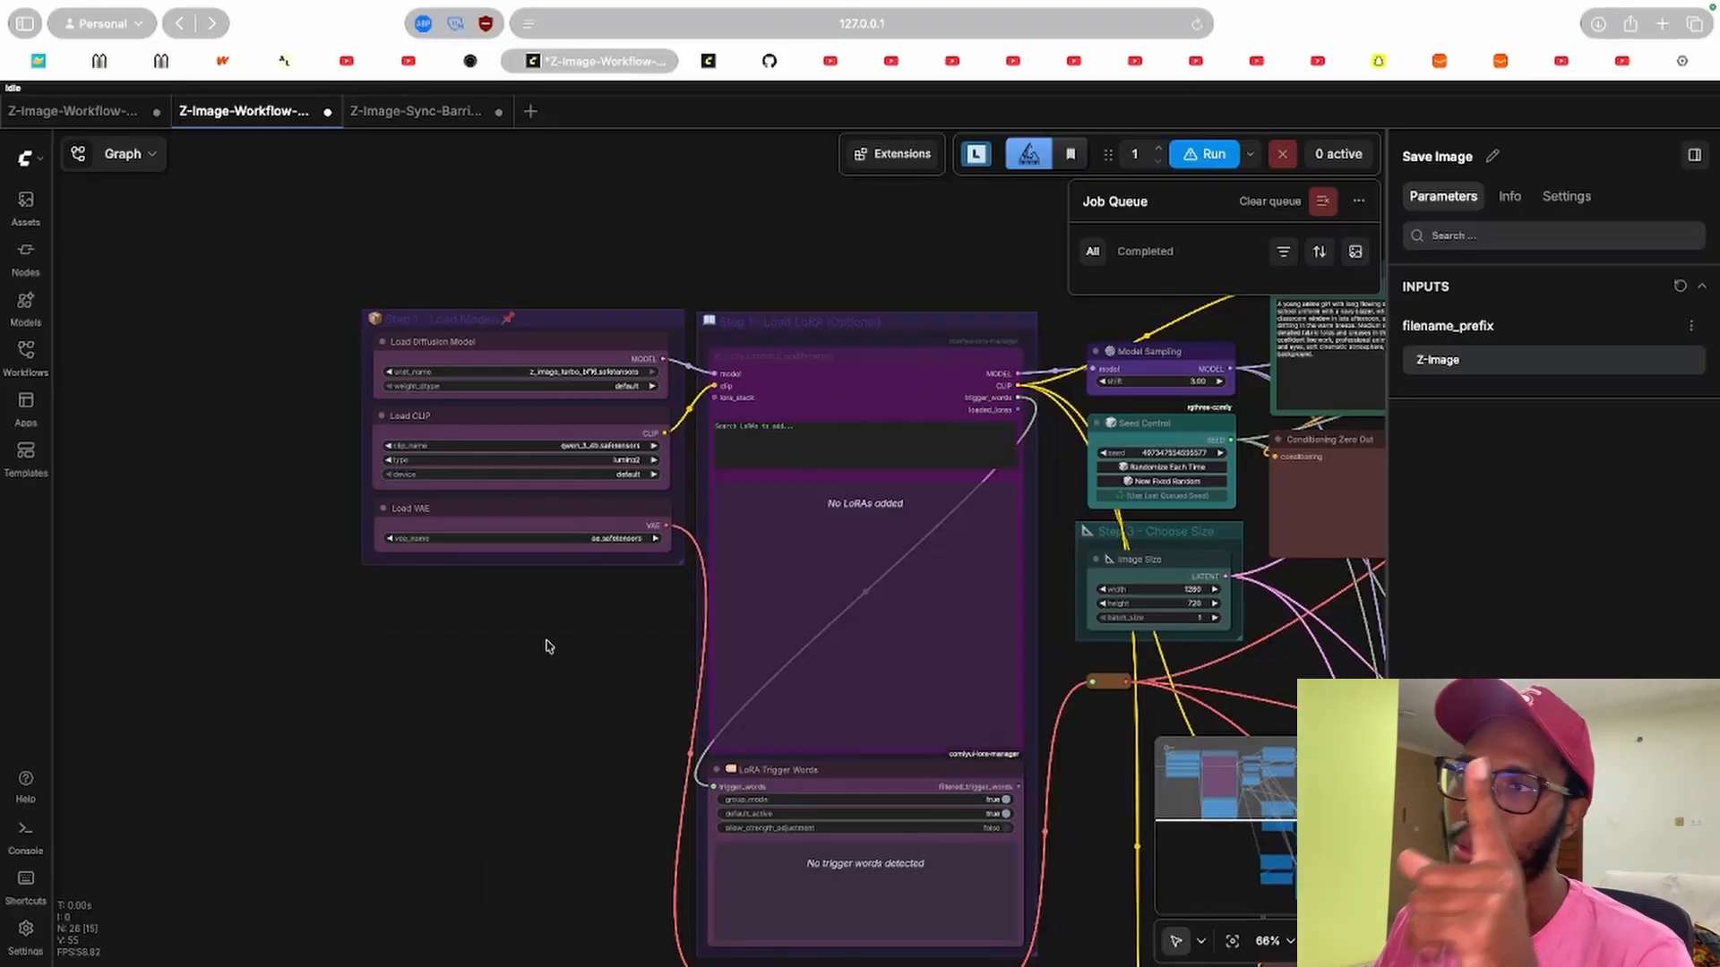
{"action": "left_click_drag", "start_coordinate": [622, 708], "coordinate": [286, 617]}
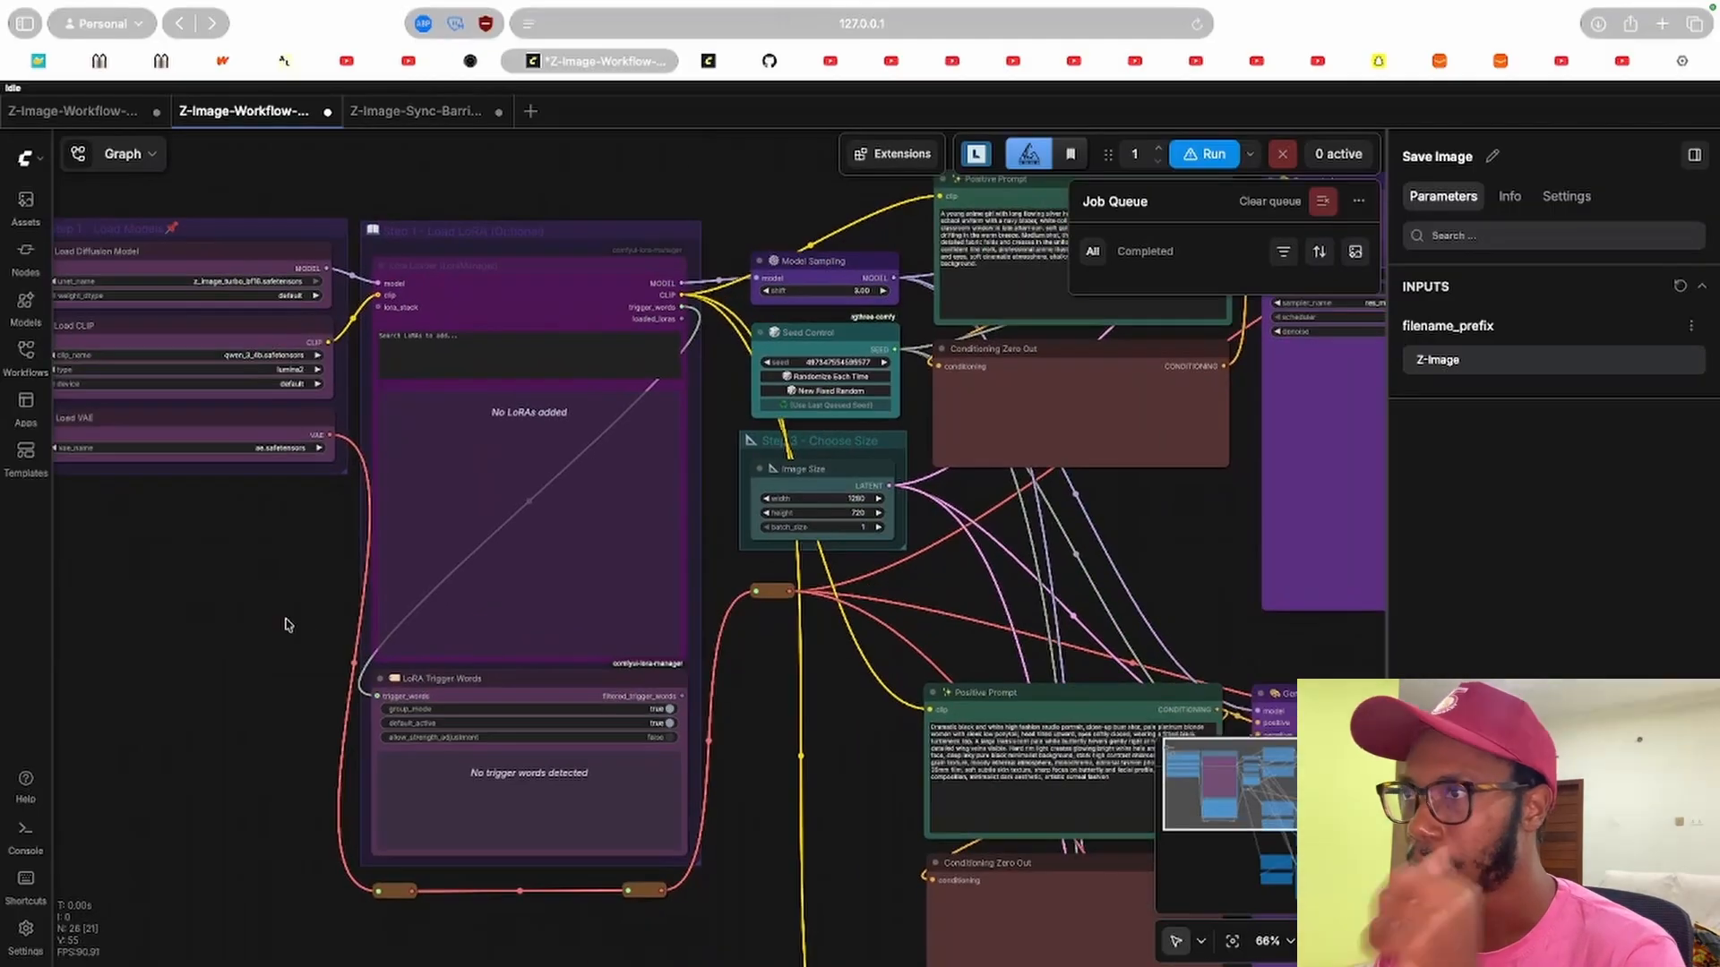
{"action": "left_click_drag", "start_coordinate": [856, 789], "coordinate": [529, 684]}
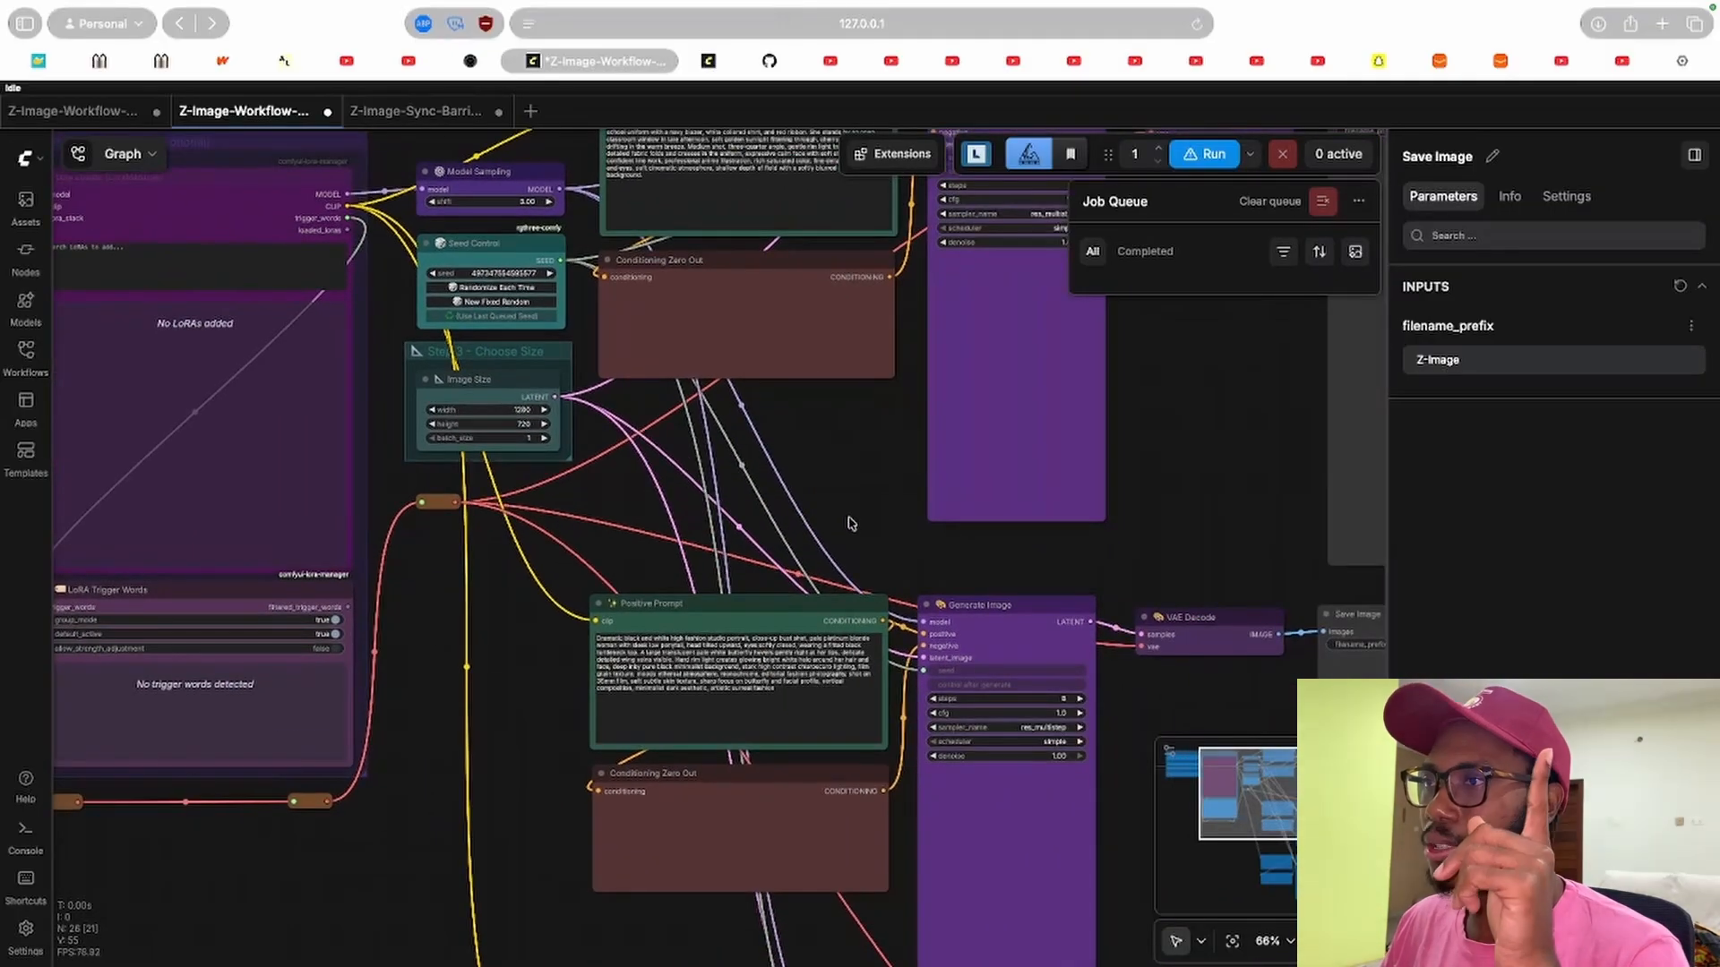
{"action": "left_click_drag", "start_coordinate": [851, 524], "coordinate": [660, 496]}
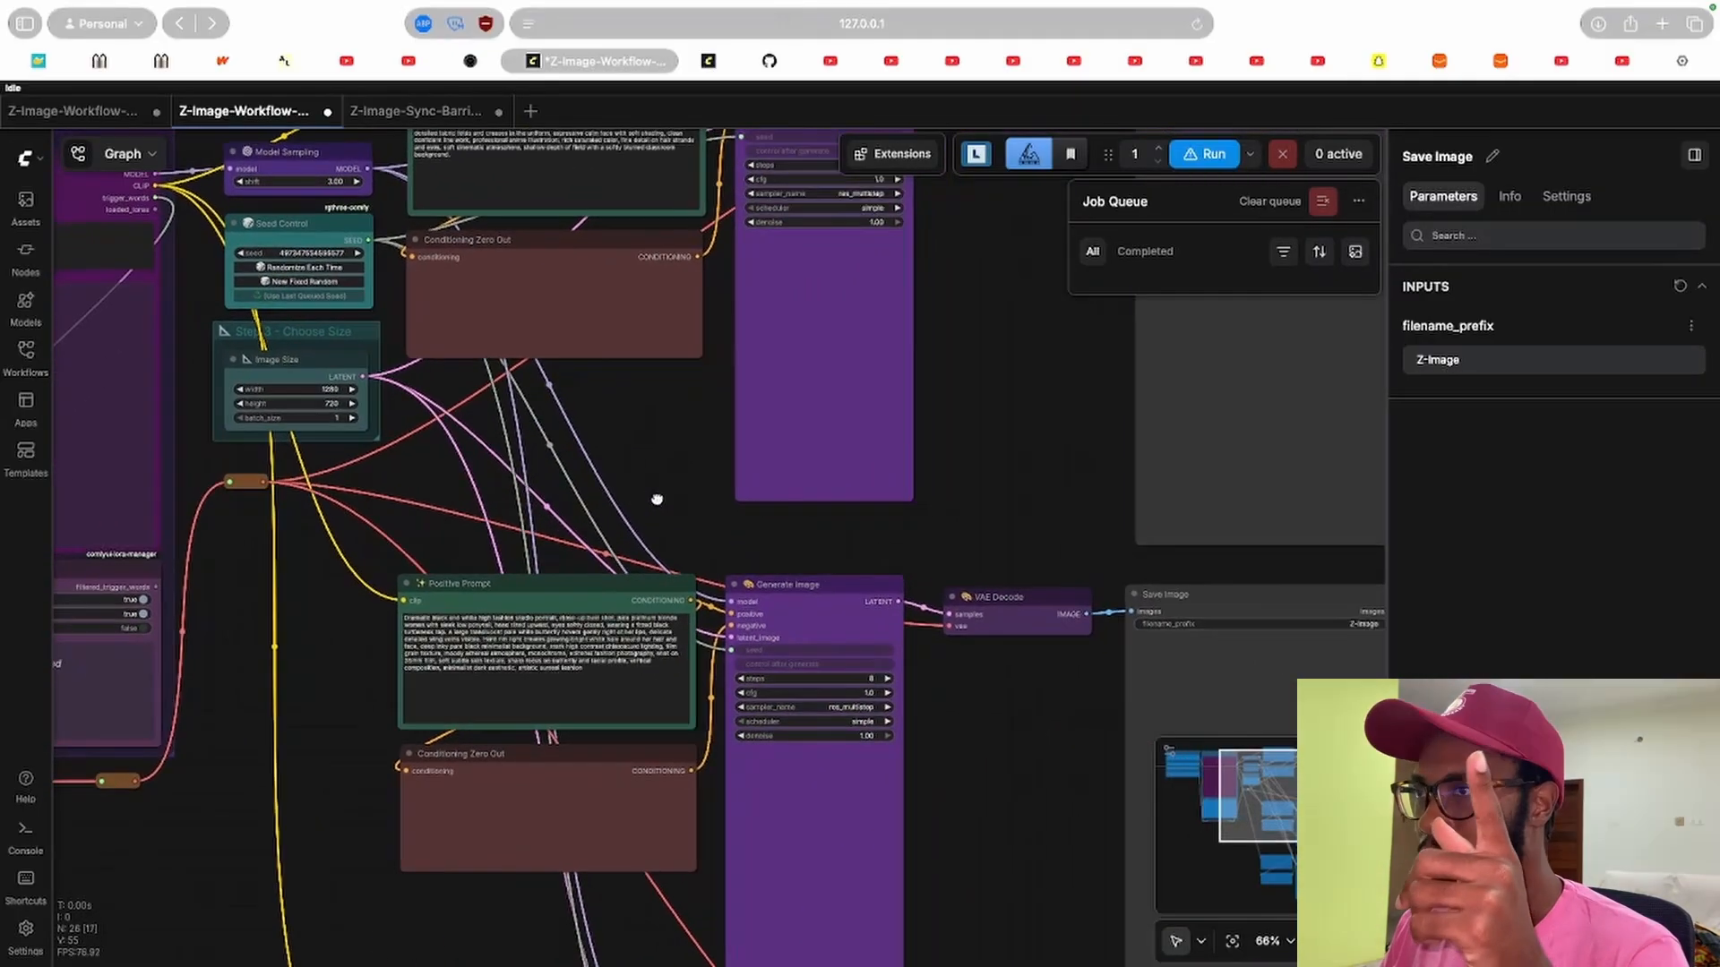
Switch to the Z-Image-Sync-Barrier-Example tab and survey its parallel prompt and generation chains.
{"action": "left_click", "coordinate": [444, 115]}
{"action": "left_click_drag", "start_coordinate": [350, 419], "coordinate": [573, 392]}
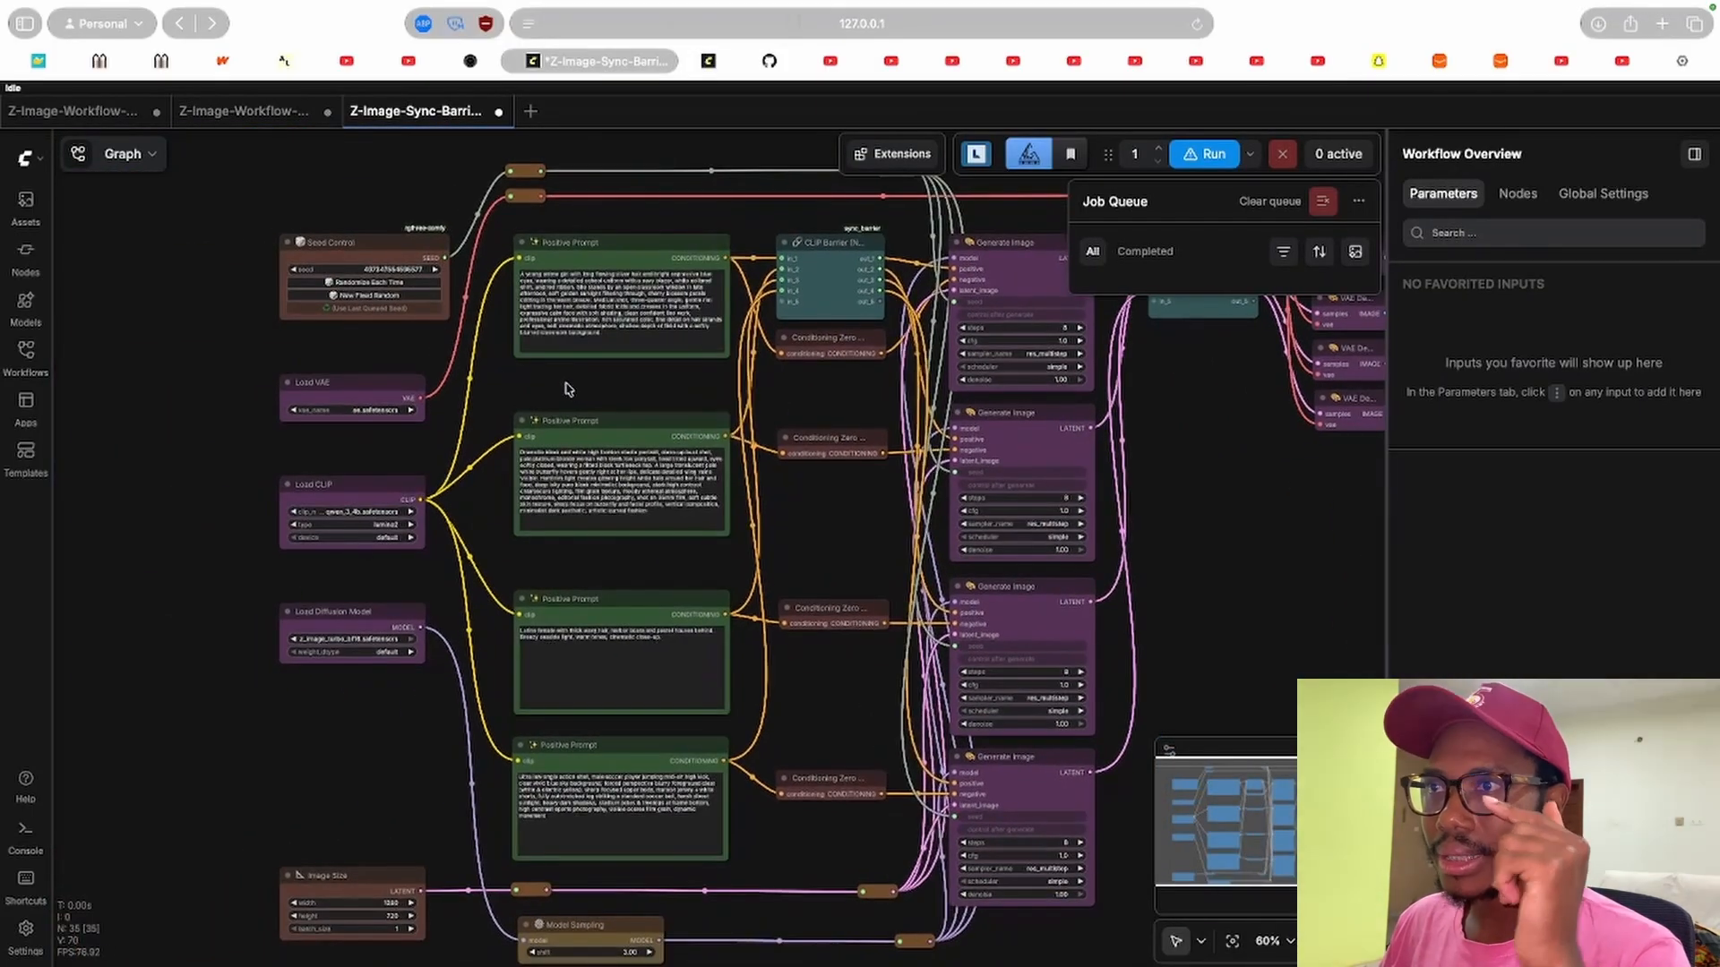
{"action": "left_click_drag", "start_coordinate": [394, 333], "coordinate": [330, 322]}
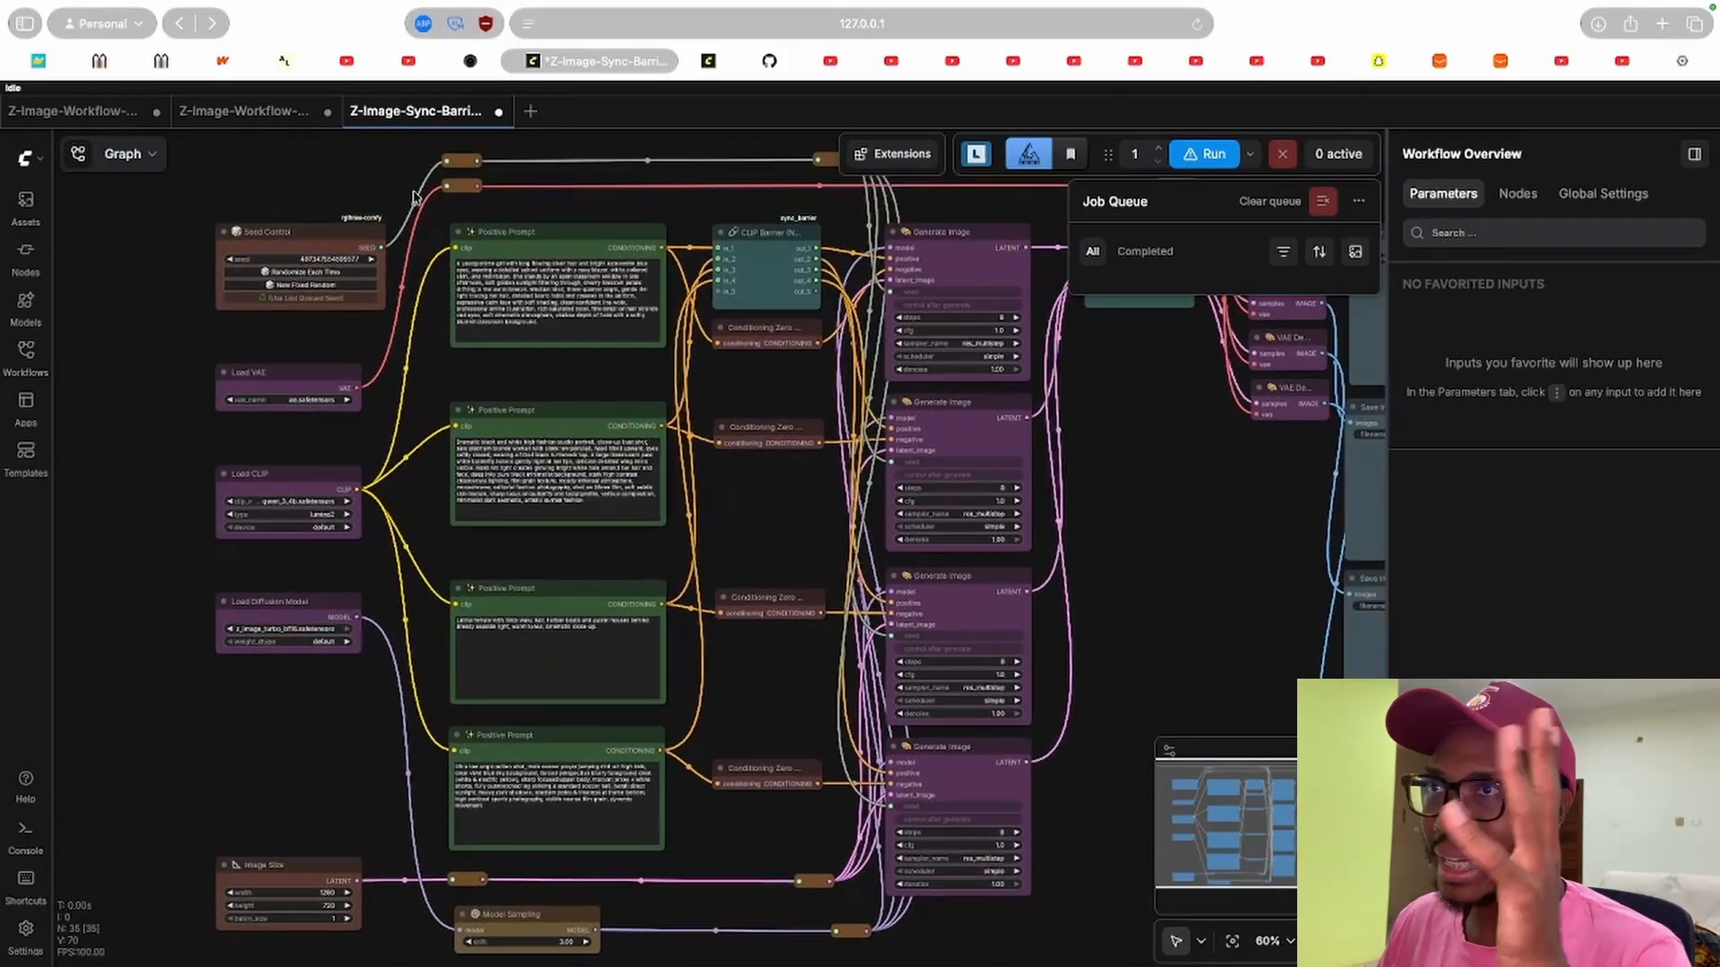
{"action": "scroll", "coordinate": [707, 323], "scroll_direction": "up", "scroll_amount": 10}
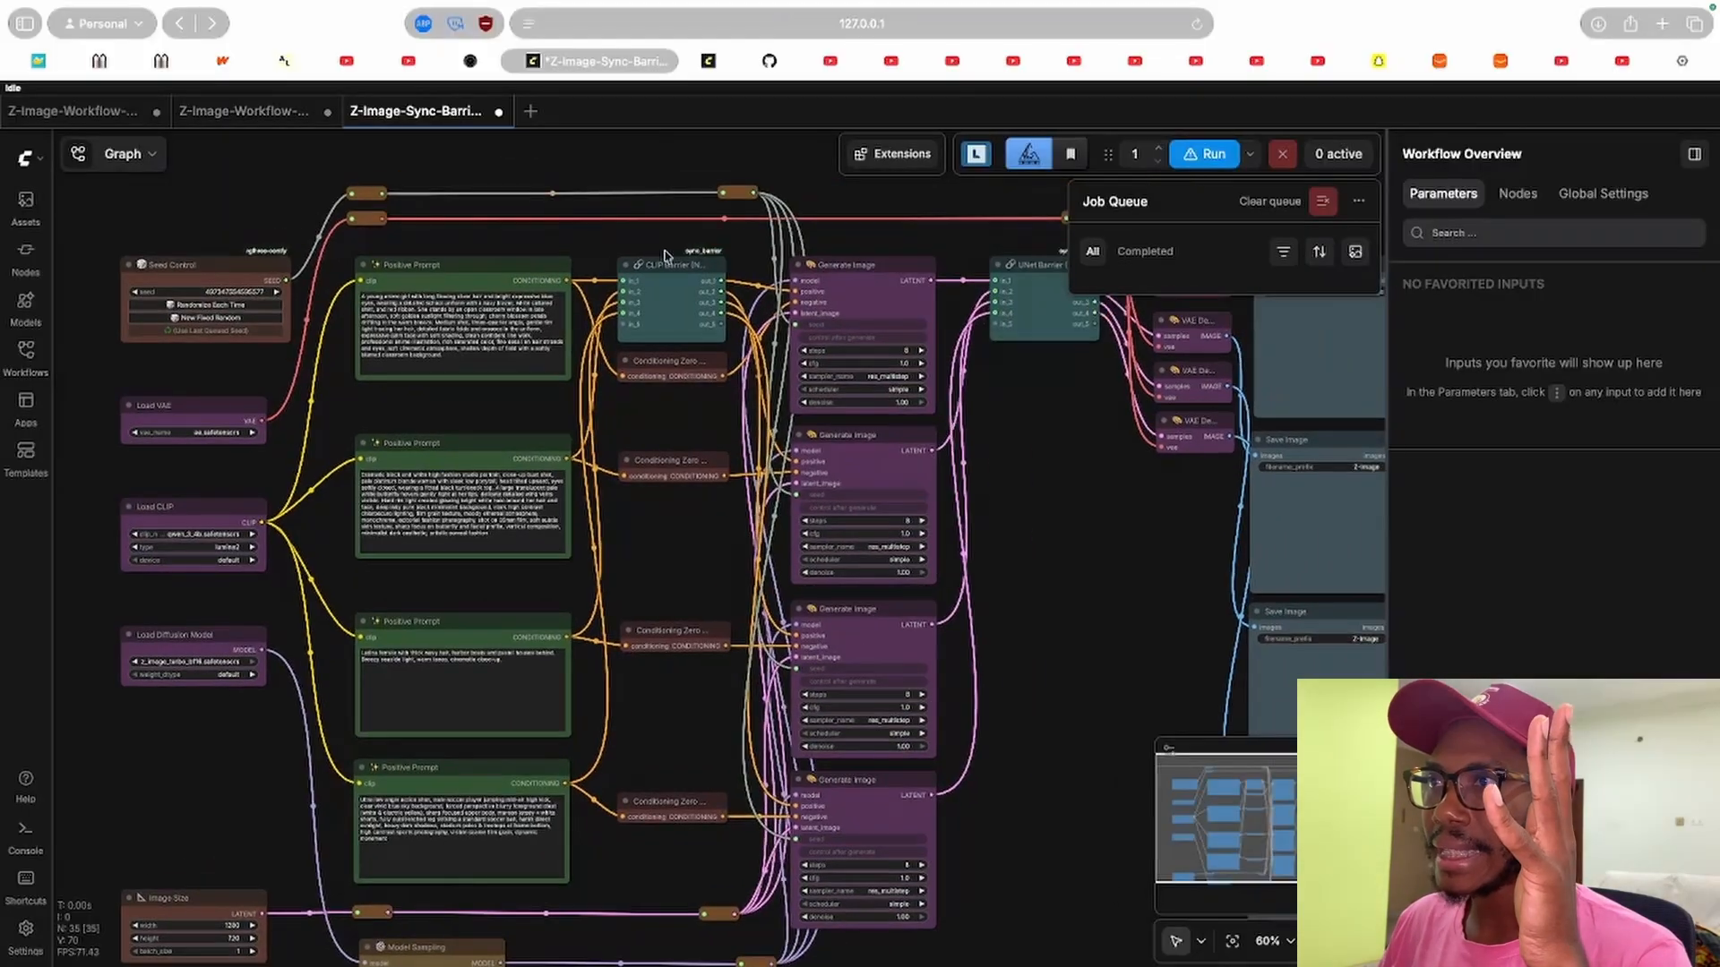
Zoom in on the CLIP Barrier (N-way) node to examine its inputs and outputs.
{"action": "left_click", "coordinate": [698, 296]}
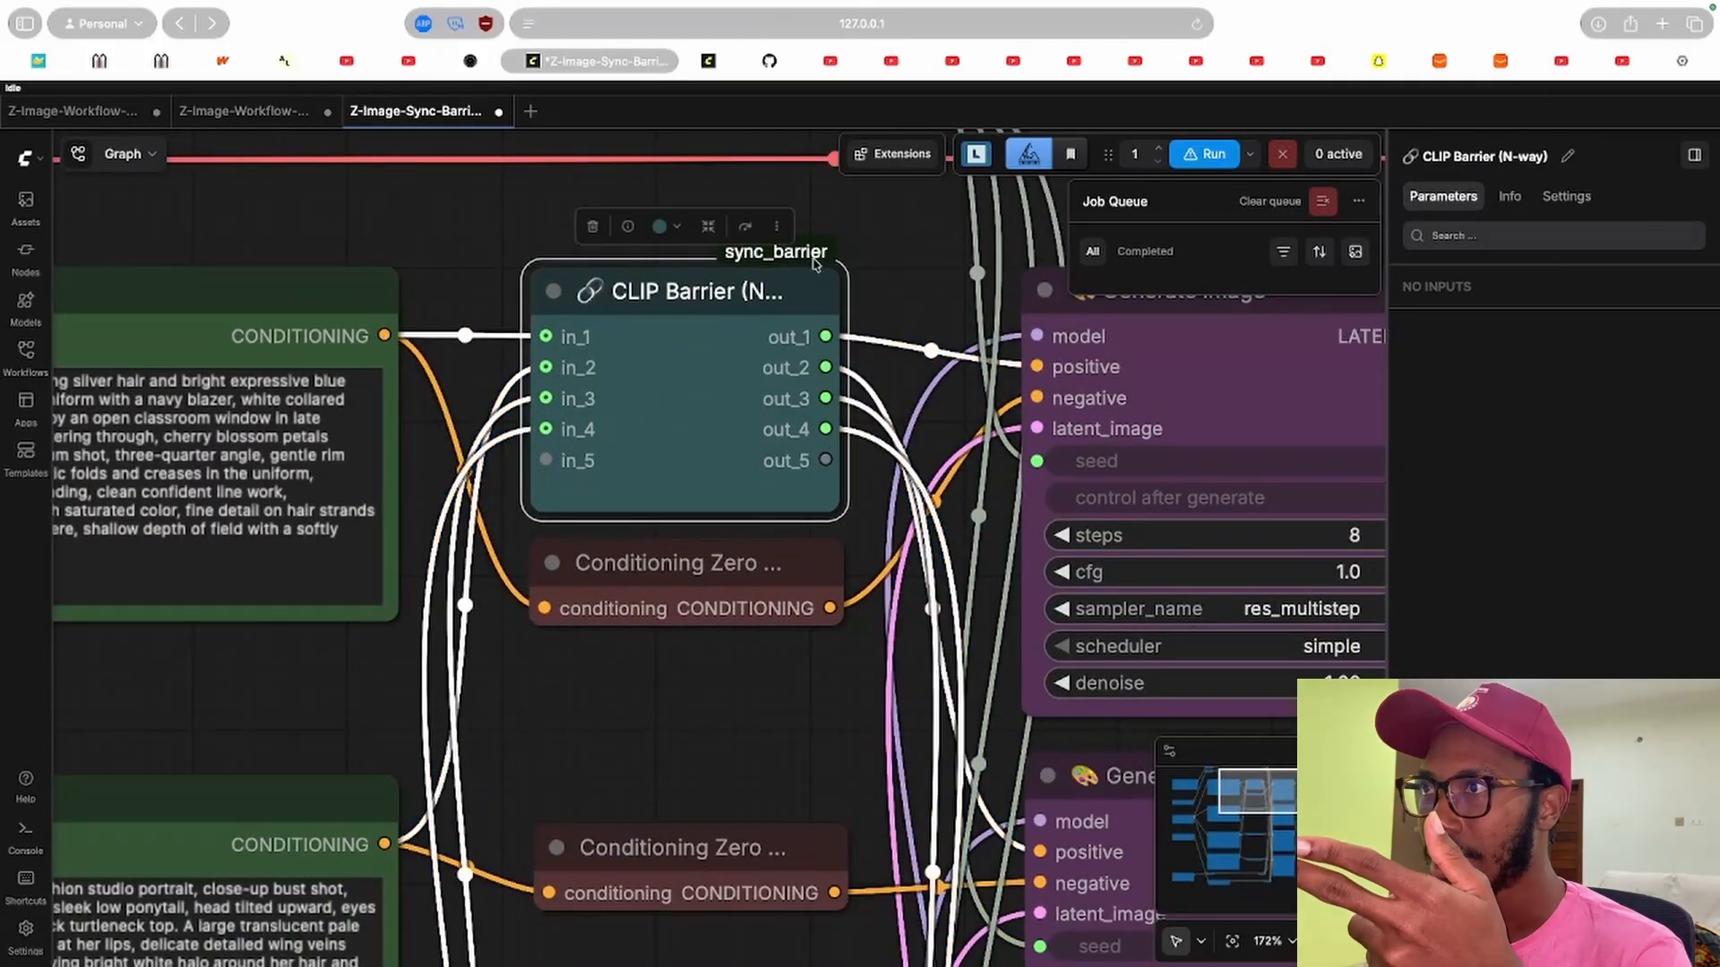
{"action": "left_click_drag", "start_coordinate": [479, 248], "coordinate": [569, 242]}
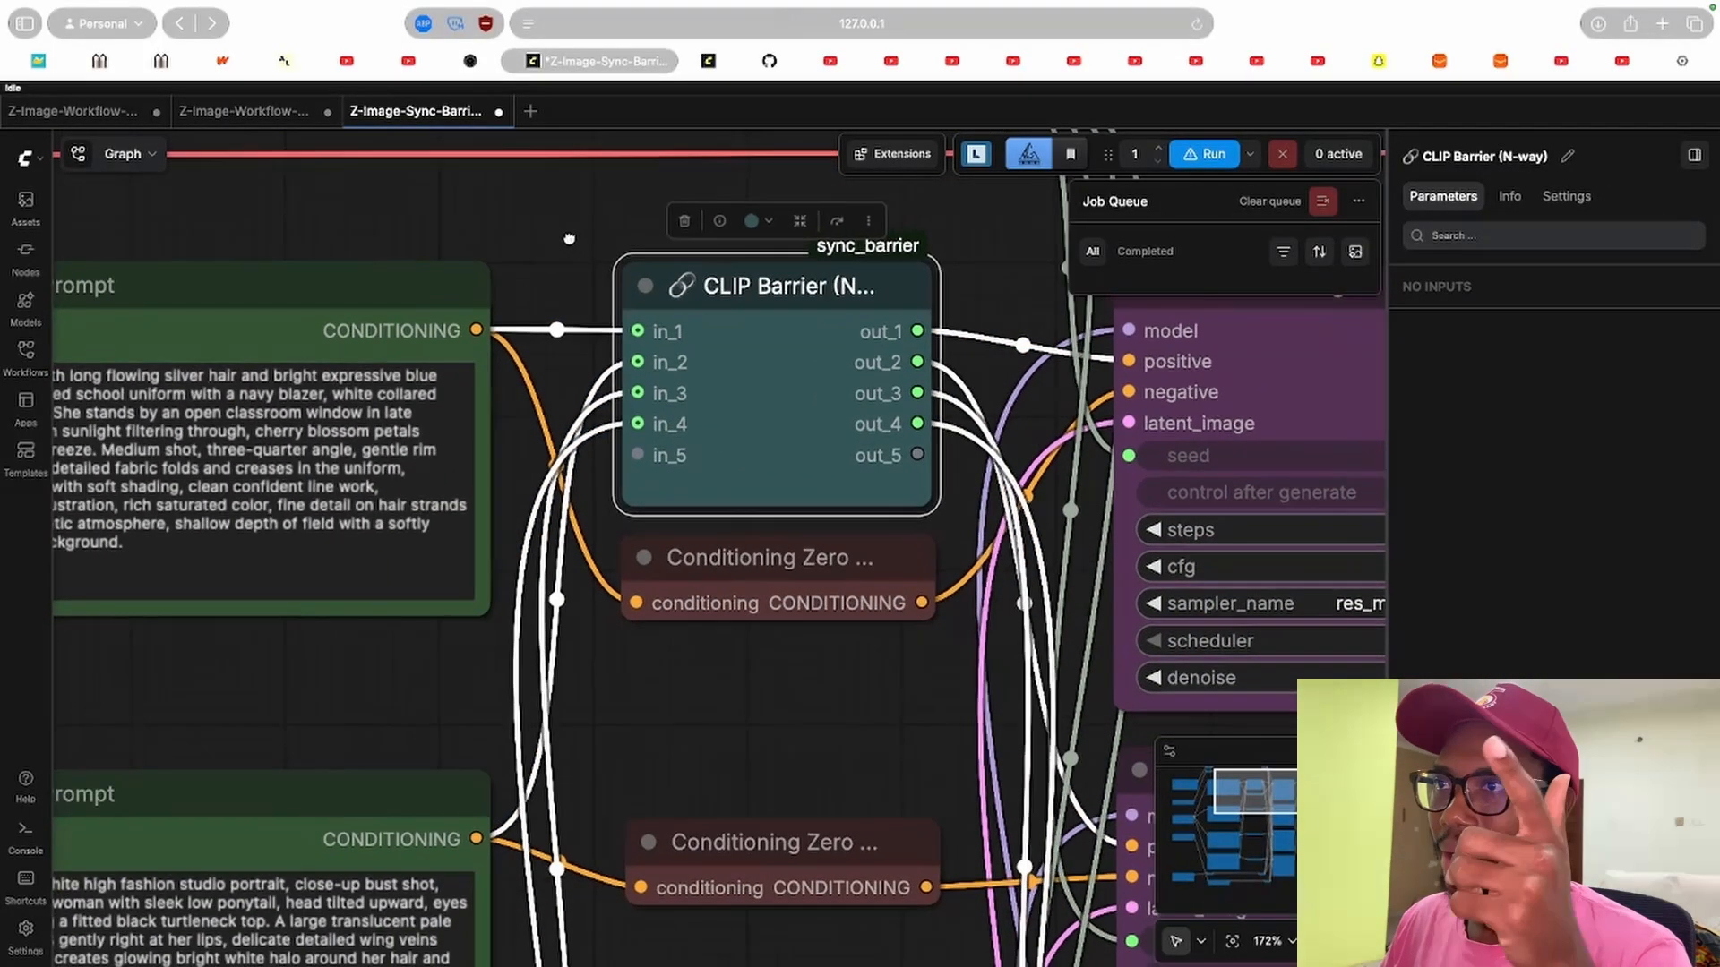
{"action": "left_click", "coordinate": [555, 273]}
{"action": "left_click_drag", "start_coordinate": [357, 638], "coordinate": [421, 645]}
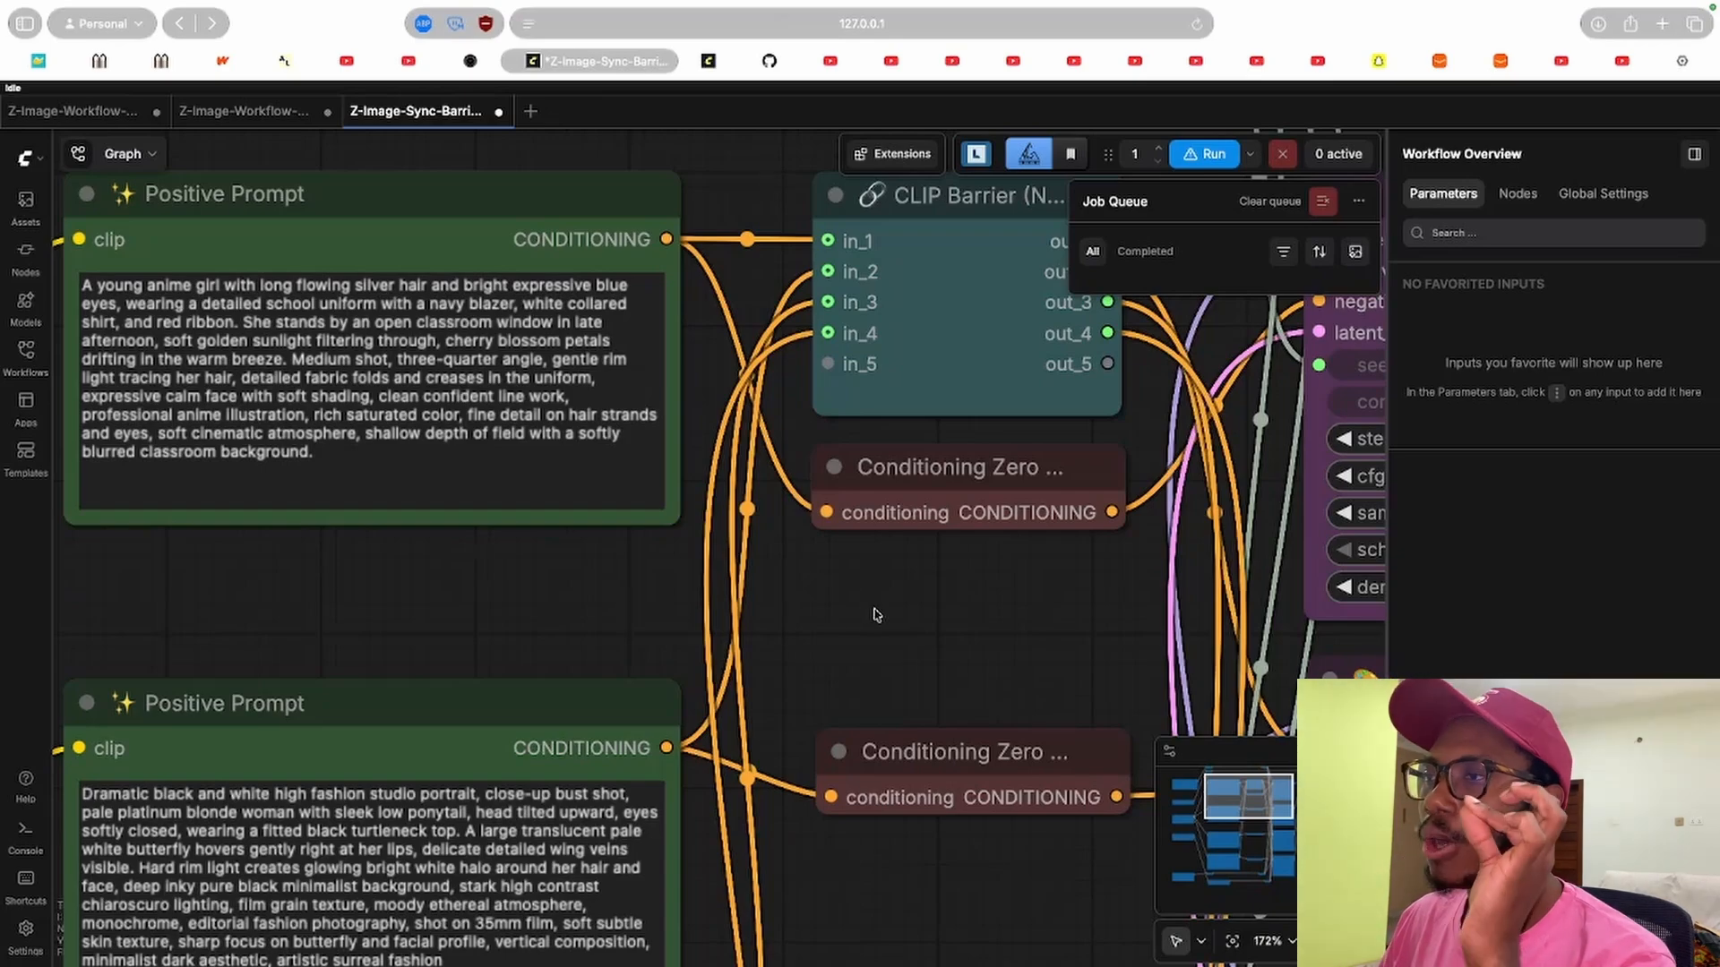
Zoom out to review the seed, VAE, CLIP and diffusion model loaders feeding the positive prompts.
{"action": "scroll", "coordinate": [901, 643], "scroll_direction": "down", "scroll_amount": 6}
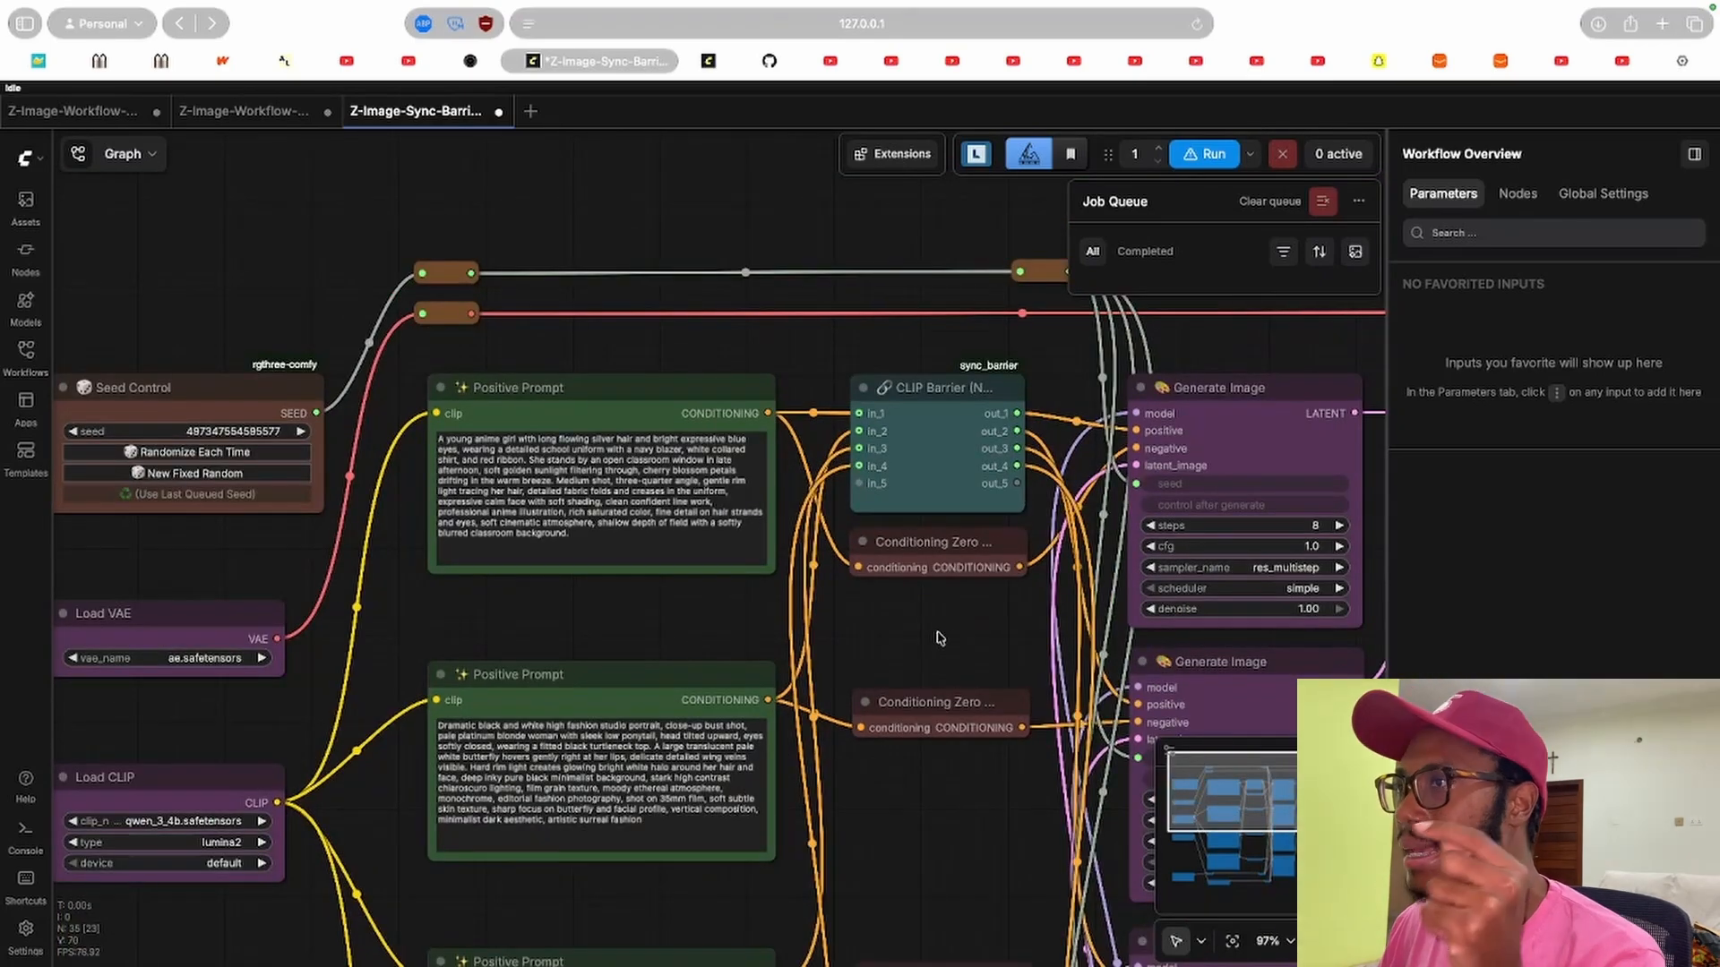
{"action": "scroll", "coordinate": [938, 638], "scroll_direction": "down", "scroll_amount": 3}
{"action": "scroll", "coordinate": [623, 491], "scroll_direction": "down", "scroll_amount": 4}
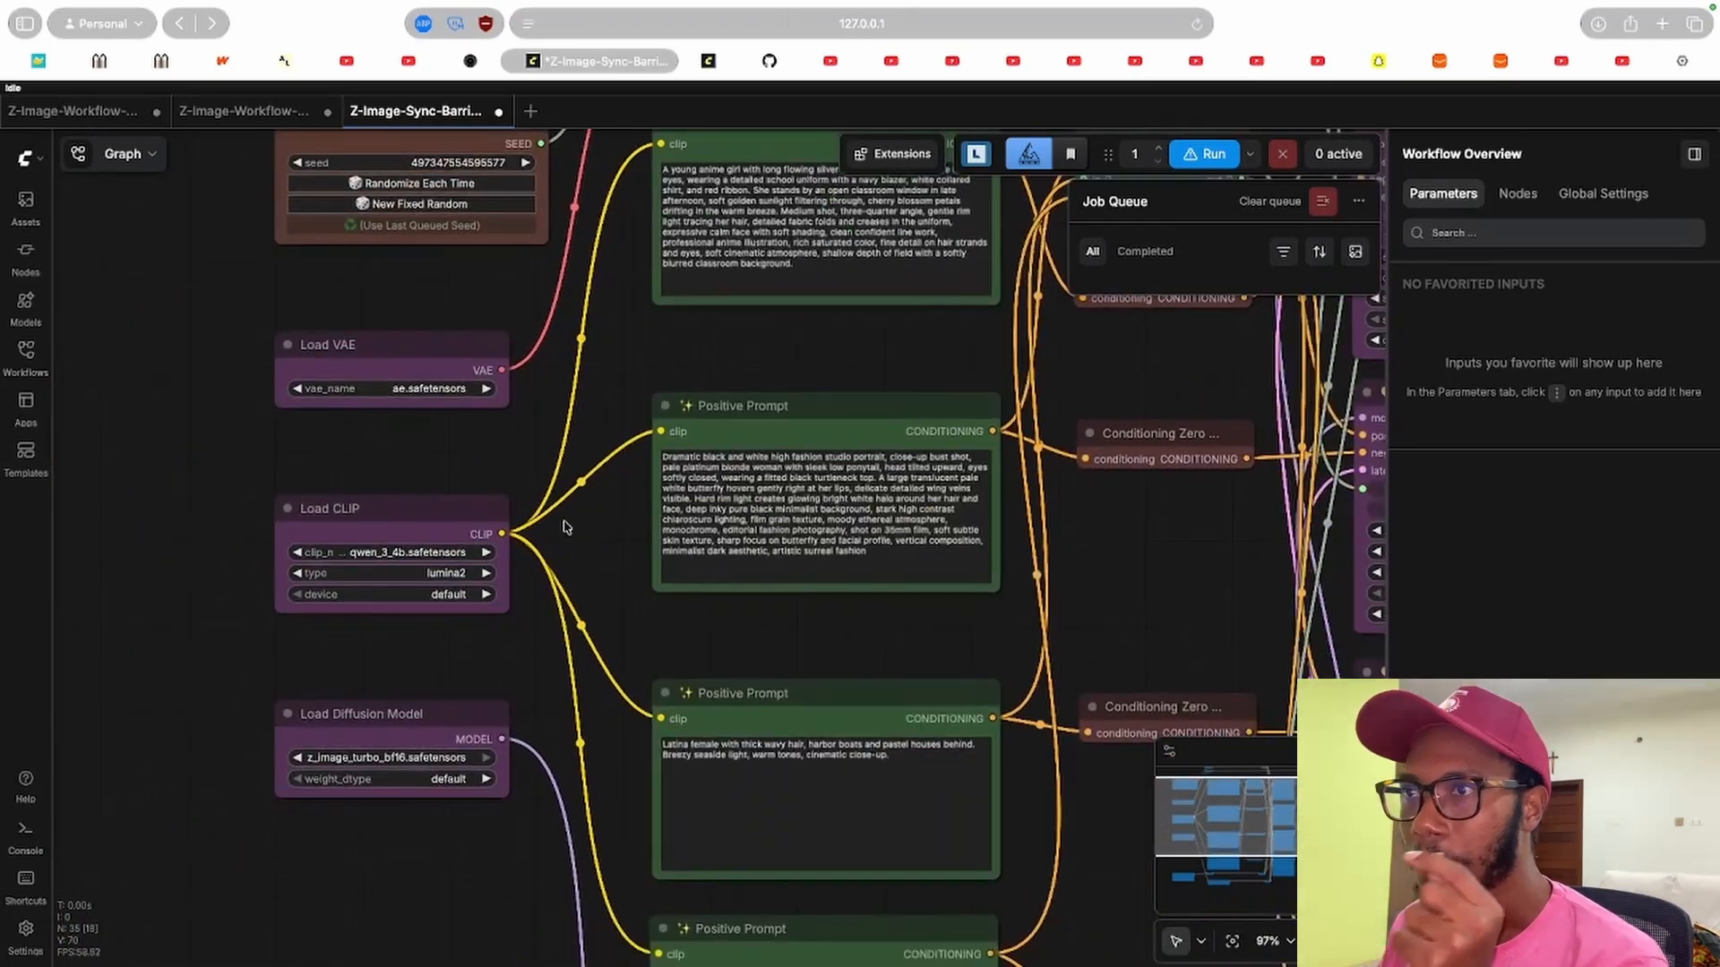
Select the positive prompt nodes and then the CLIP Barrier (N-way) node to inspect their properties.
{"action": "scroll", "coordinate": [578, 399], "scroll_direction": "right", "scroll_amount": 5}
{"action": "left_click", "coordinate": [670, 455]}
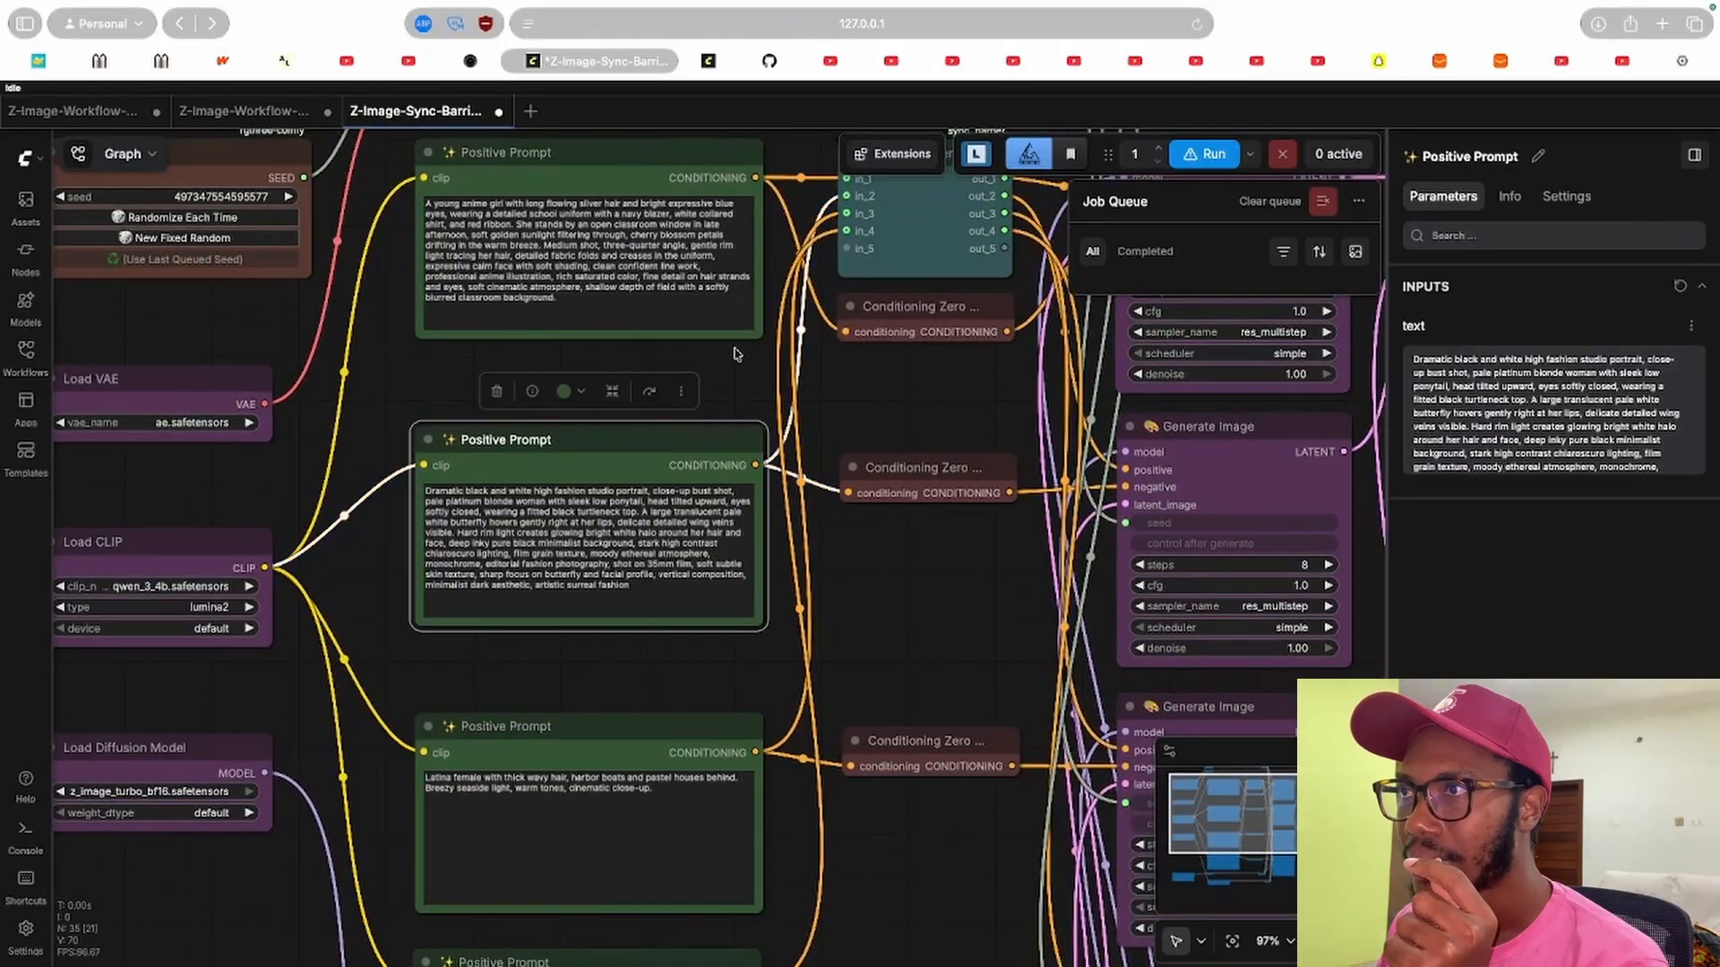
{"action": "scroll", "coordinate": [906, 395], "scroll_direction": "right", "scroll_amount": 3}
{"action": "scroll", "coordinate": [905, 395], "scroll_direction": "up", "scroll_amount": 1}
{"action": "left_click", "coordinate": [589, 234]}
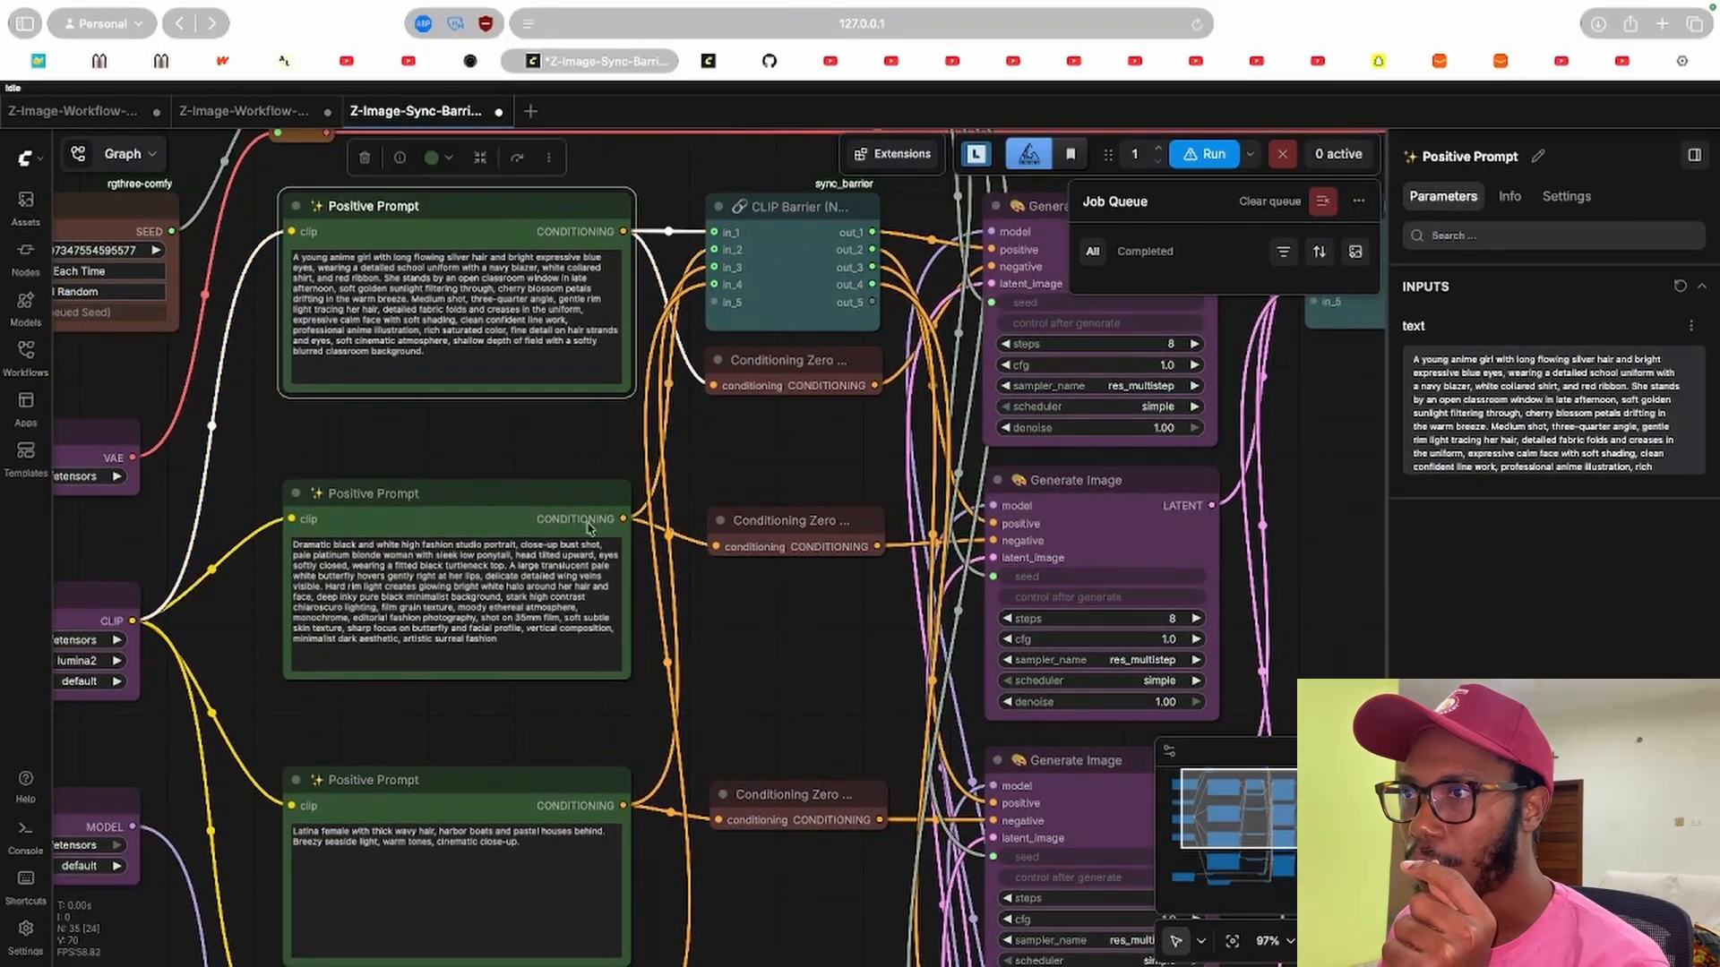
{"action": "left_click", "coordinate": [785, 210]}
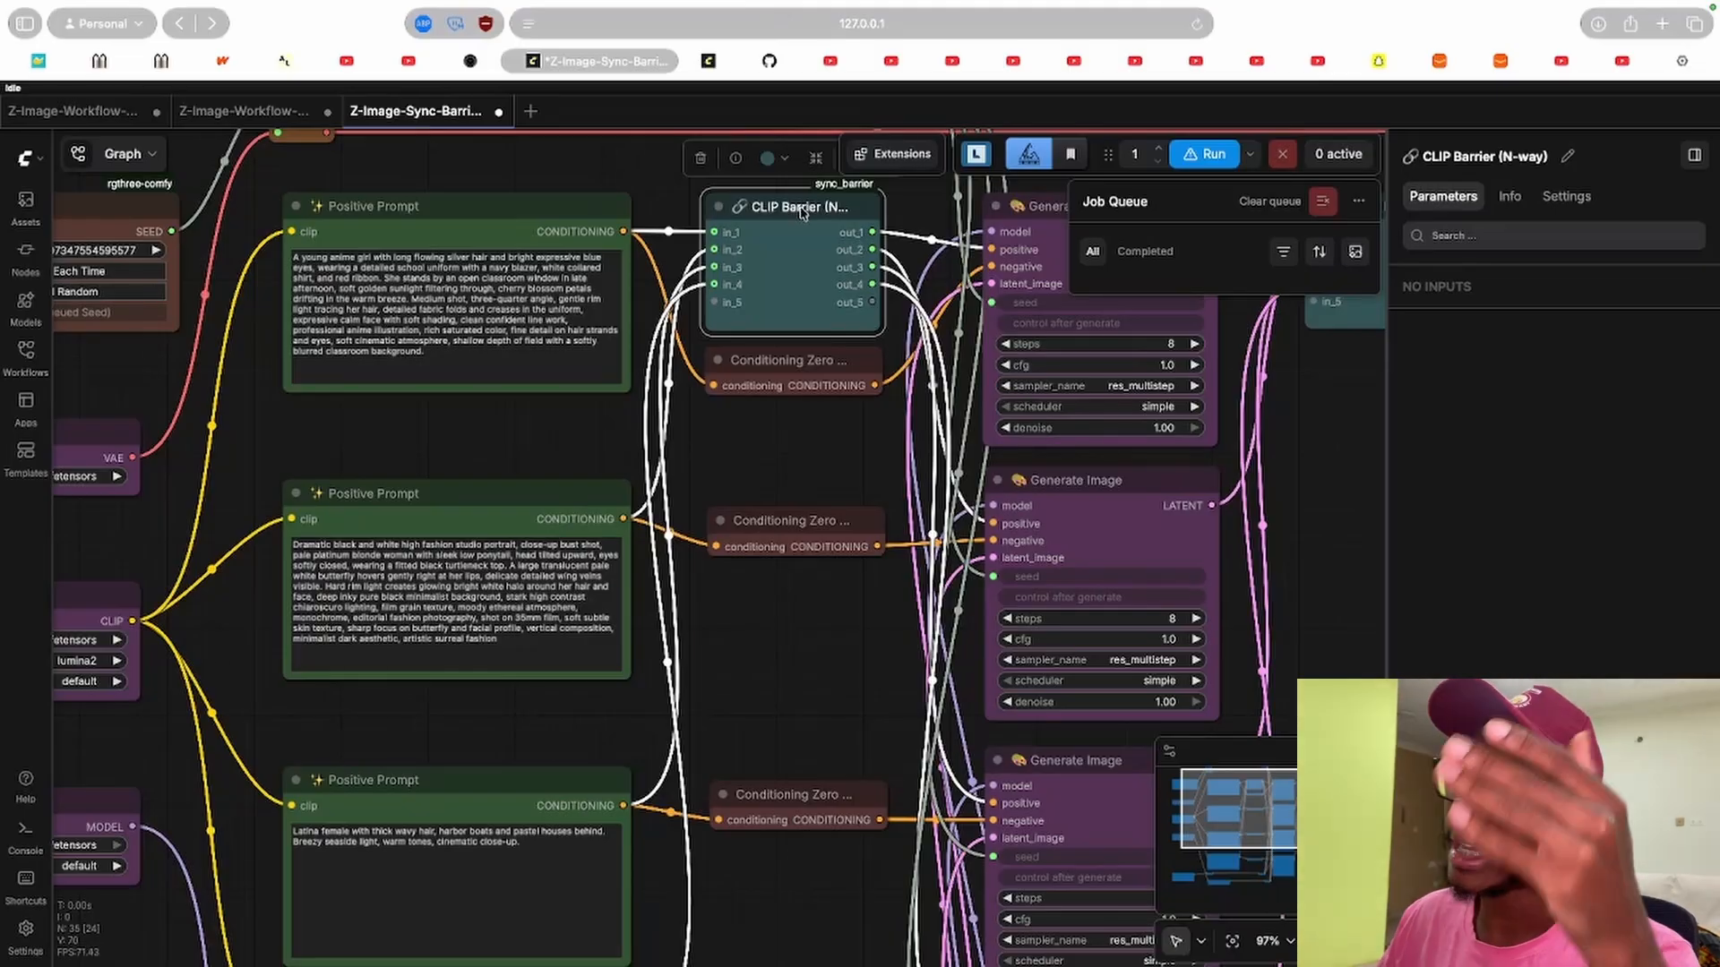
Select the Load CLIP node and follow its connections through the positive prompts to the CLIP Barrier.
{"action": "left_click_drag", "start_coordinate": [551, 435], "coordinate": [944, 439]}
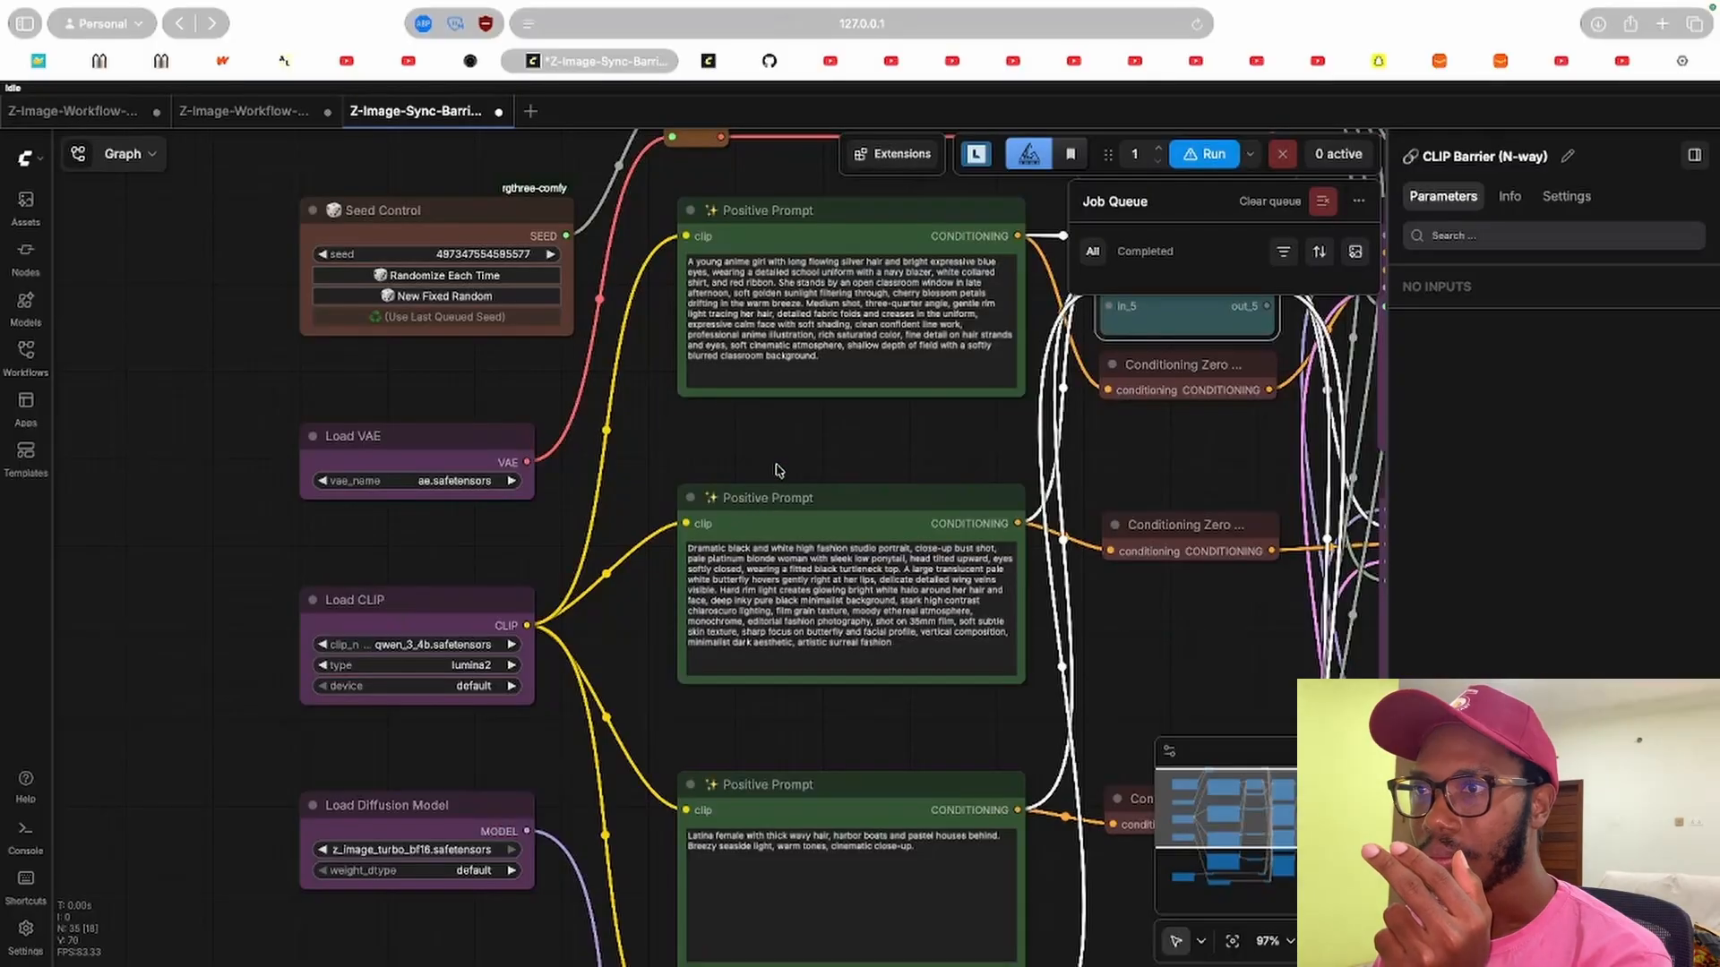
{"action": "left_click", "coordinate": [385, 605]}
{"action": "left_click_drag", "start_coordinate": [807, 437], "coordinate": [589, 429]}
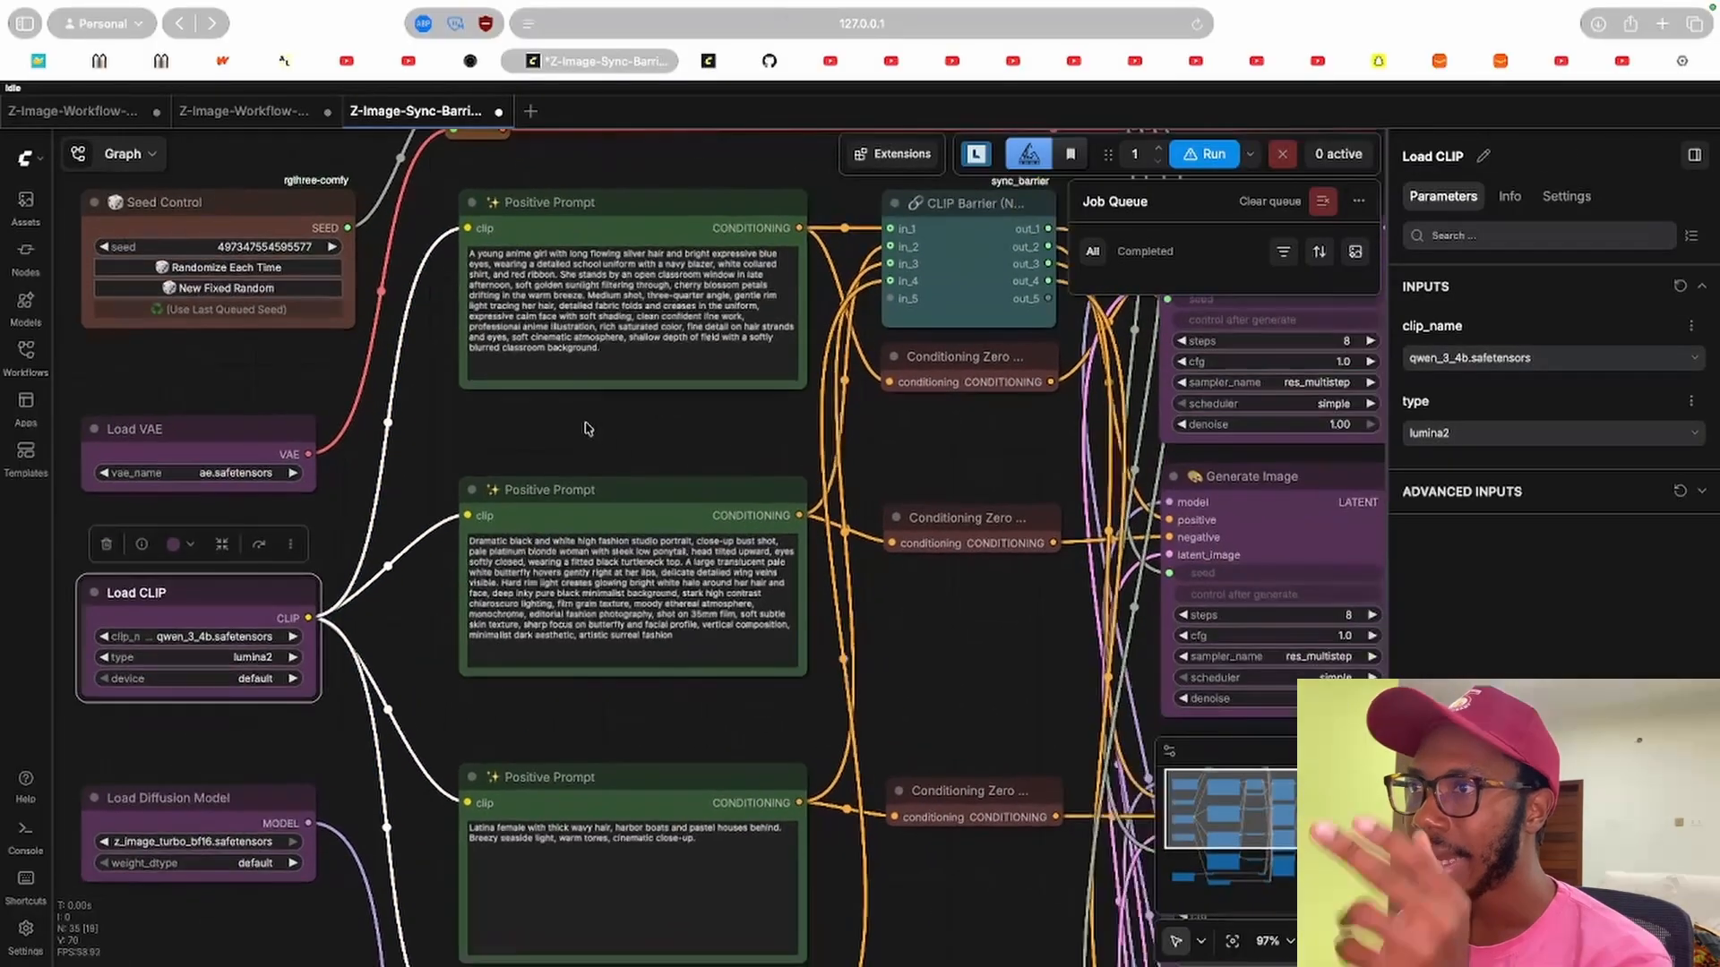
{"action": "left_click_drag", "start_coordinate": [743, 466], "coordinate": [507, 456]}
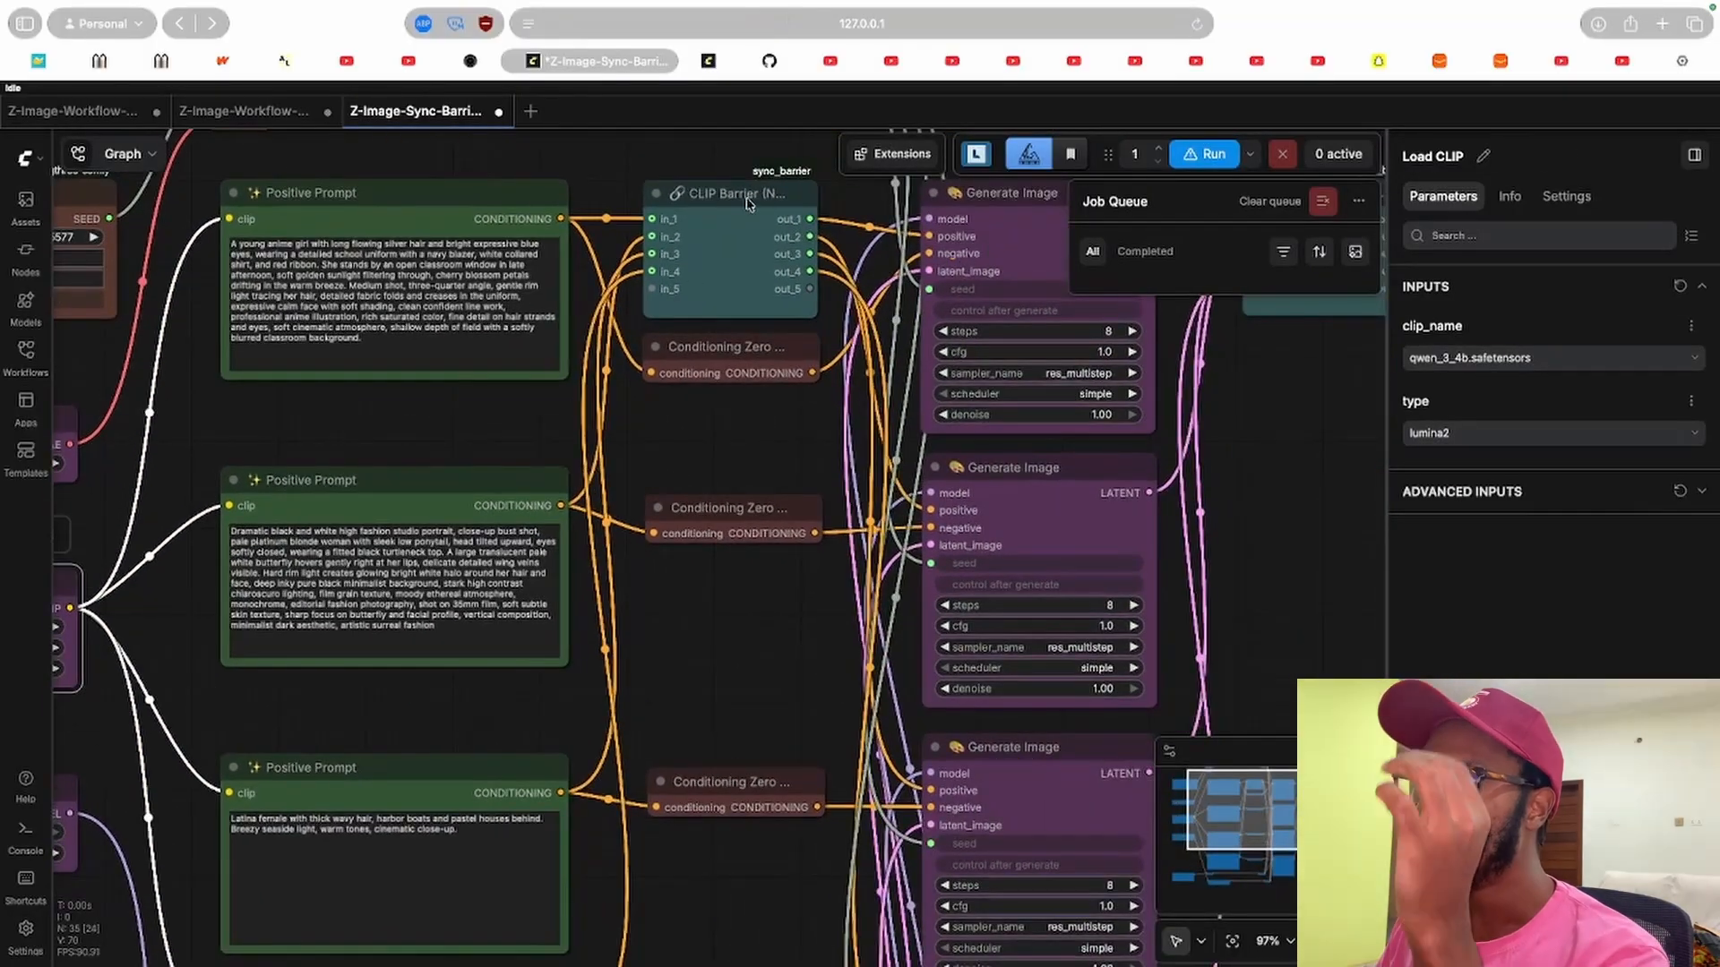
{"action": "left_click_drag", "start_coordinate": [701, 433], "coordinate": [739, 430]}
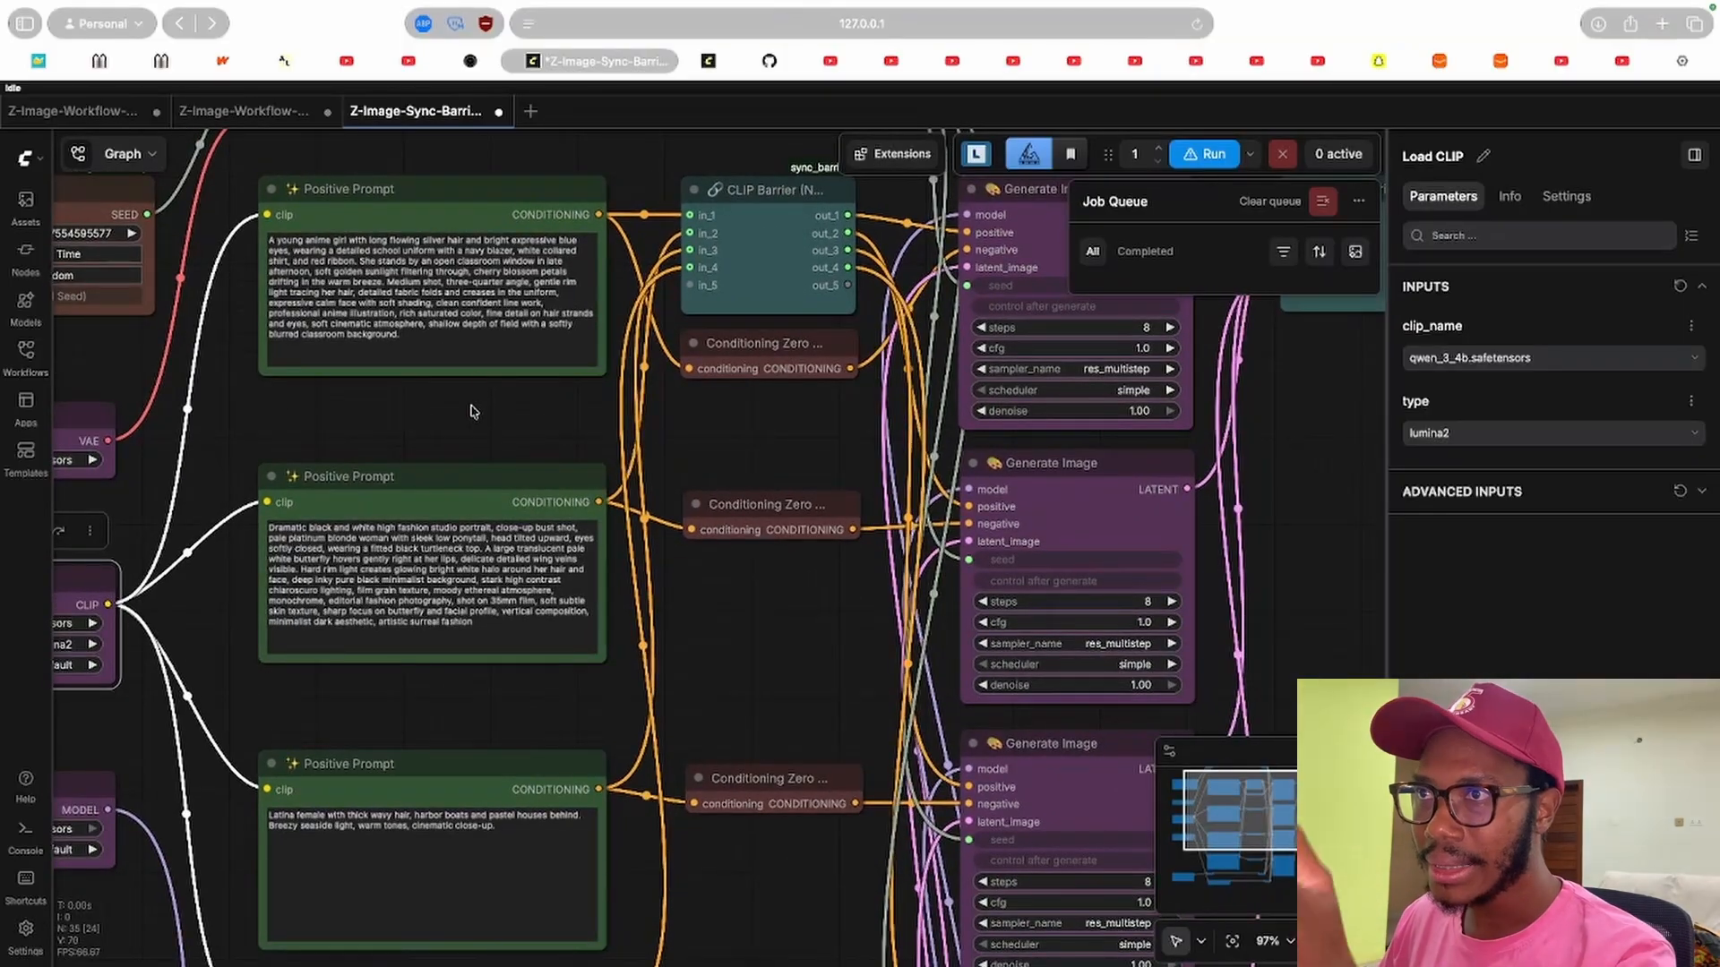
{"action": "scroll", "coordinate": [474, 403], "scroll_direction": "left", "scroll_amount": 3}
{"action": "scroll", "coordinate": [499, 410], "scroll_direction": "left", "scroll_amount": 3}
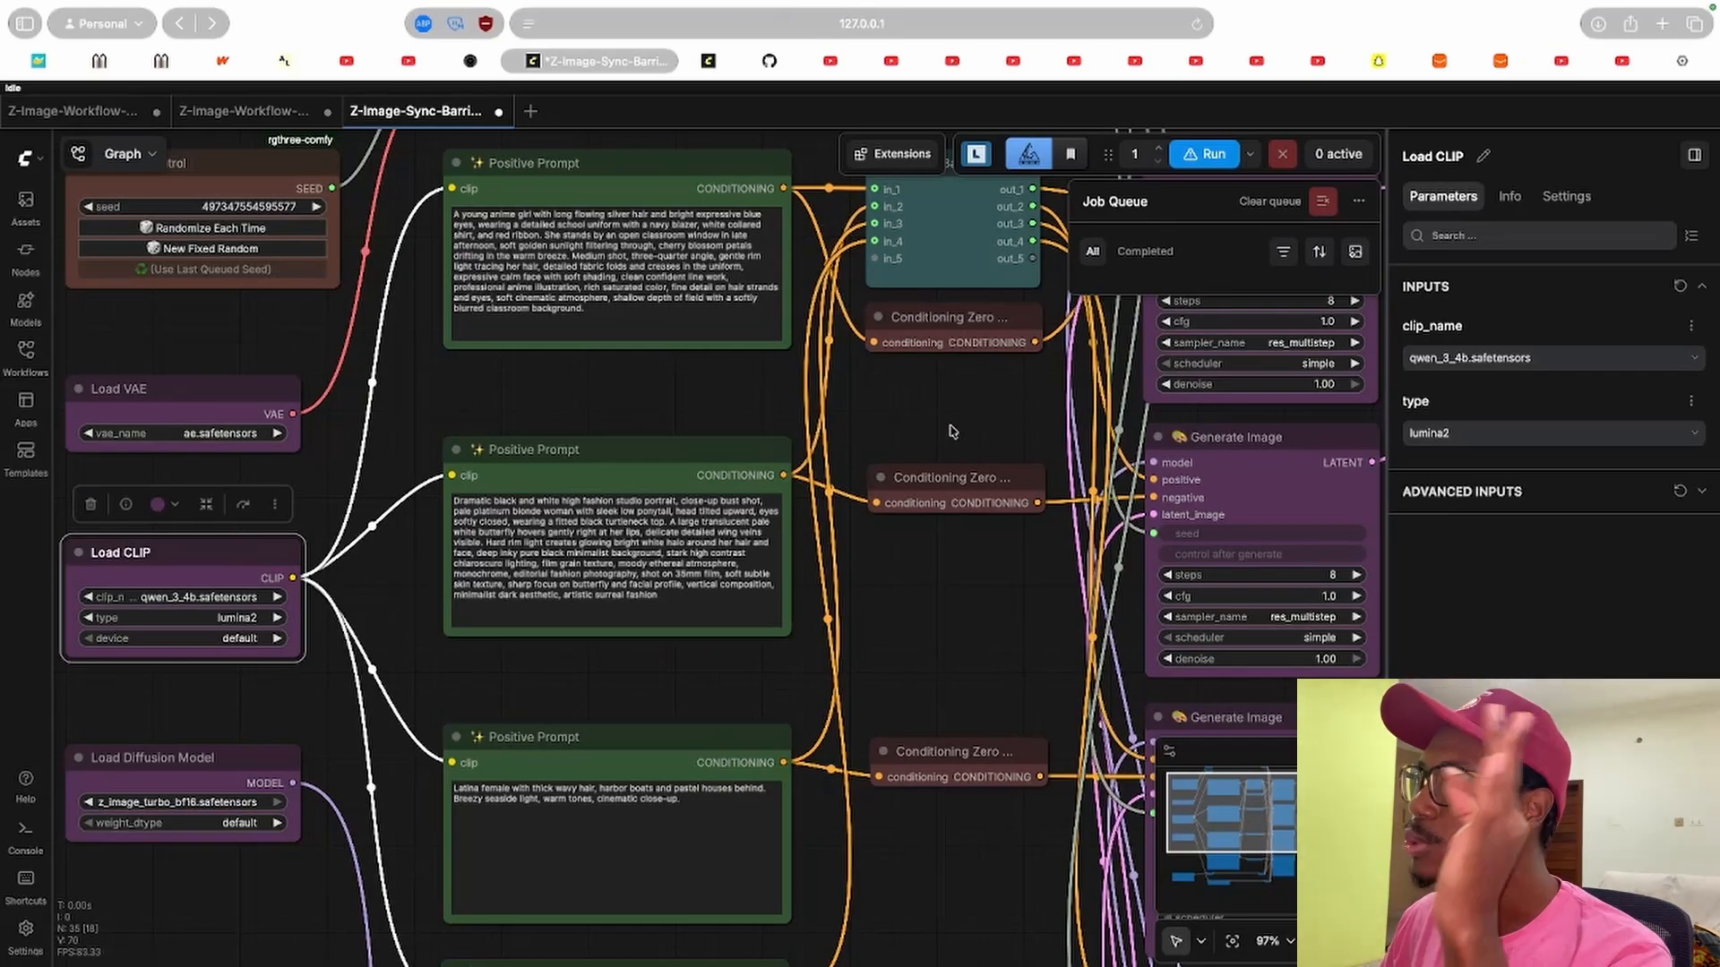
Inspect the CLIP Barrier node and the Generate Image nodes its outputs feed.
{"action": "left_click_drag", "start_coordinate": [1013, 418], "coordinate": [626, 460]}
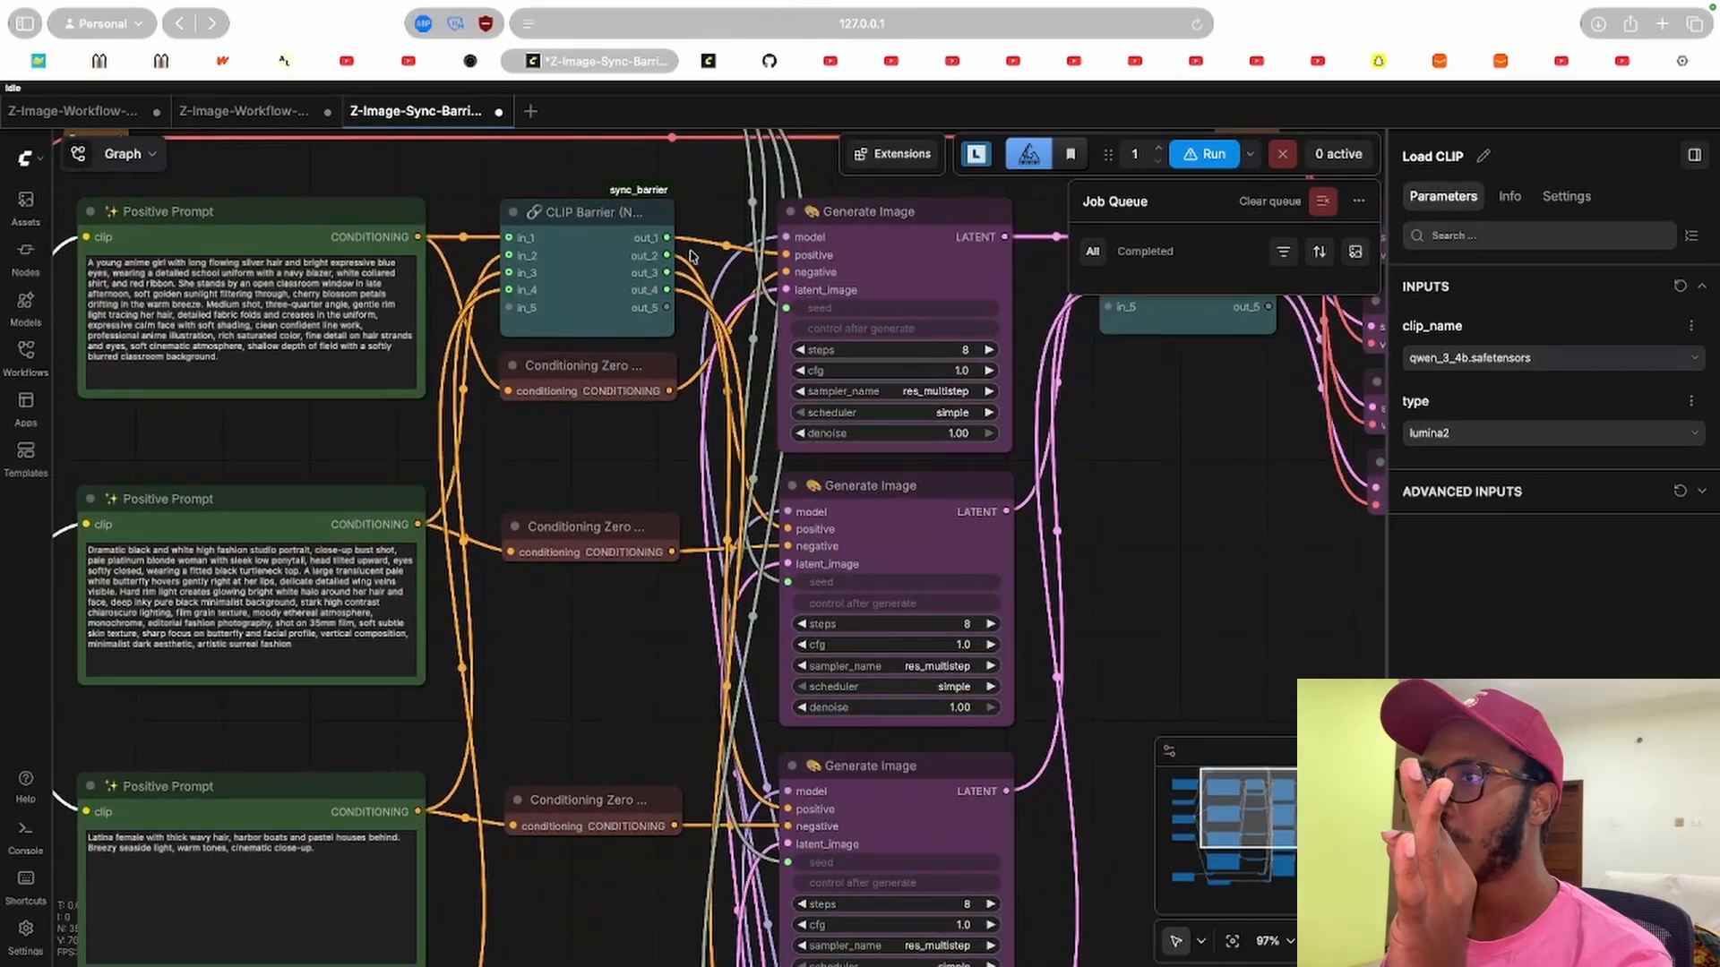
{"action": "left_click", "coordinate": [638, 218]}
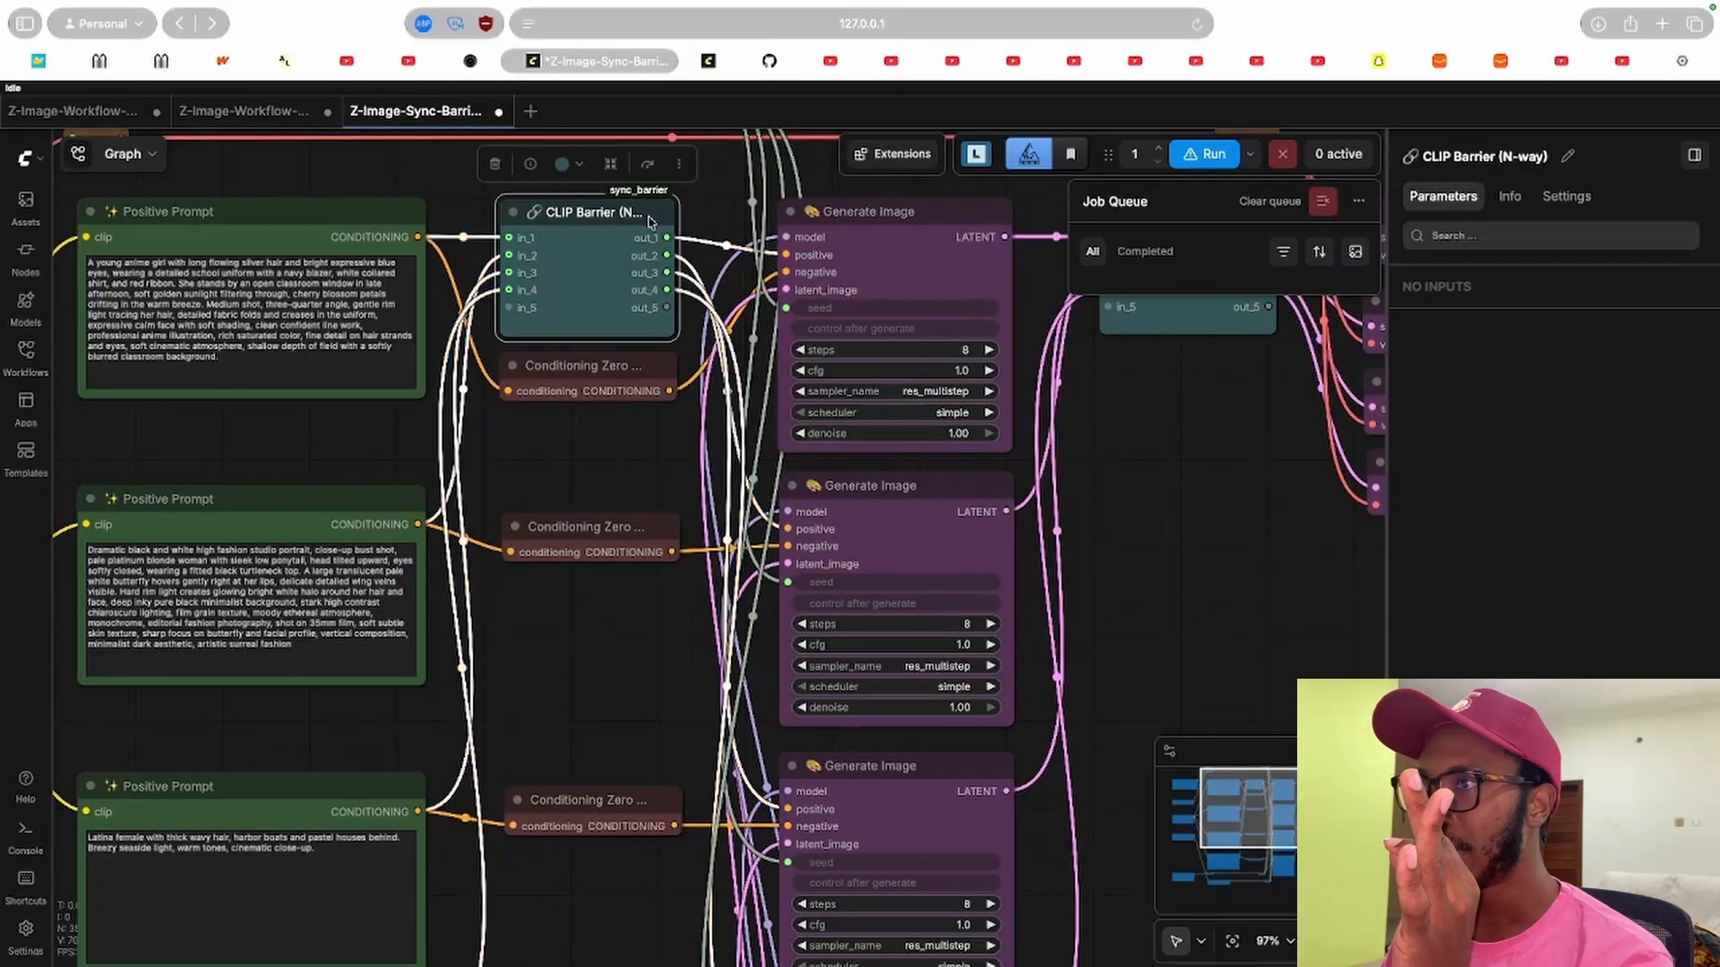
{"action": "left_click", "coordinate": [911, 219]}
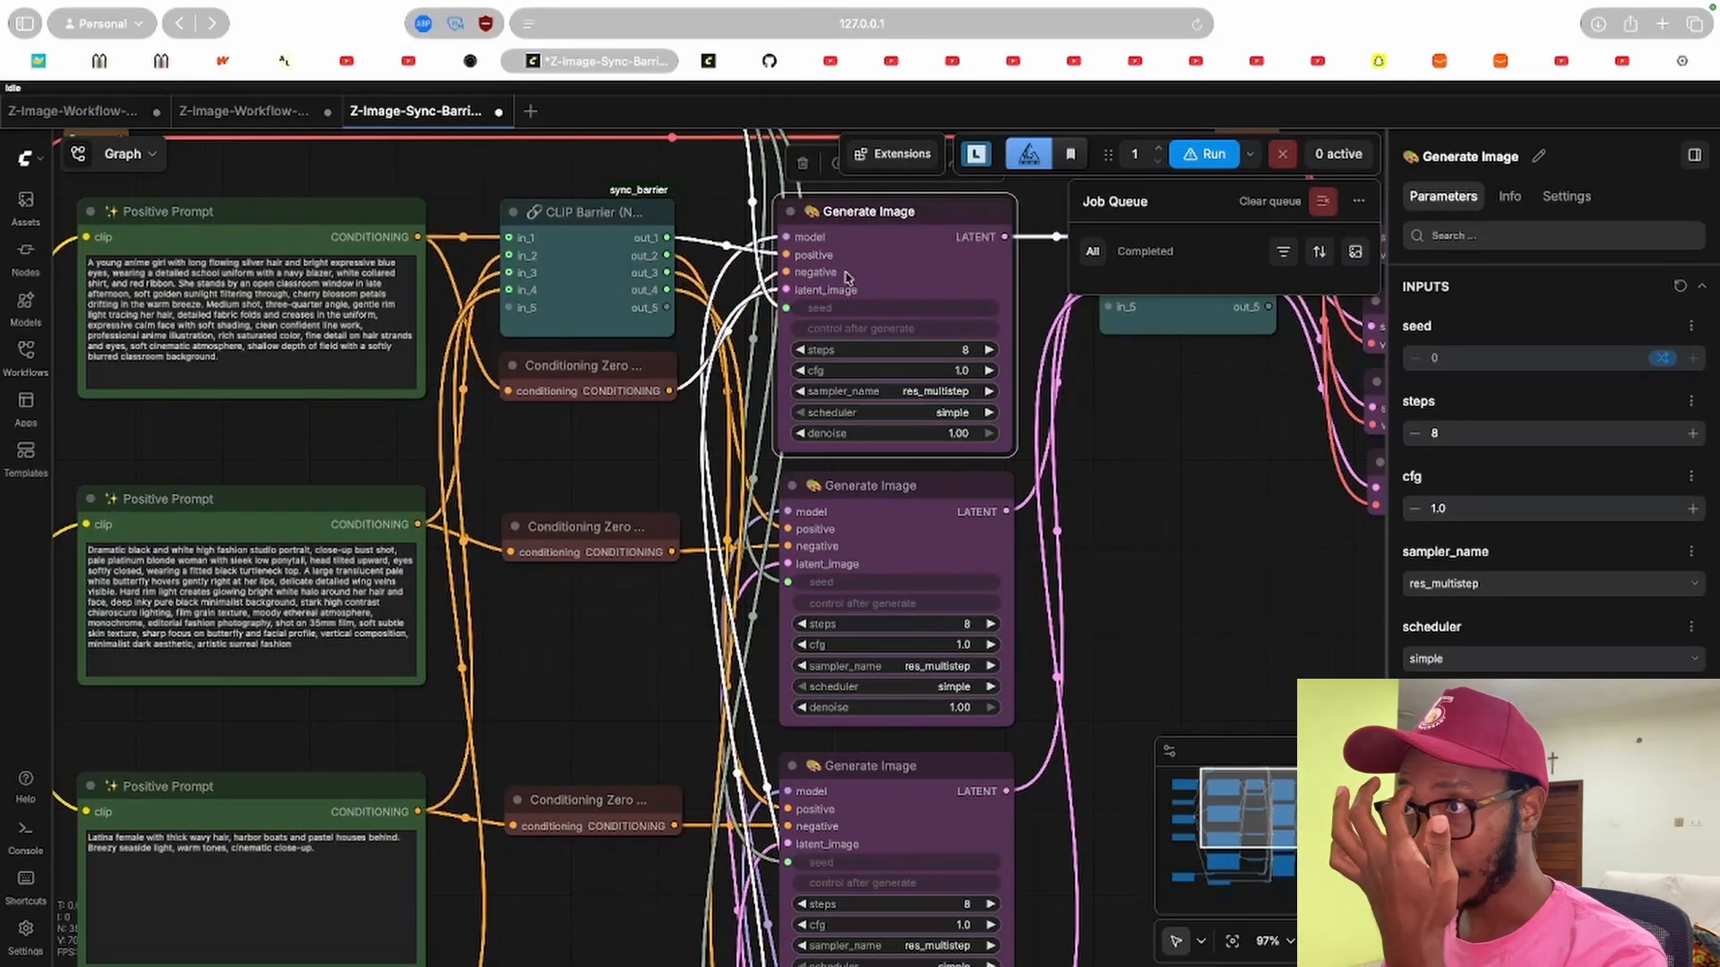
{"action": "left_click_drag", "start_coordinate": [647, 481], "coordinate": [569, 473]}
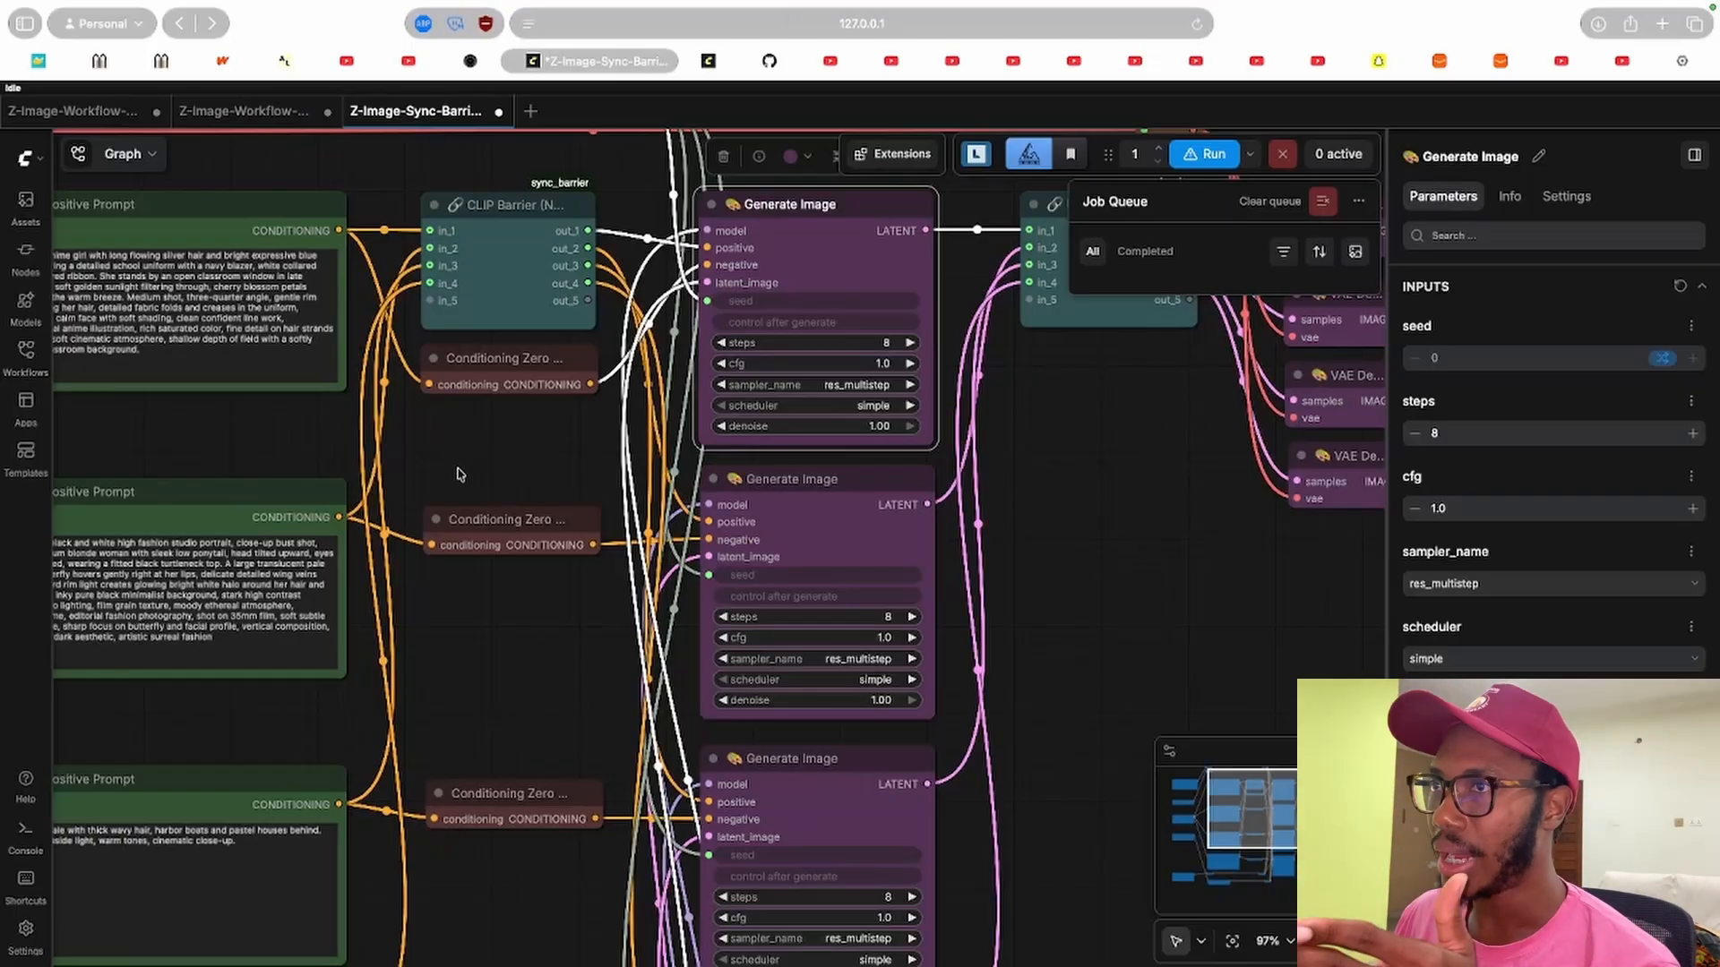
{"action": "left_click", "coordinate": [557, 210]}
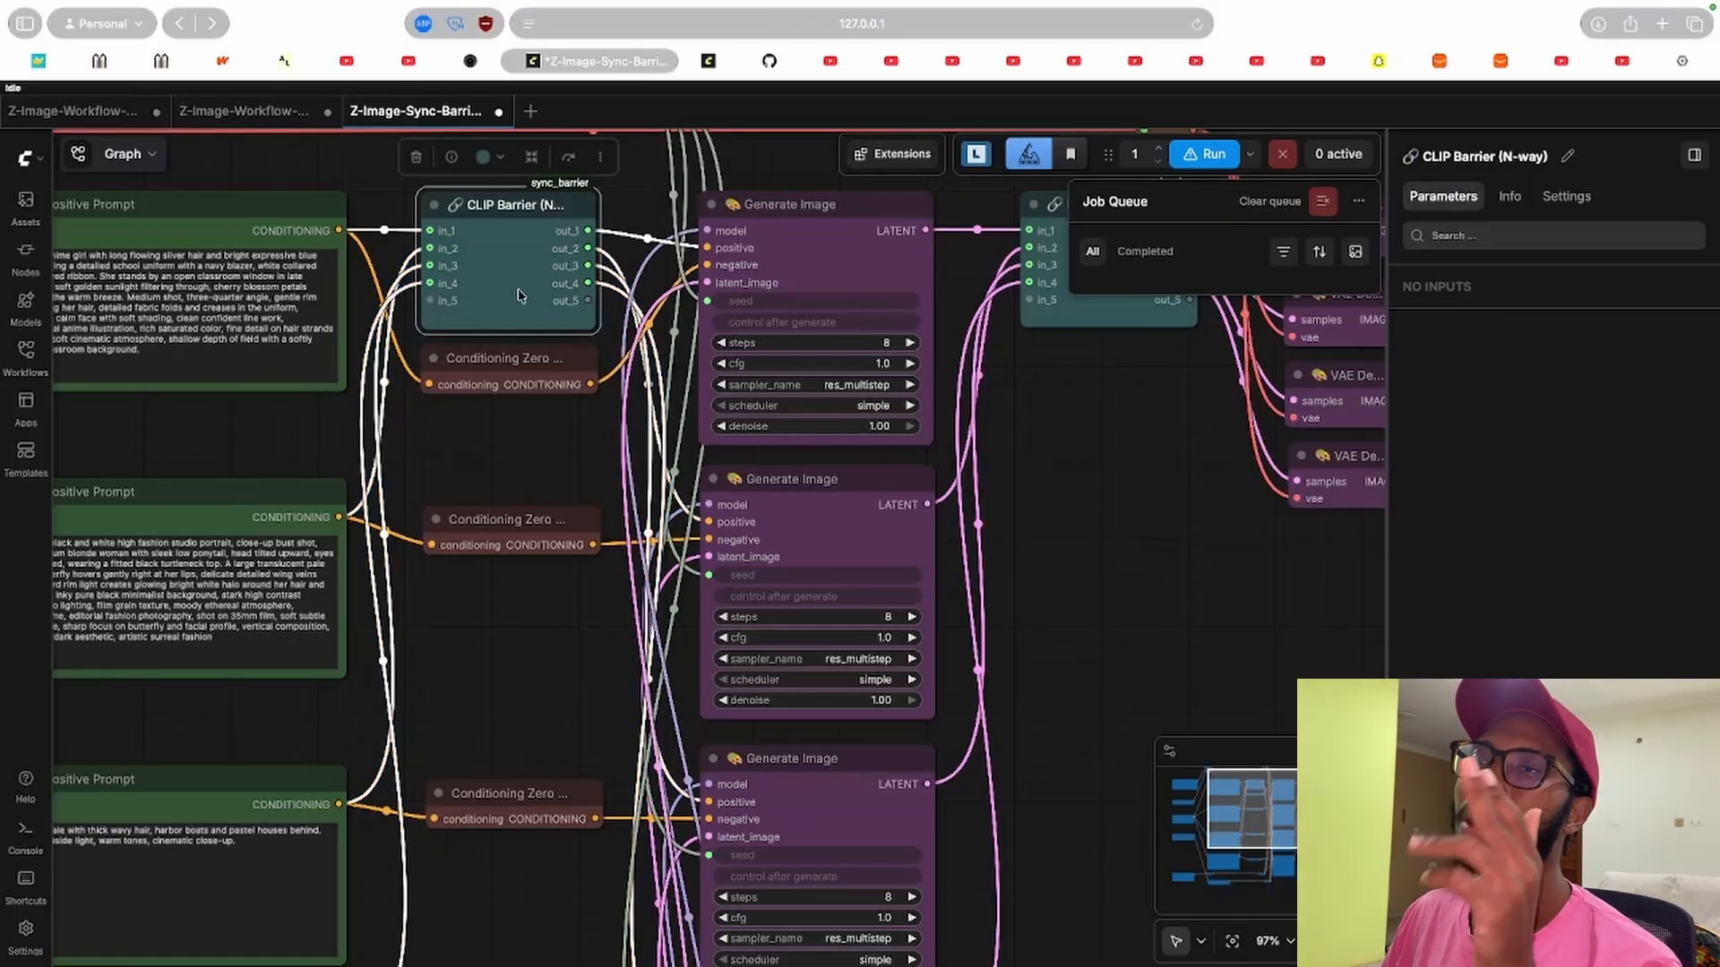
{"action": "scroll", "coordinate": [403, 457], "scroll_direction": "left", "scroll_amount": 8}
{"action": "scroll", "coordinate": [591, 448], "scroll_direction": "right", "scroll_amount": 5}
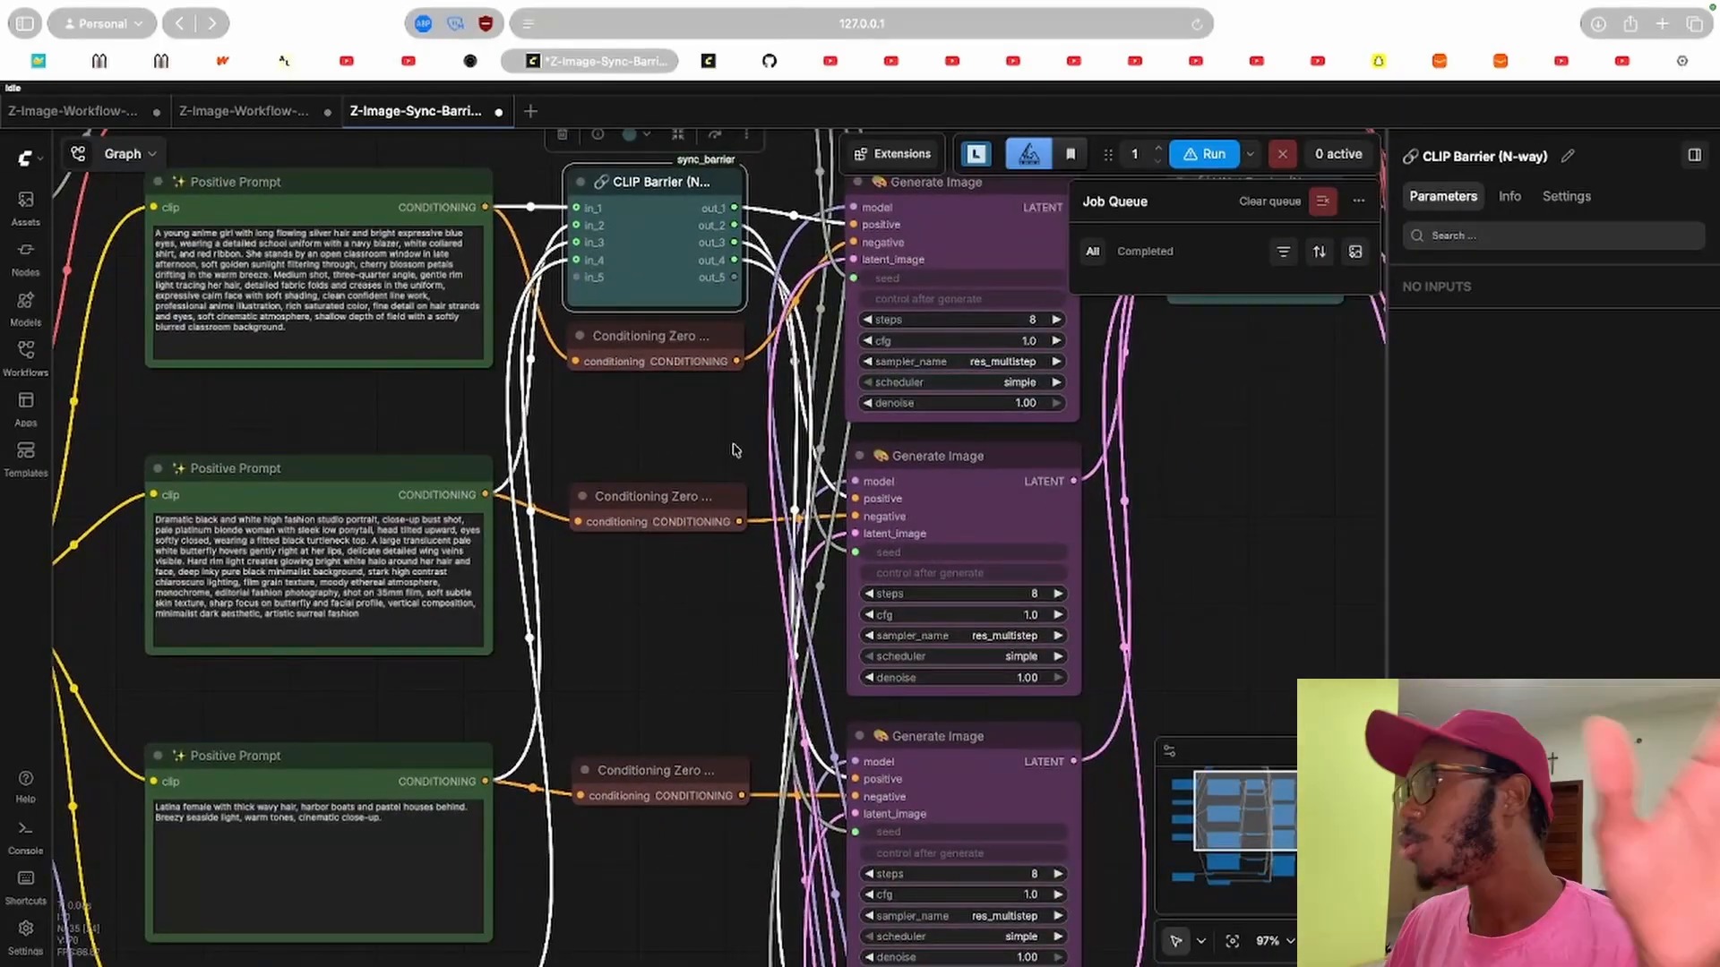
{"action": "left_click_drag", "start_coordinate": [734, 450], "coordinate": [603, 446]}
{"action": "left_click", "coordinate": [828, 194]}
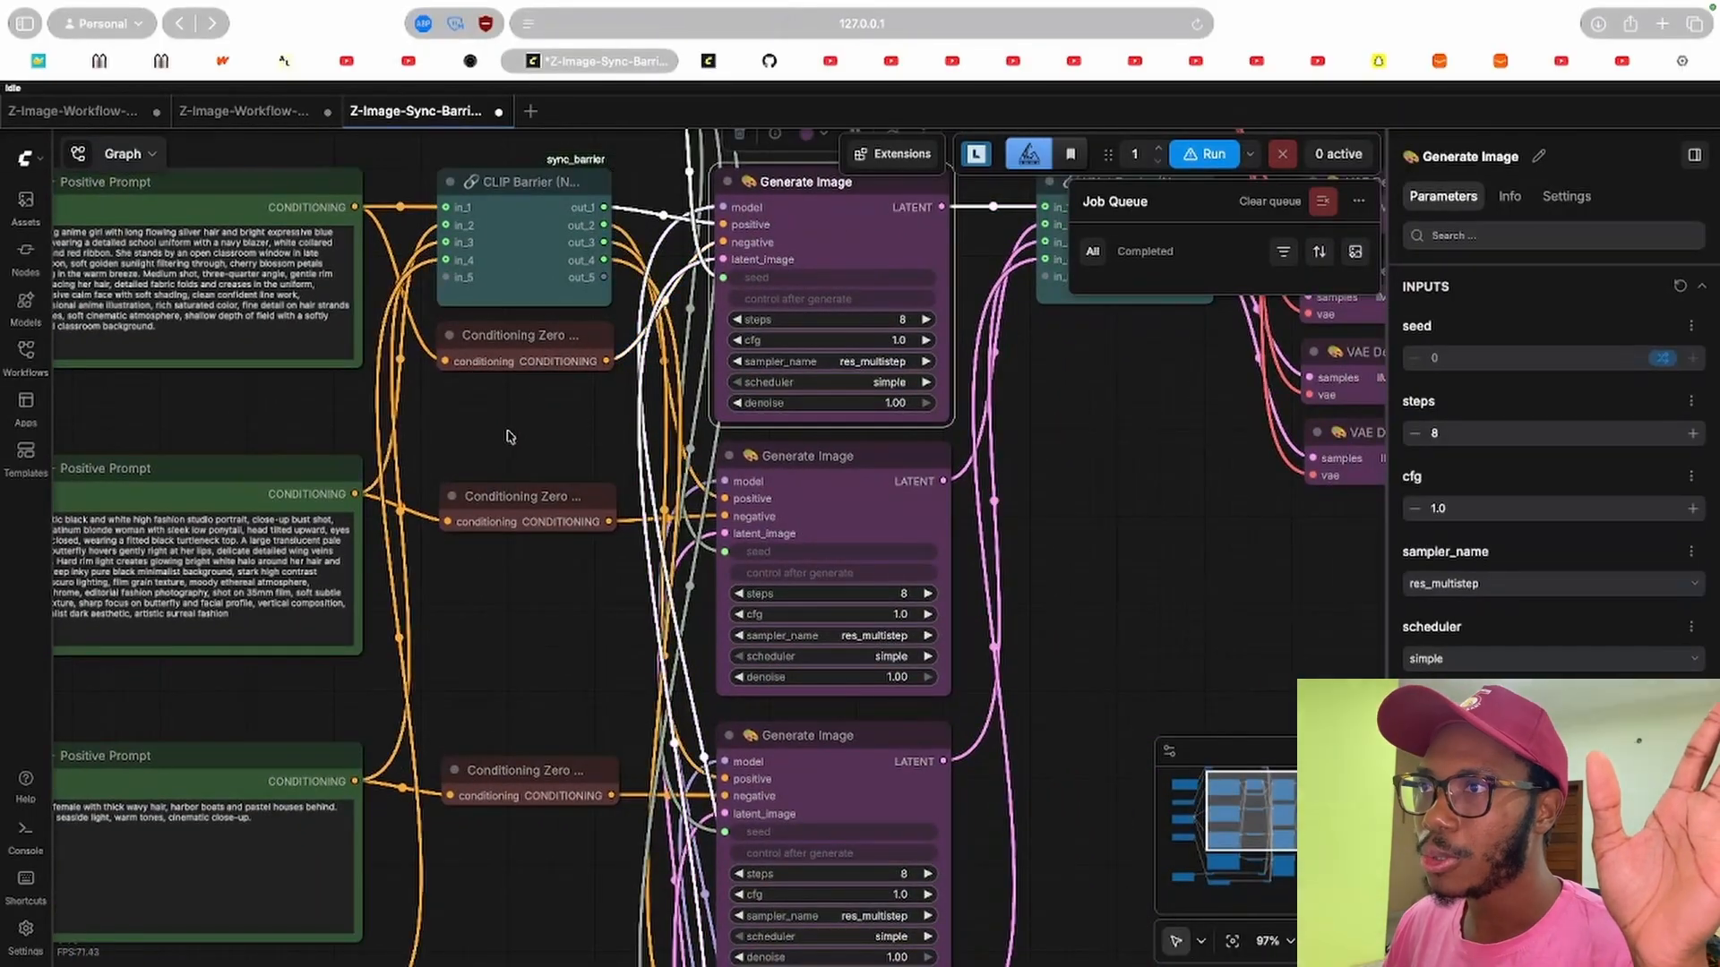
Examine the Load Diffusion Model, Model Sampling and Image Size nodes feeding the Generate Image nodes.
{"action": "scroll", "coordinate": [754, 481], "scroll_direction": "left", "scroll_amount": 10}
{"action": "left_click_drag", "start_coordinate": [1067, 522], "coordinate": [800, 170]}
{"action": "scroll", "coordinate": [771, 599], "scroll_direction": "left", "scroll_amount": 7}
{"action": "scroll", "coordinate": [771, 599], "scroll_direction": "down", "scroll_amount": 6}
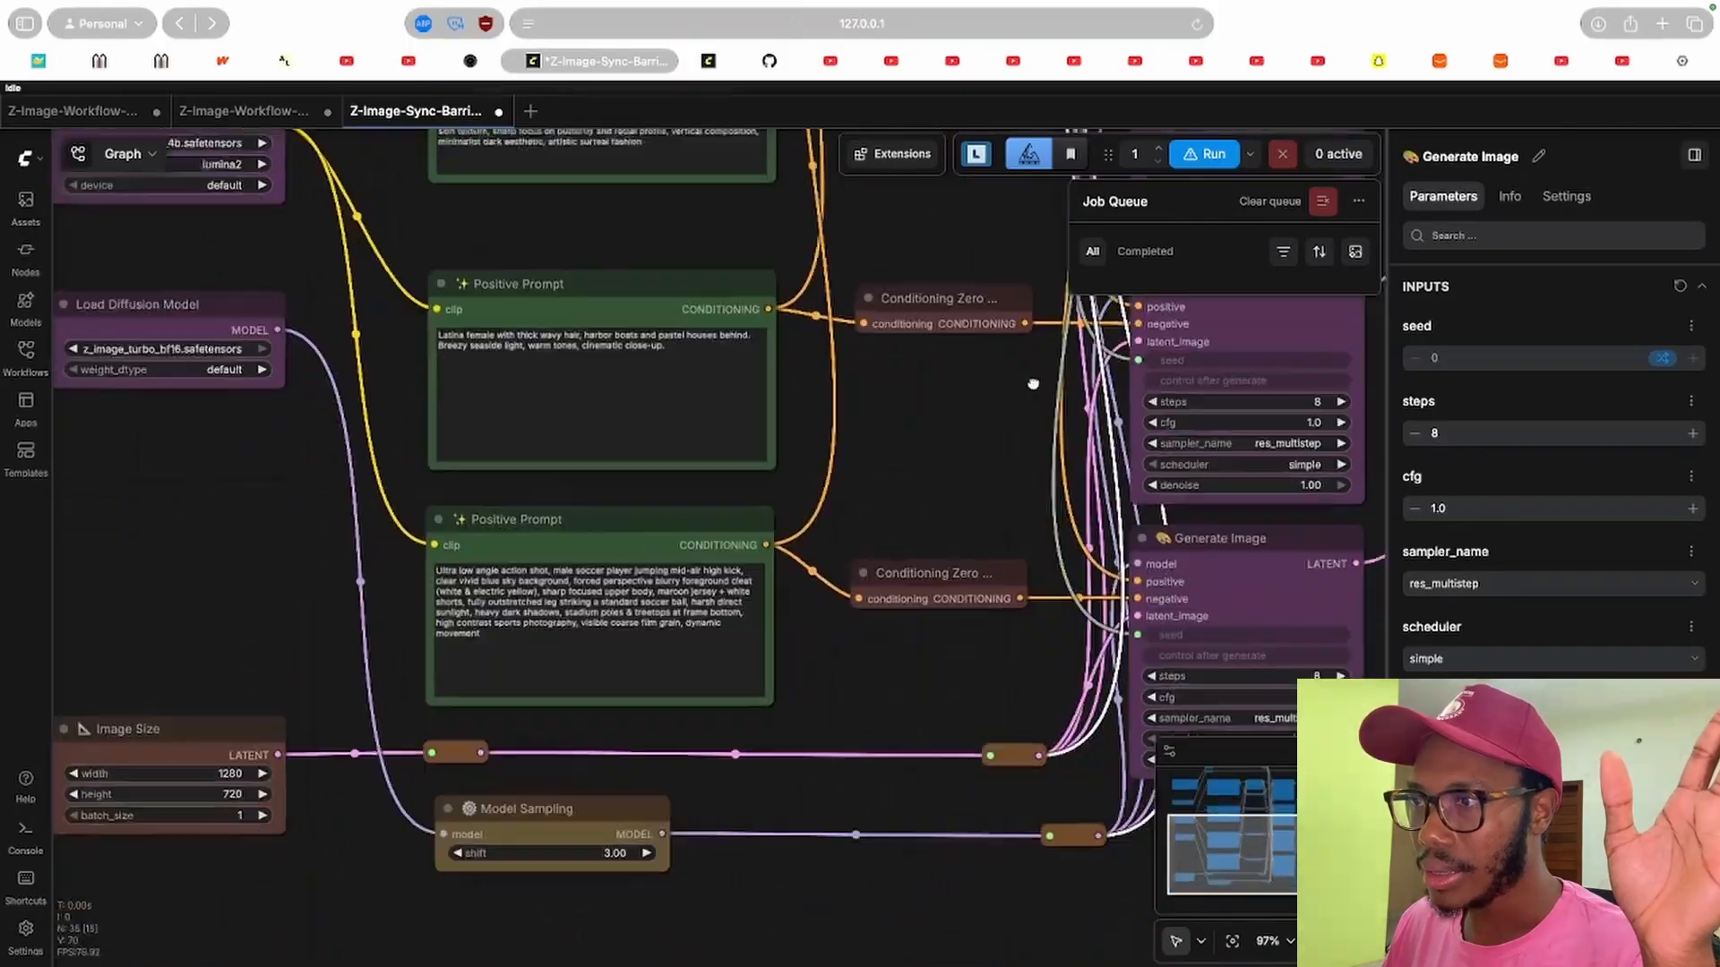
{"action": "left_click_drag", "start_coordinate": [387, 411], "coordinate": [484, 640]}
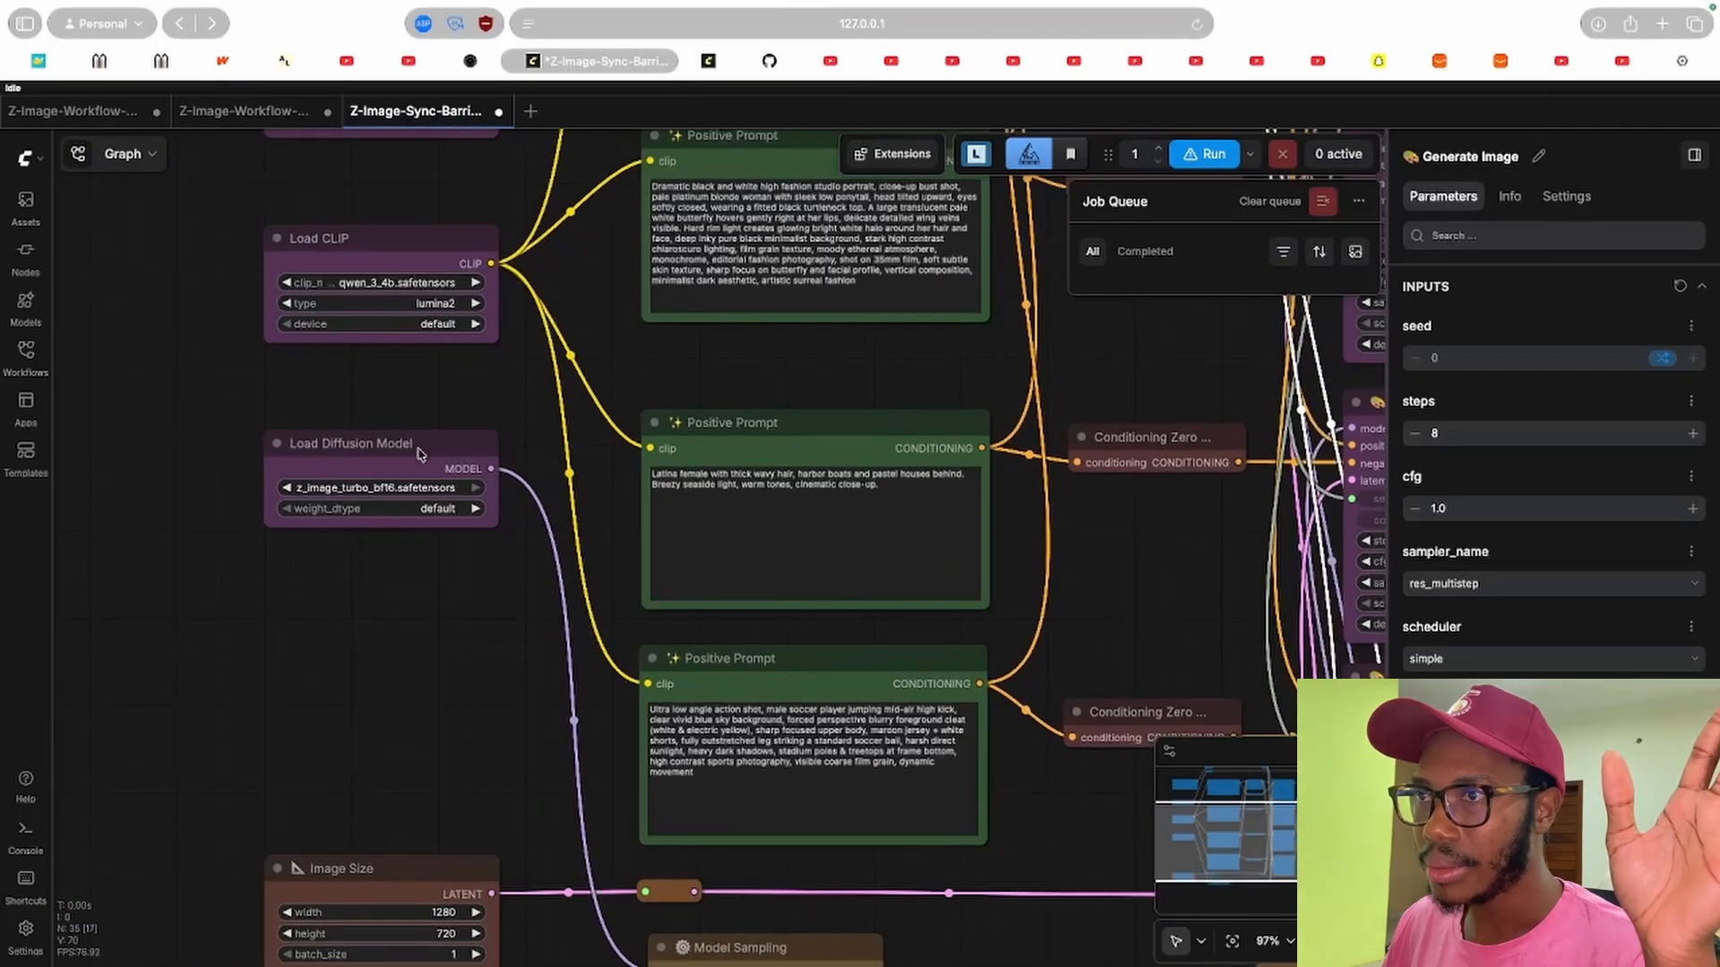
{"action": "left_click", "coordinate": [422, 455]}
{"action": "scroll", "coordinate": [752, 391], "scroll_direction": "right", "scroll_amount": 8}
{"action": "scroll", "coordinate": [751, 392], "scroll_direction": "down", "scroll_amount": 3}
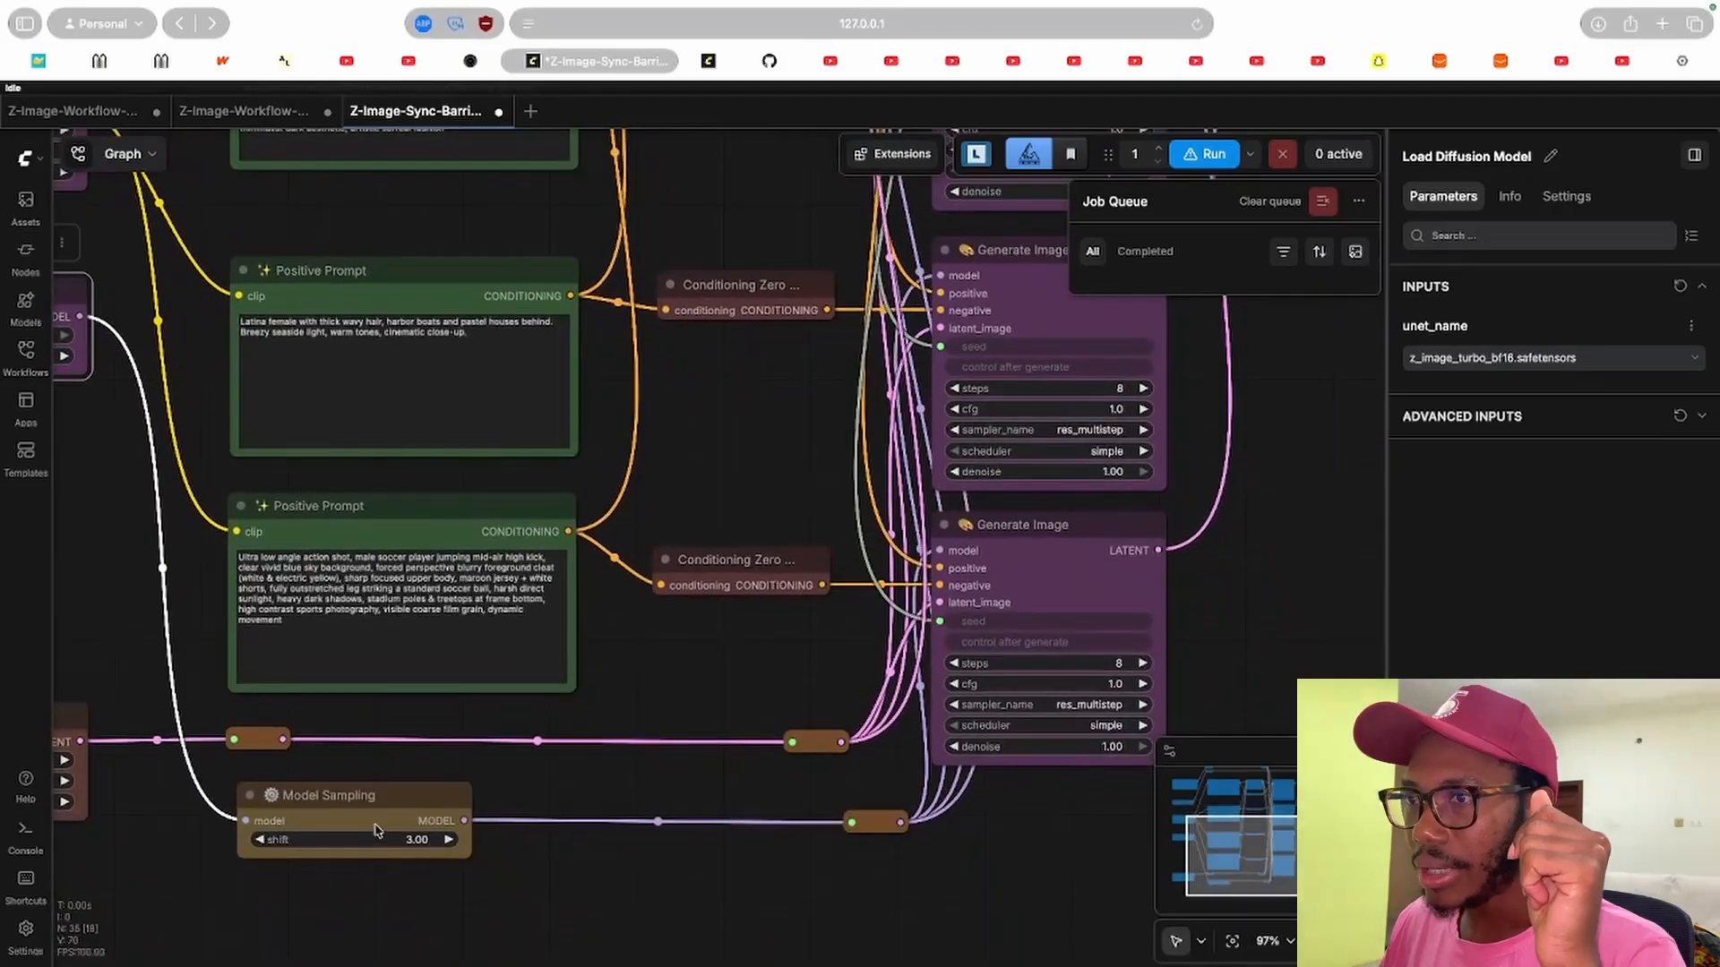
{"action": "left_click", "coordinate": [422, 800]}
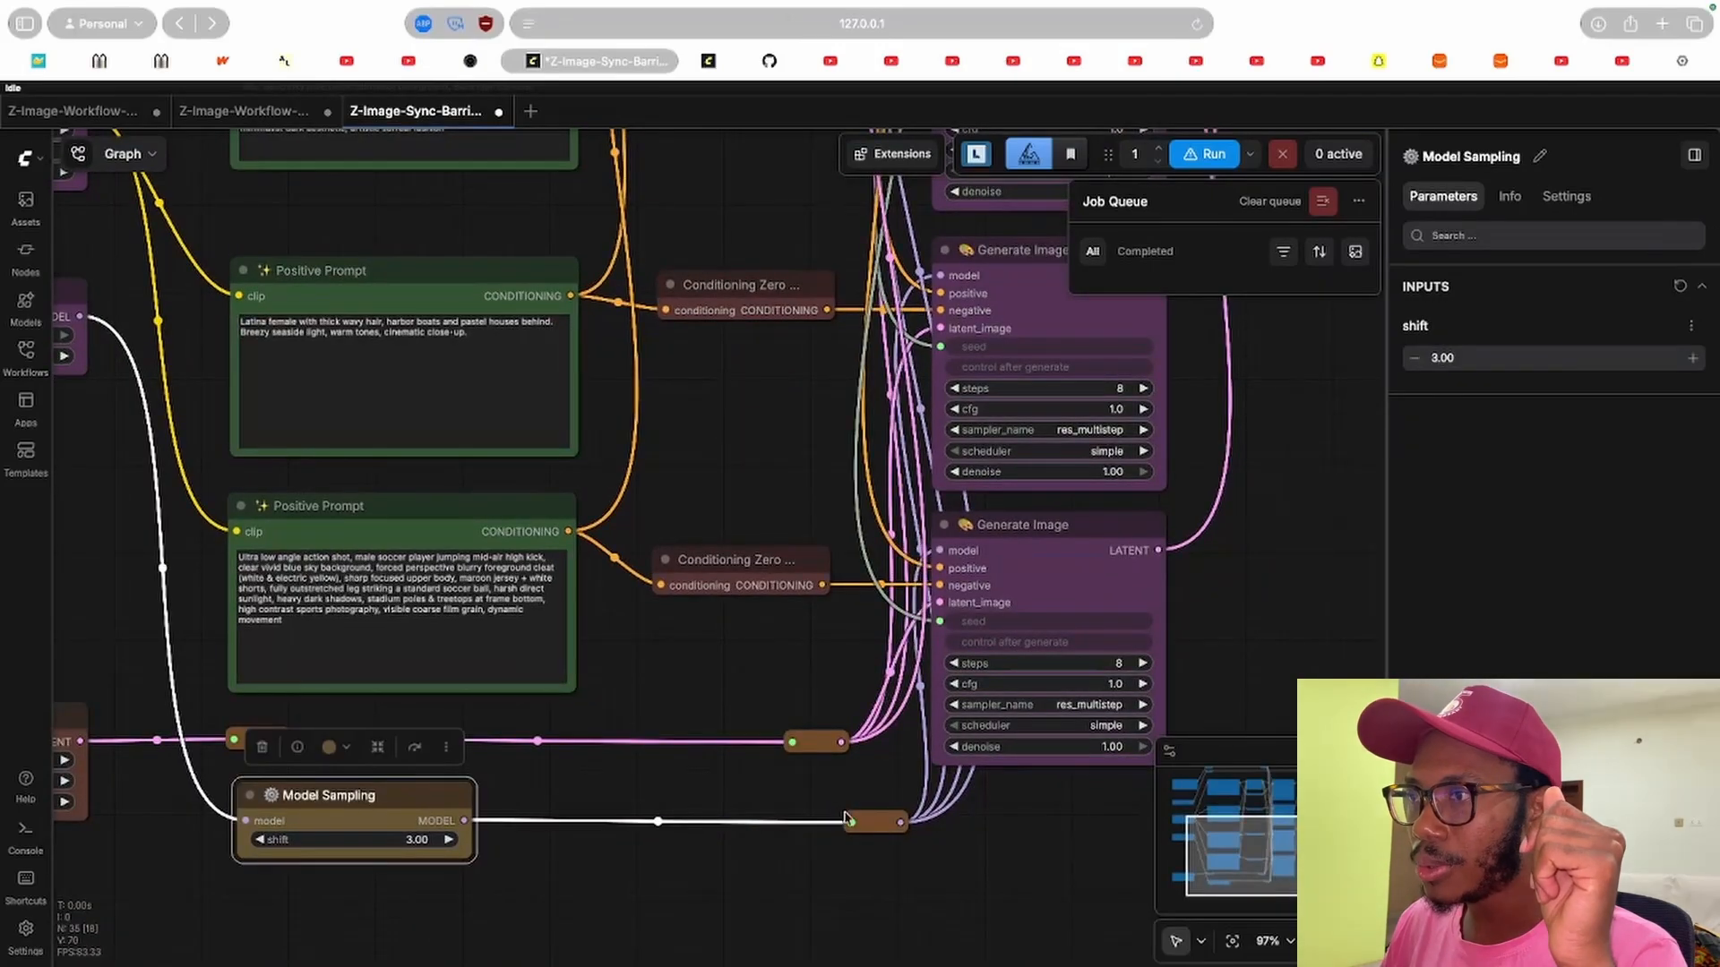
{"action": "left_click", "coordinate": [1079, 542]}
Inspect the UNet Barrier (N-way) node between the Generate Image and VAE Decode nodes.
{"action": "scroll", "coordinate": [842, 479], "scroll_direction": "up", "scroll_amount": 5}
{"action": "scroll", "coordinate": [841, 479], "scroll_direction": "right", "scroll_amount": 3}
{"action": "scroll", "coordinate": [952, 476], "scroll_direction": "up", "scroll_amount": 5}
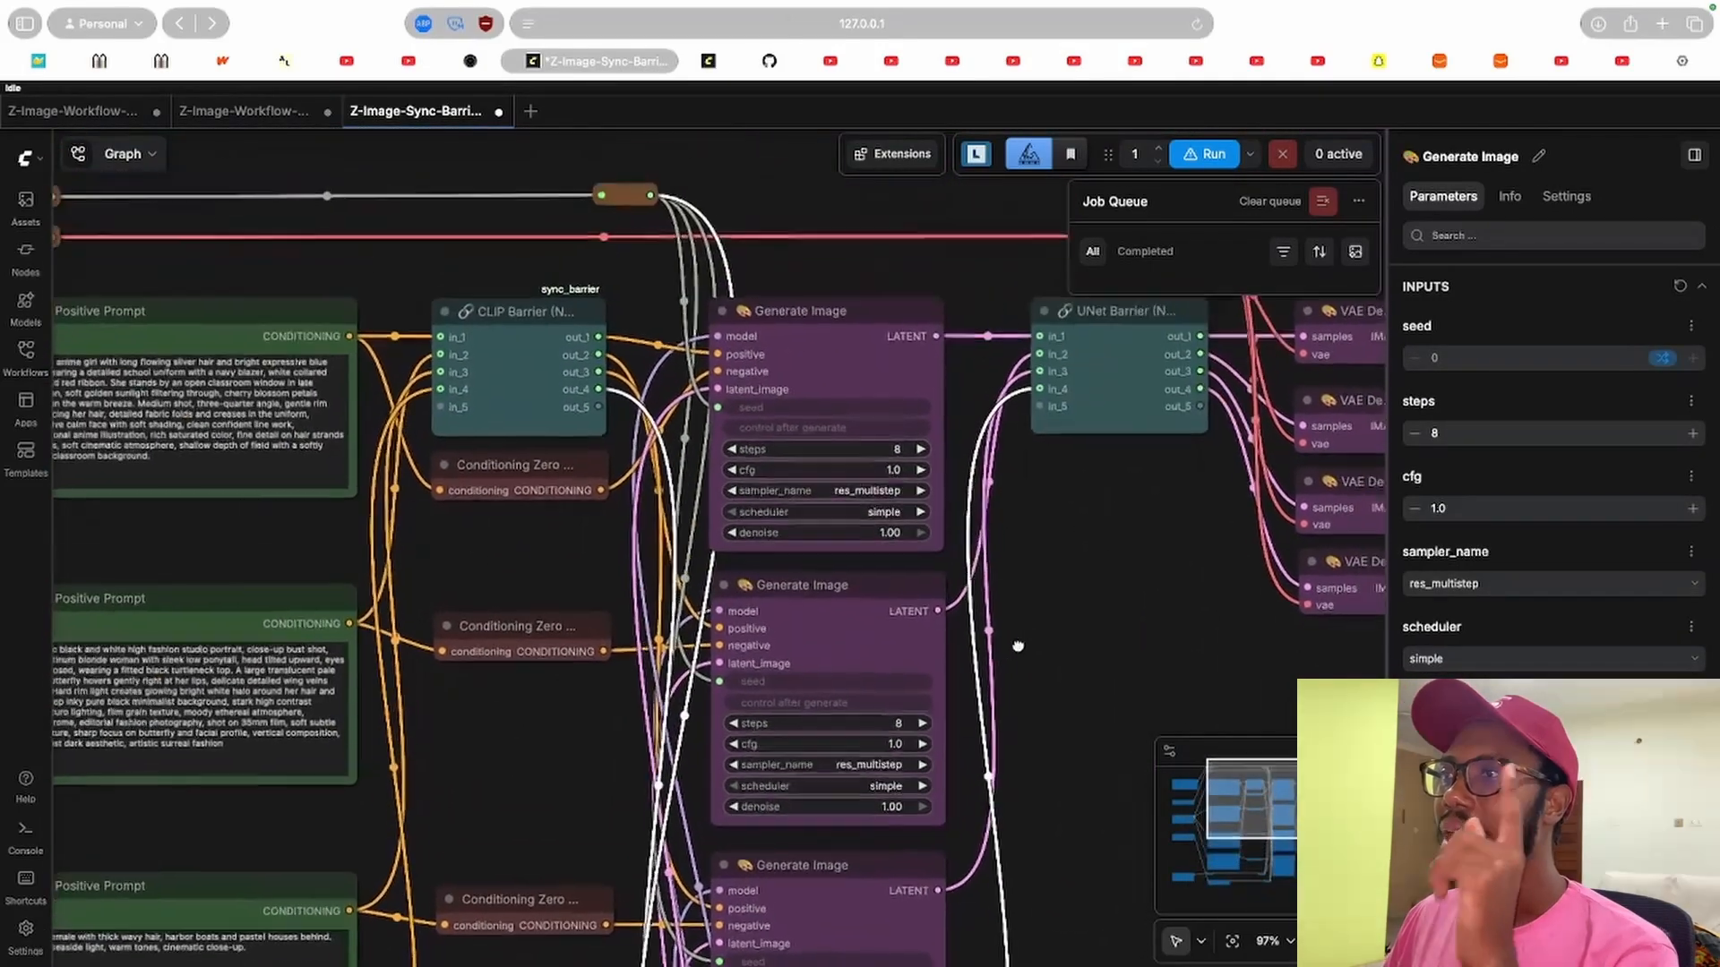
{"action": "scroll", "coordinate": [438, 589], "scroll_direction": "left", "scroll_amount": 4}
{"action": "left_click_drag", "start_coordinate": [682, 607], "coordinate": [354, 548]}
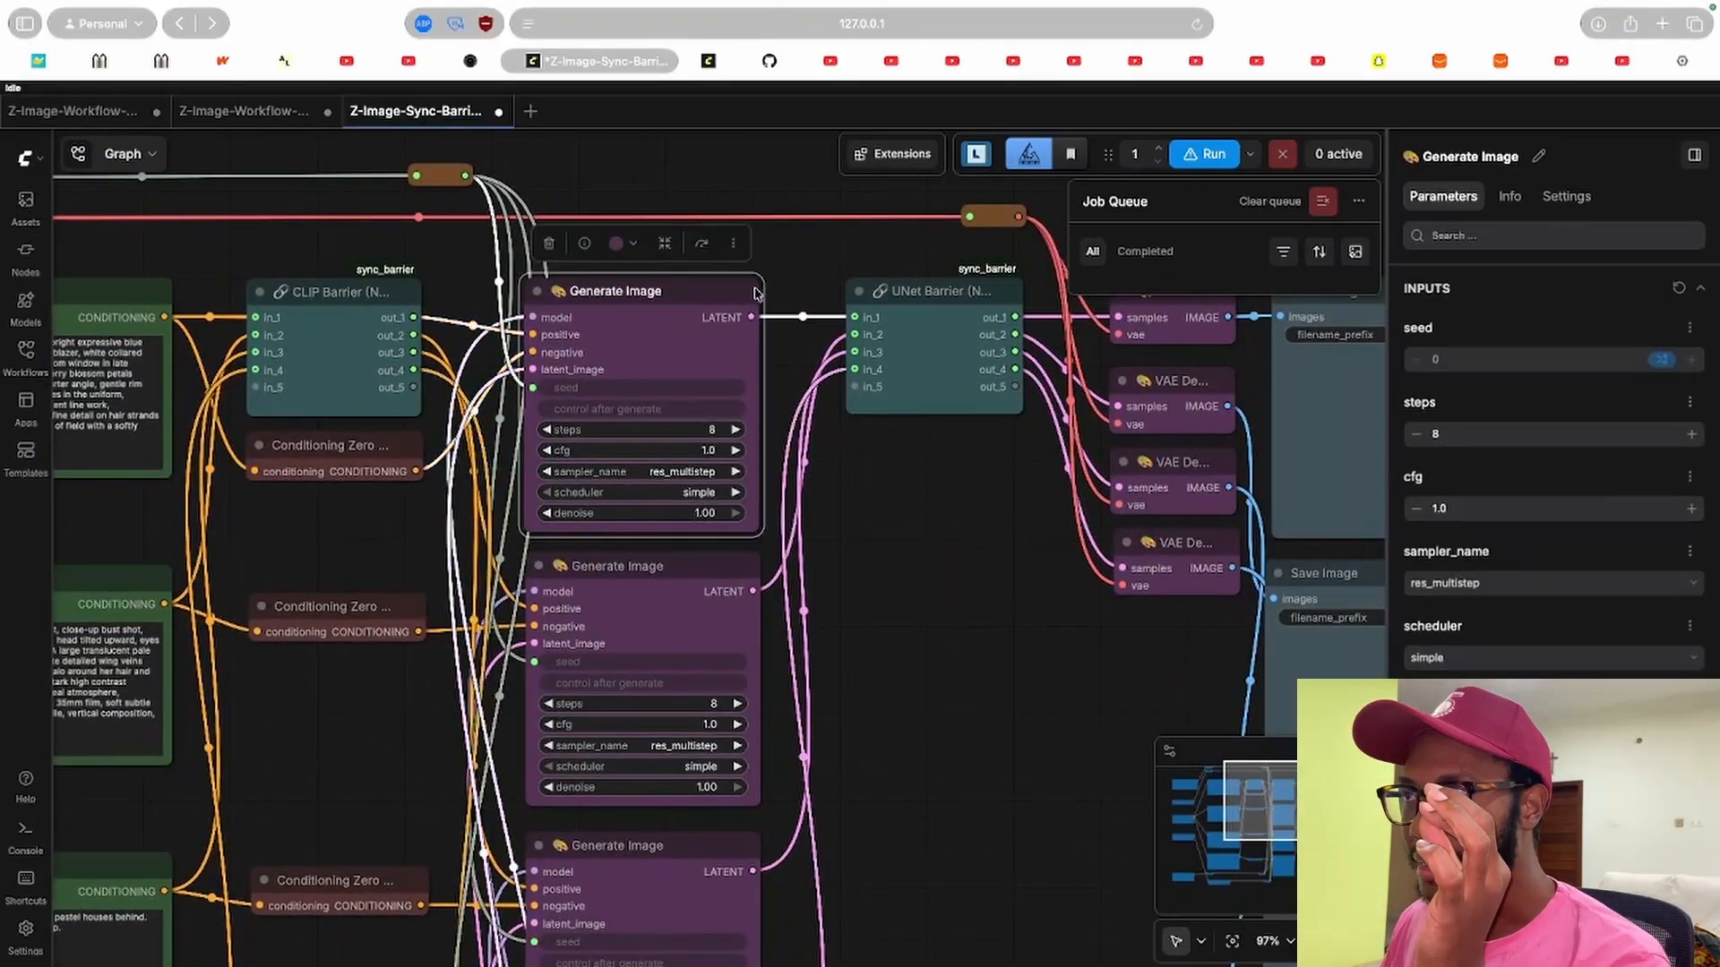
{"action": "left_click", "coordinate": [940, 295]}
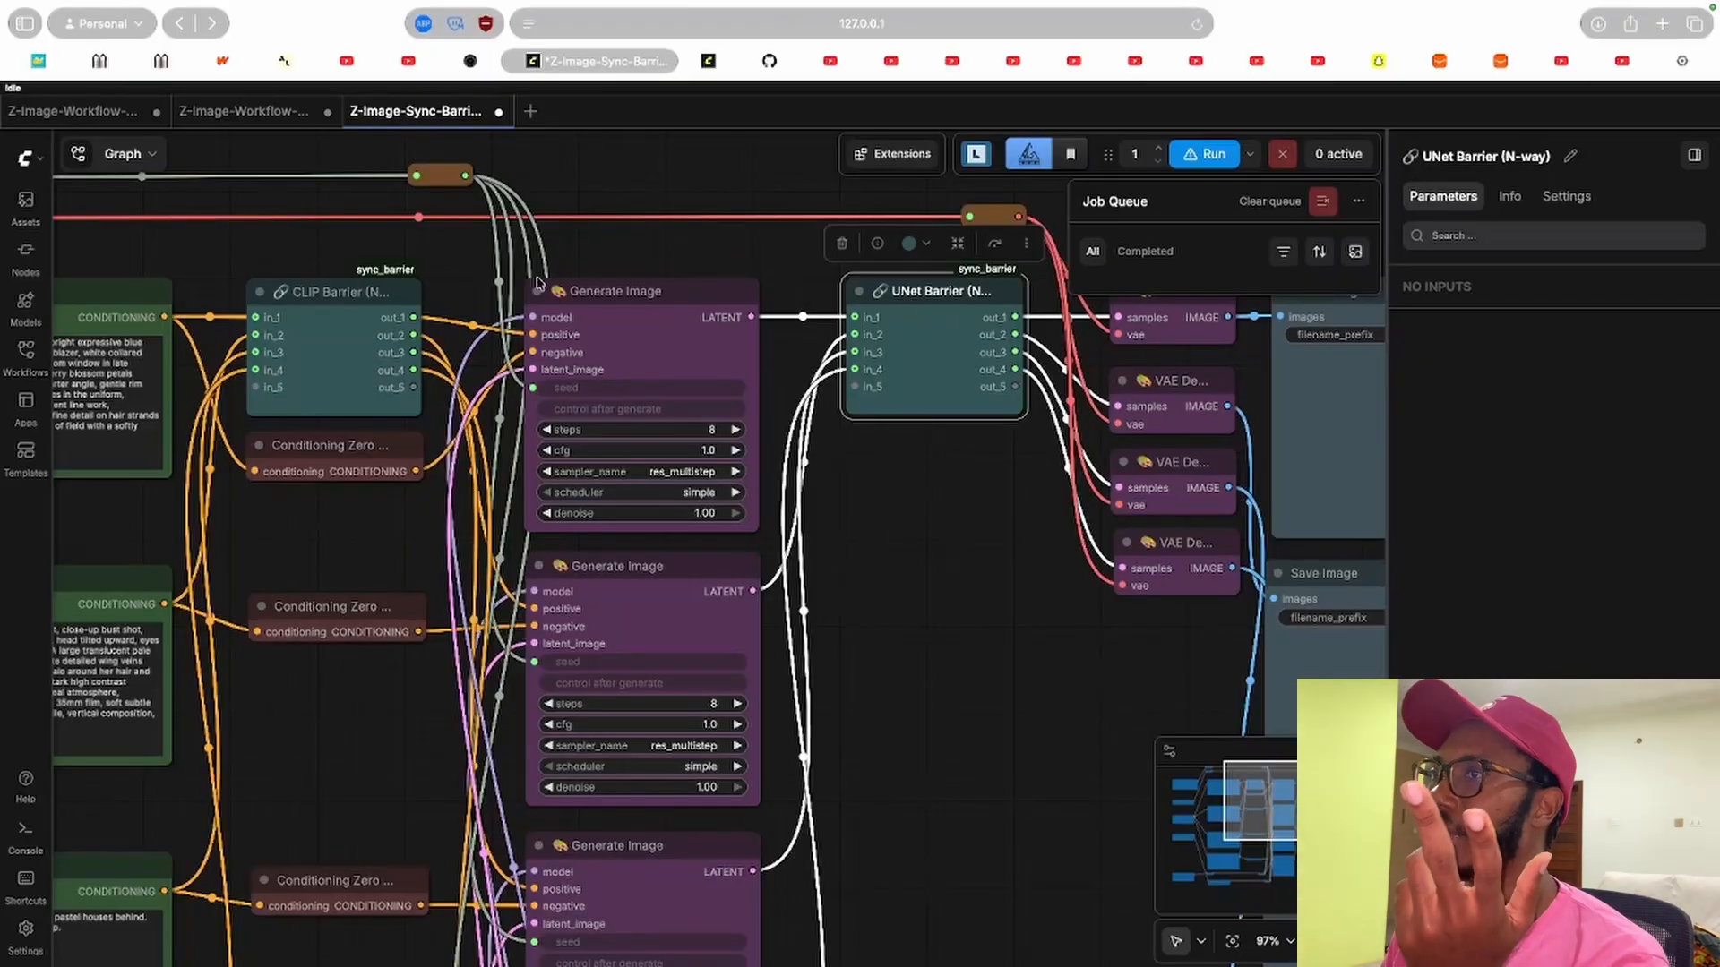
{"action": "mouse_move", "coordinate": [627, 257]}
{"action": "left_mouse_down"}
{"action": "mouse_move", "coordinate": [1414, 390]}
{"action": "mouse_move", "coordinate": [1078, 258]}
{"action": "mouse_move", "coordinate": [609, 259]}
{"action": "left_mouse_up"}
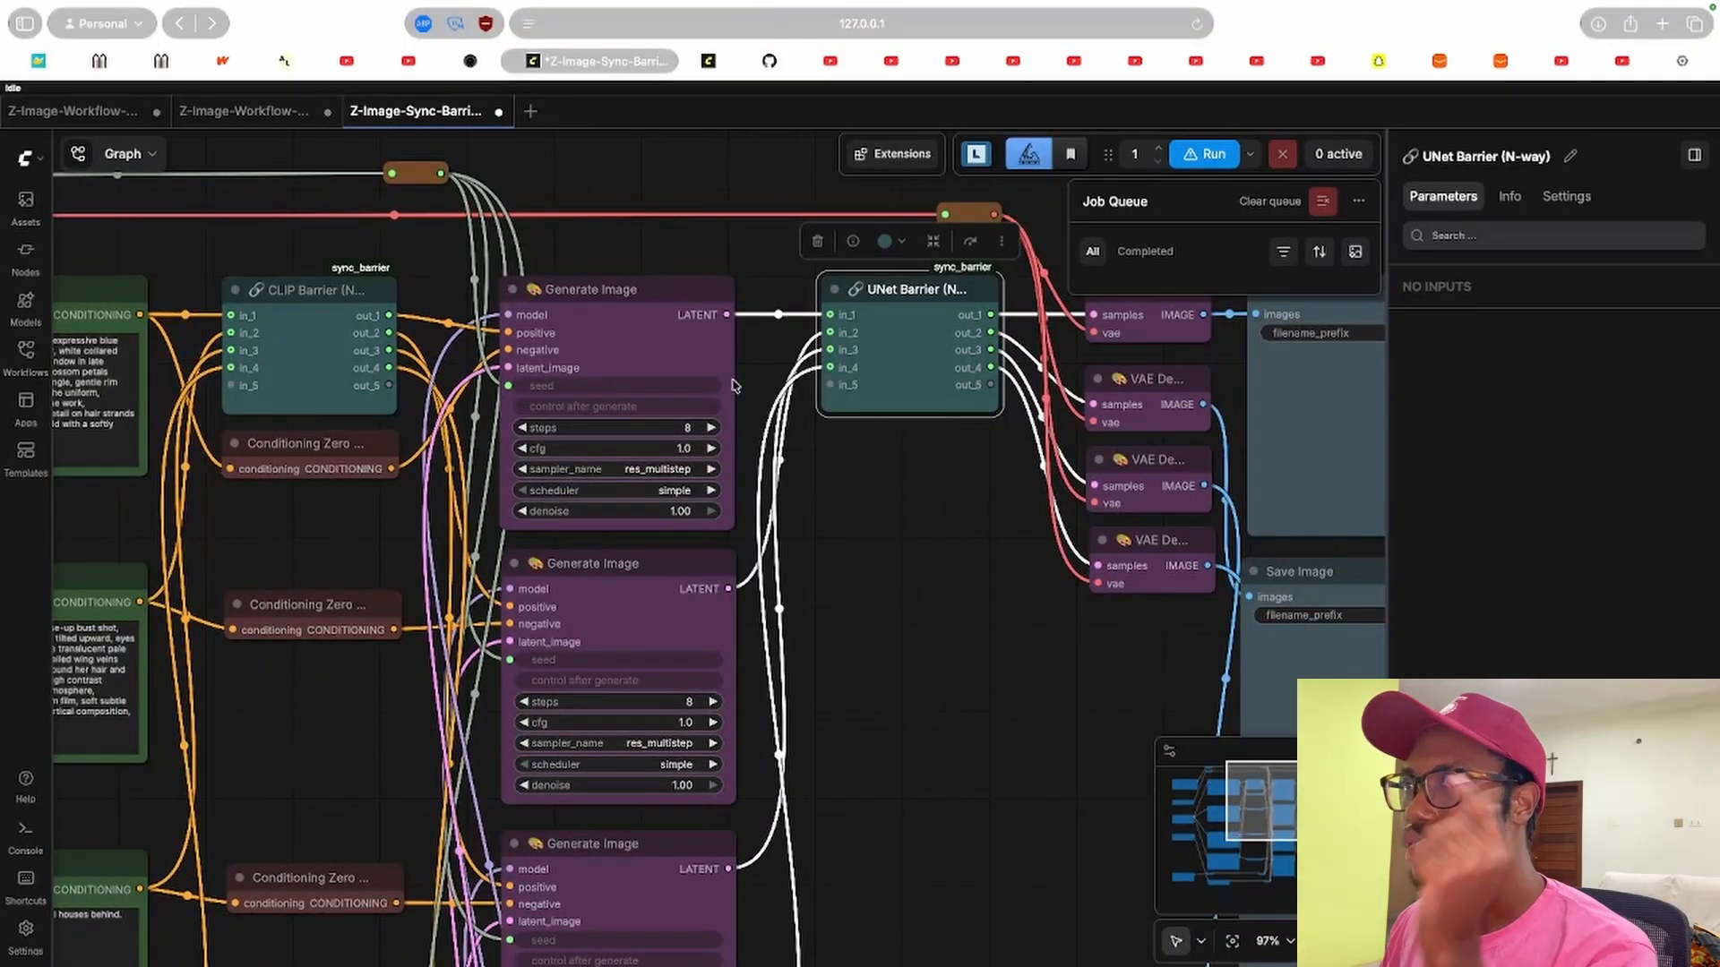
{"action": "left_click_drag", "start_coordinate": [595, 253], "coordinate": [1117, 239]}
{"action": "left_click_drag", "start_coordinate": [330, 518], "coordinate": [600, 410]}
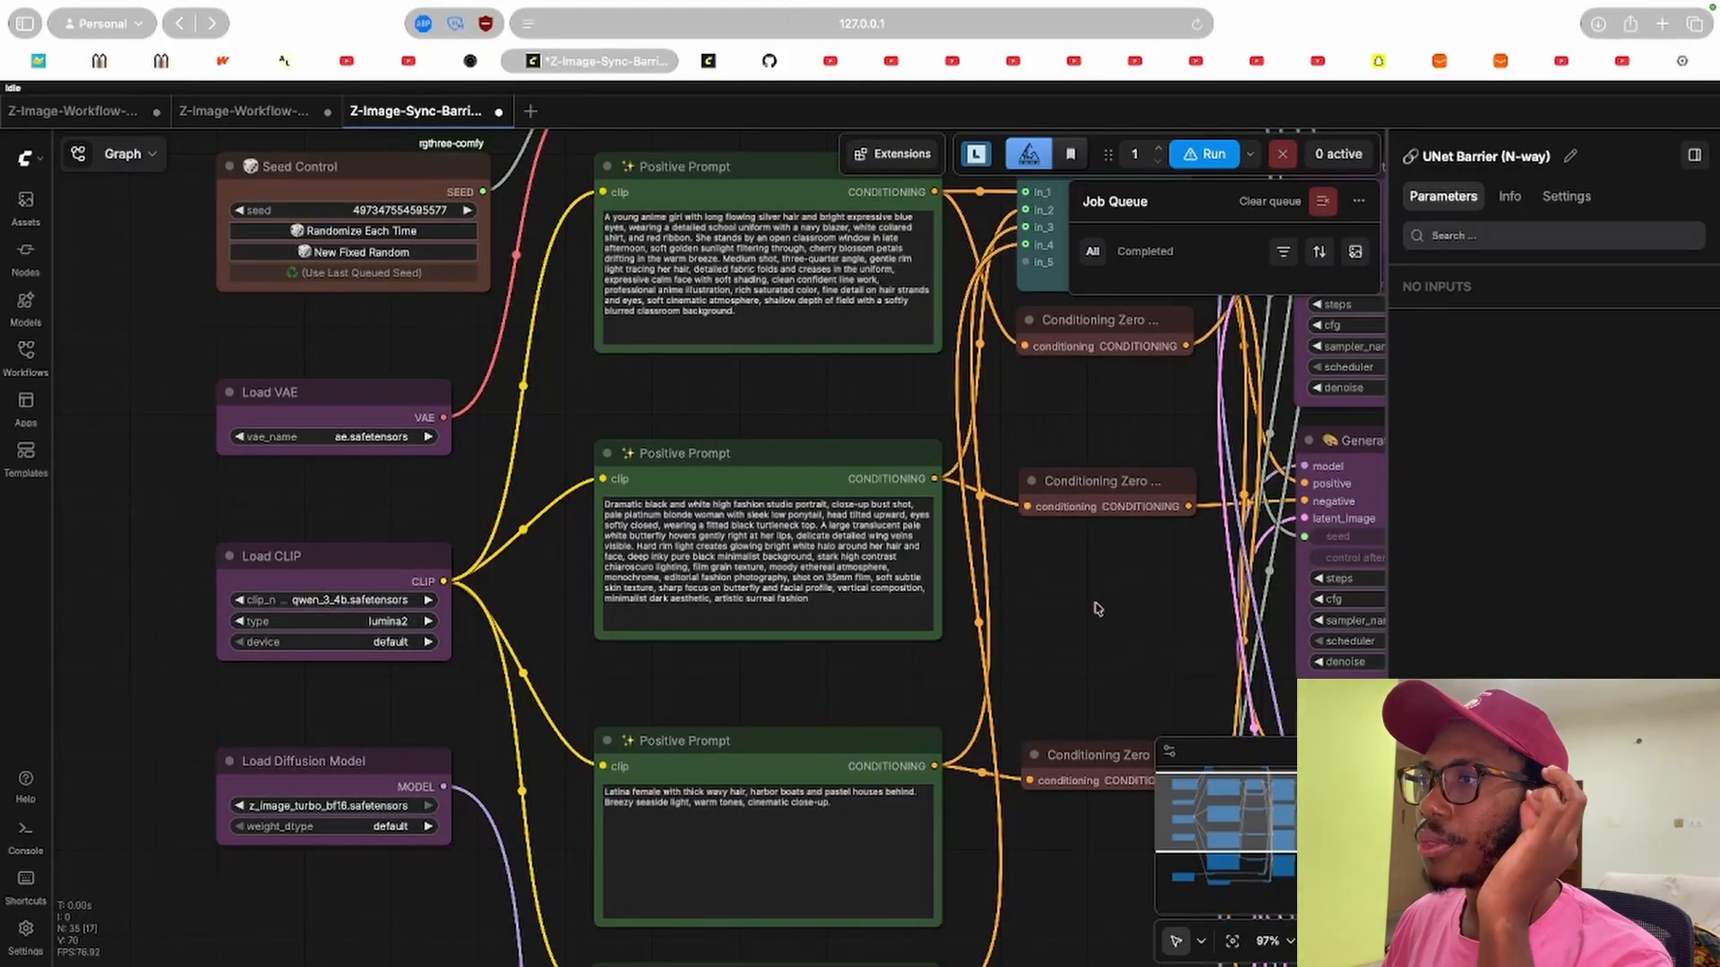
Follow the chain to the VAE Decode and Save Image nodes and select the Generate Image nodes.
{"action": "left_click_drag", "start_coordinate": [1018, 607], "coordinate": [82, 599]}
{"action": "left_click_drag", "start_coordinate": [665, 598], "coordinate": [565, 649]}
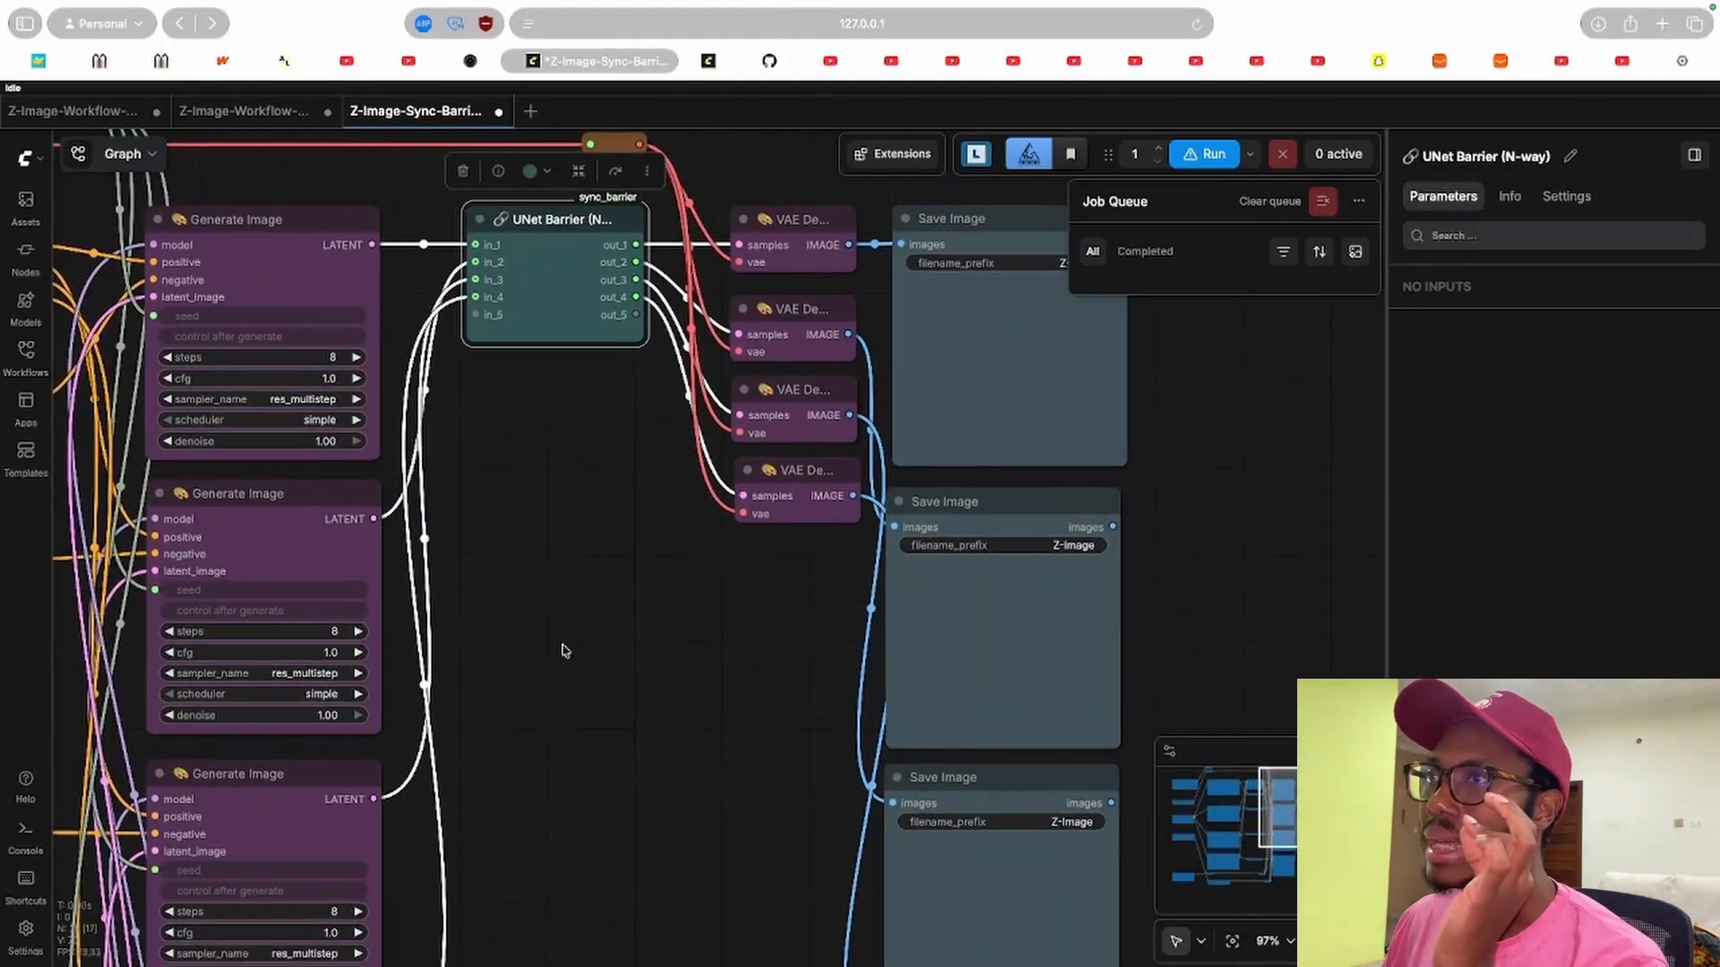
{"action": "left_click_drag", "start_coordinate": [570, 554], "coordinate": [896, 405]}
{"action": "left_click", "coordinate": [430, 257]}
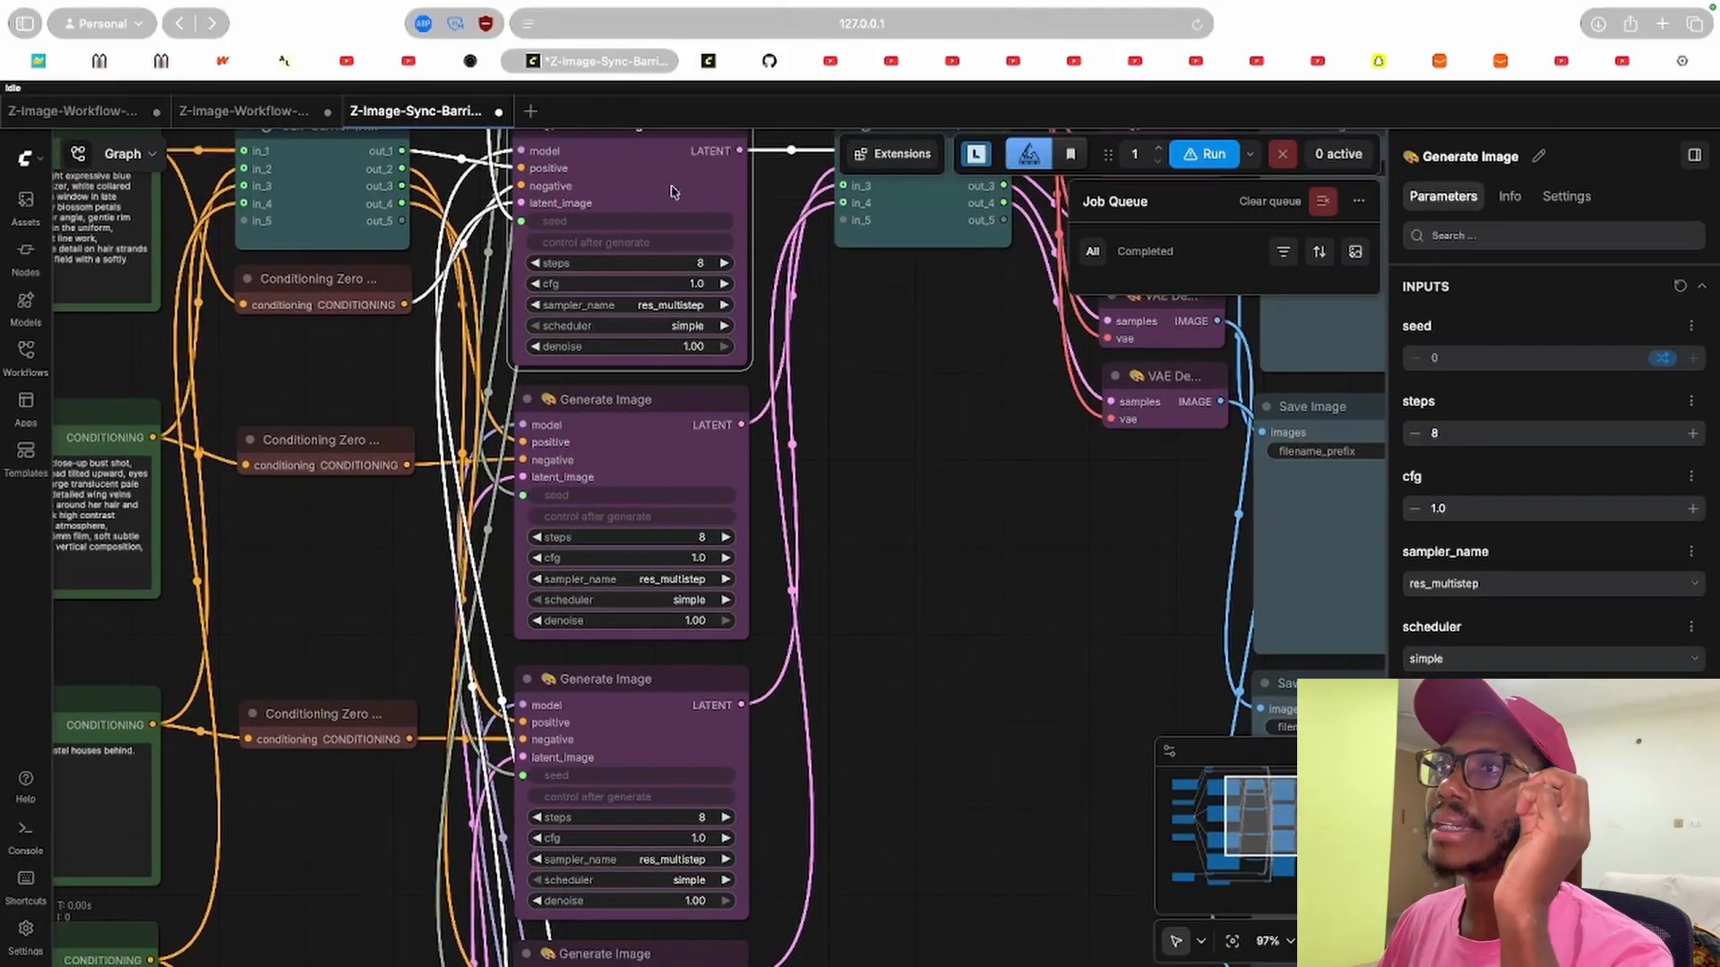
{"action": "left_click", "coordinate": [621, 392]}
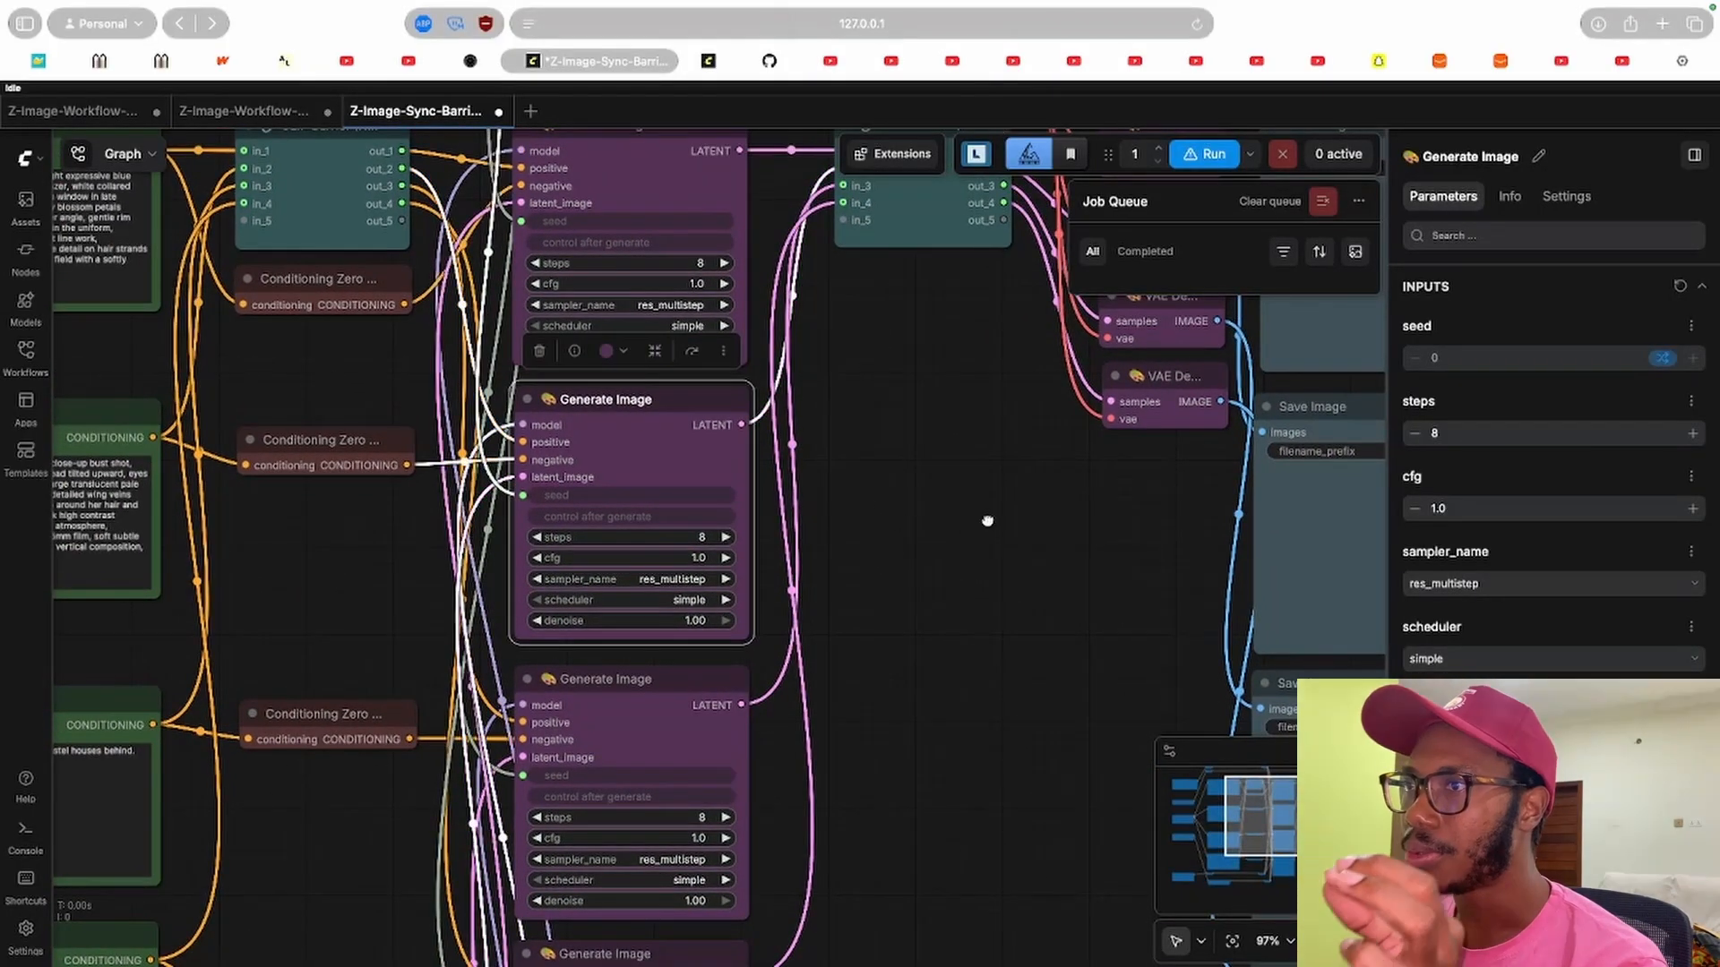
{"action": "scroll", "coordinate": [799, 506], "scroll_direction": "down", "scroll_amount": 5}
{"action": "left_click_drag", "start_coordinate": [1009, 495], "coordinate": [813, 936]}
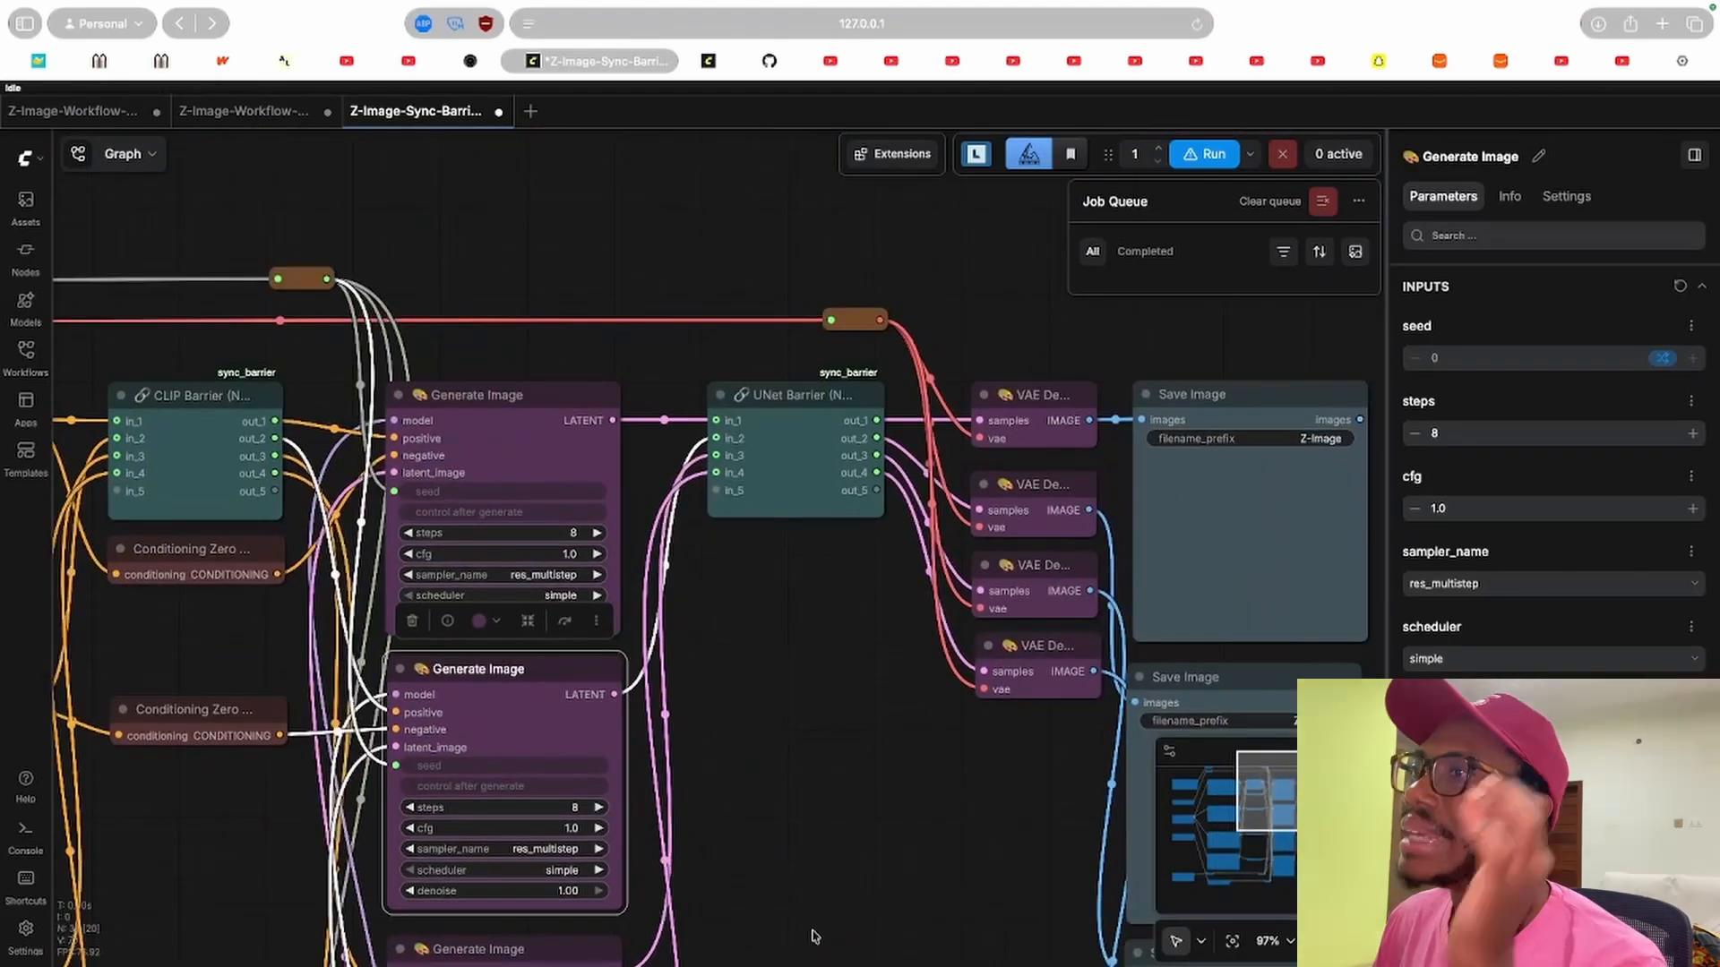
Compare a Generate Image node with the UNet Barrier node its latent output connects to.
{"action": "left_click", "coordinate": [781, 401]}
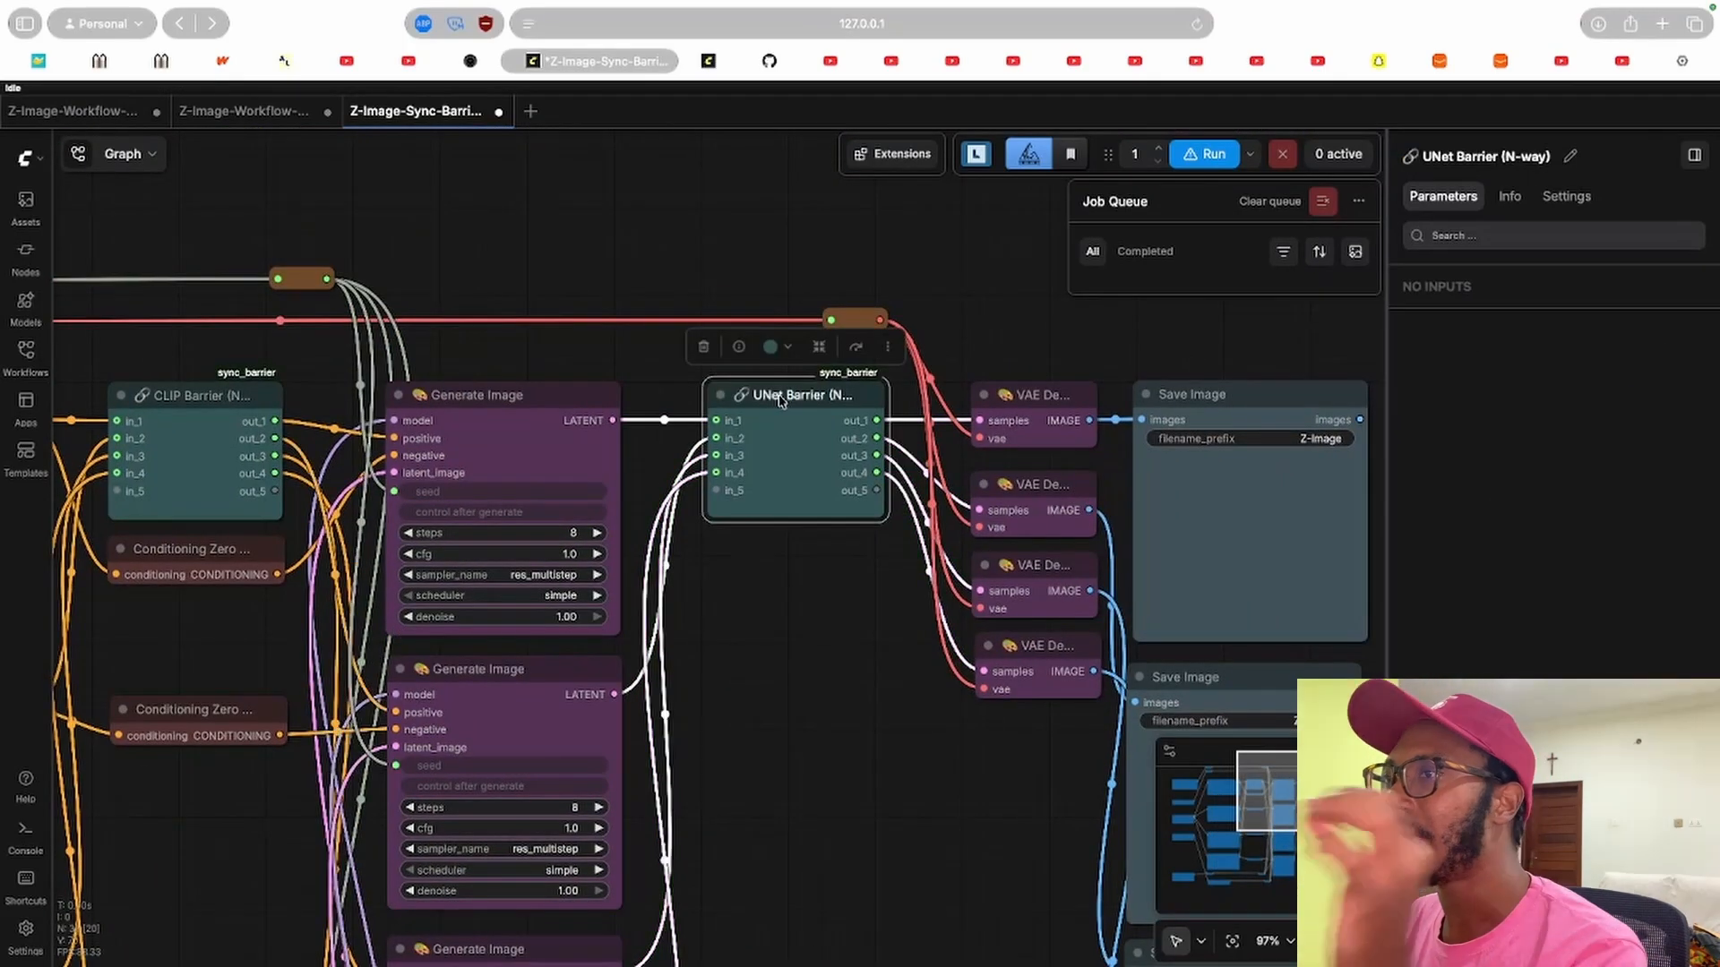
{"action": "left_click", "coordinate": [578, 412]}
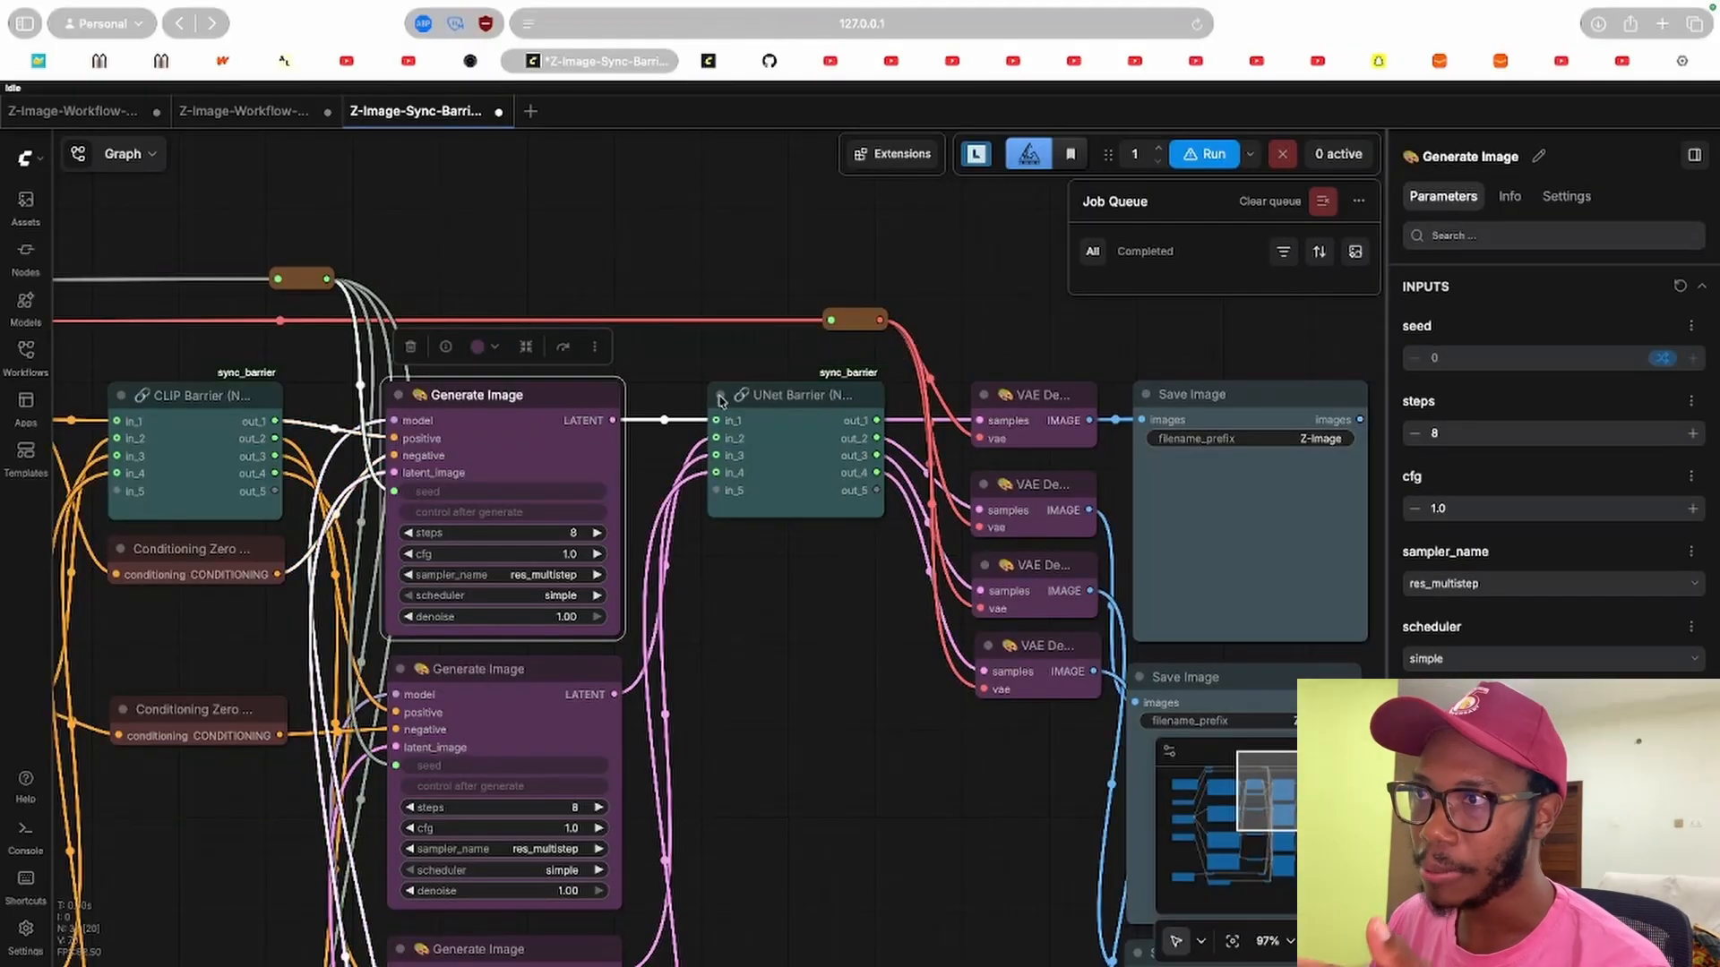
{"action": "left_click", "coordinate": [781, 401]}
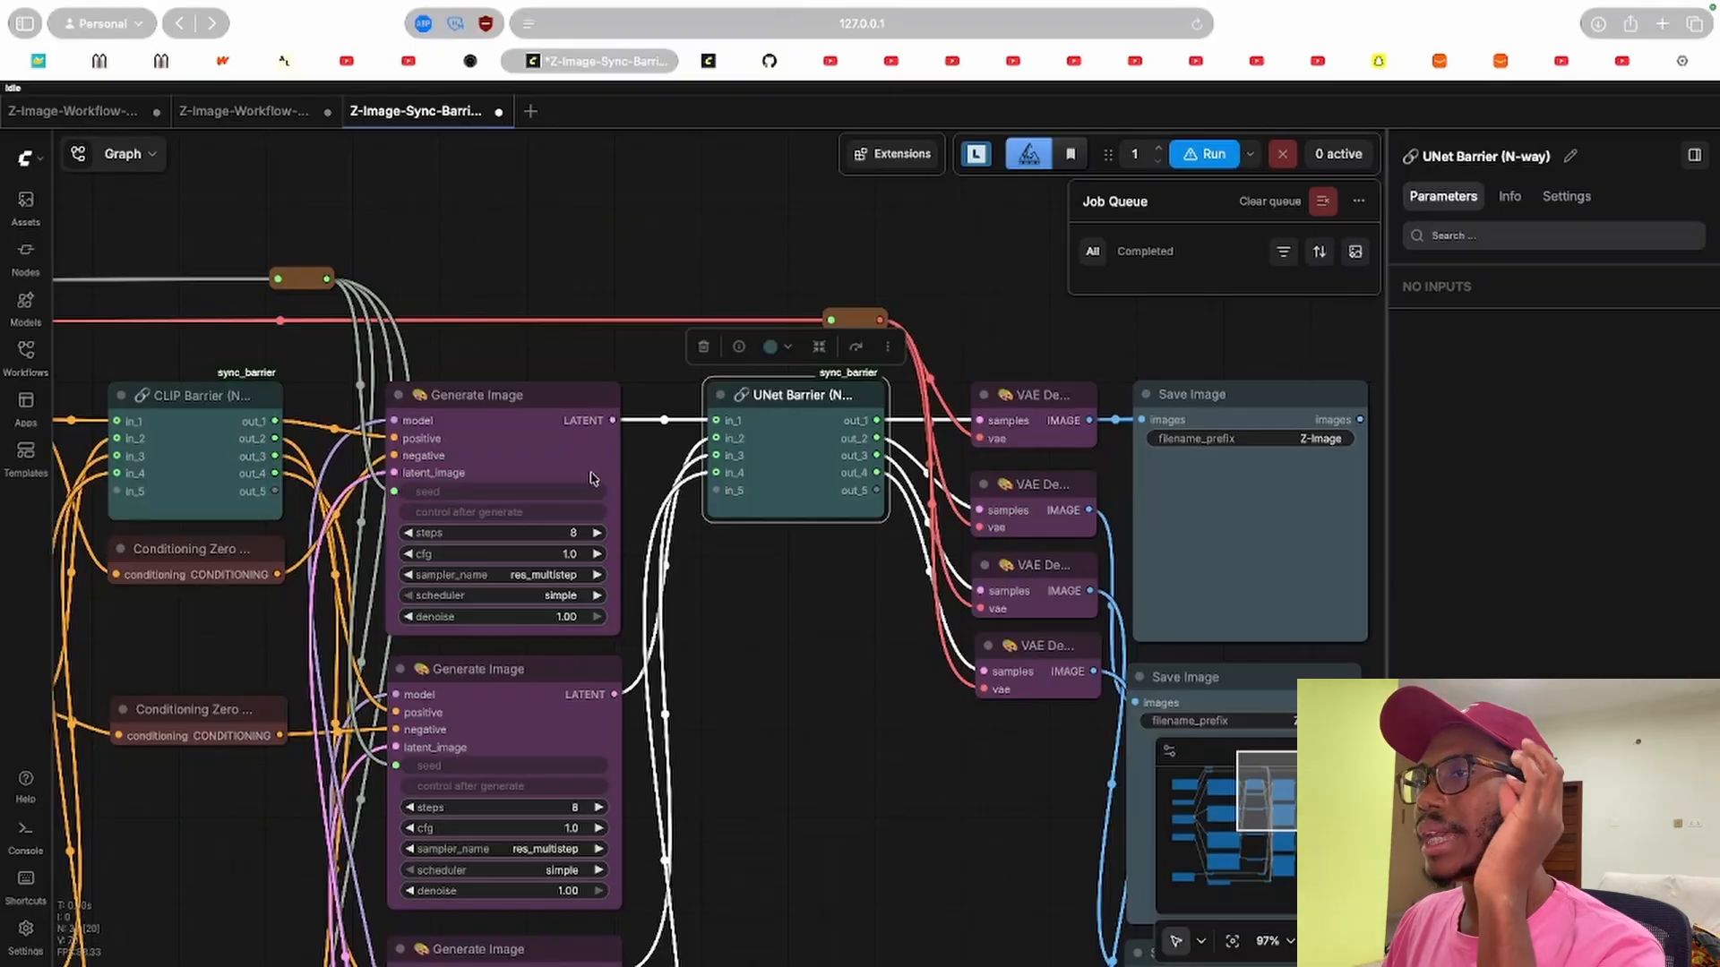
{"action": "left_click", "coordinate": [538, 679]}
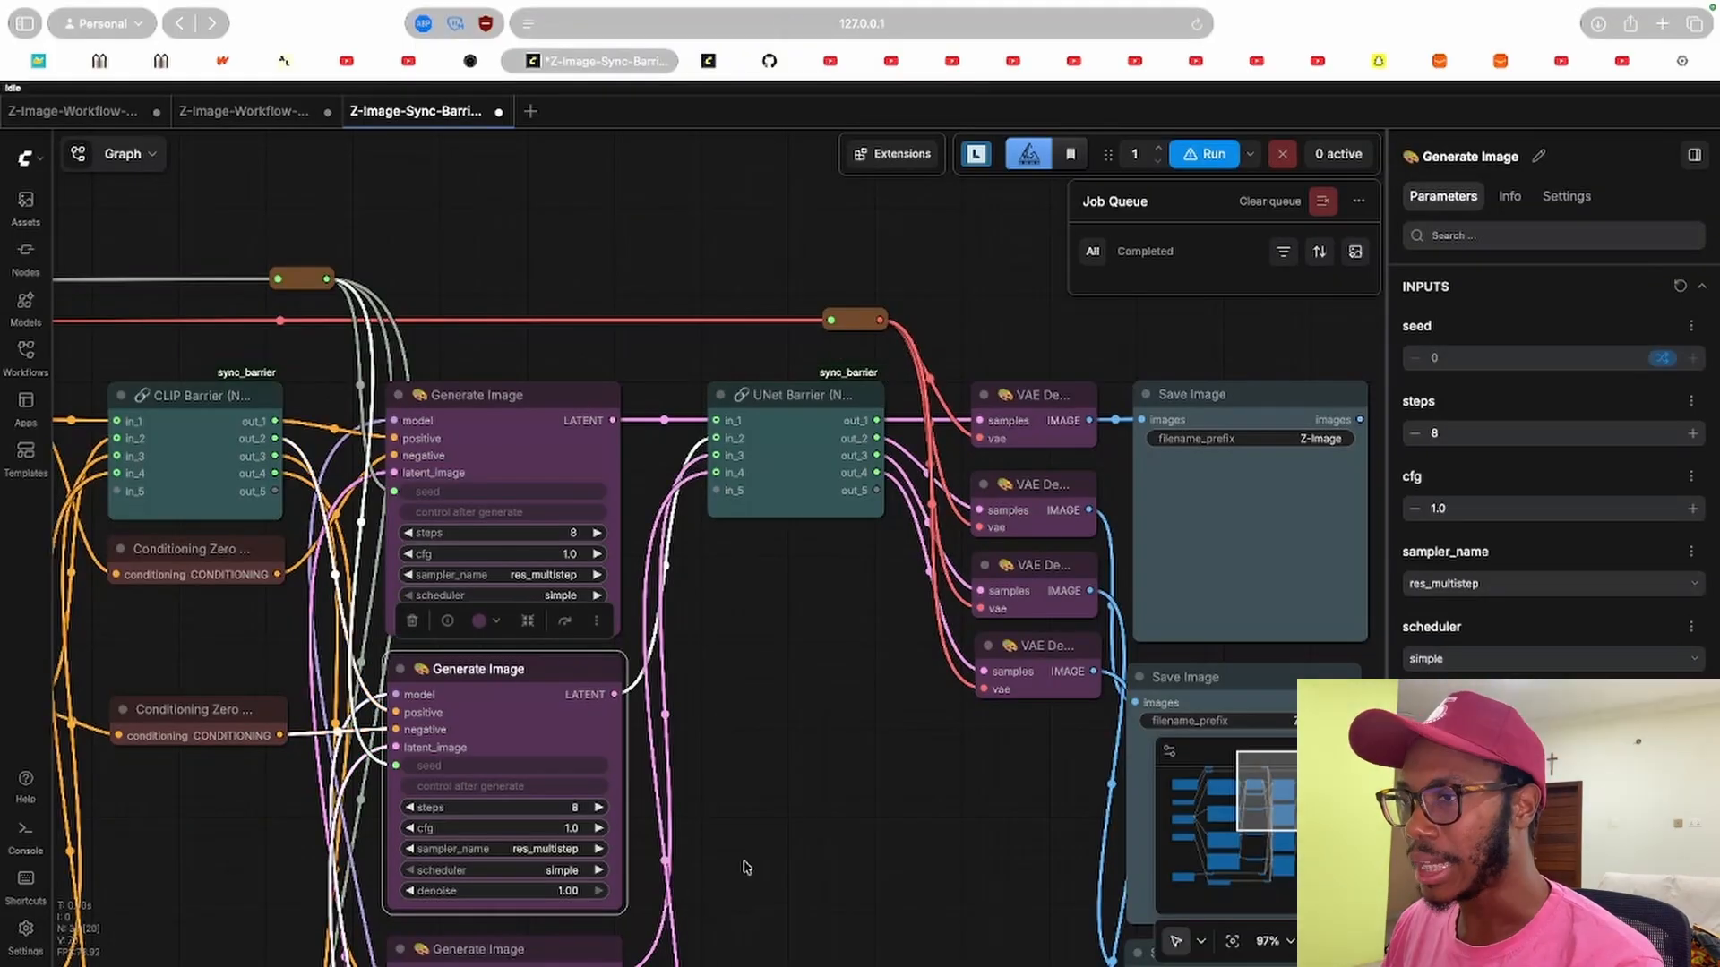
{"action": "left_click_drag", "start_coordinate": [824, 818], "coordinate": [768, 812]}
{"action": "left_click", "coordinate": [742, 392]}
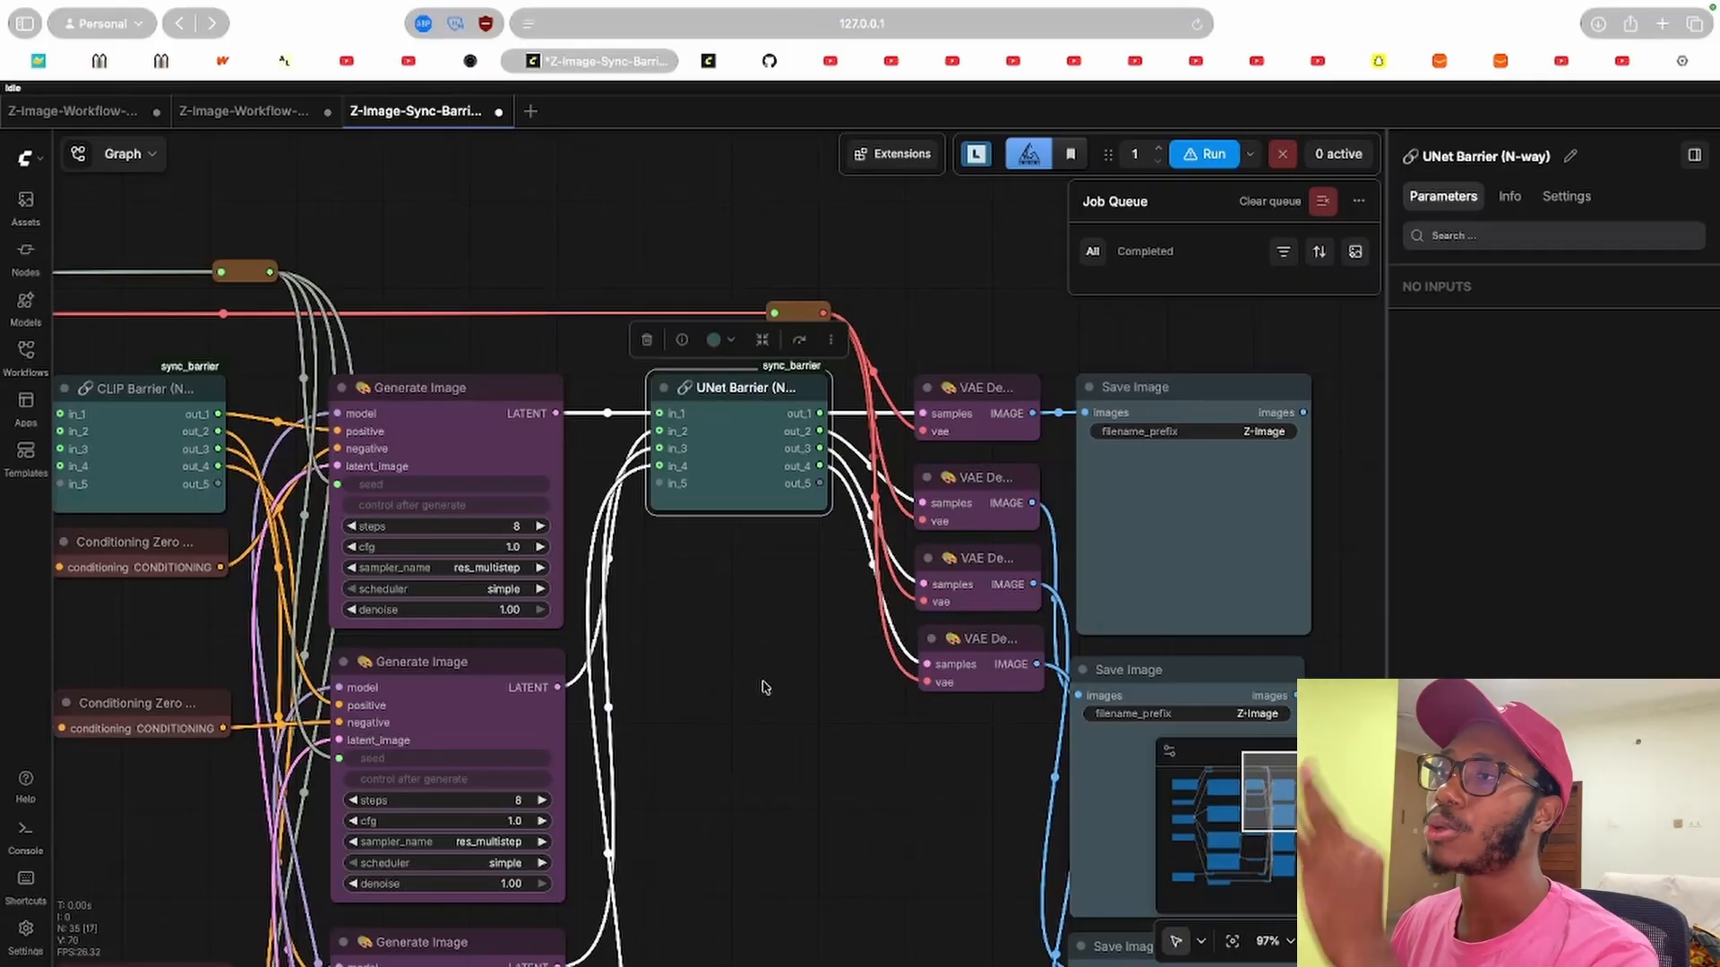
Return to the loader nodes and select the Load VAE node to inspect it.
{"action": "scroll", "coordinate": [769, 685], "scroll_direction": "left", "scroll_amount": 10}
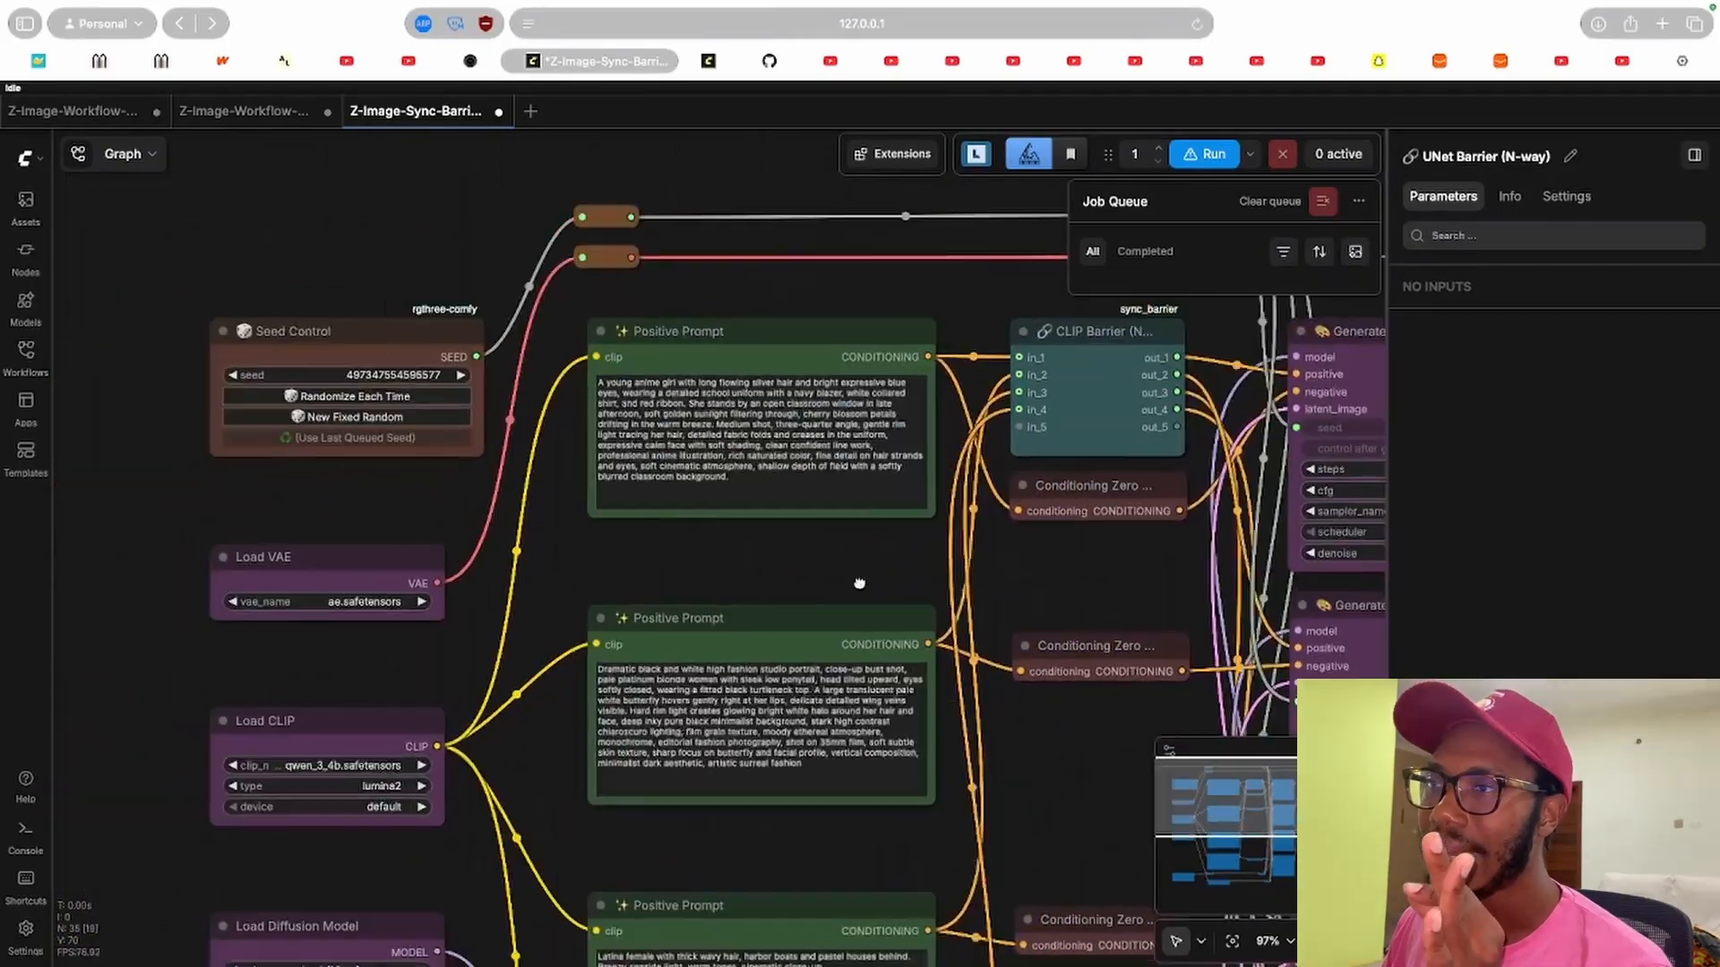
{"action": "scroll", "coordinate": [414, 643], "scroll_direction": "left", "scroll_amount": 4}
{"action": "scroll", "coordinate": [415, 643], "scroll_direction": "down", "scroll_amount": 3}
{"action": "left_click", "coordinate": [461, 504]}
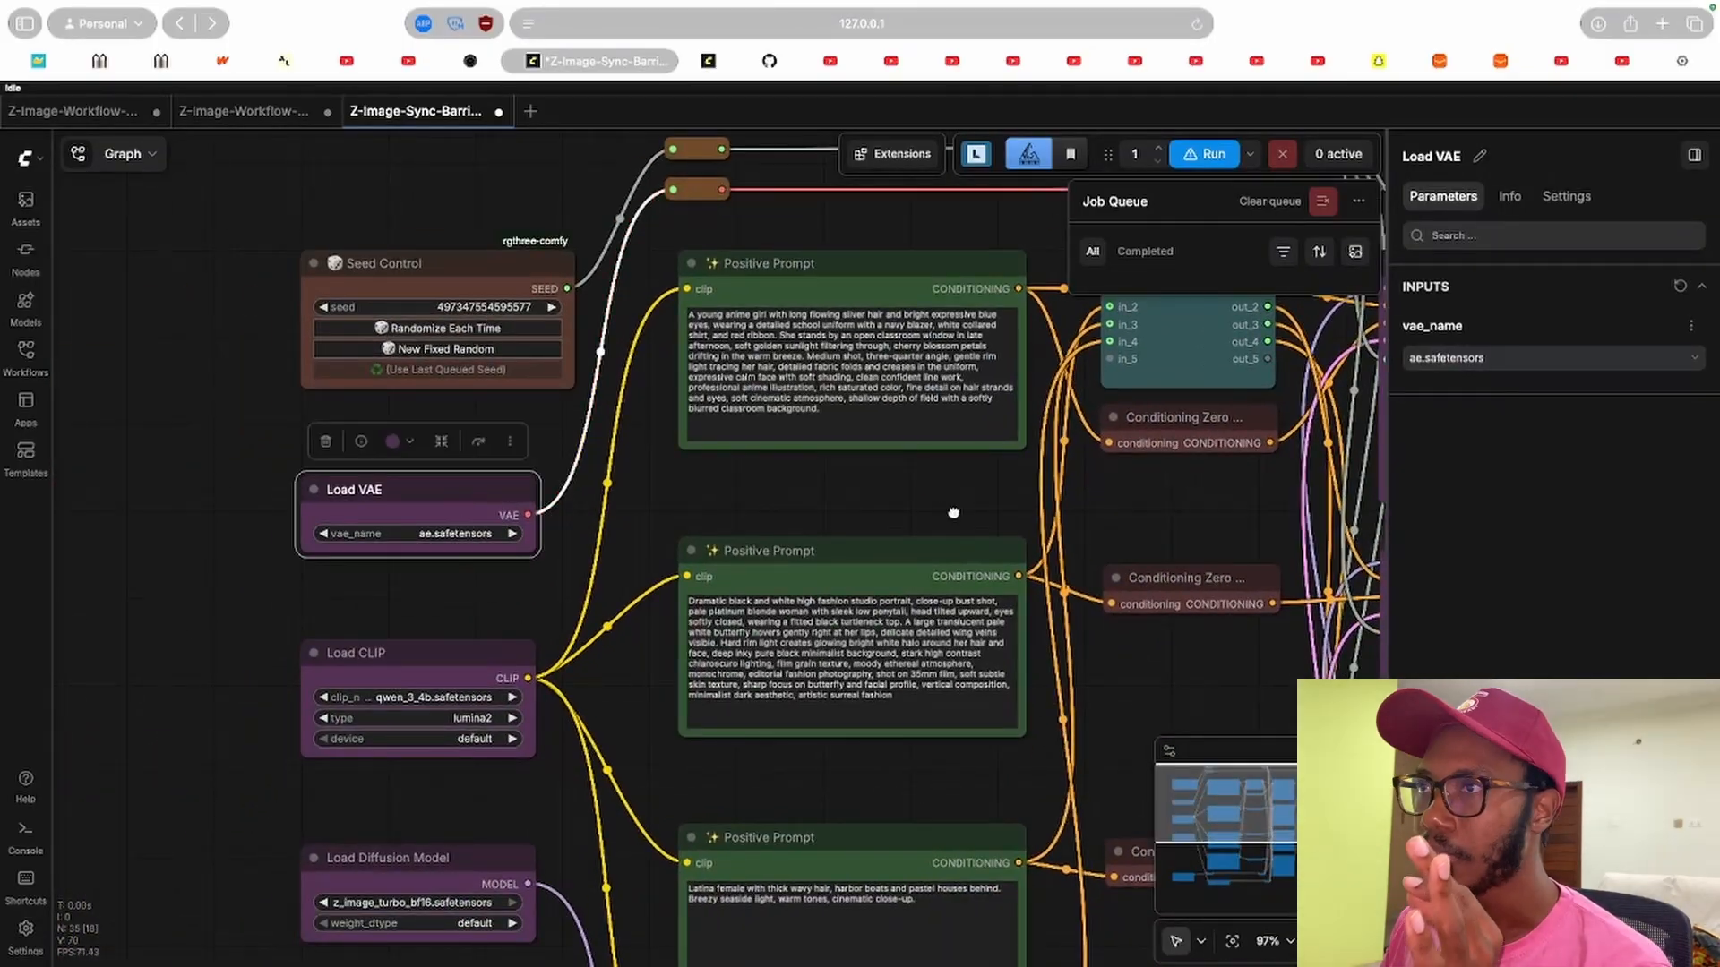
Inspect the VAE Decode and Save Image nodes at the end of the sync-barrier workflow.
{"action": "scroll", "coordinate": [747, 483], "scroll_direction": "right", "scroll_amount": 15}
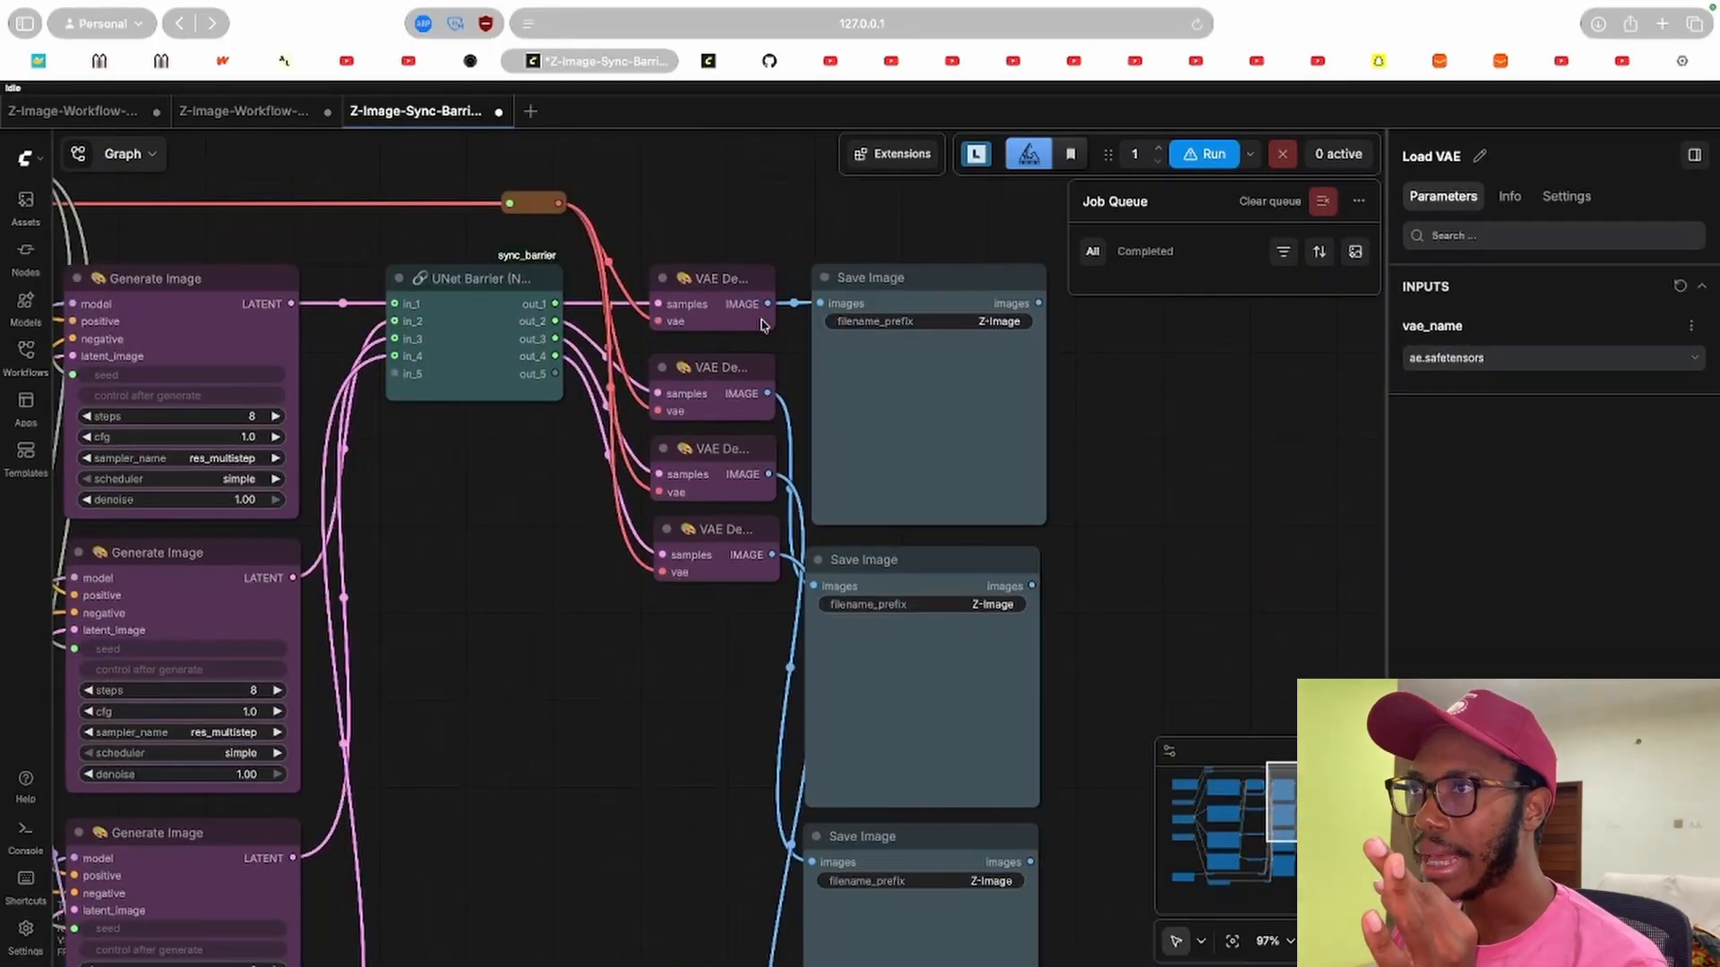
{"action": "left_click", "coordinate": [734, 283]}
{"action": "left_click", "coordinate": [913, 373]}
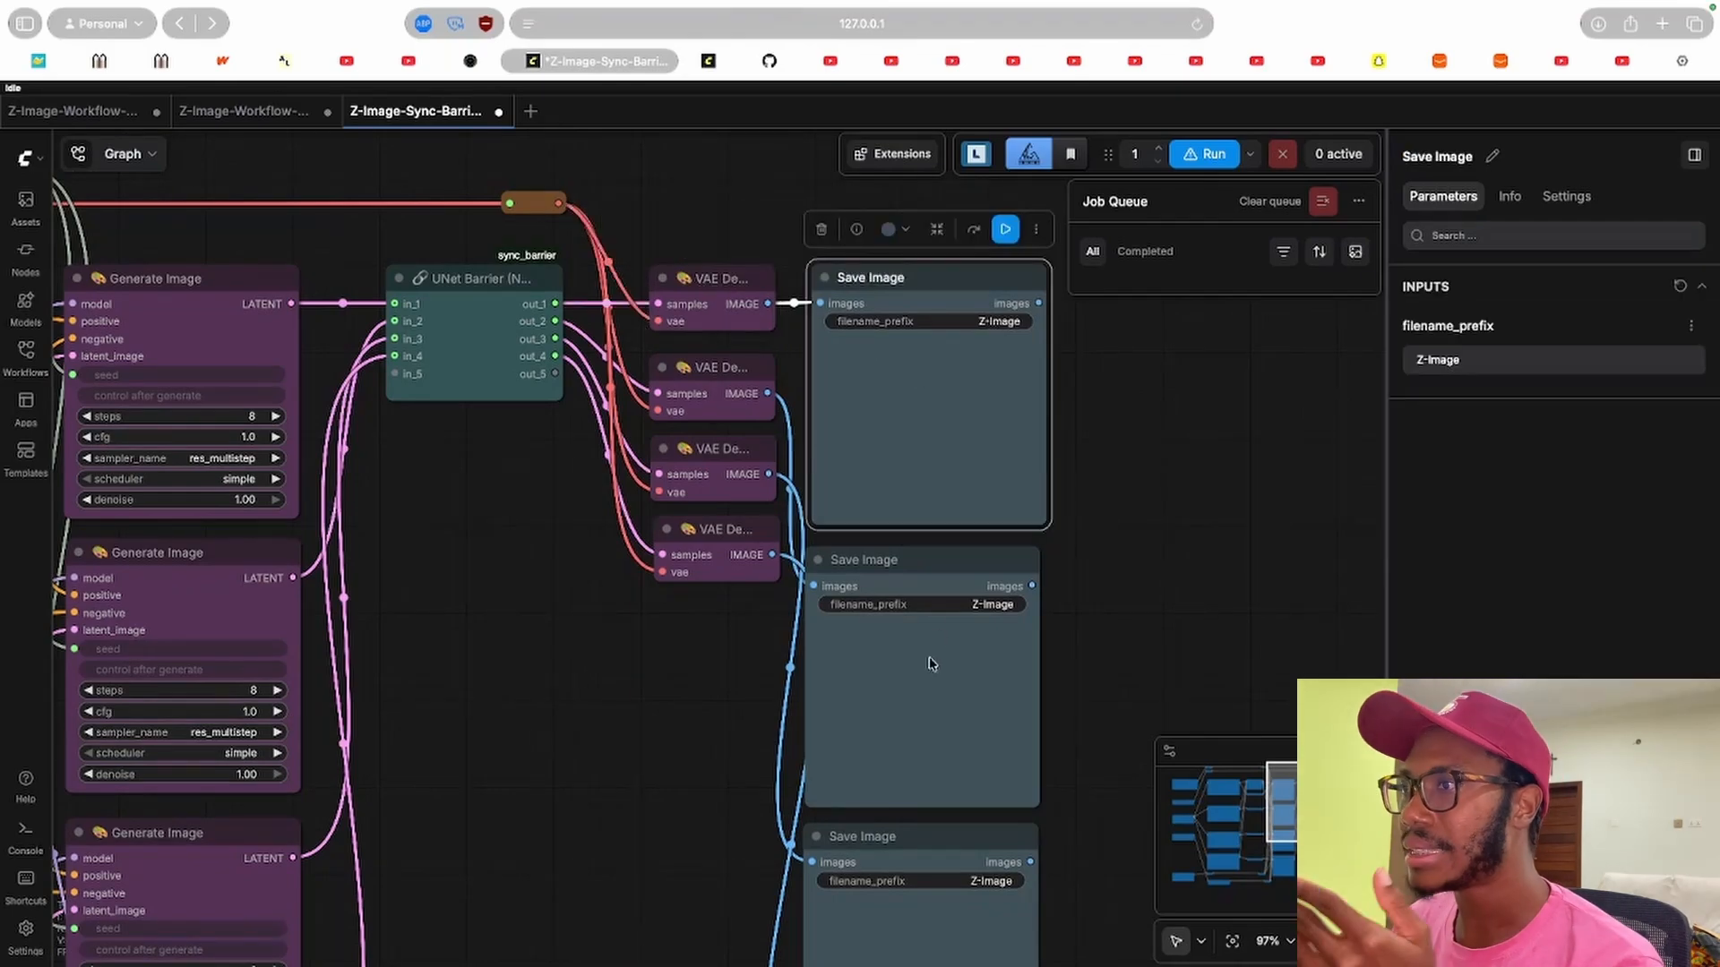
{"action": "left_click", "coordinate": [926, 660]}
{"action": "scroll", "coordinate": [986, 645], "scroll_direction": "down", "scroll_amount": 5}
{"action": "left_click", "coordinate": [985, 637]}
{"action": "scroll", "coordinate": [985, 716], "scroll_direction": "down", "scroll_amount": 3}
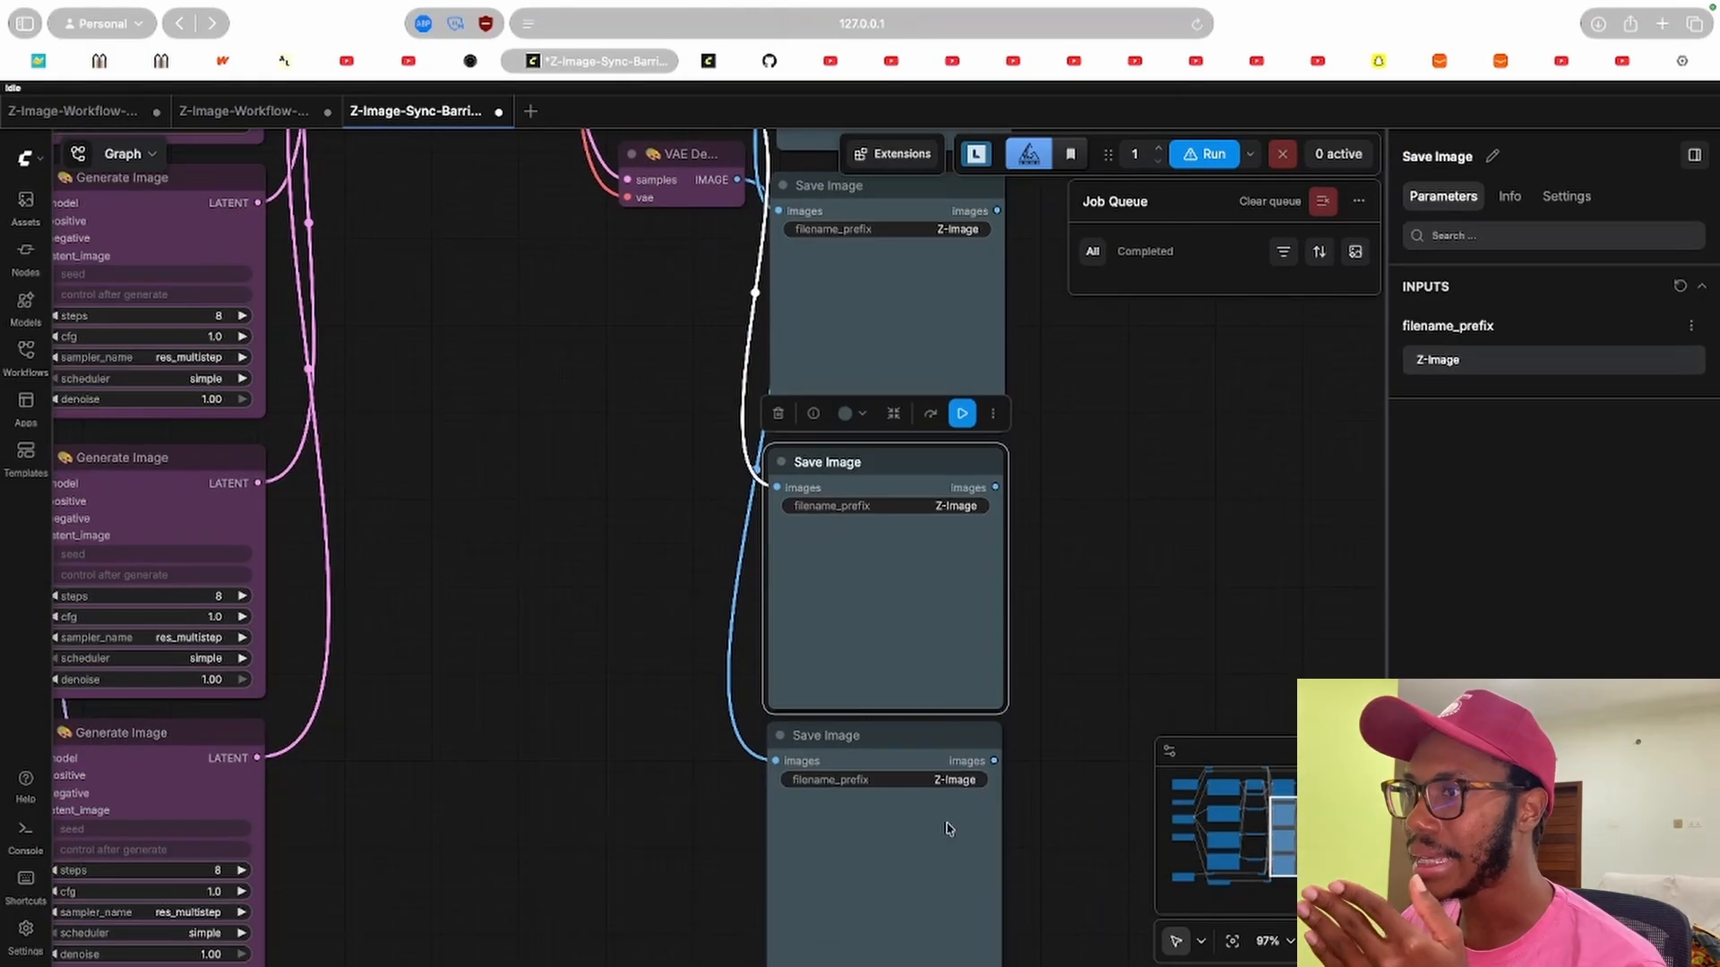
{"action": "left_click", "coordinate": [932, 847]}
{"action": "left_click_drag", "start_coordinate": [1112, 483], "coordinate": [1051, 543]}
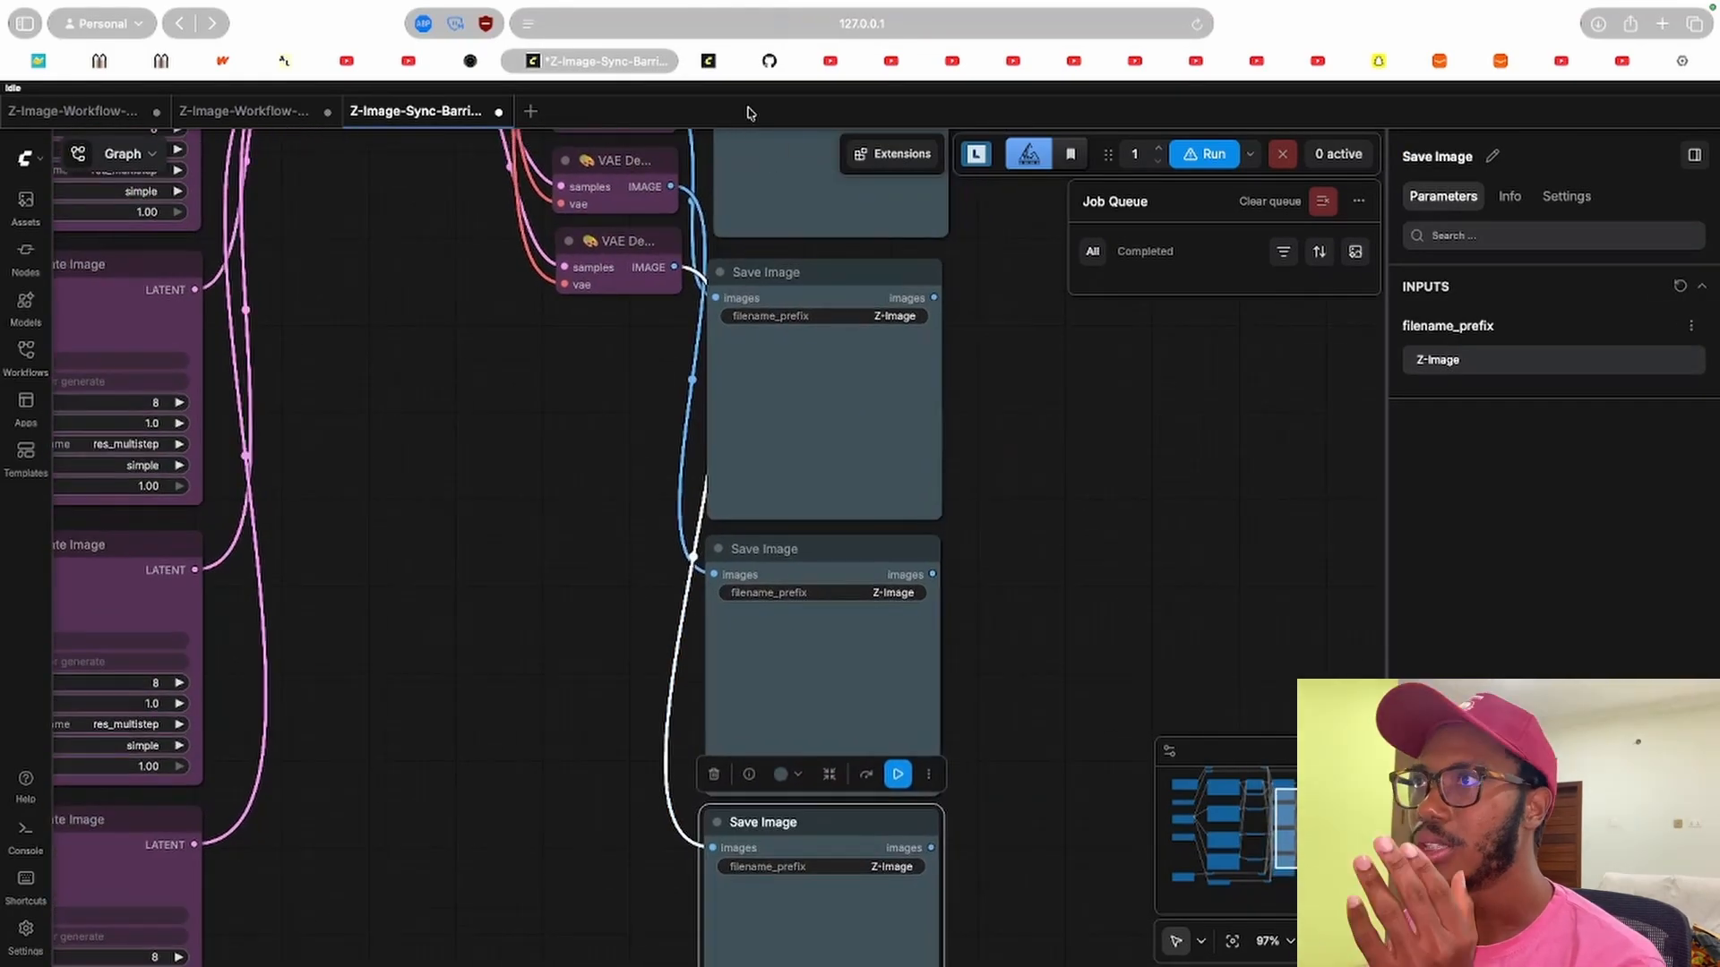
Switch to the ComfyUI-ModelPhaseSync GitHub repository and scroll through its README.
{"action": "left_click", "coordinate": [769, 61]}
{"action": "scroll", "coordinate": [645, 412], "scroll_direction": "up", "scroll_amount": 10}
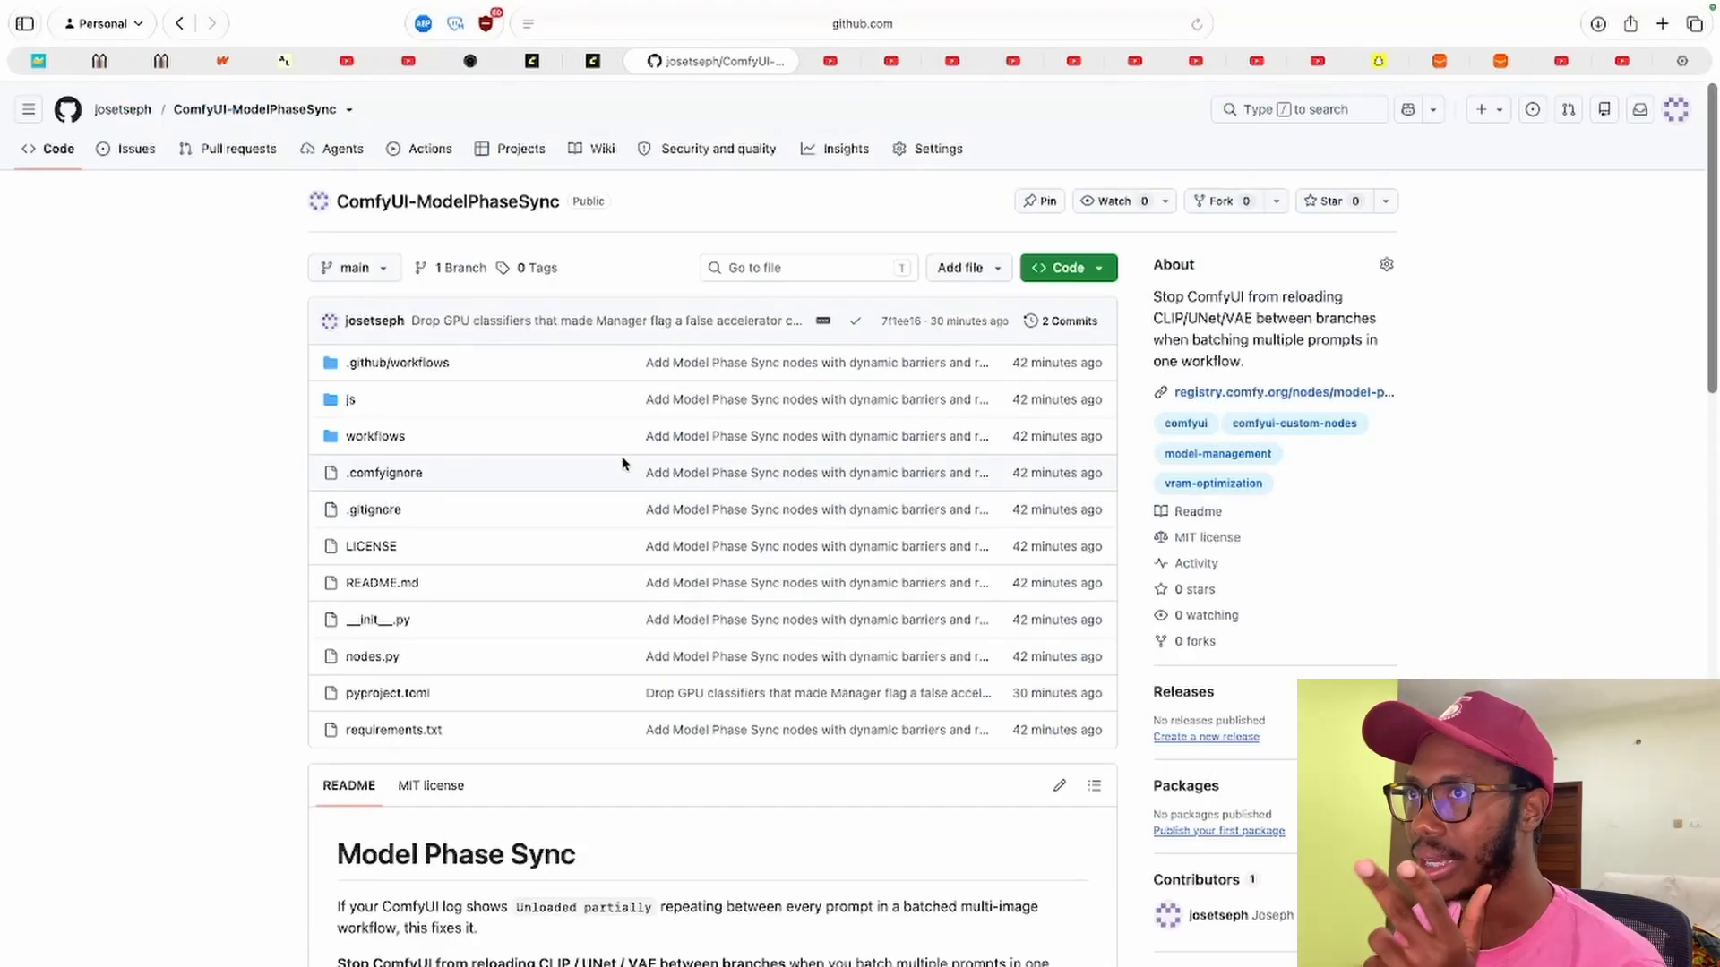
{"action": "scroll", "coordinate": [215, 483], "scroll_direction": "down", "scroll_amount": 1}
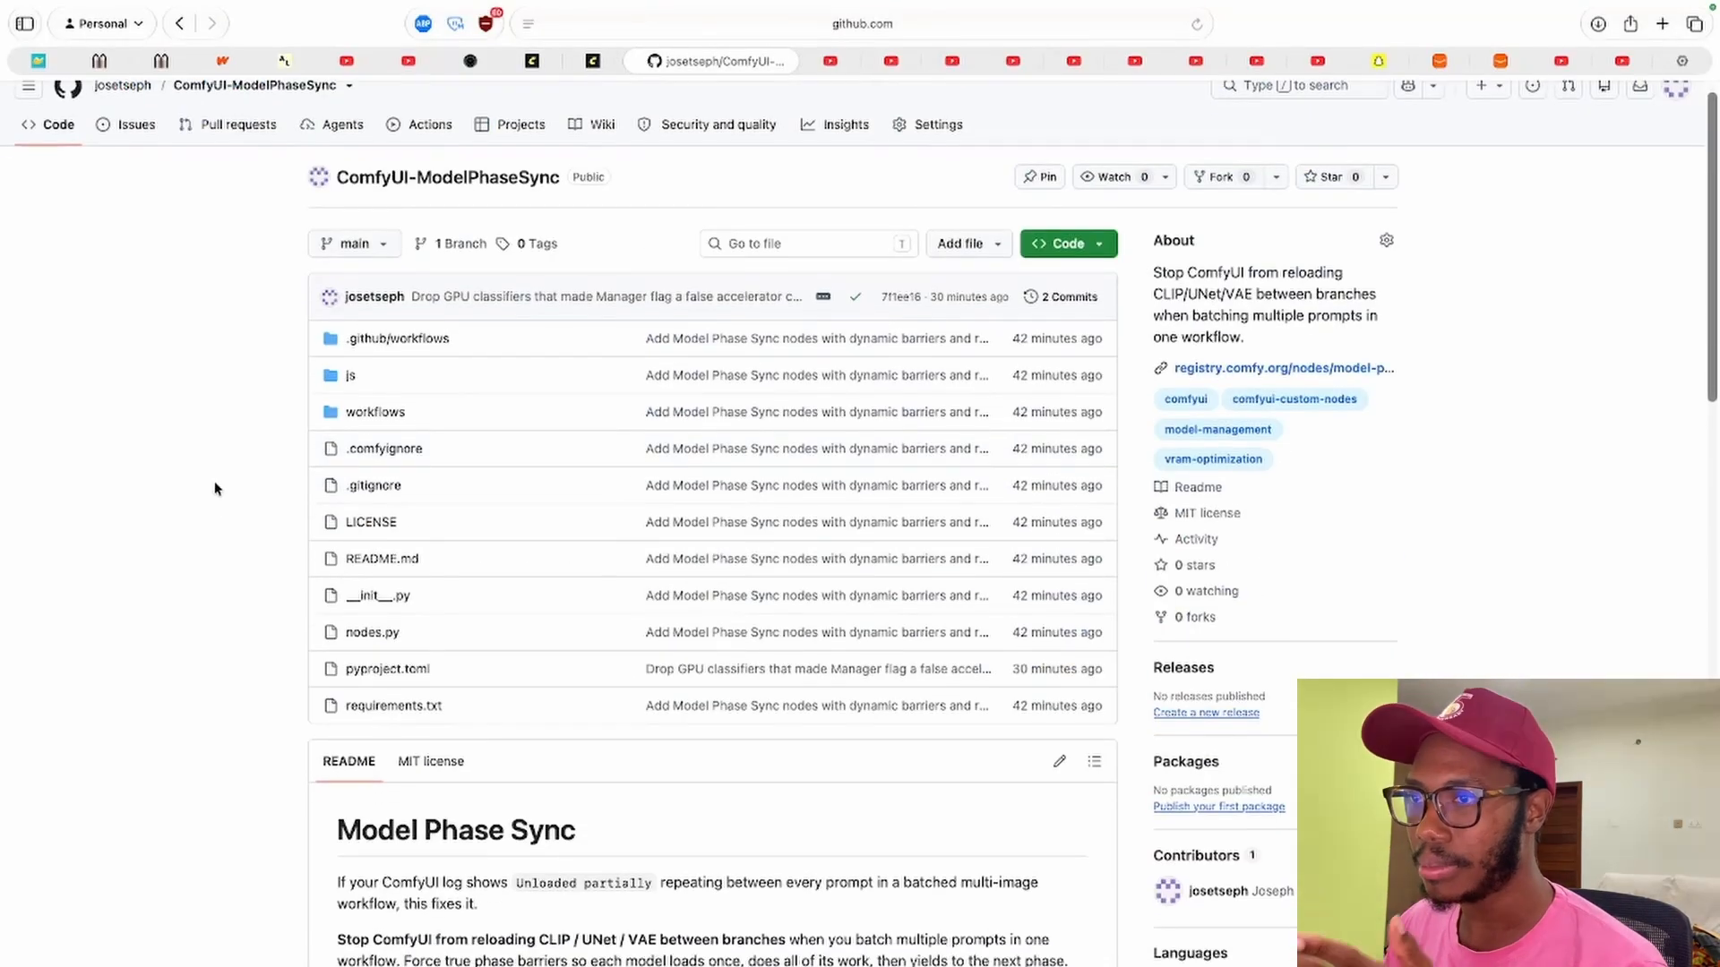
{"action": "scroll", "coordinate": [213, 481], "scroll_direction": "down", "scroll_amount": 5}
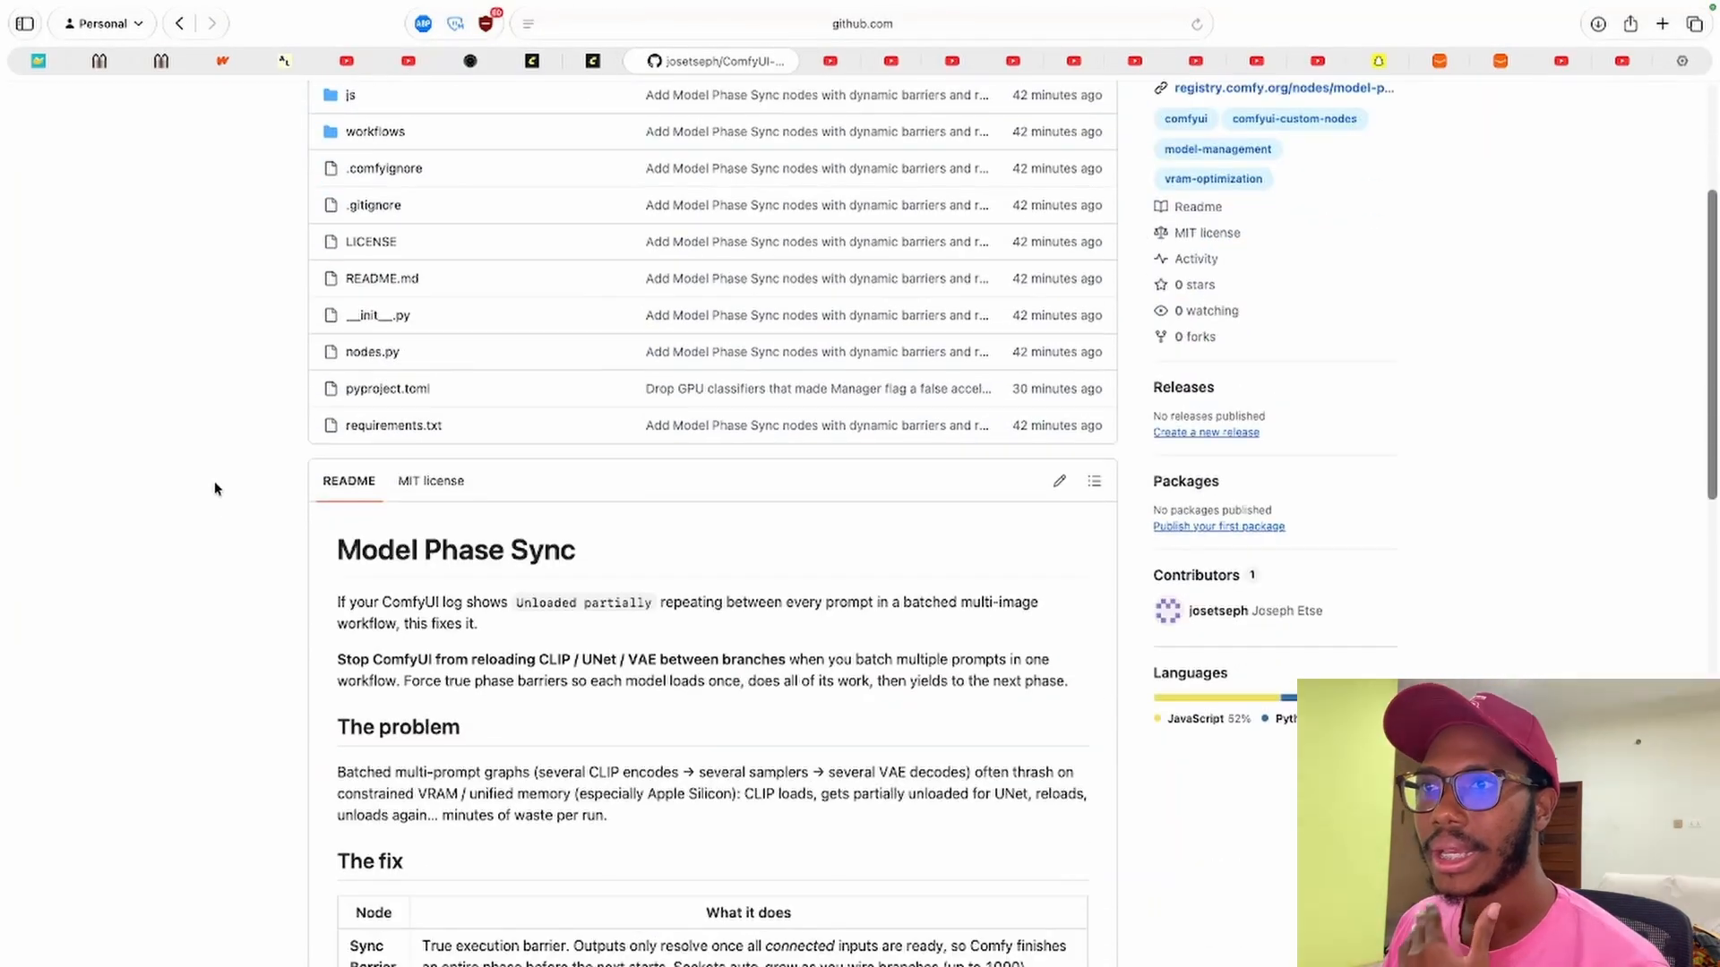
{"action": "scroll", "coordinate": [500, 335], "scroll_direction": "down", "scroll_amount": 5}
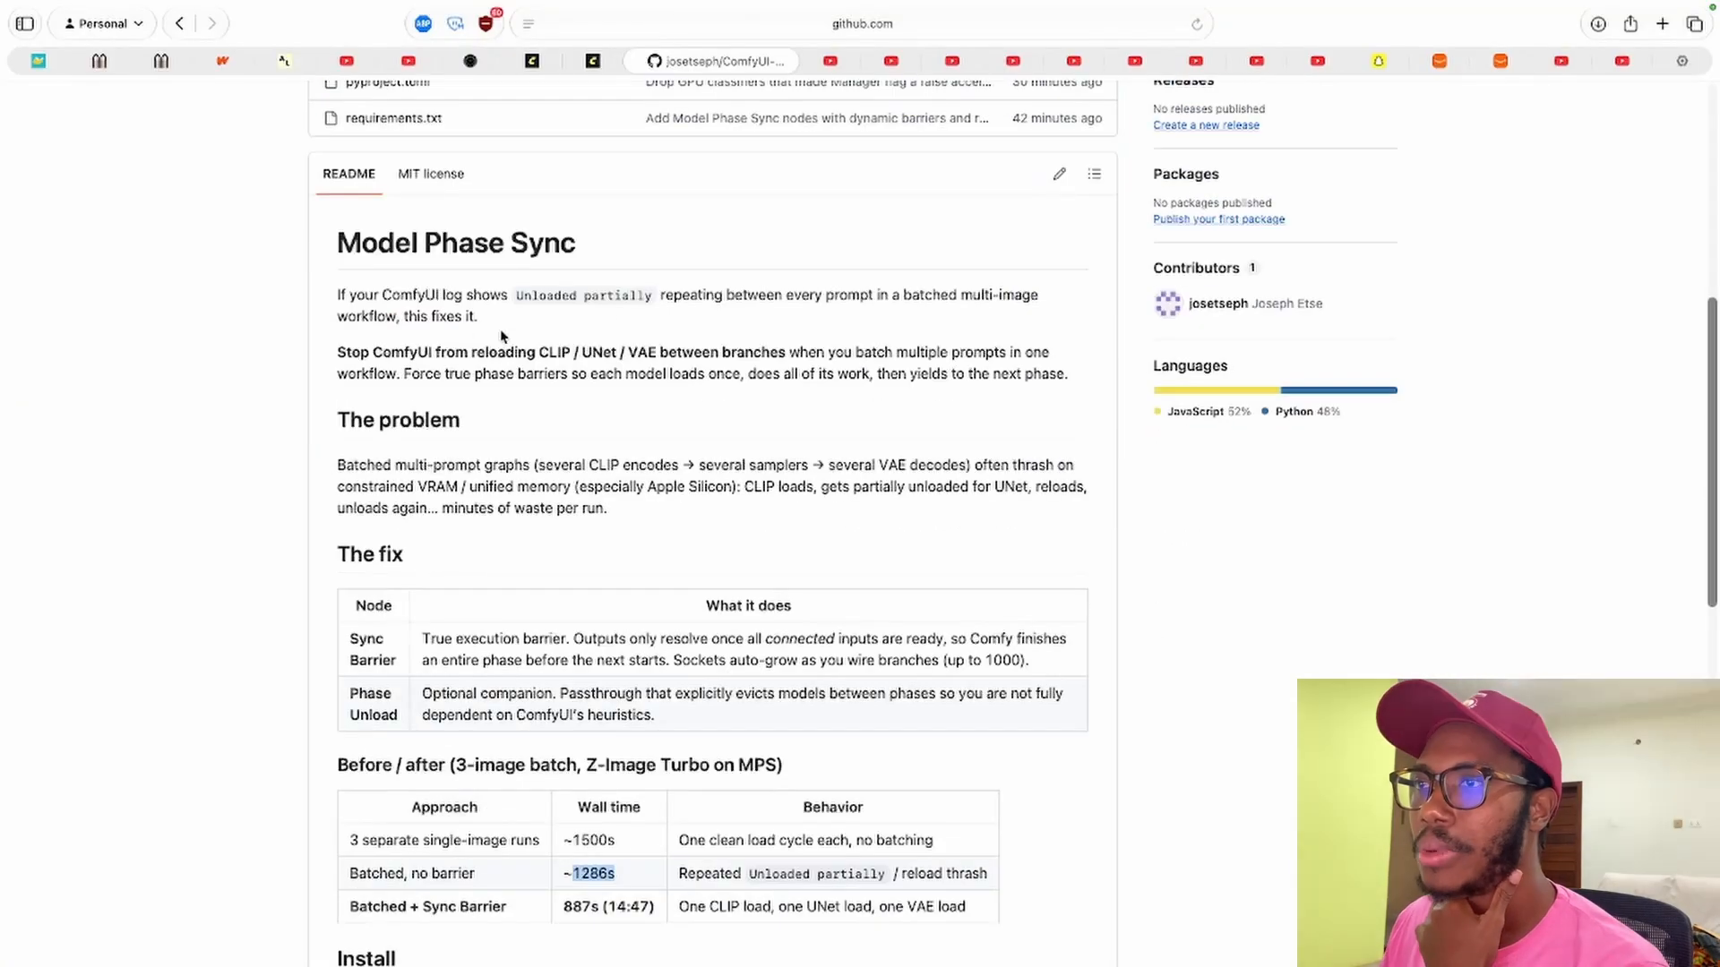
Read the README's problem and fix sections and the before/after wall-time table.
{"action": "left_click", "coordinate": [204, 396]}
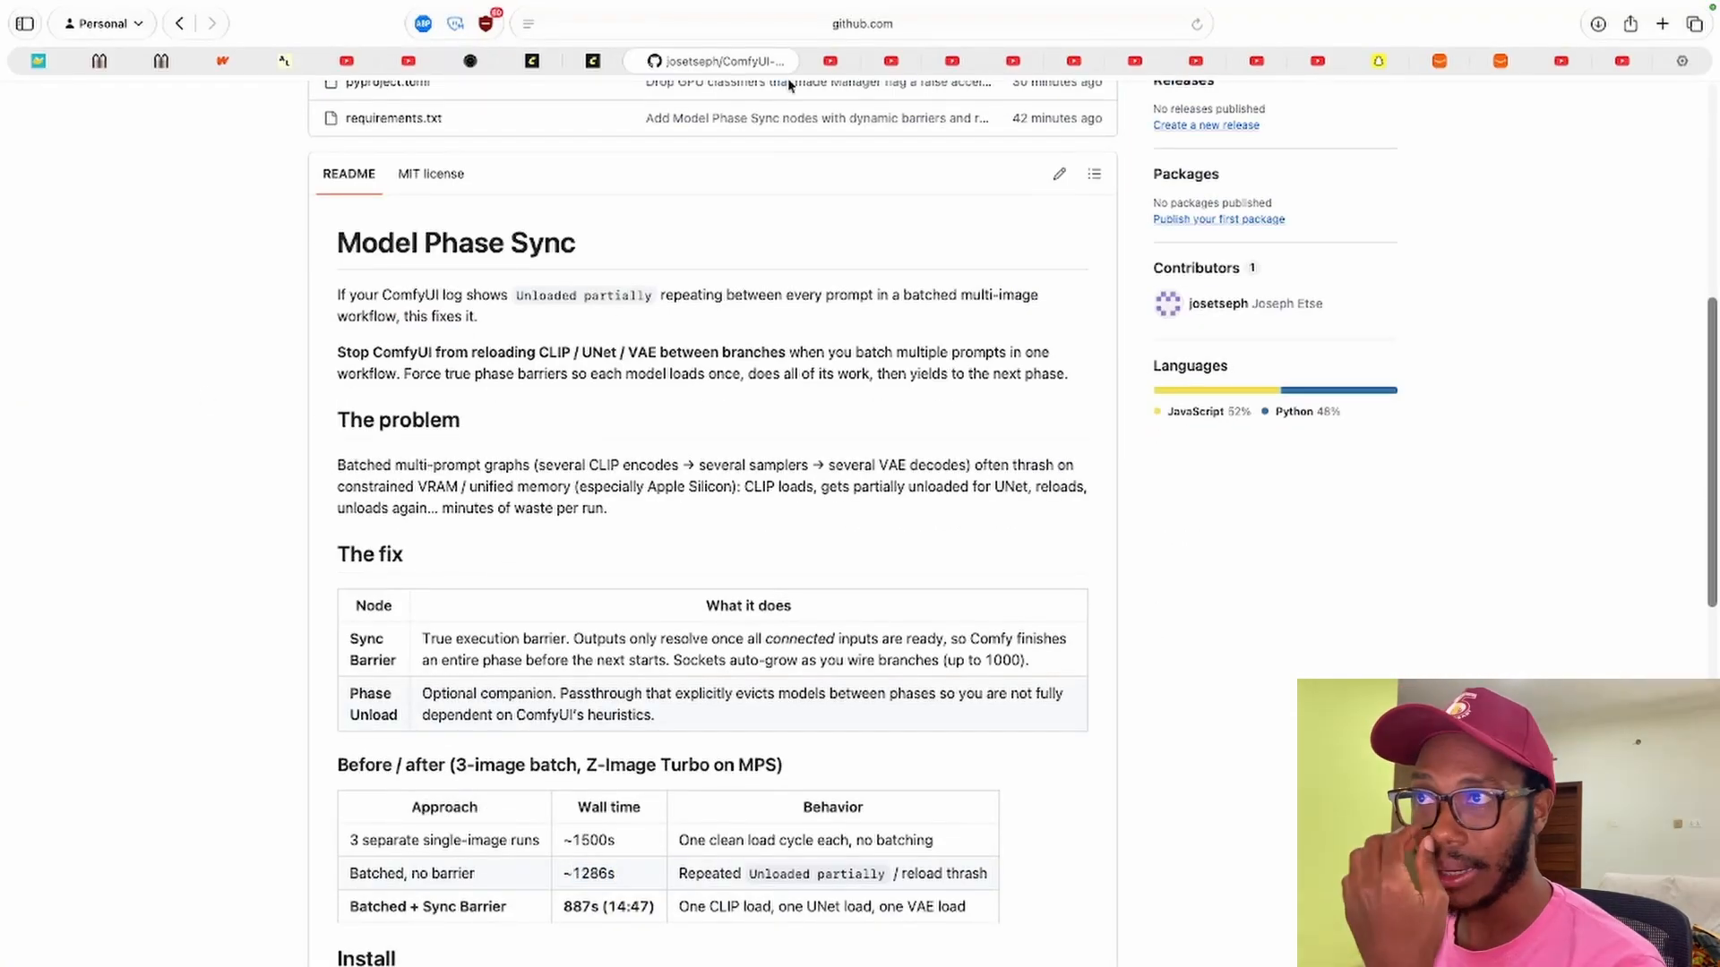
{"action": "left_click_drag", "start_coordinate": [403, 659], "coordinate": [251, 431]}
{"action": "left_click", "coordinate": [239, 465]}
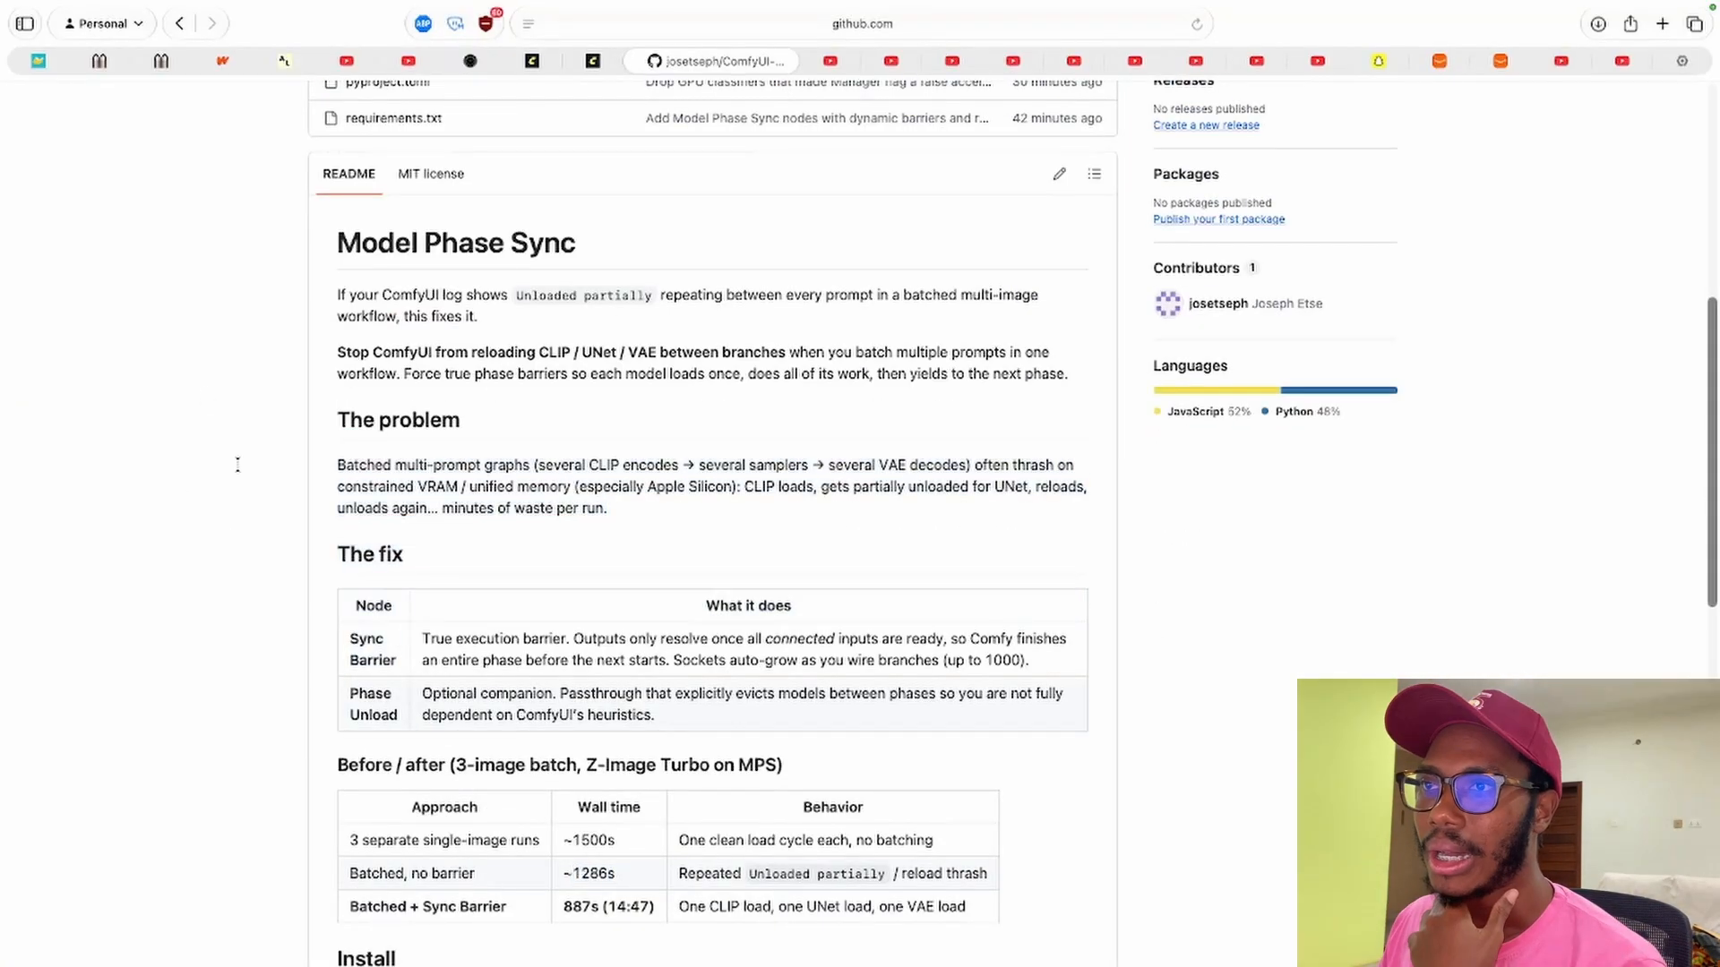
{"action": "scroll", "coordinate": [238, 465], "scroll_direction": "down", "scroll_amount": 2}
{"action": "scroll", "coordinate": [238, 465], "scroll_direction": "up", "scroll_amount": 1}
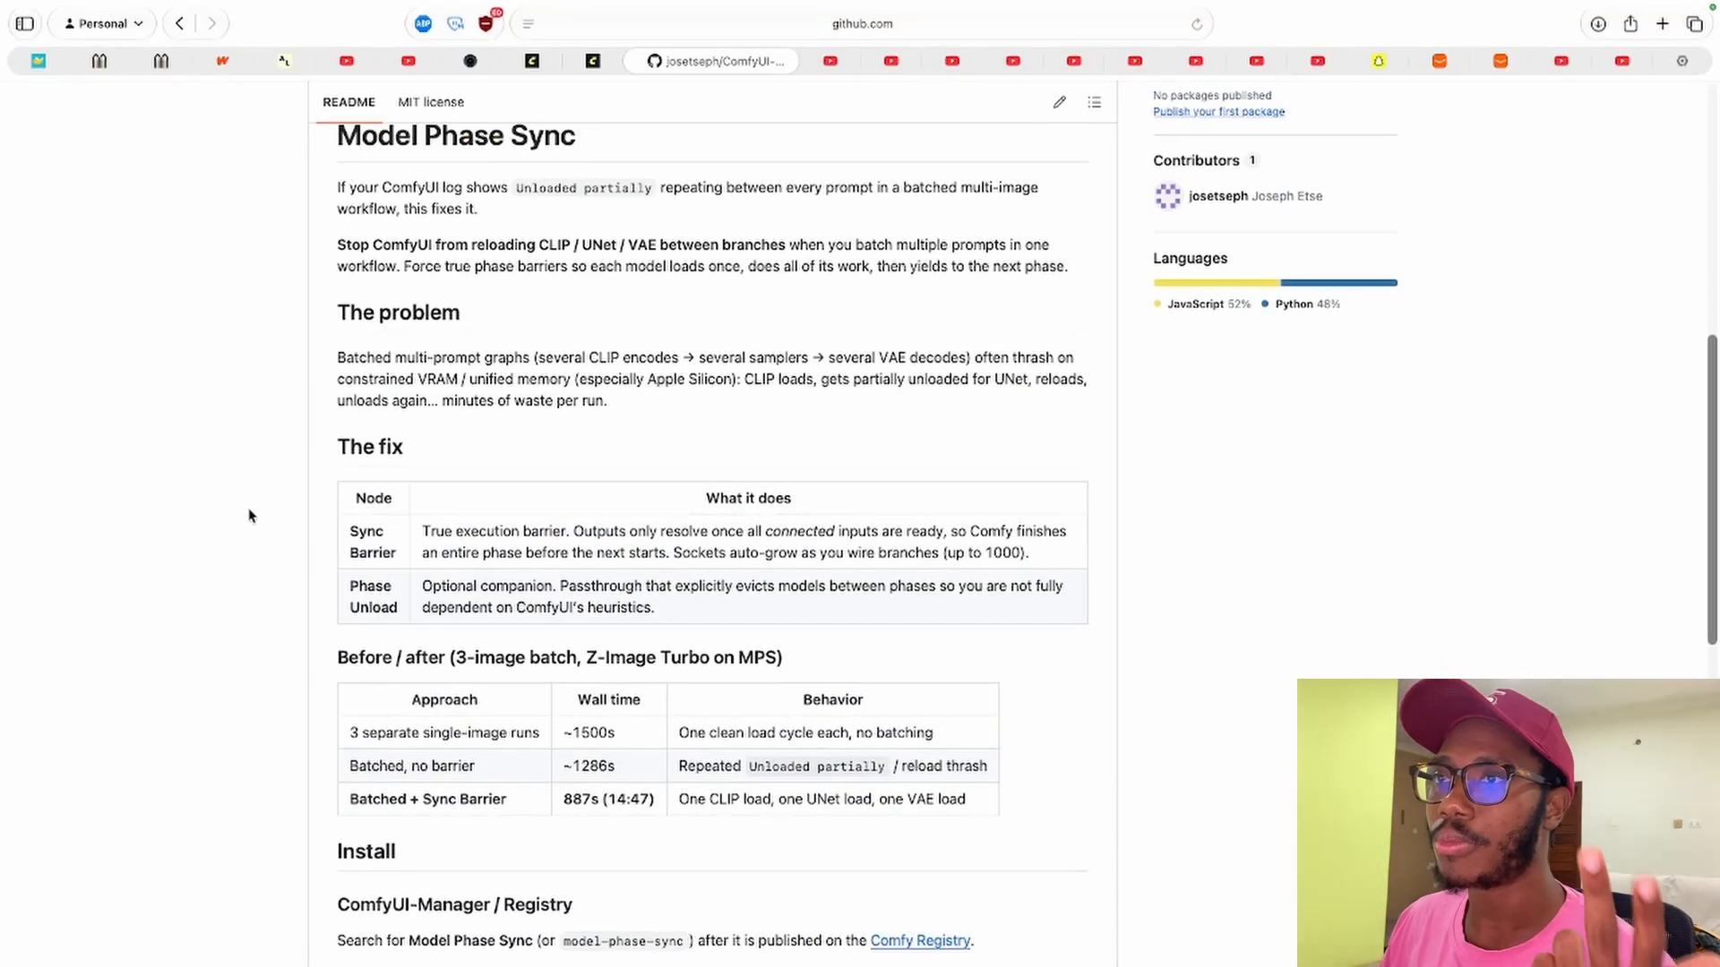
{"action": "scroll", "coordinate": [250, 517], "scroll_direction": "down", "scroll_amount": 1}
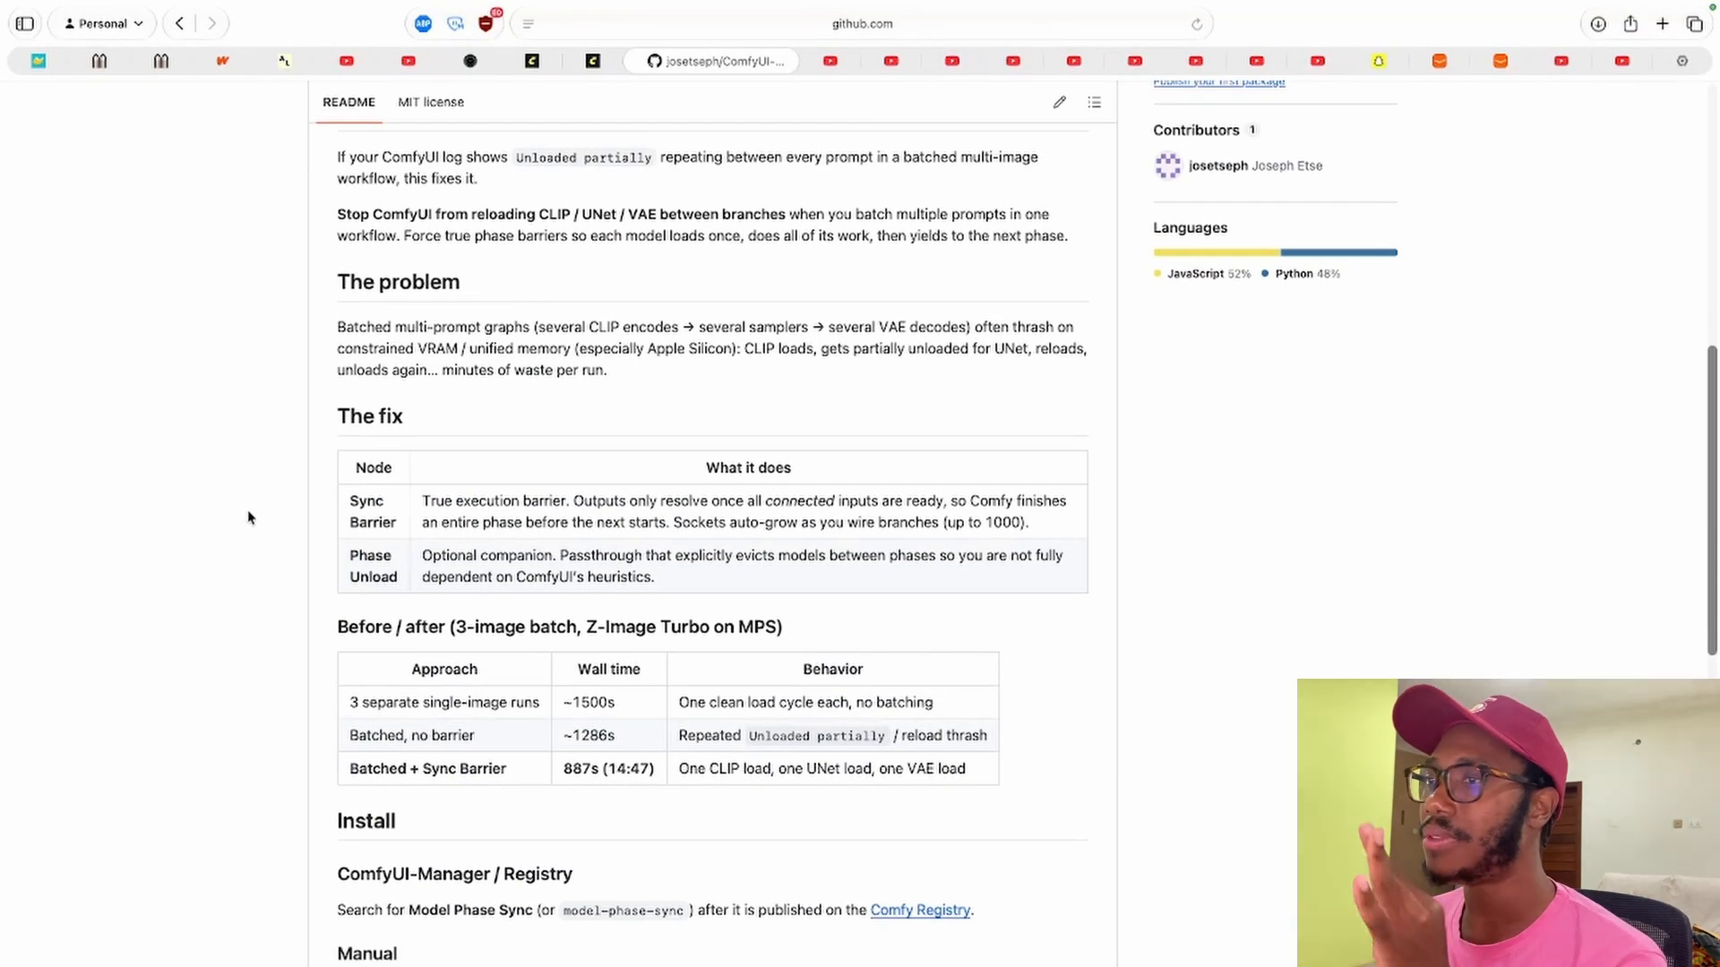
{"action": "left_click_drag", "start_coordinate": [269, 505], "coordinate": [234, 570]}
{"action": "left_click", "coordinate": [235, 569]}
{"action": "scroll", "coordinate": [239, 562], "scroll_direction": "down", "scroll_amount": 2}
{"action": "scroll", "coordinate": [238, 566], "scroll_direction": "down", "scroll_amount": 2}
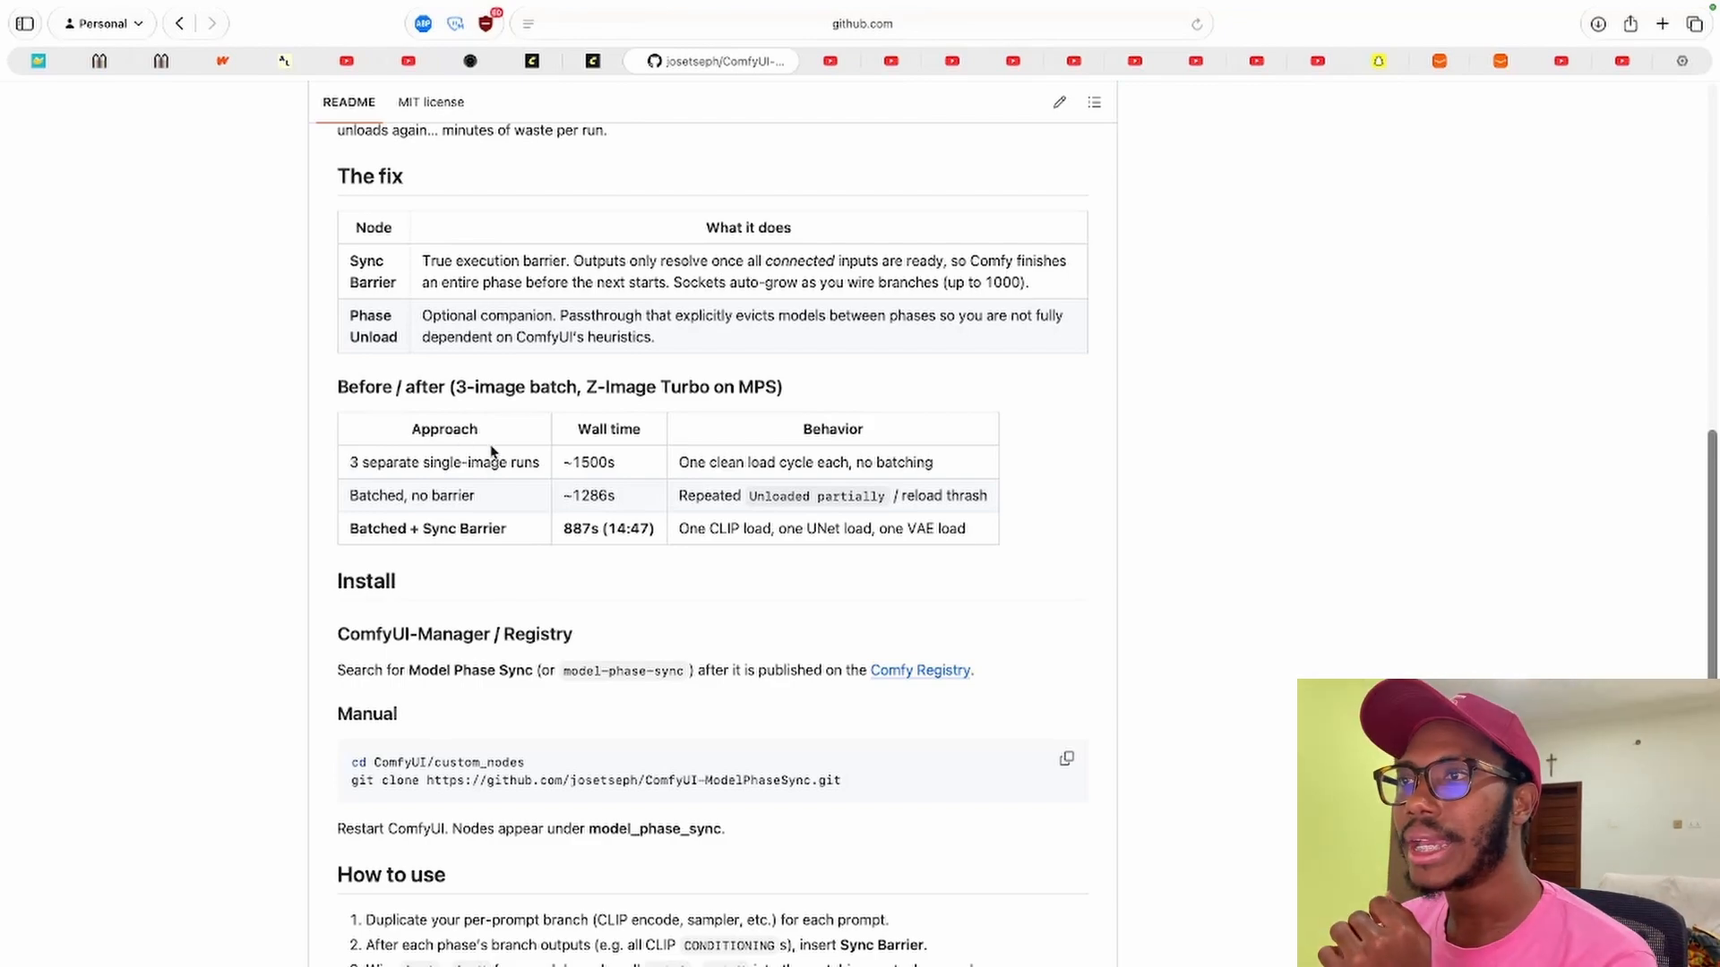
{"action": "double_click", "coordinate": [590, 464]}
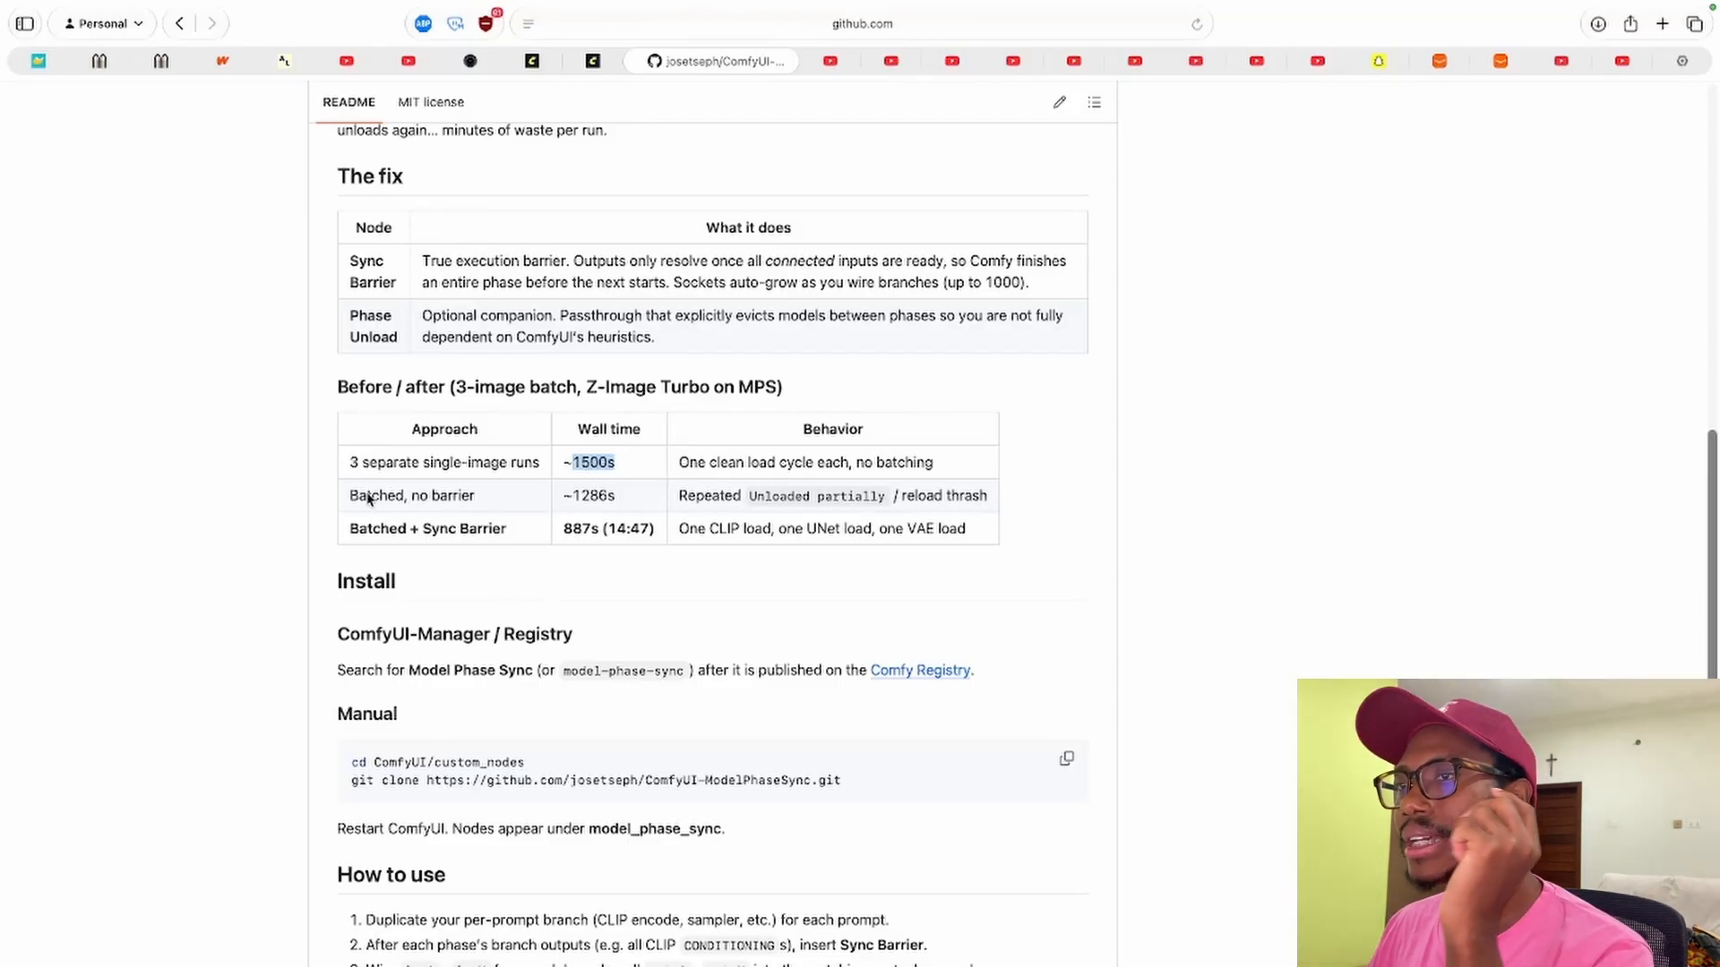
Return to ComfyUI and examine the second Z-Image workflow tab without sync barriers.
{"action": "left_click", "coordinate": [532, 61]}
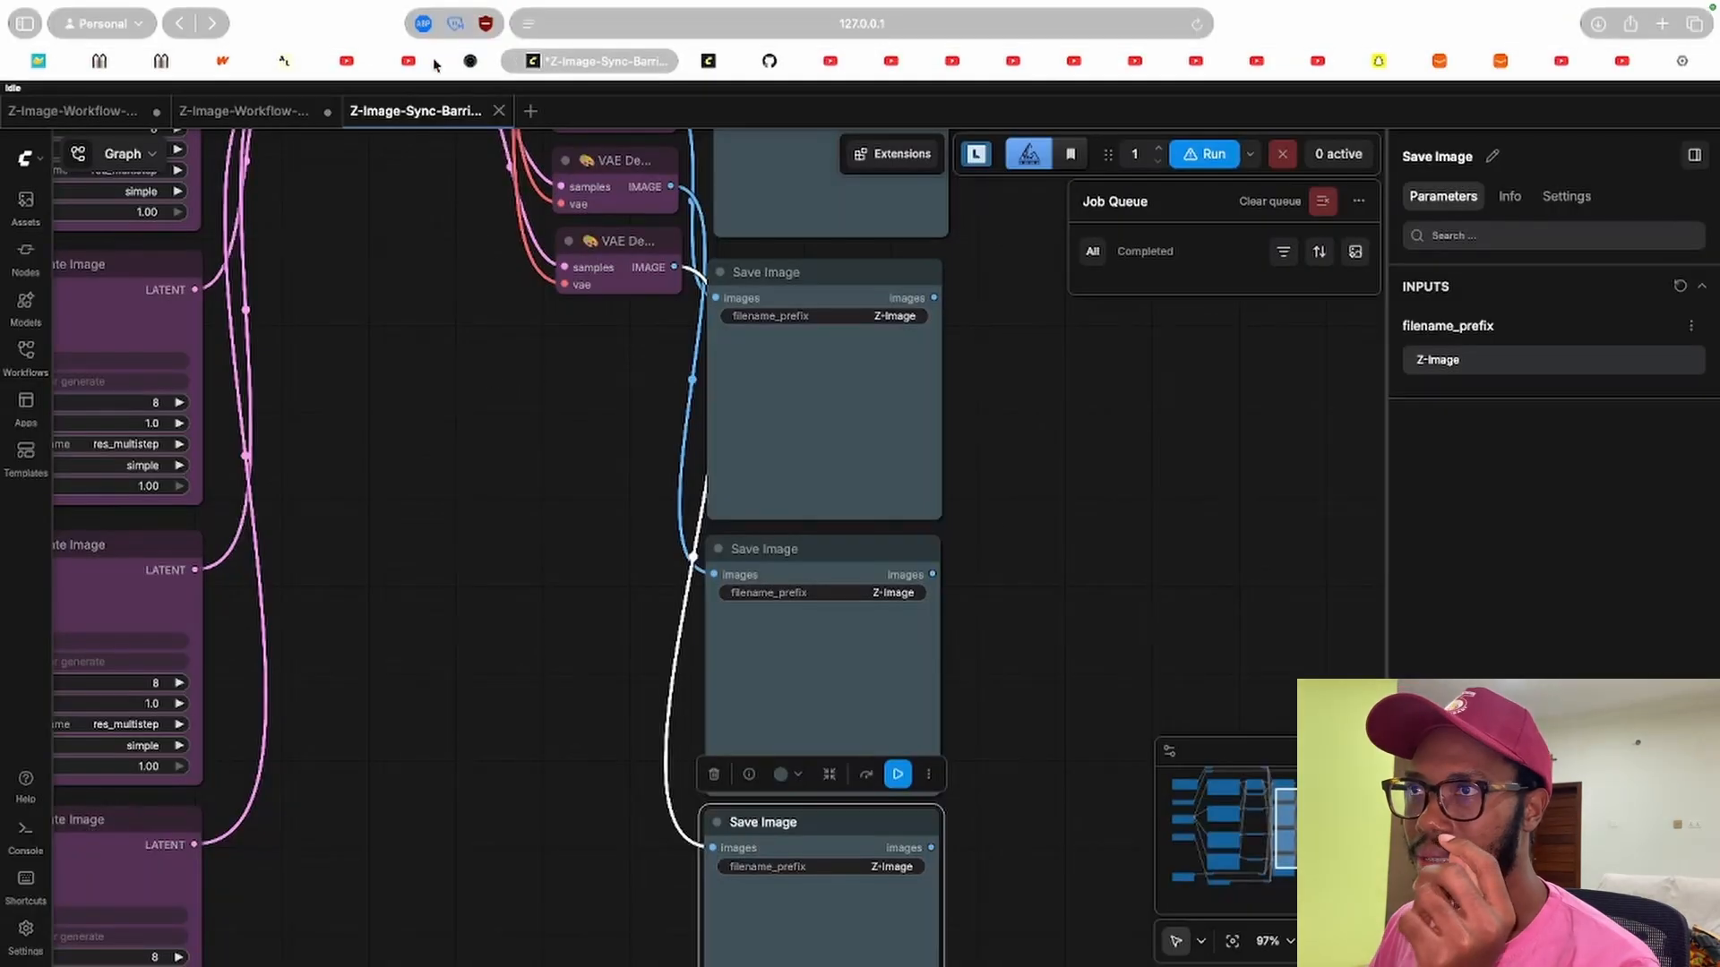
{"action": "left_click", "coordinate": [244, 110]}
{"action": "left_click_drag", "start_coordinate": [527, 405], "coordinate": [470, 493]}
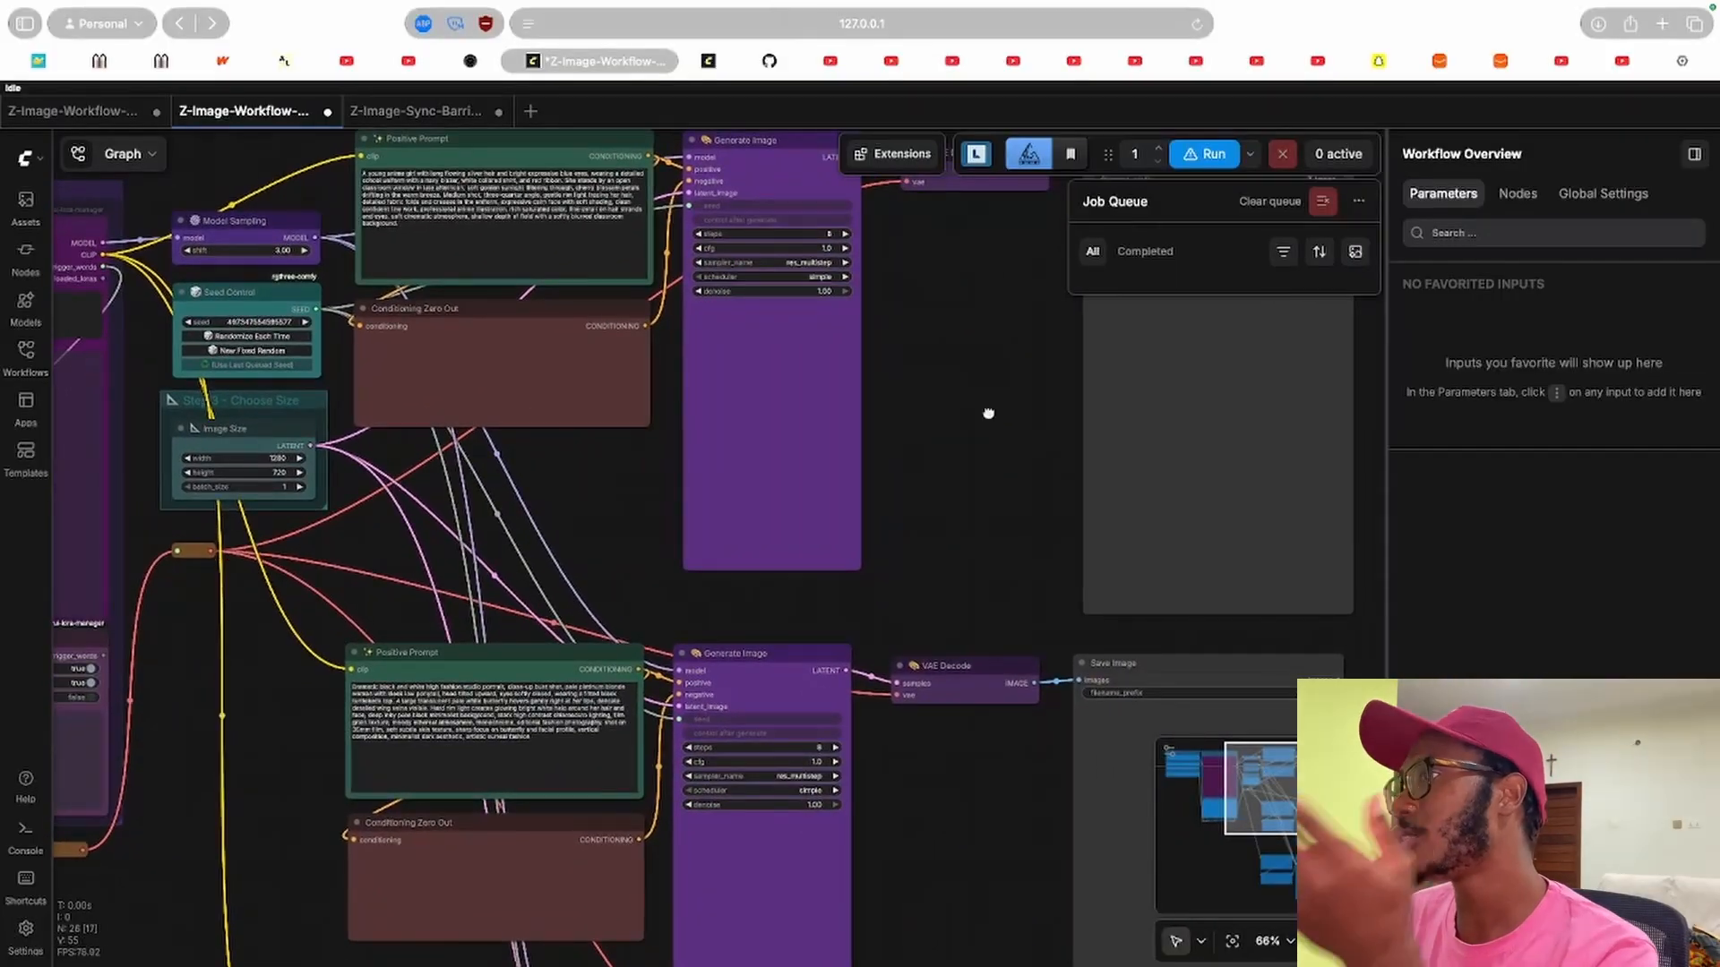
{"action": "mouse_move", "coordinate": [991, 412]}
{"action": "left_mouse_down"}
{"action": "mouse_move", "coordinate": [741, 426]}
{"action": "mouse_move", "coordinate": [966, 397]}
{"action": "left_mouse_up"}
{"action": "left_click_drag", "start_coordinate": [541, 470], "coordinate": [670, 466]}
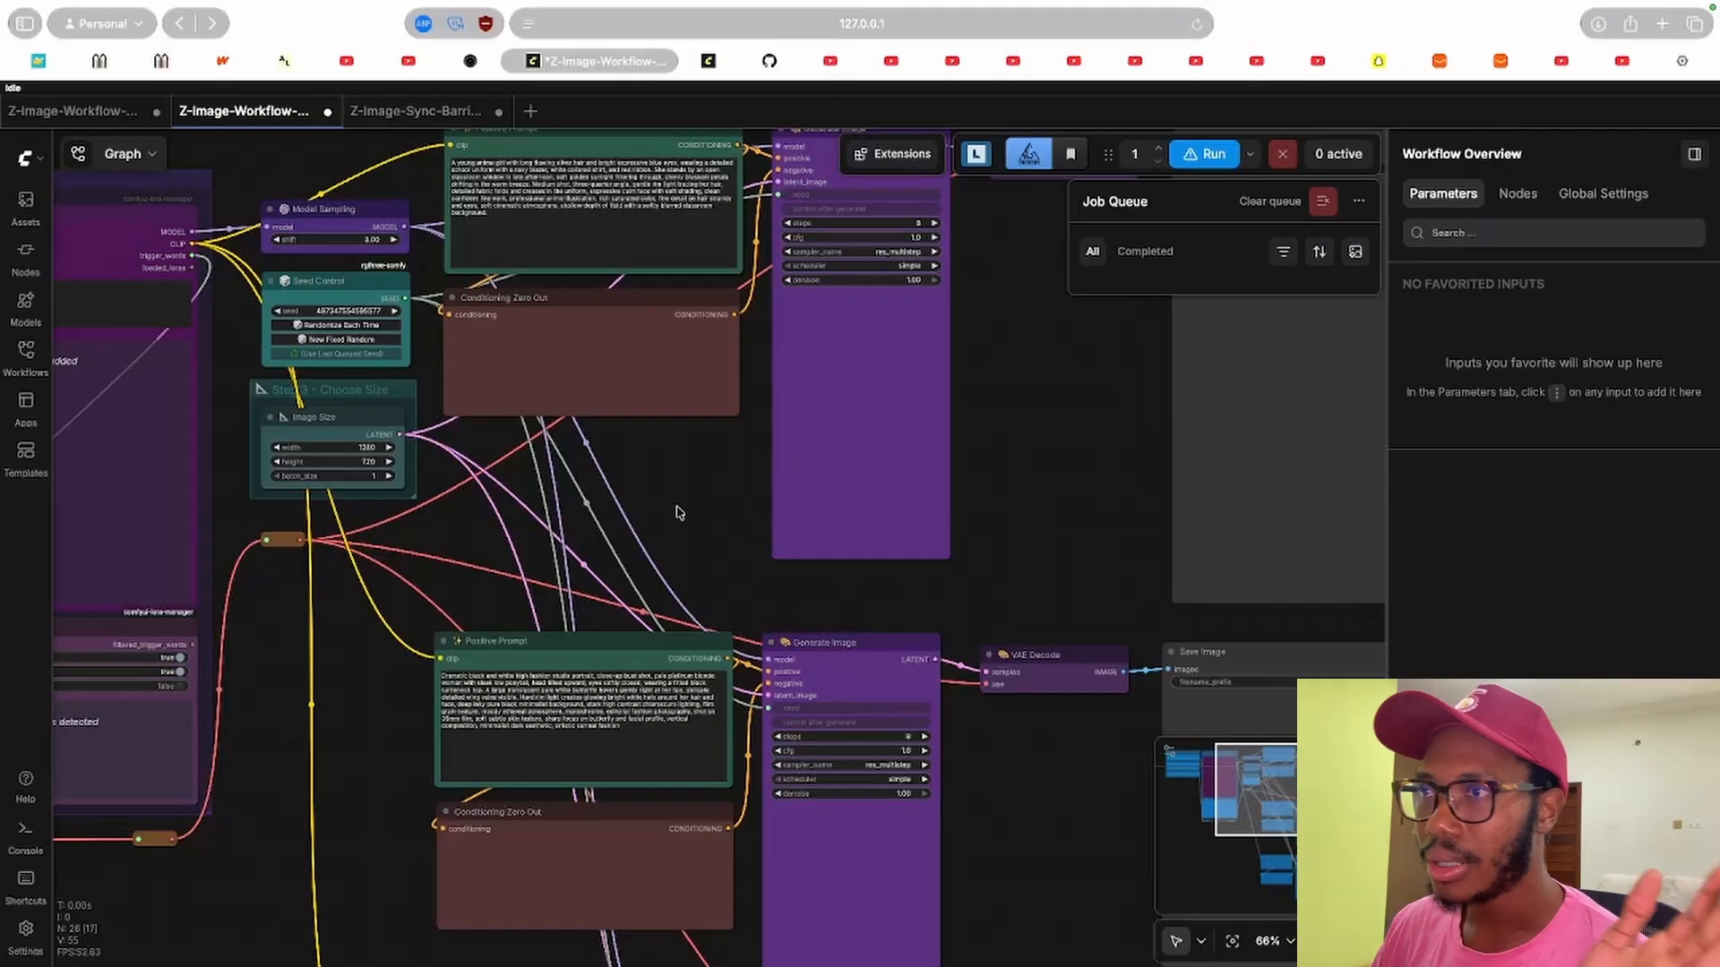
{"action": "scroll", "coordinate": [846, 510], "scroll_direction": "left", "scroll_amount": 10}
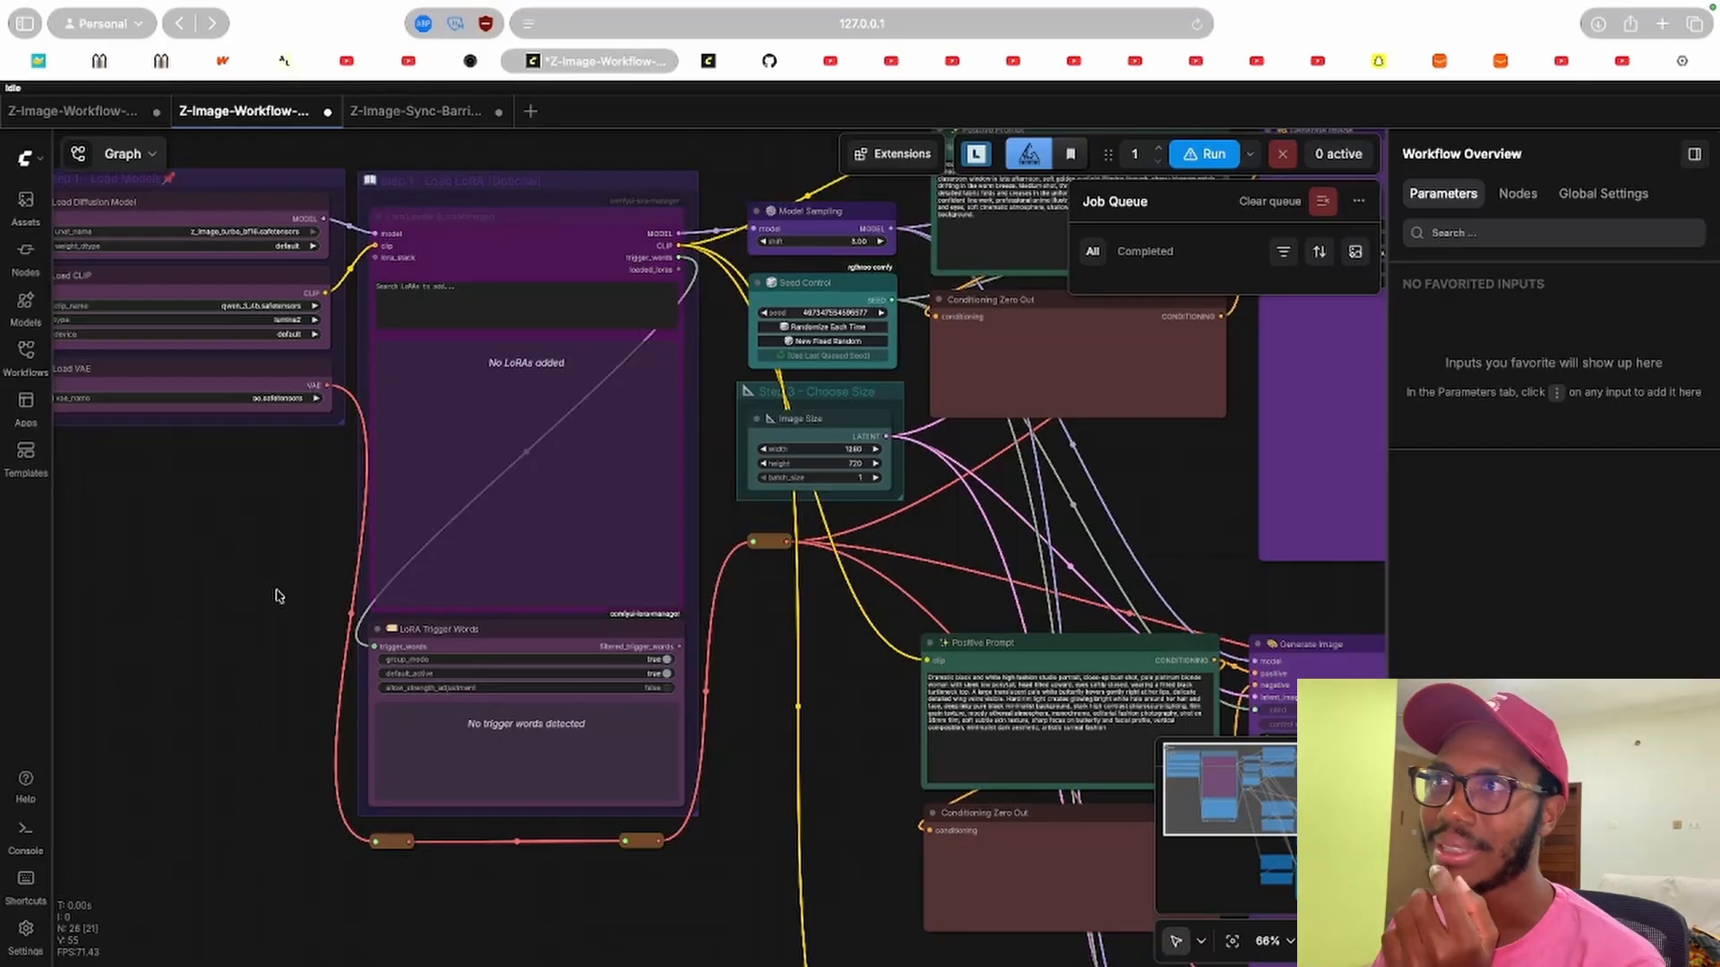
Compare the batched, no-barrier and Batched + Sync Barrier rows in the README timing table.
{"action": "left_click", "coordinate": [717, 63]}
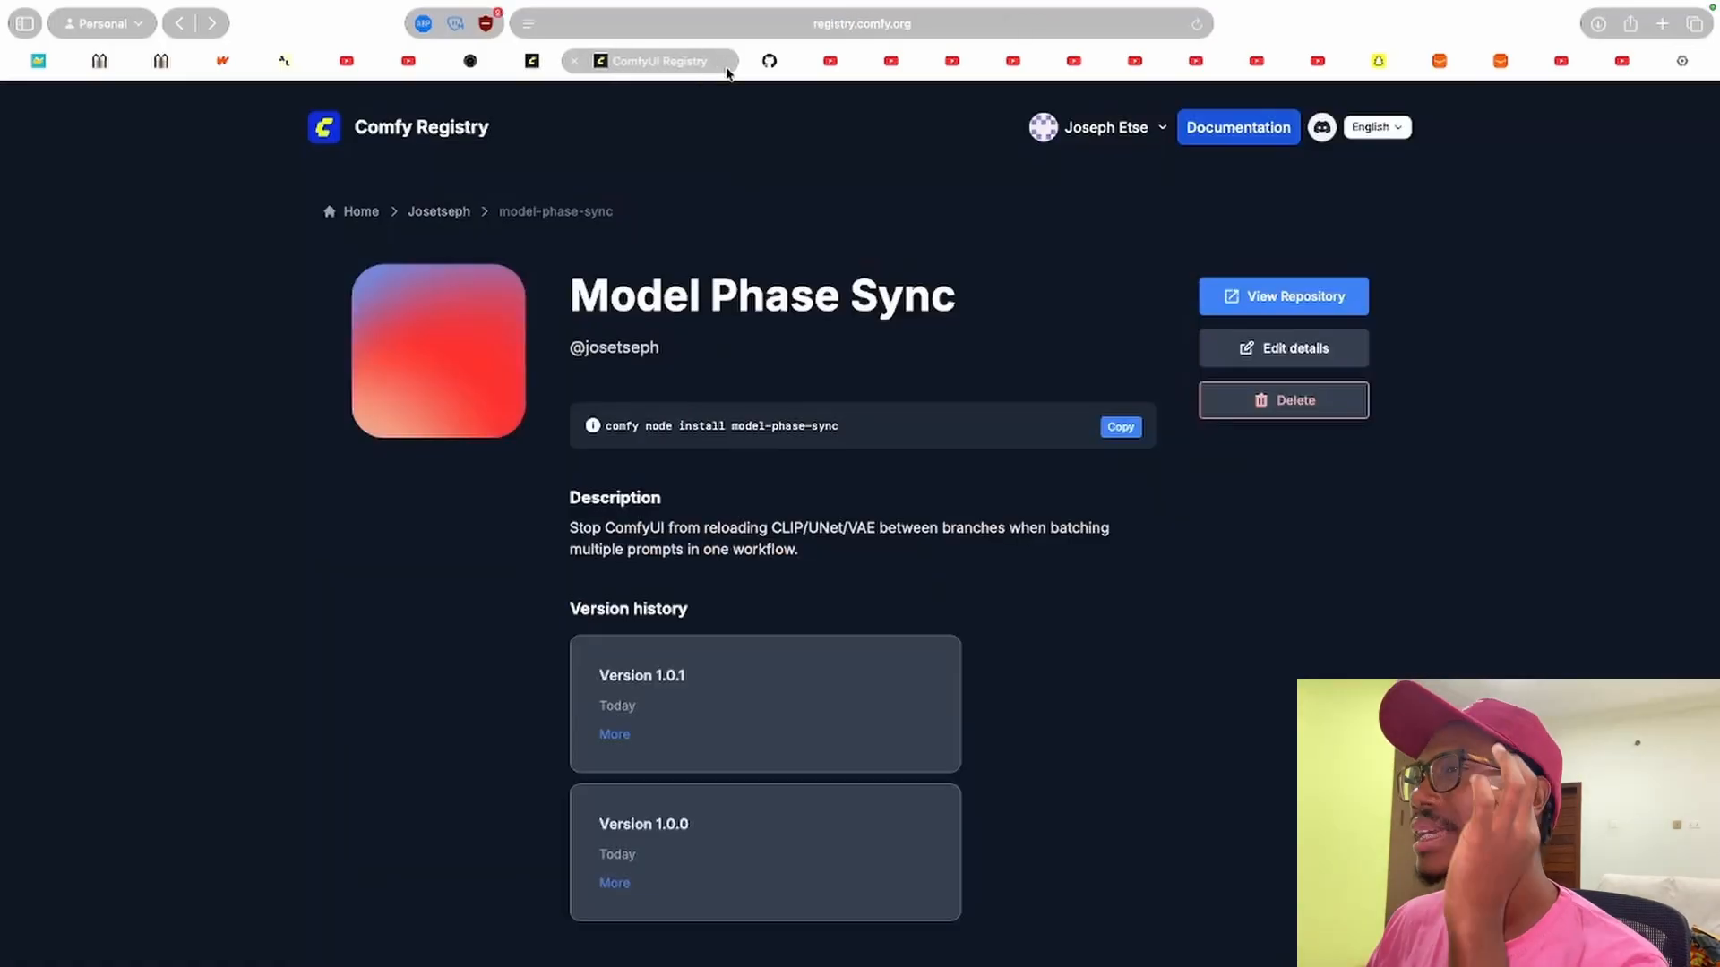
{"action": "left_click", "coordinate": [775, 63]}
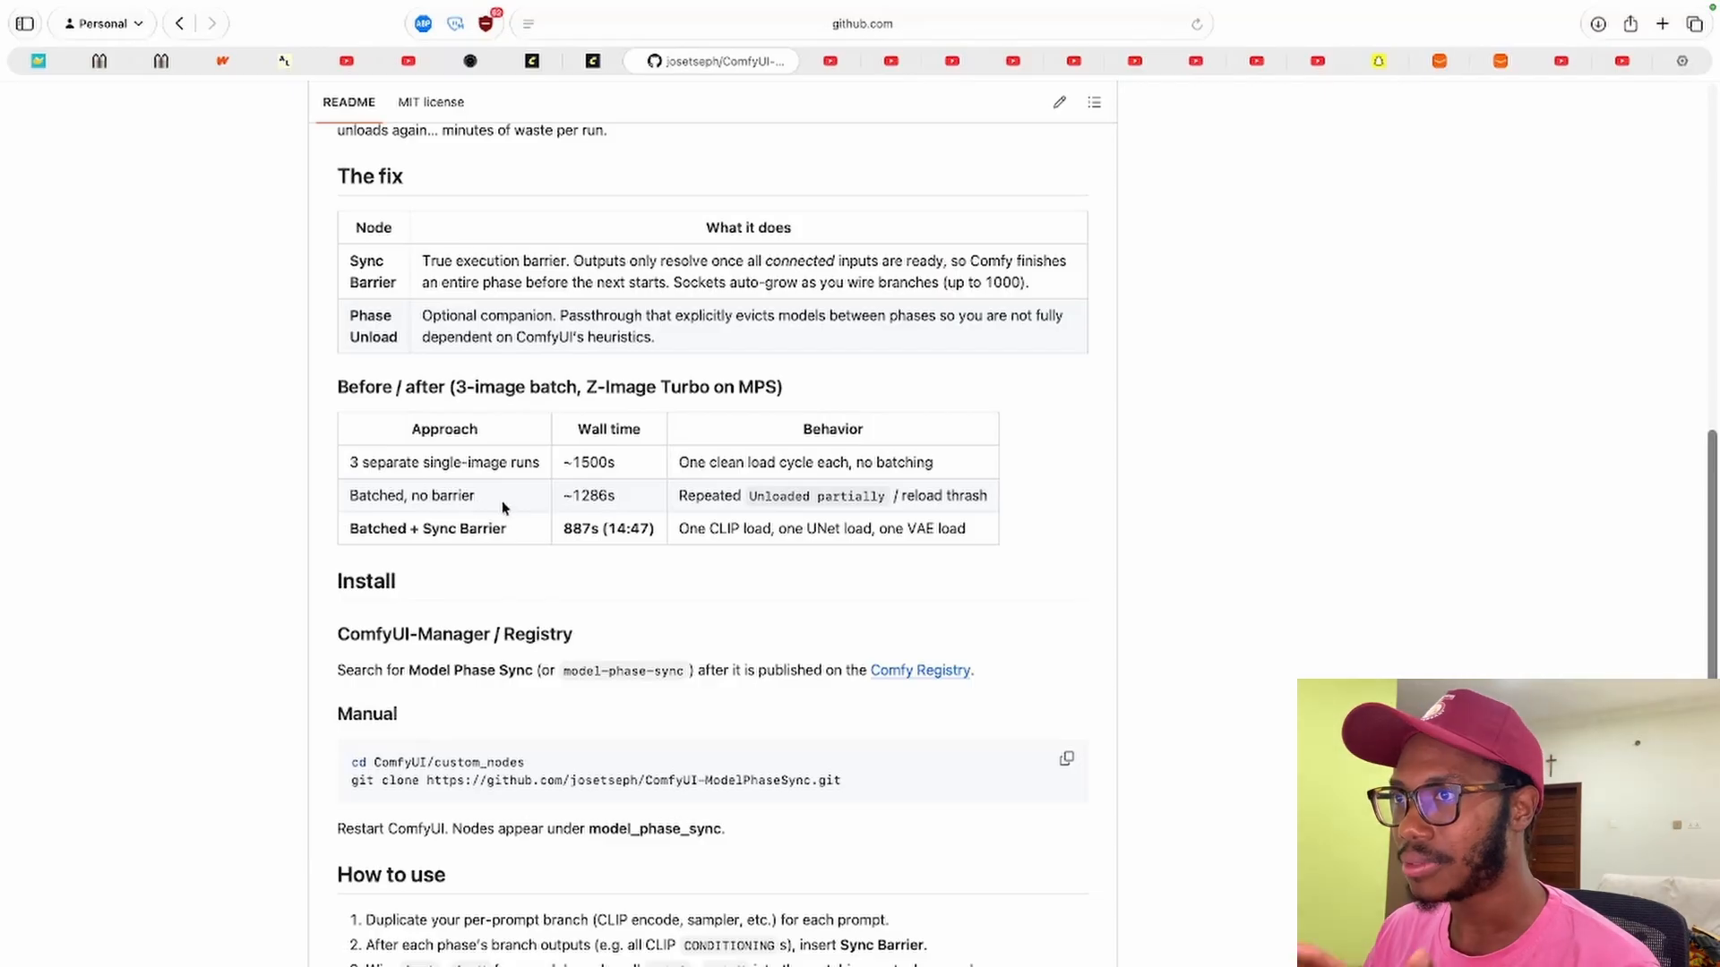
{"action": "left_click_drag", "start_coordinate": [363, 504], "coordinate": [403, 518]}
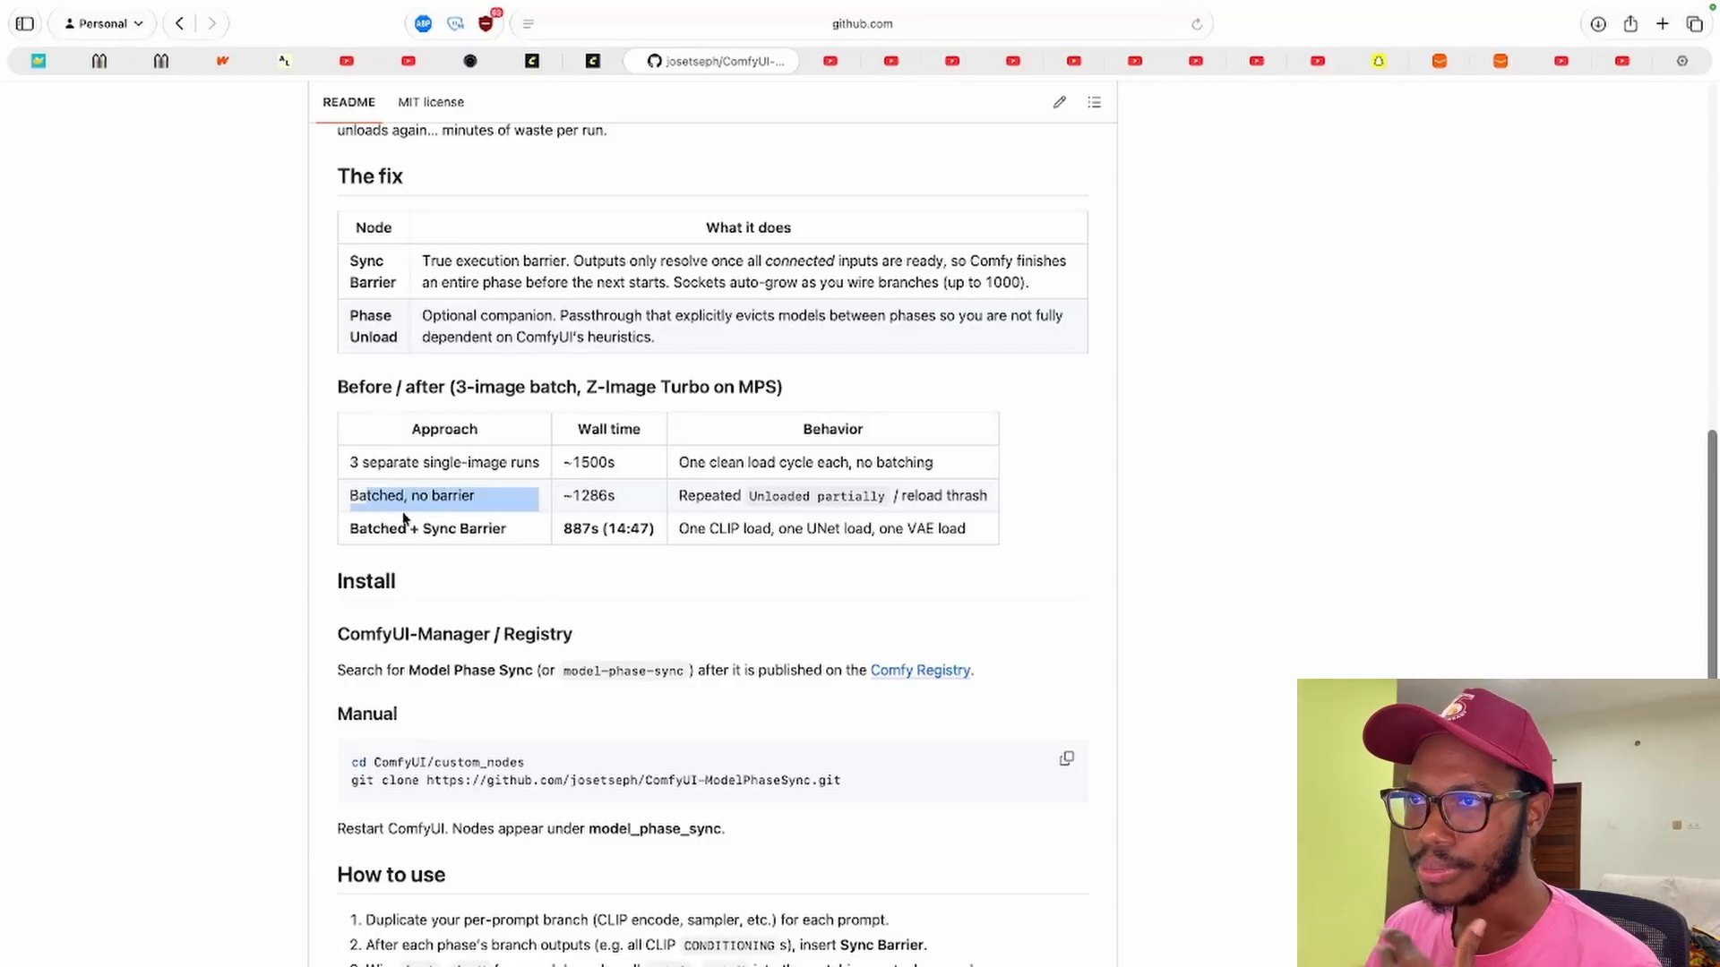
{"action": "left_click", "coordinate": [448, 533]}
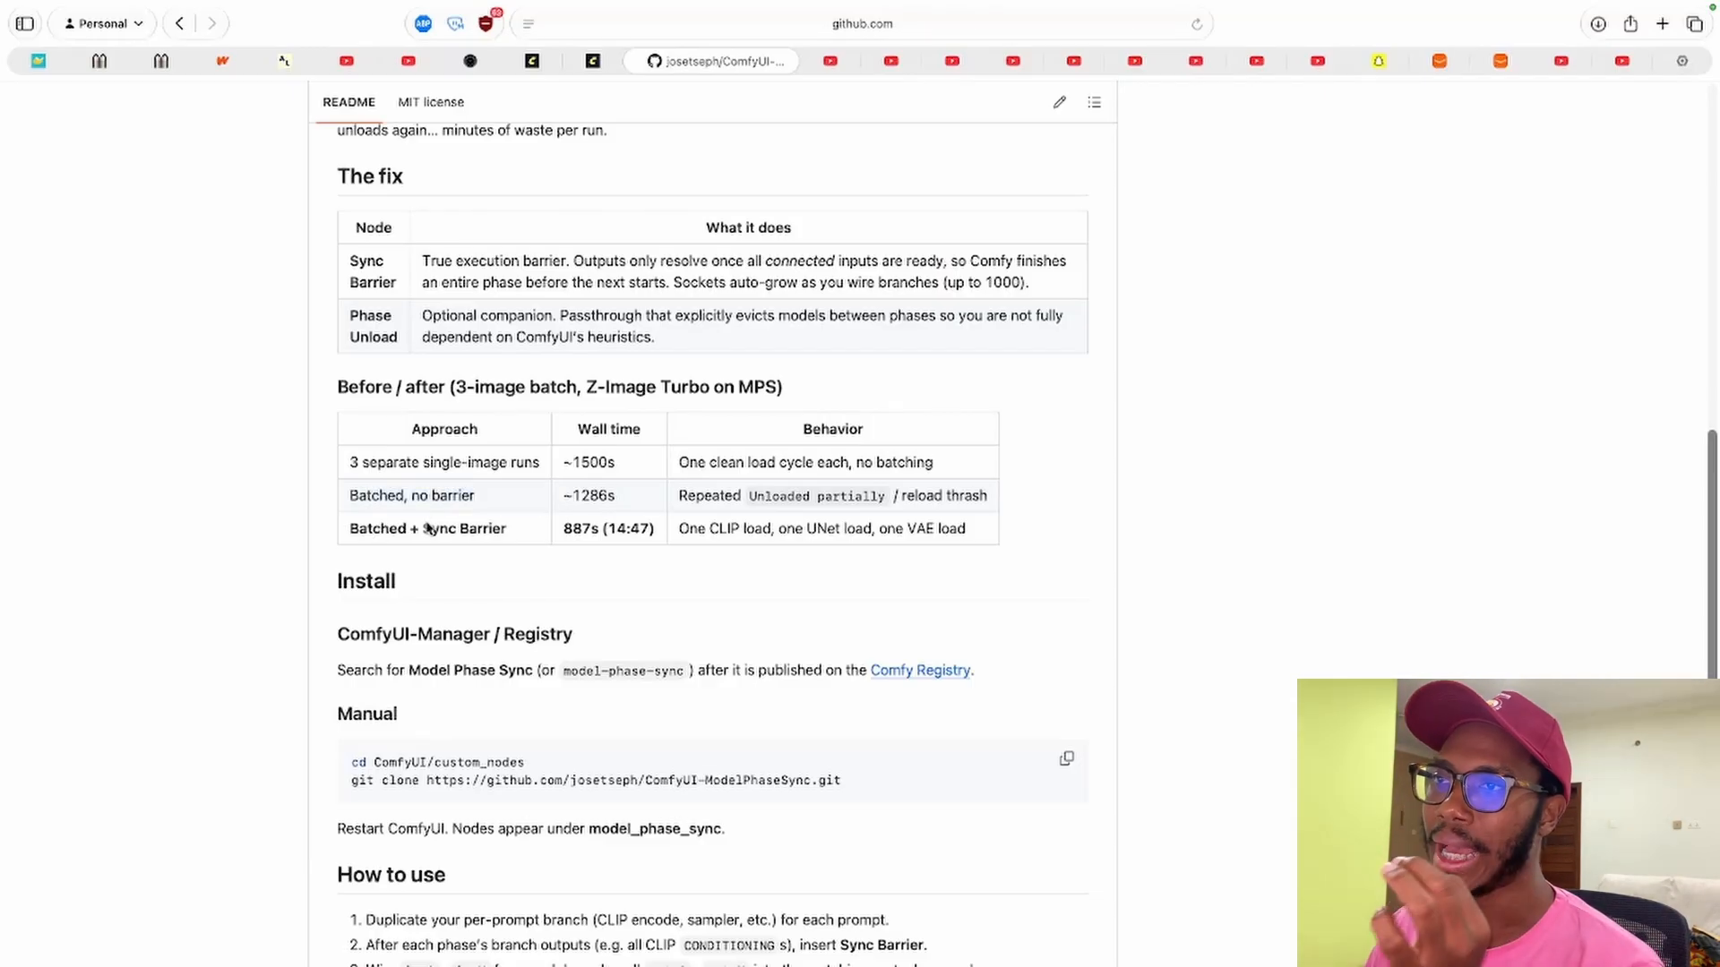
{"action": "left_click_drag", "start_coordinate": [421, 532], "coordinate": [521, 534]}
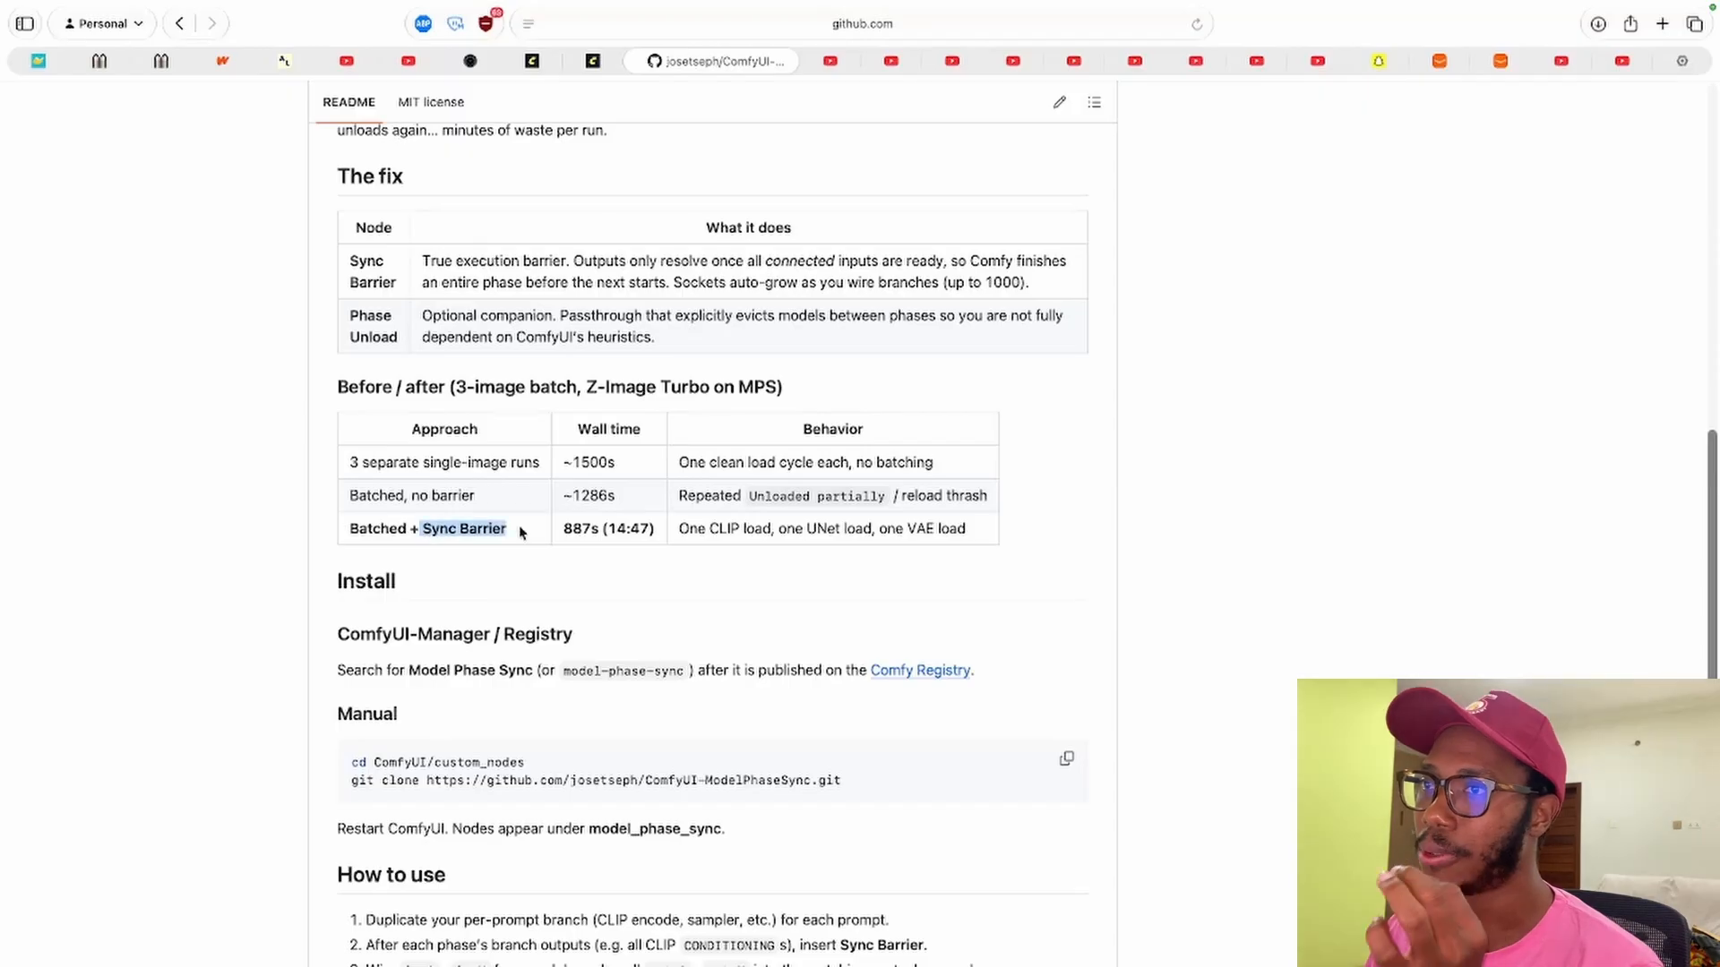
{"action": "double_click", "coordinate": [571, 534]}
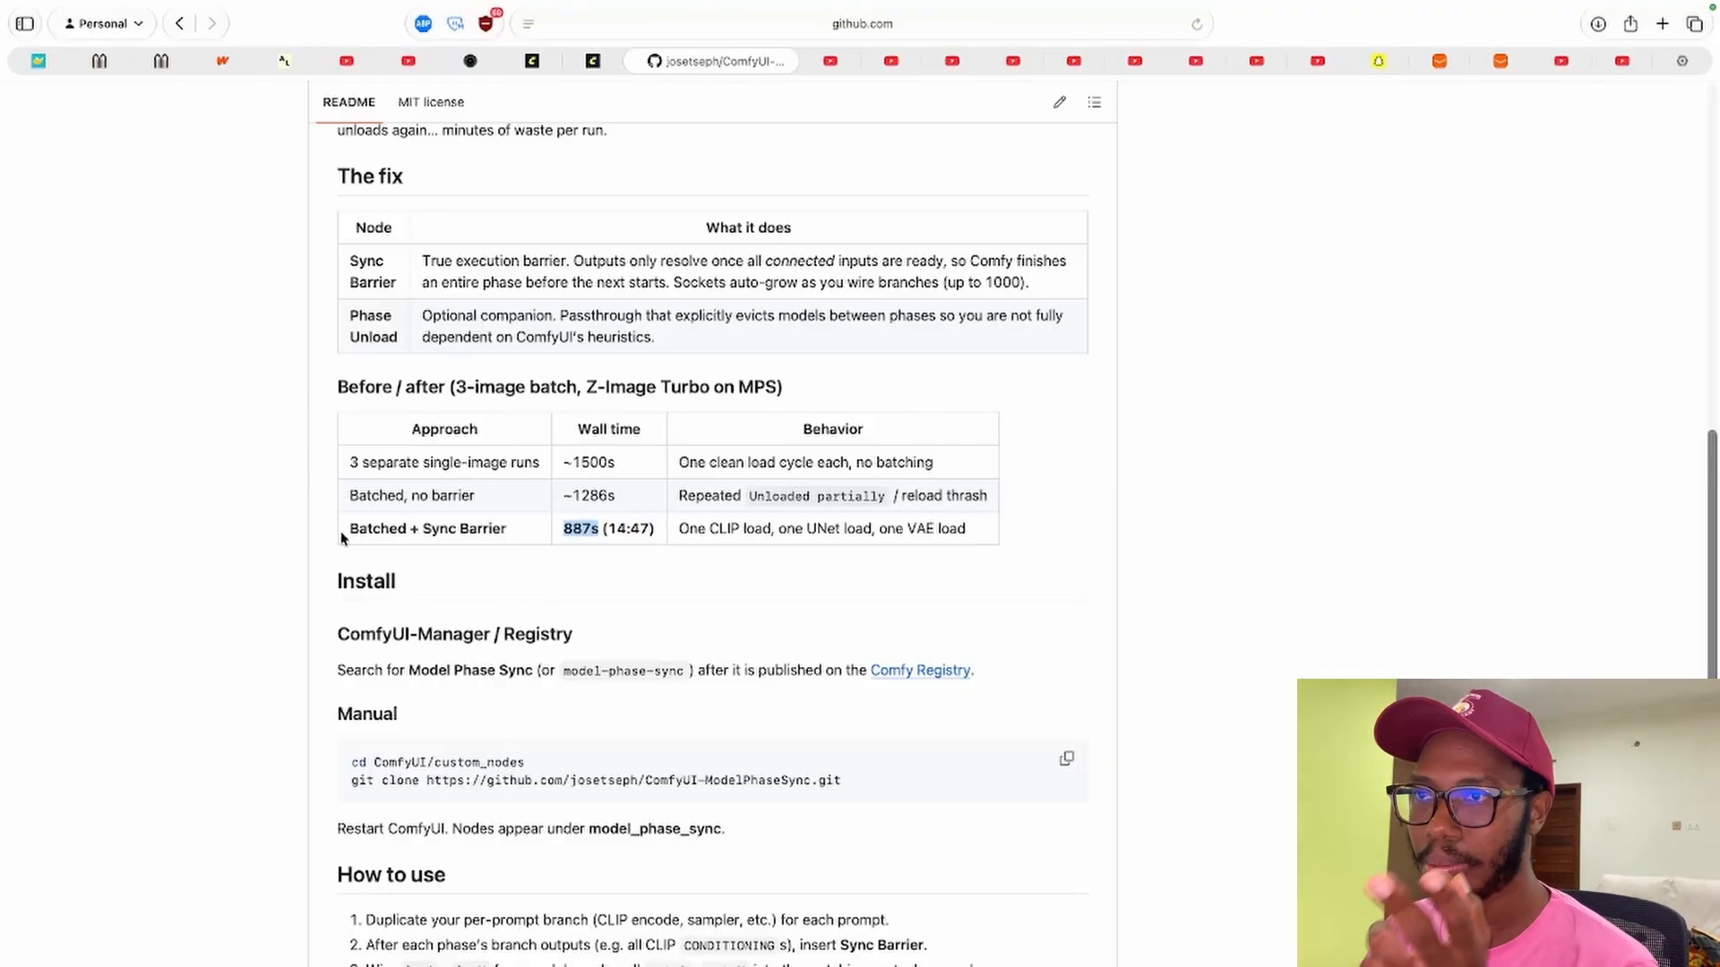
{"action": "left_click_drag", "start_coordinate": [341, 531], "coordinate": [651, 539]}
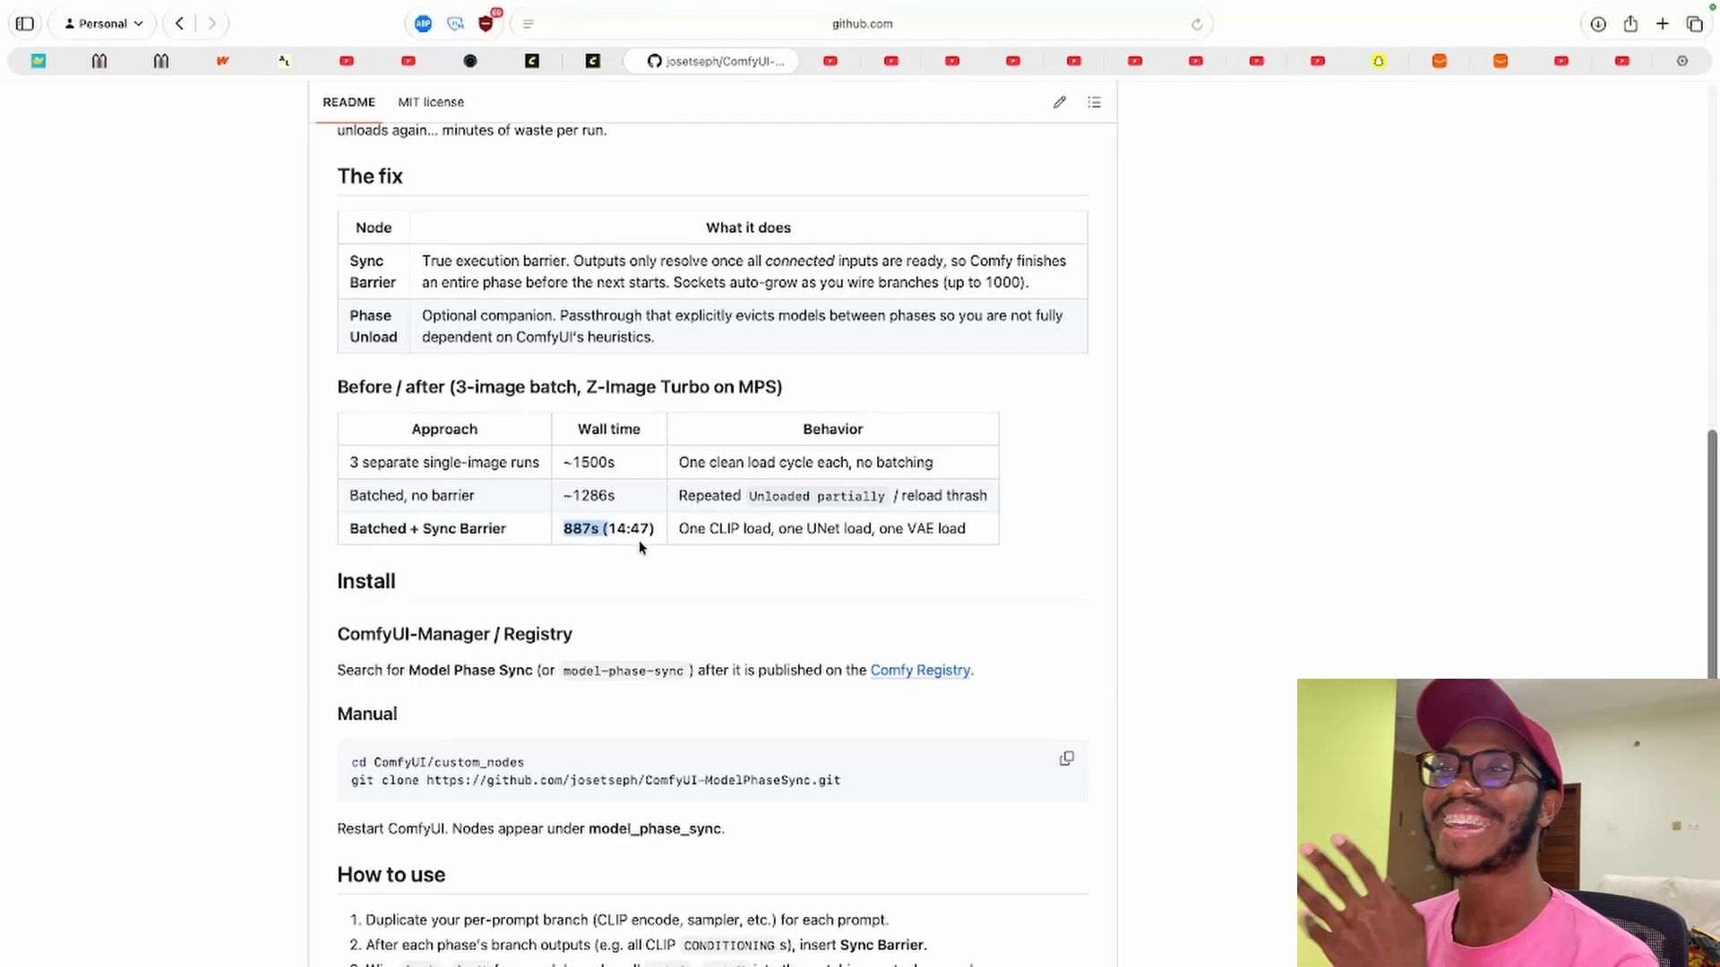
Switch to the Z-Image-Sync-Barrier workflow and run it.
{"action": "left_click", "coordinate": [551, 61]}
{"action": "left_click_drag", "start_coordinate": [1095, 517], "coordinate": [388, 734]}
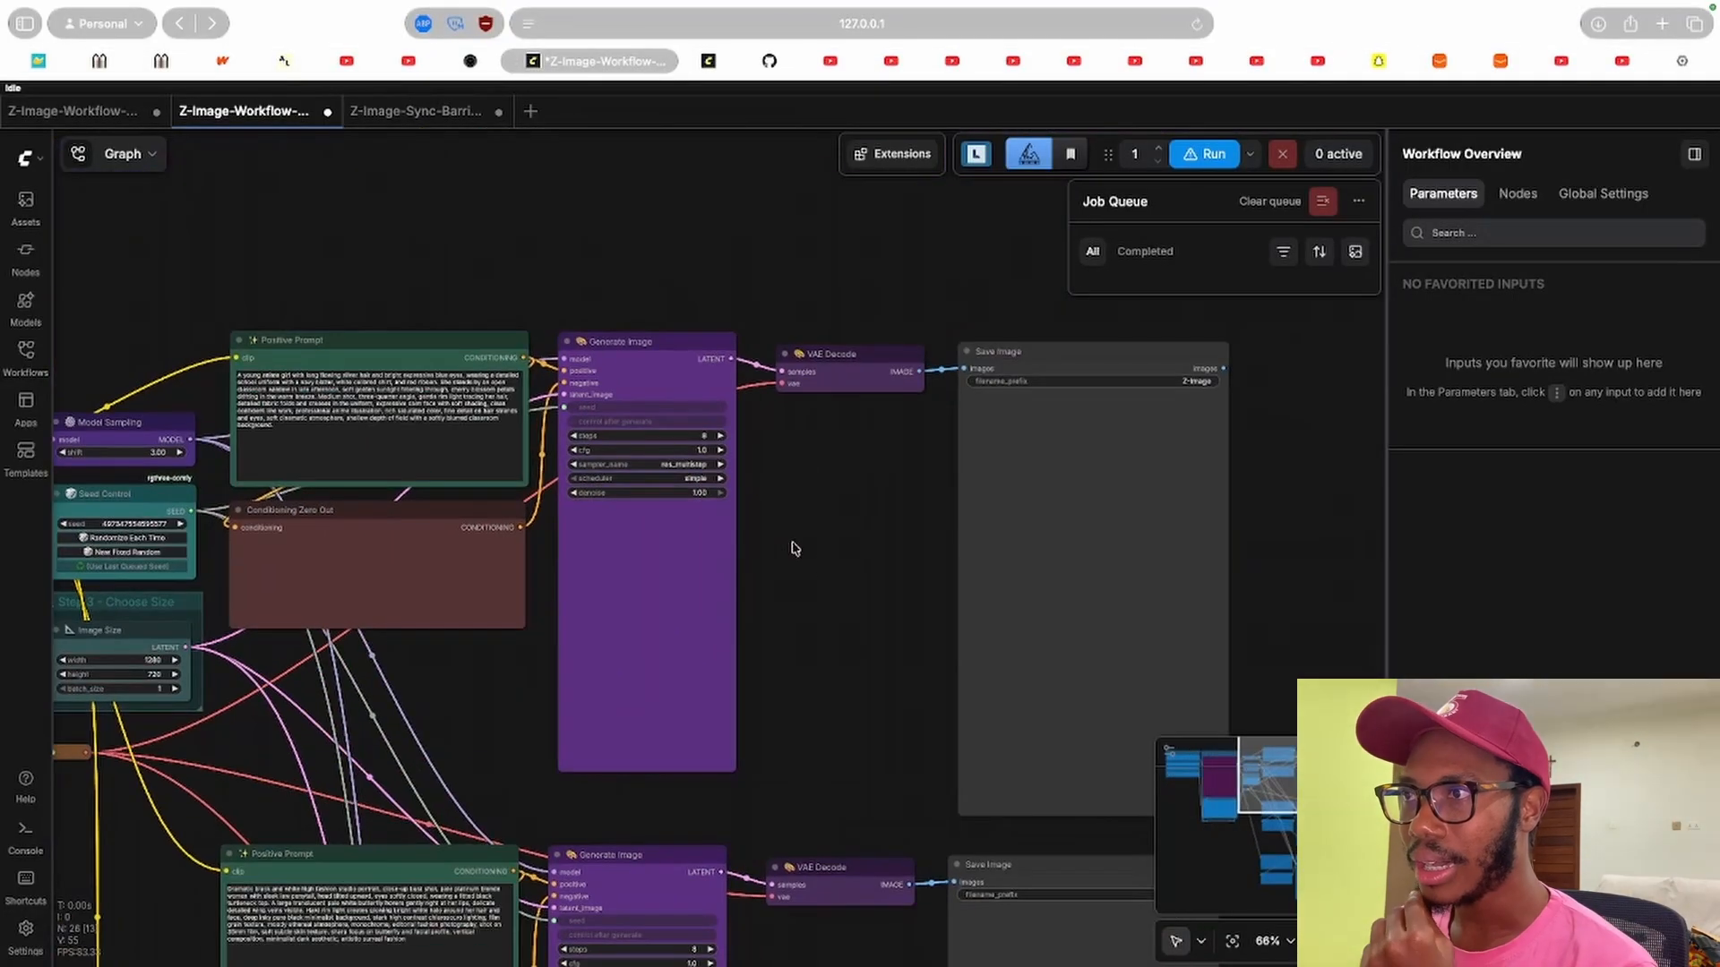
{"action": "left_click", "coordinate": [414, 110]}
{"action": "left_click_drag", "start_coordinate": [517, 295], "coordinate": [373, 680]}
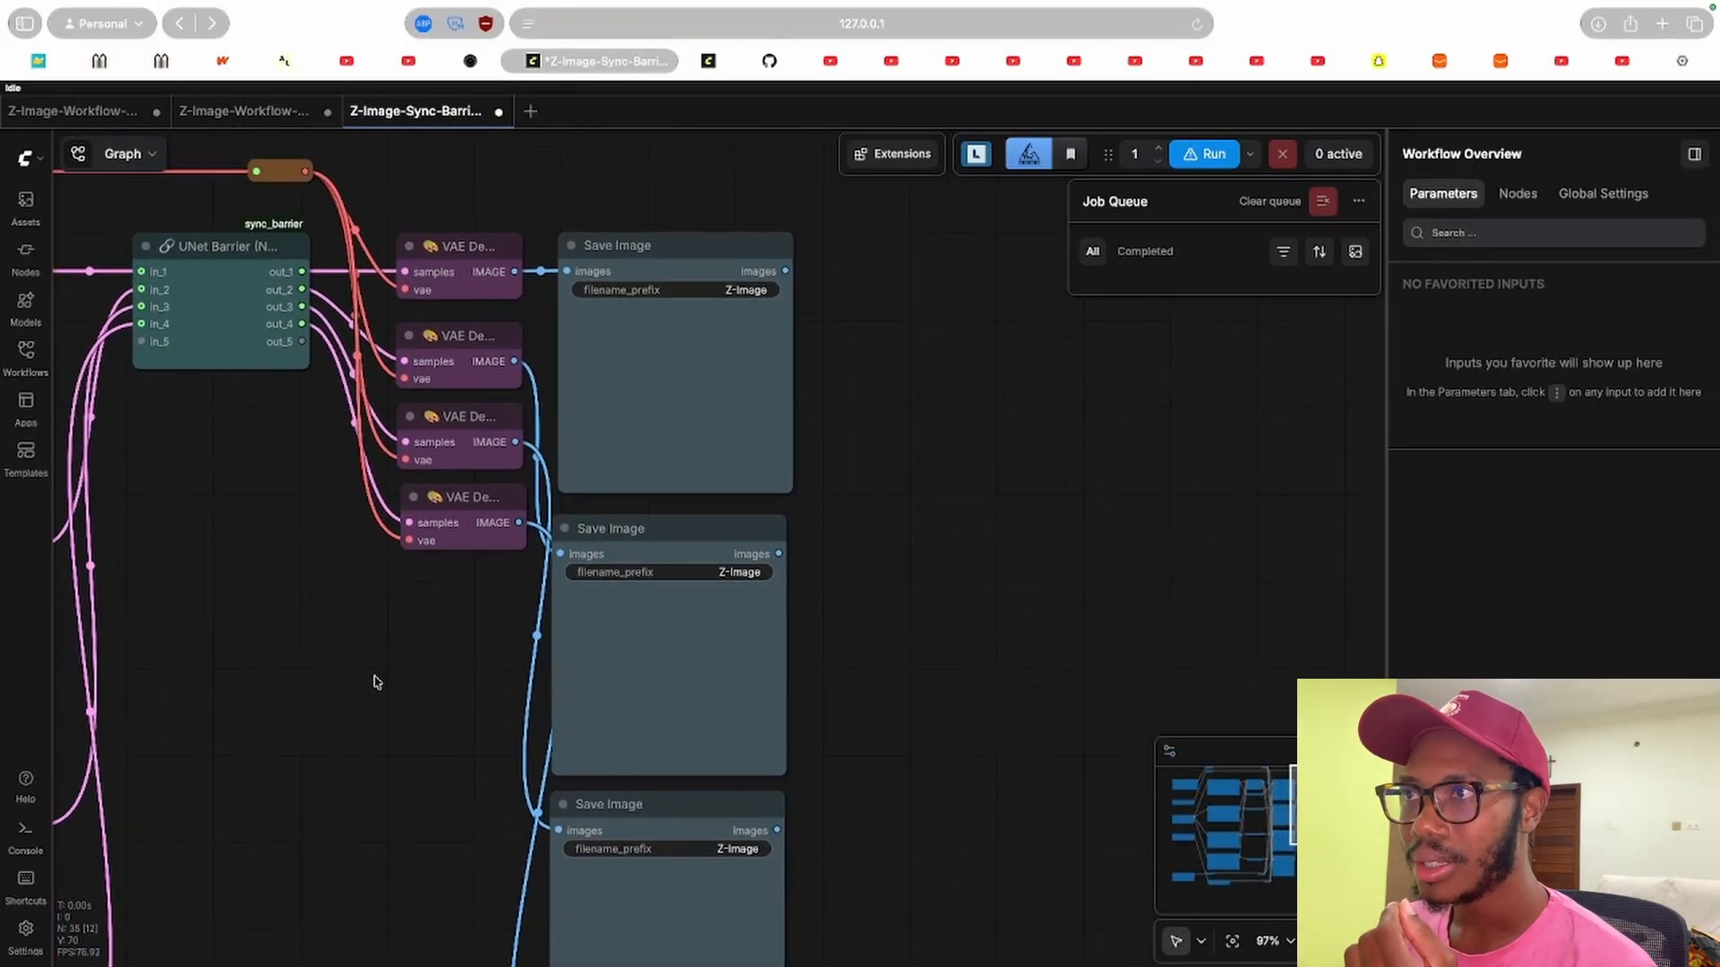
{"action": "left_click_drag", "start_coordinate": [384, 581], "coordinate": [1067, 448]}
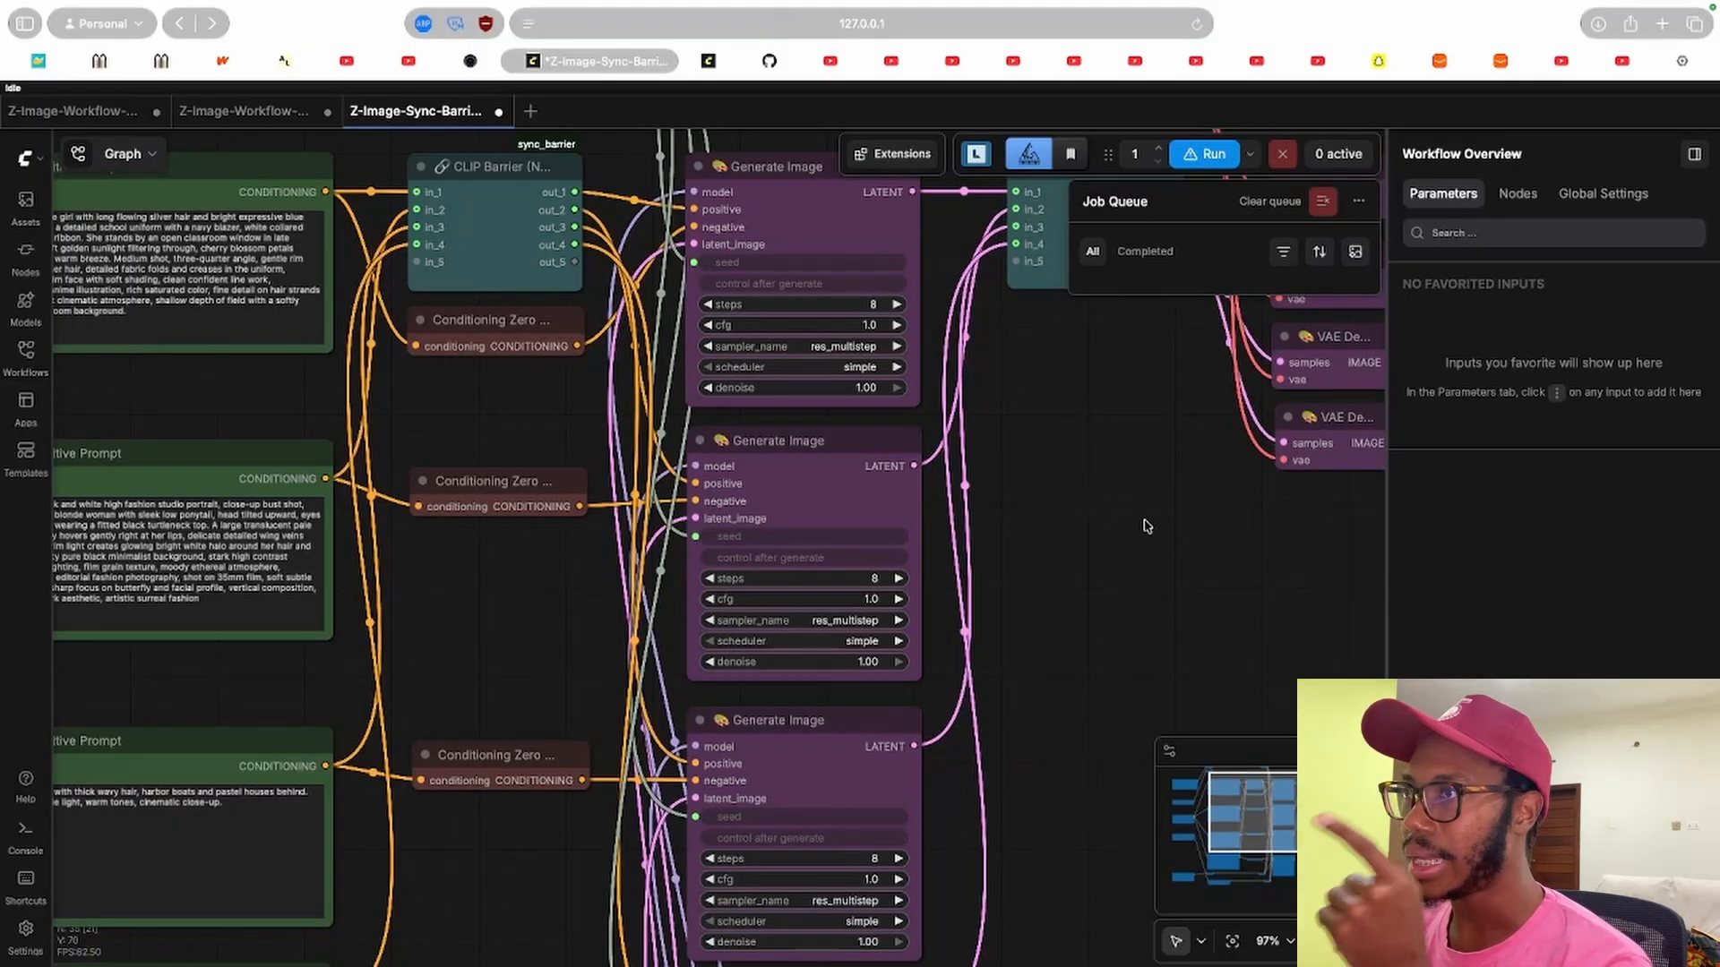
{"action": "scroll", "coordinate": [1118, 475], "scroll_direction": "down", "scroll_amount": 5}
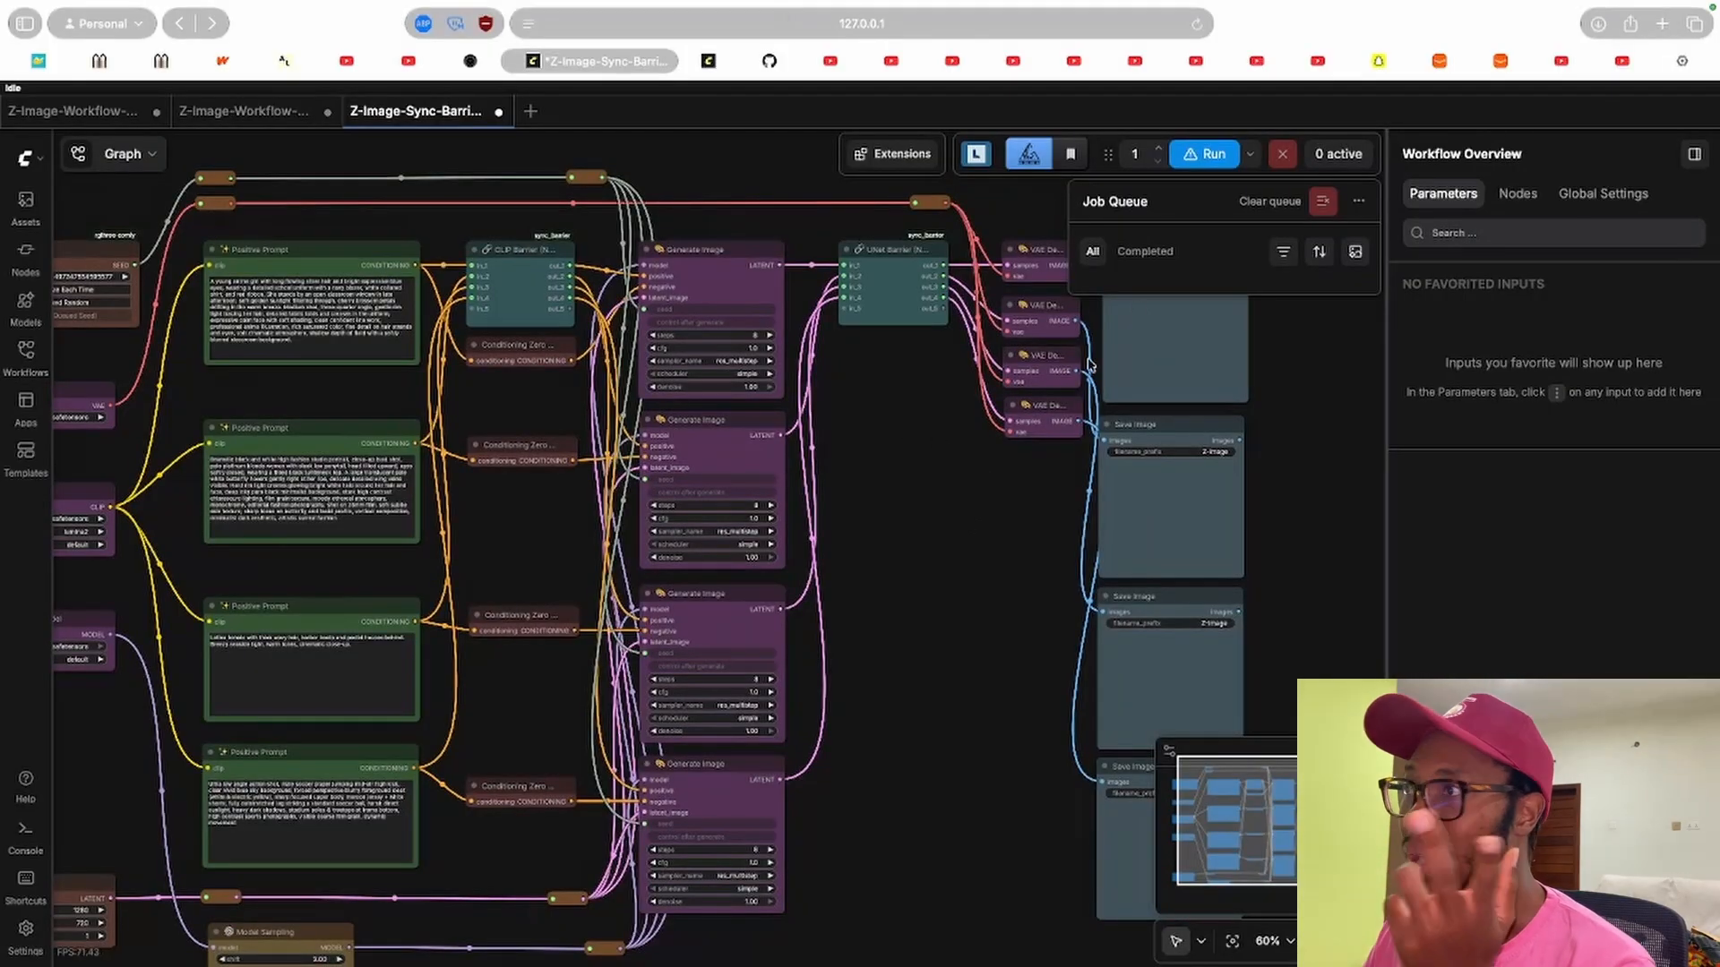
{"action": "left_click", "coordinate": [1201, 160]}
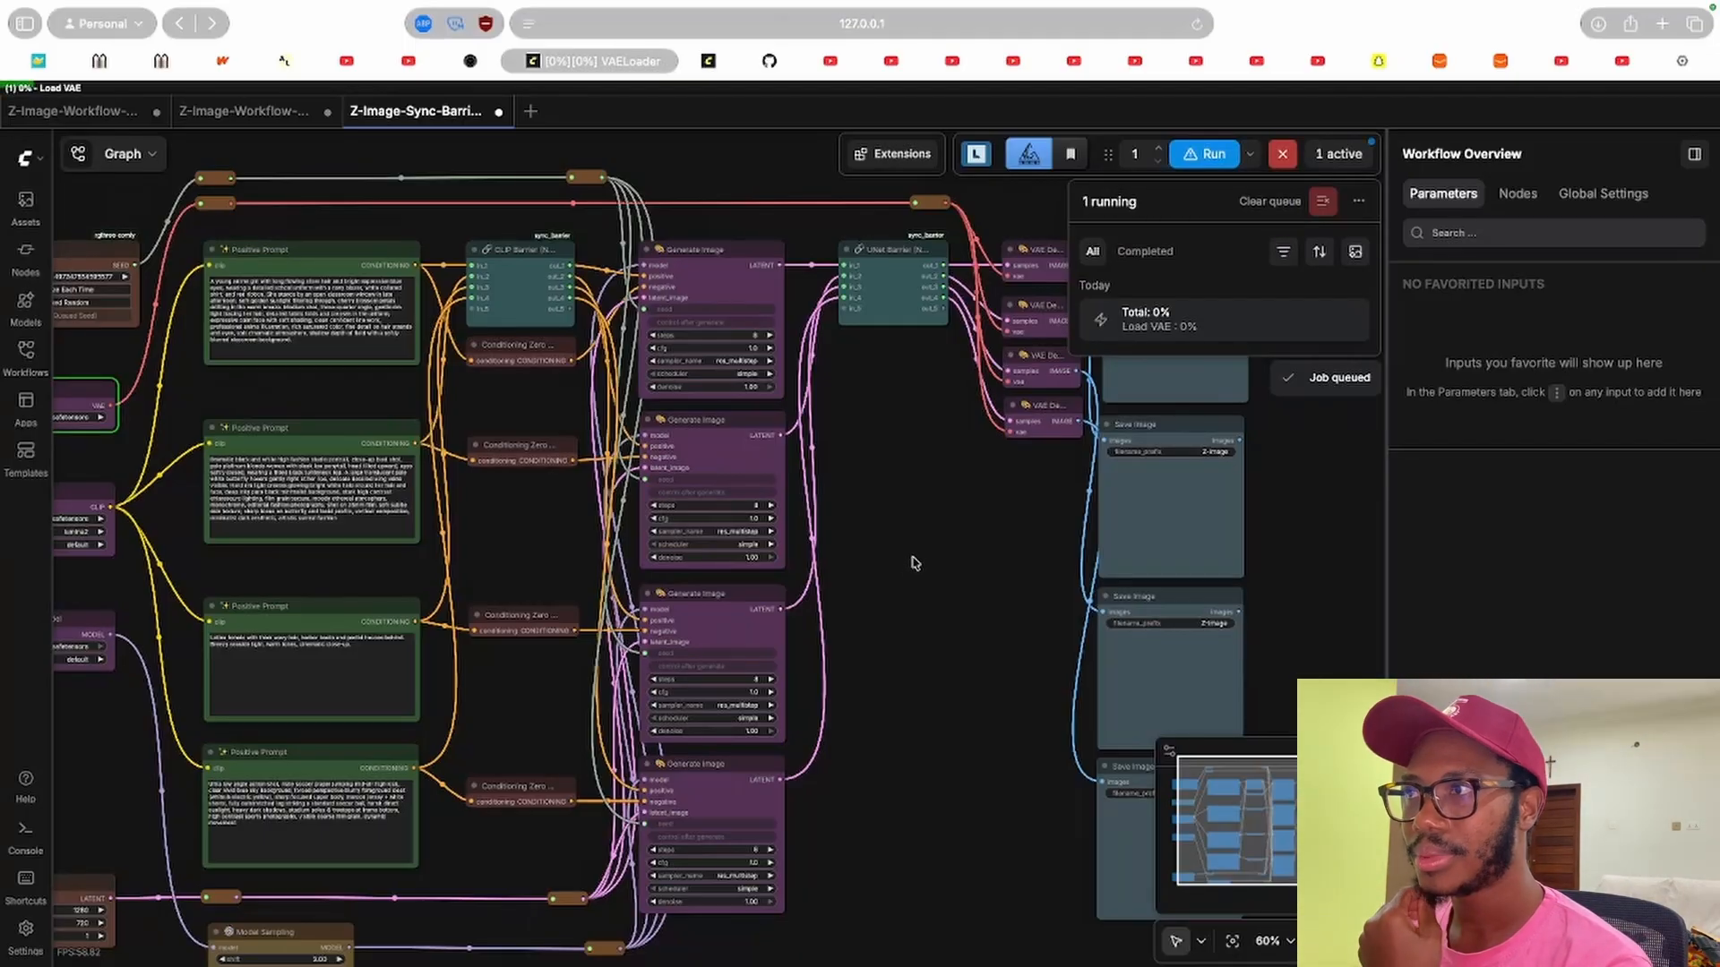
Review the README's usage section and the Model Phase Sync page on the Comfy Registry.
{"action": "left_click", "coordinate": [708, 60]}
{"action": "left_click", "coordinate": [770, 61]}
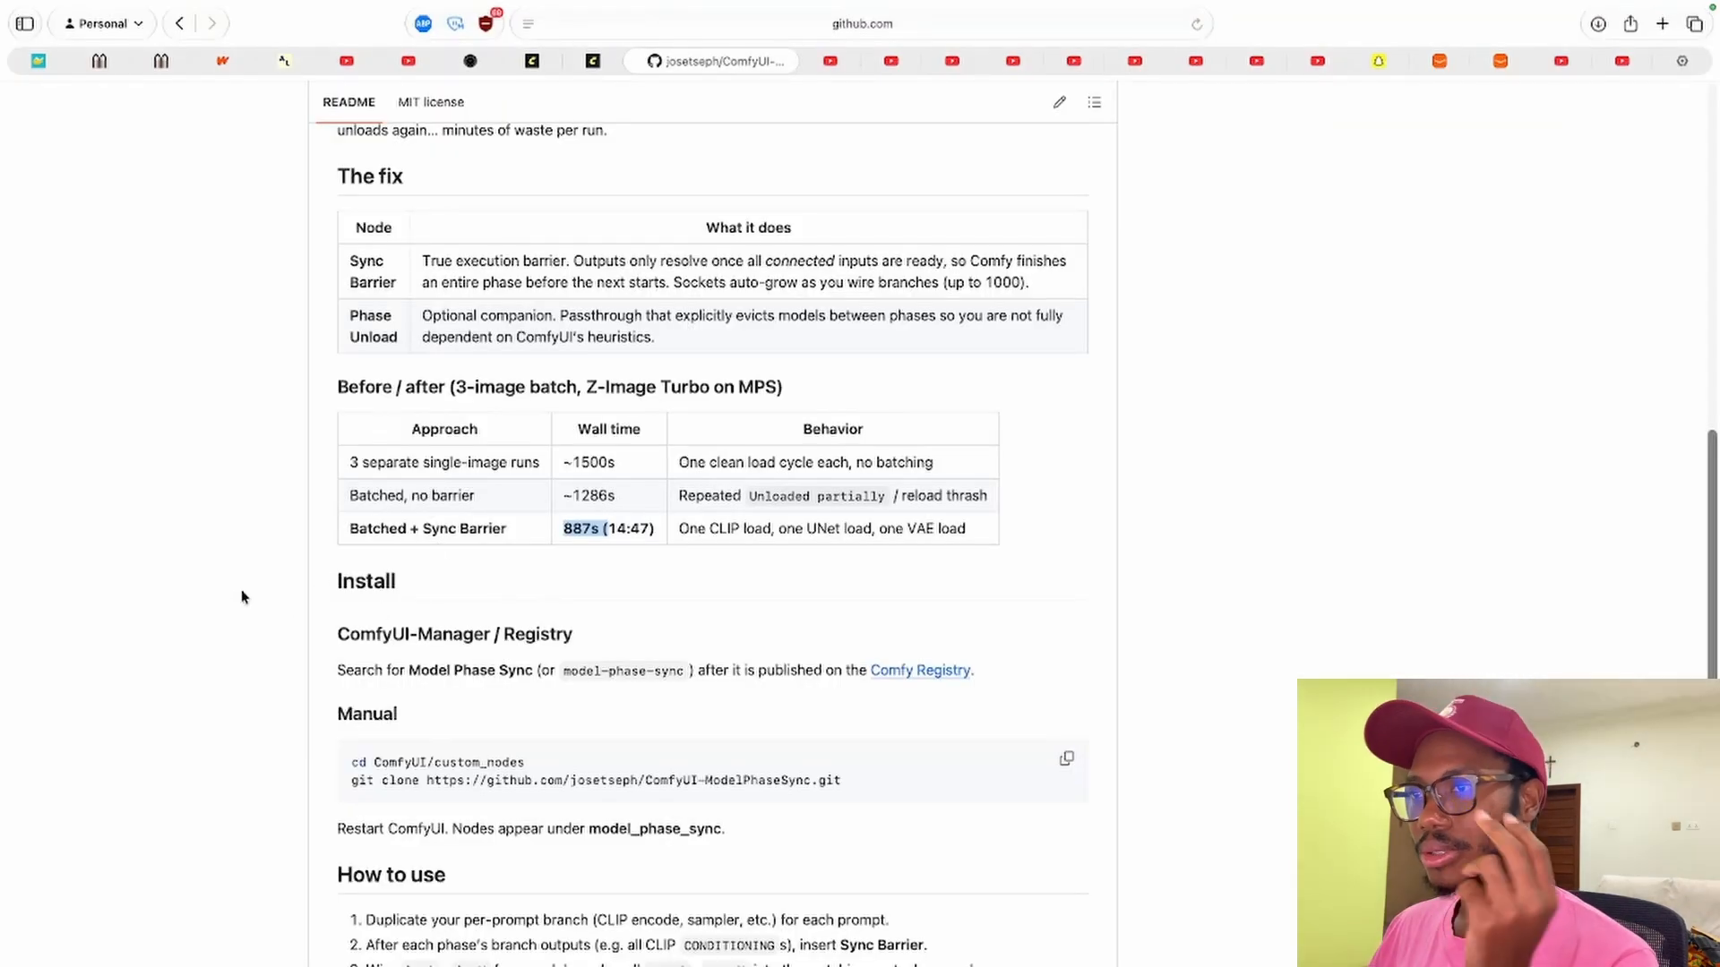
{"action": "scroll", "coordinate": [241, 591], "scroll_direction": "down", "scroll_amount": 7}
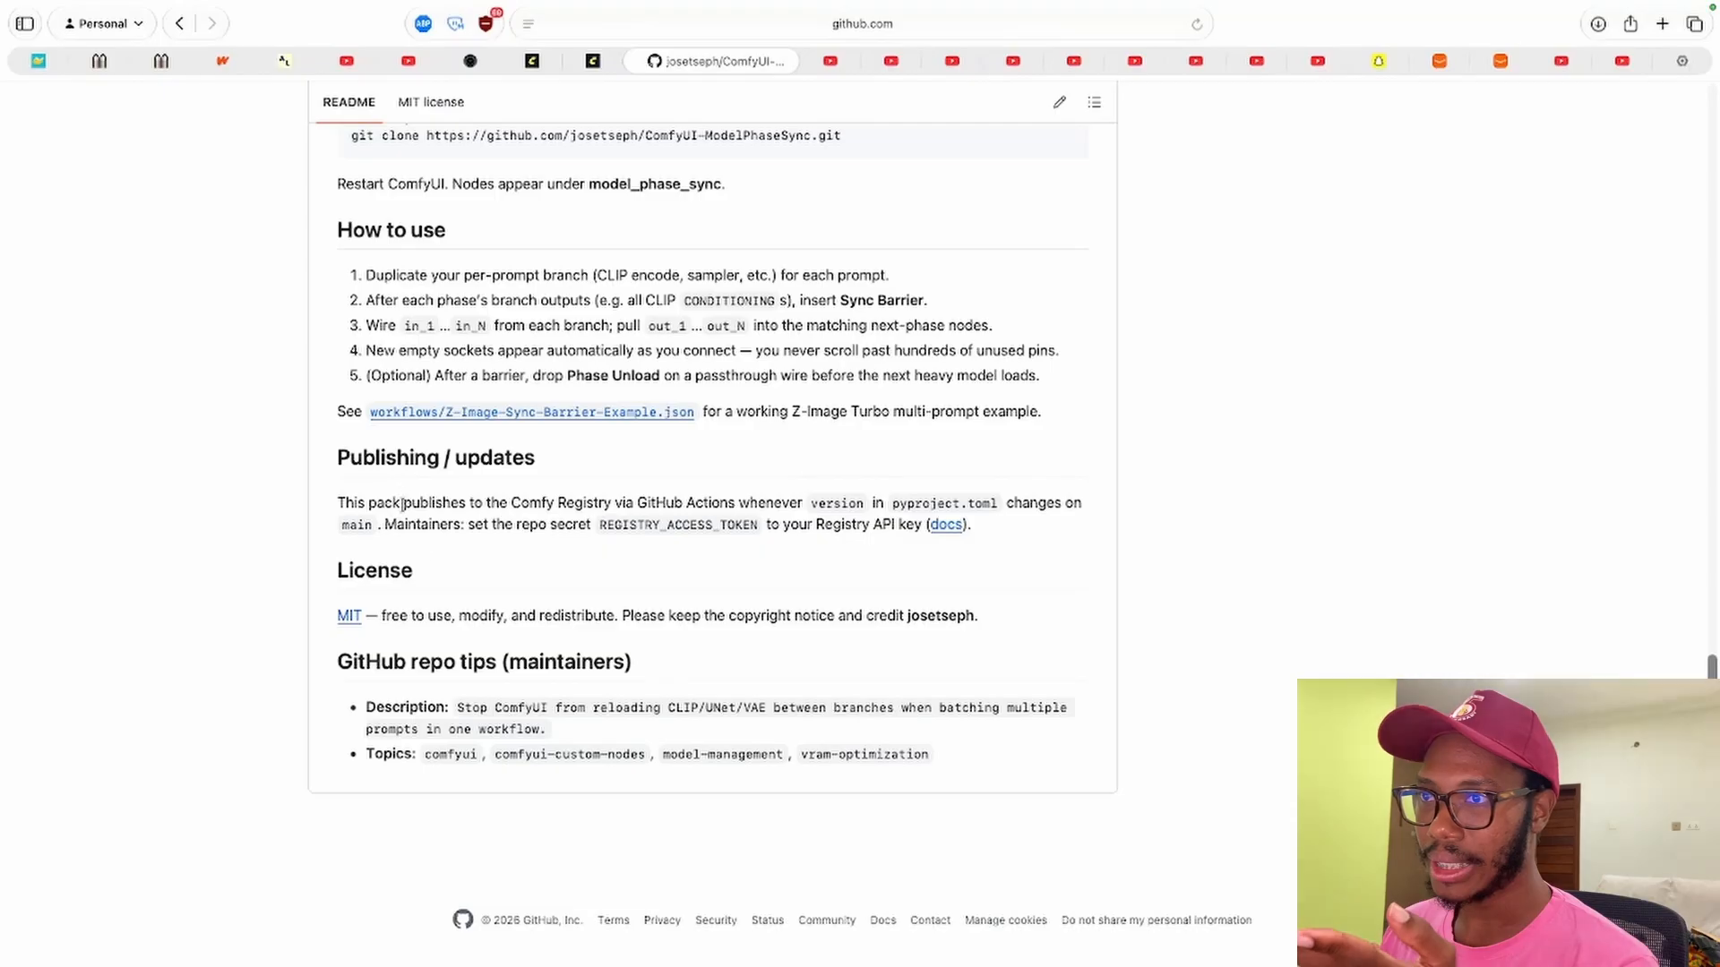
{"action": "scroll", "coordinate": [421, 555], "scroll_direction": "up", "scroll_amount": 20}
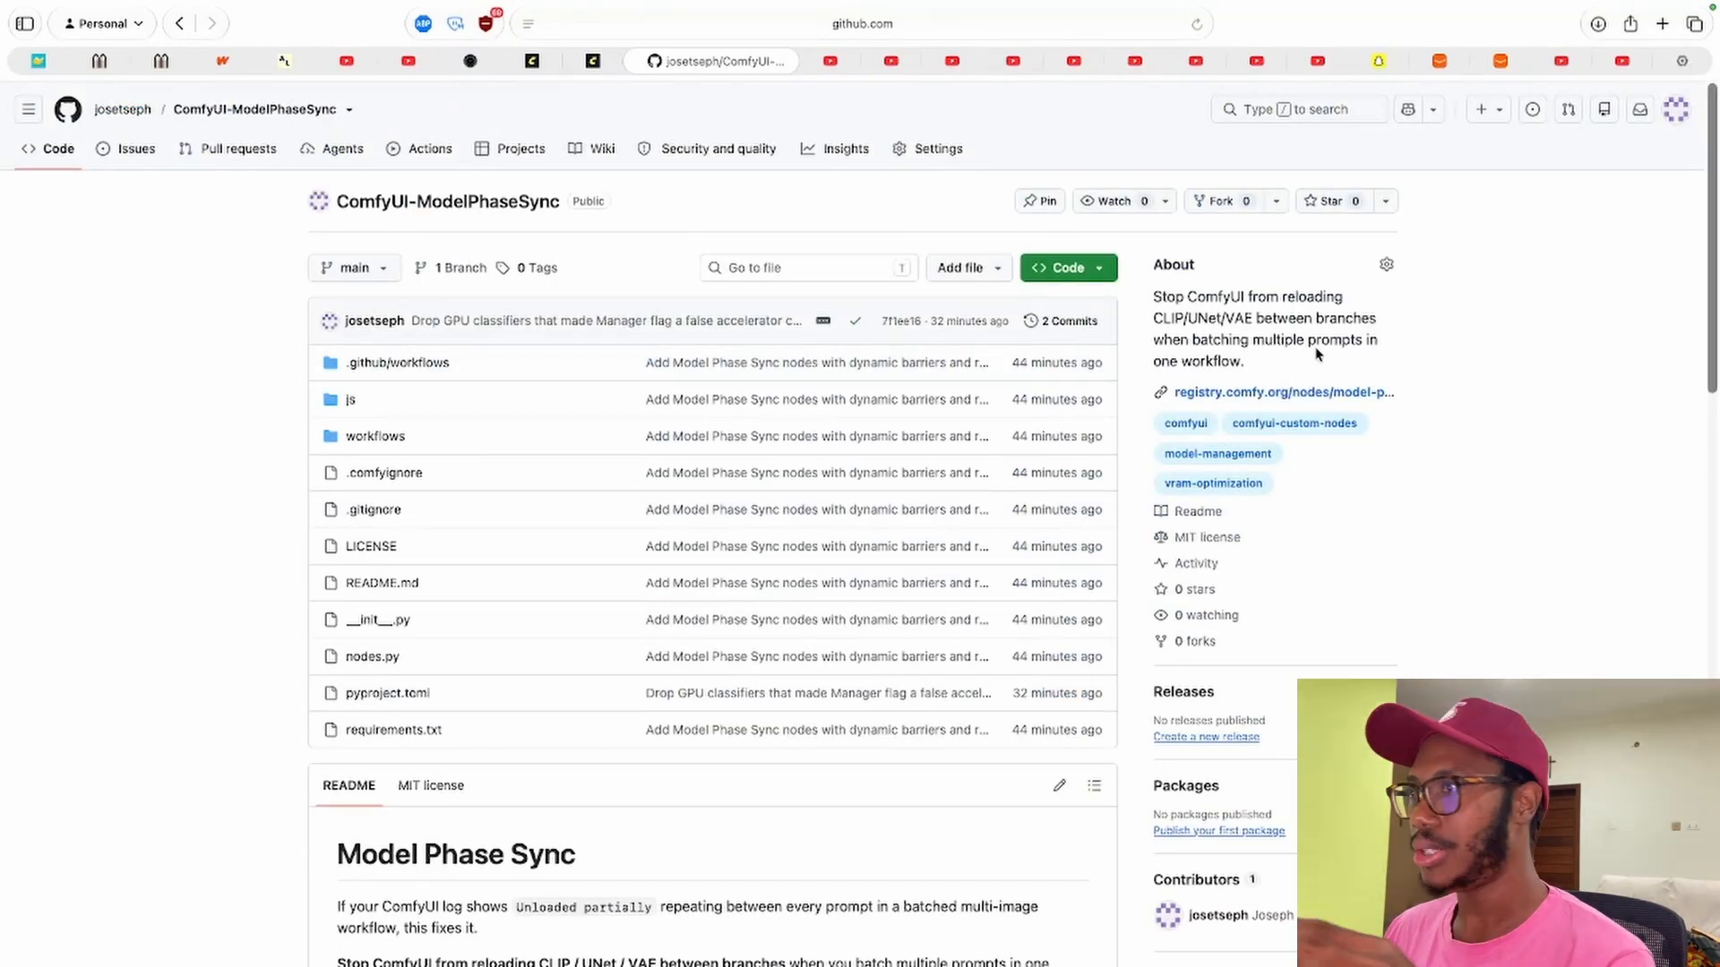
{"action": "left_click", "coordinate": [609, 59]}
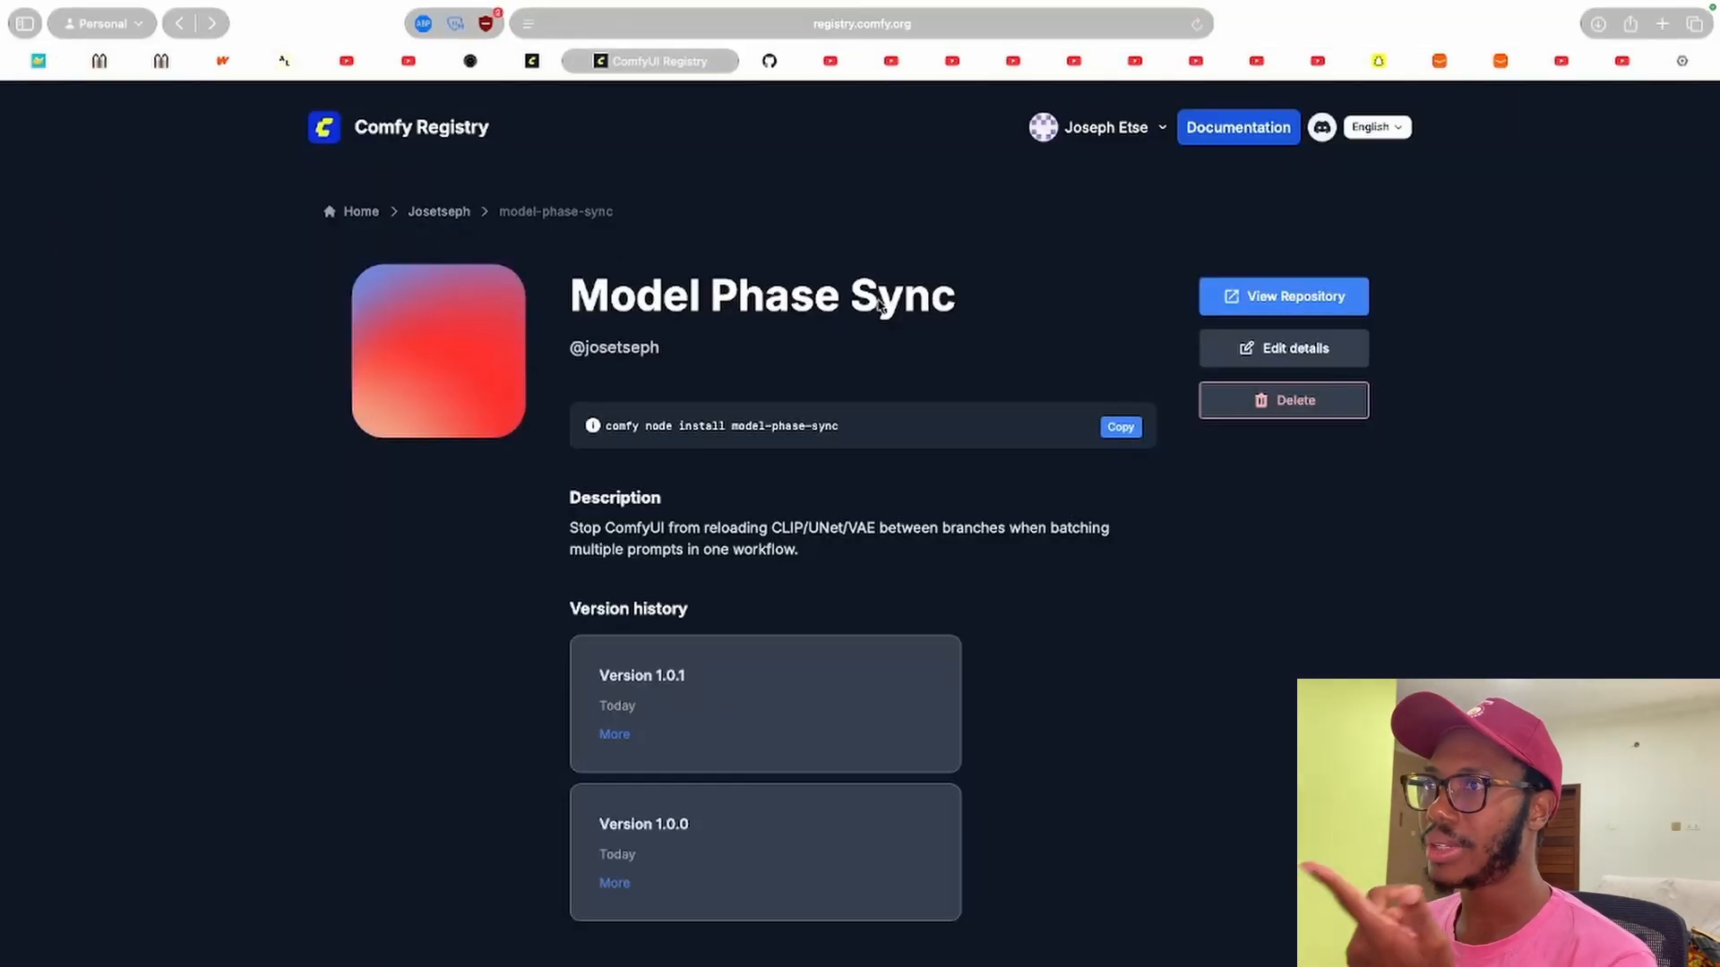
{"action": "left_click_drag", "start_coordinate": [587, 292], "coordinate": [960, 300]}
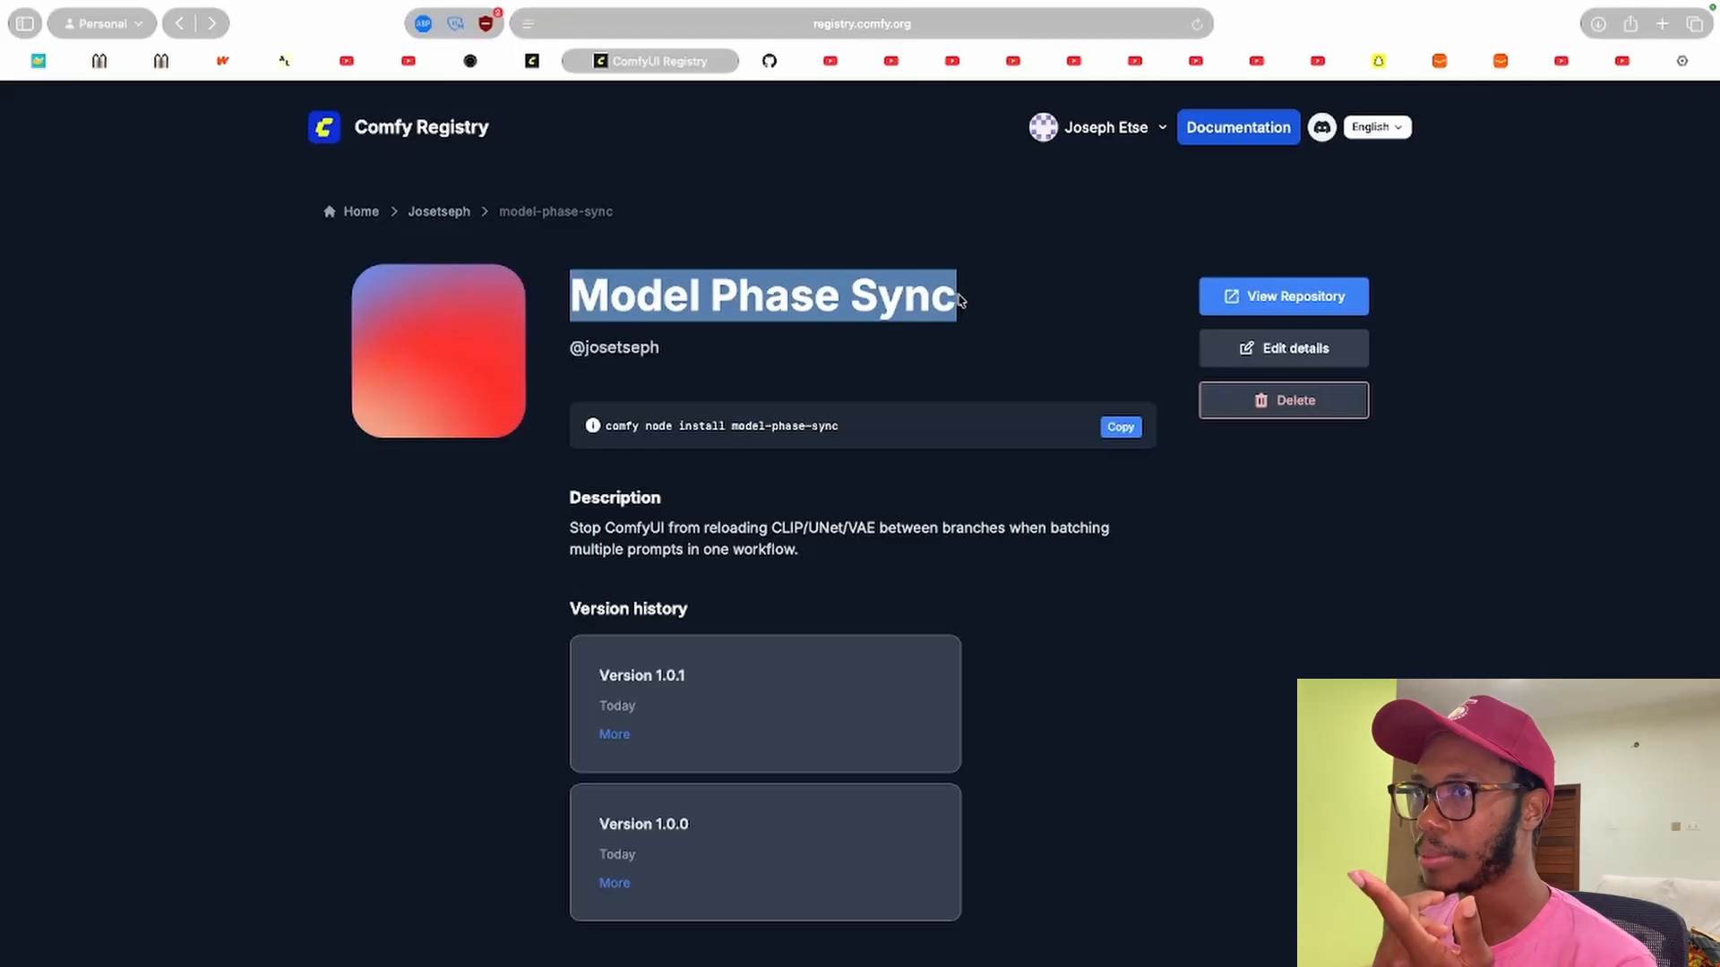
Return to ComfyUI, search the extensions manager for "phase" and inspect the Model Phase Sync node pack's info.
{"action": "left_click", "coordinate": [1179, 674]}
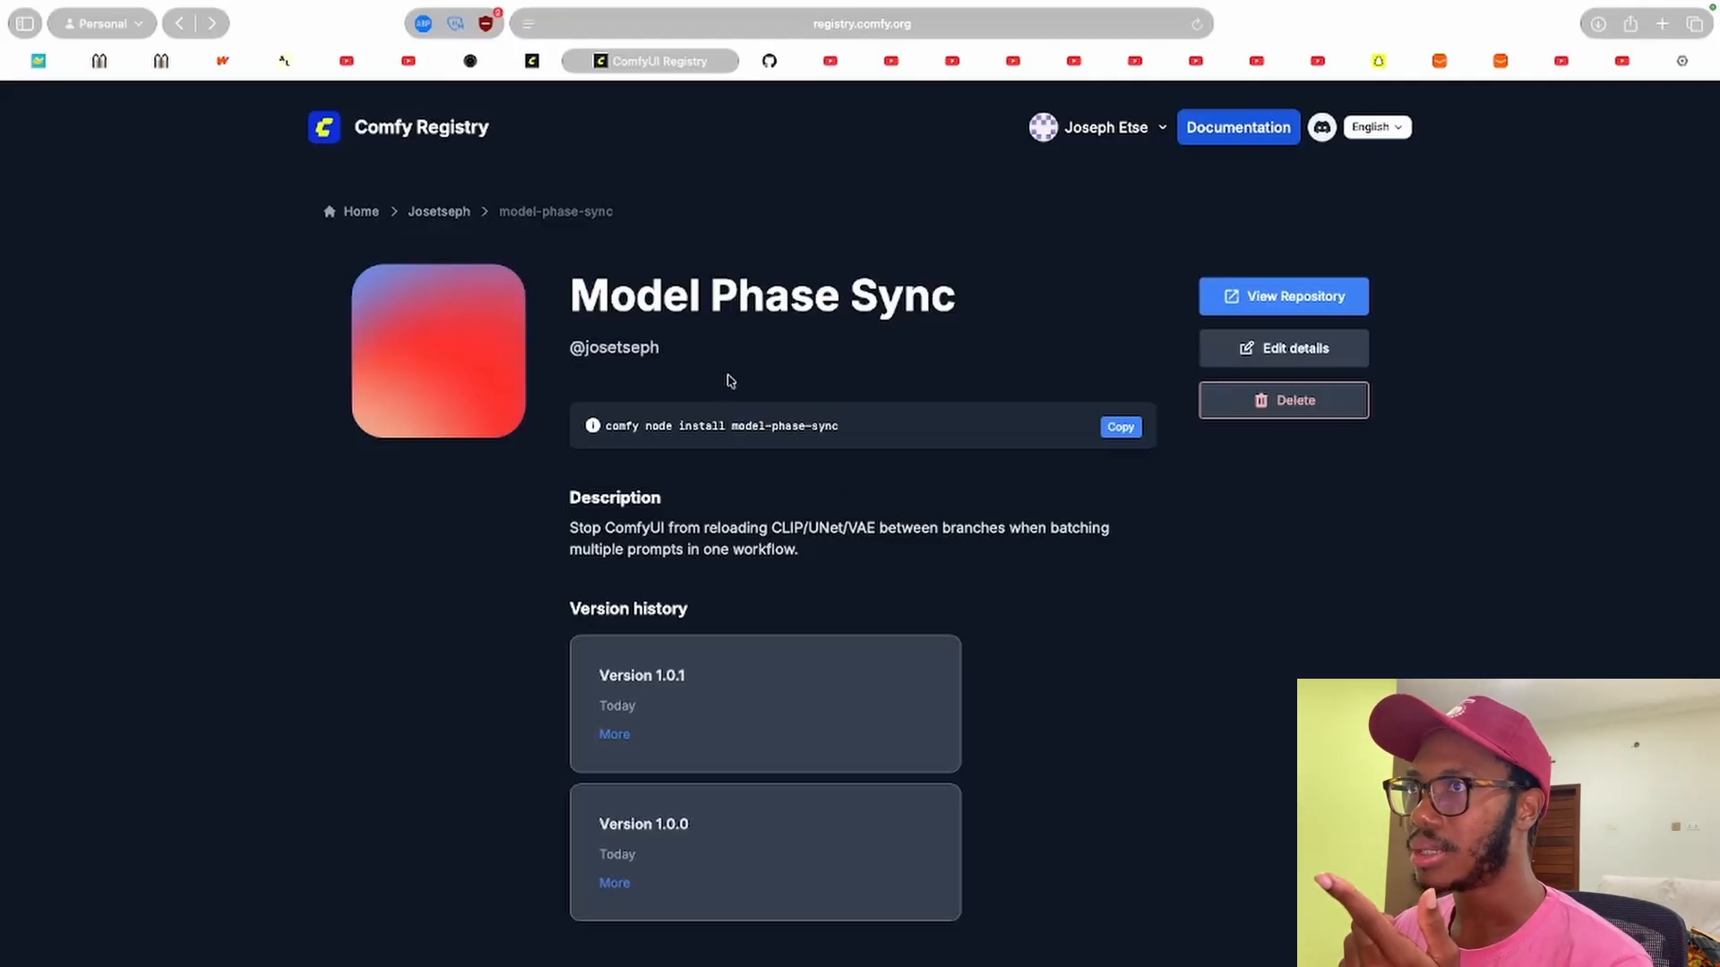
{"action": "left_click", "coordinate": [537, 63]}
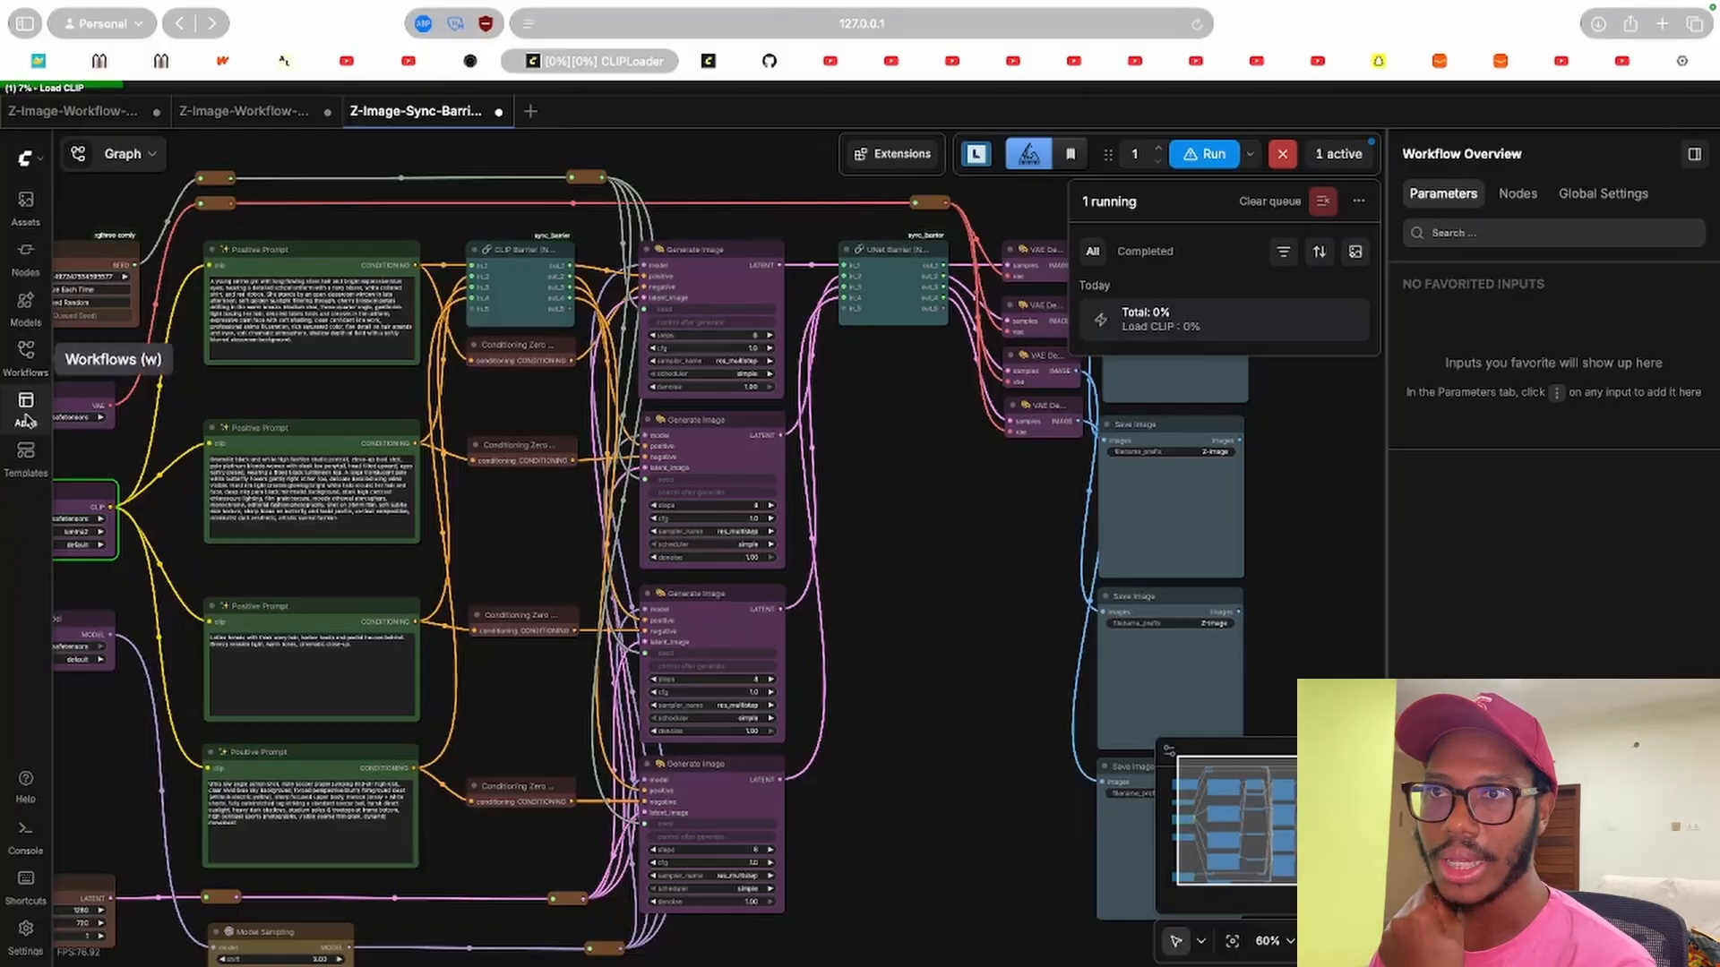
{"action": "left_click", "coordinate": [27, 158]}
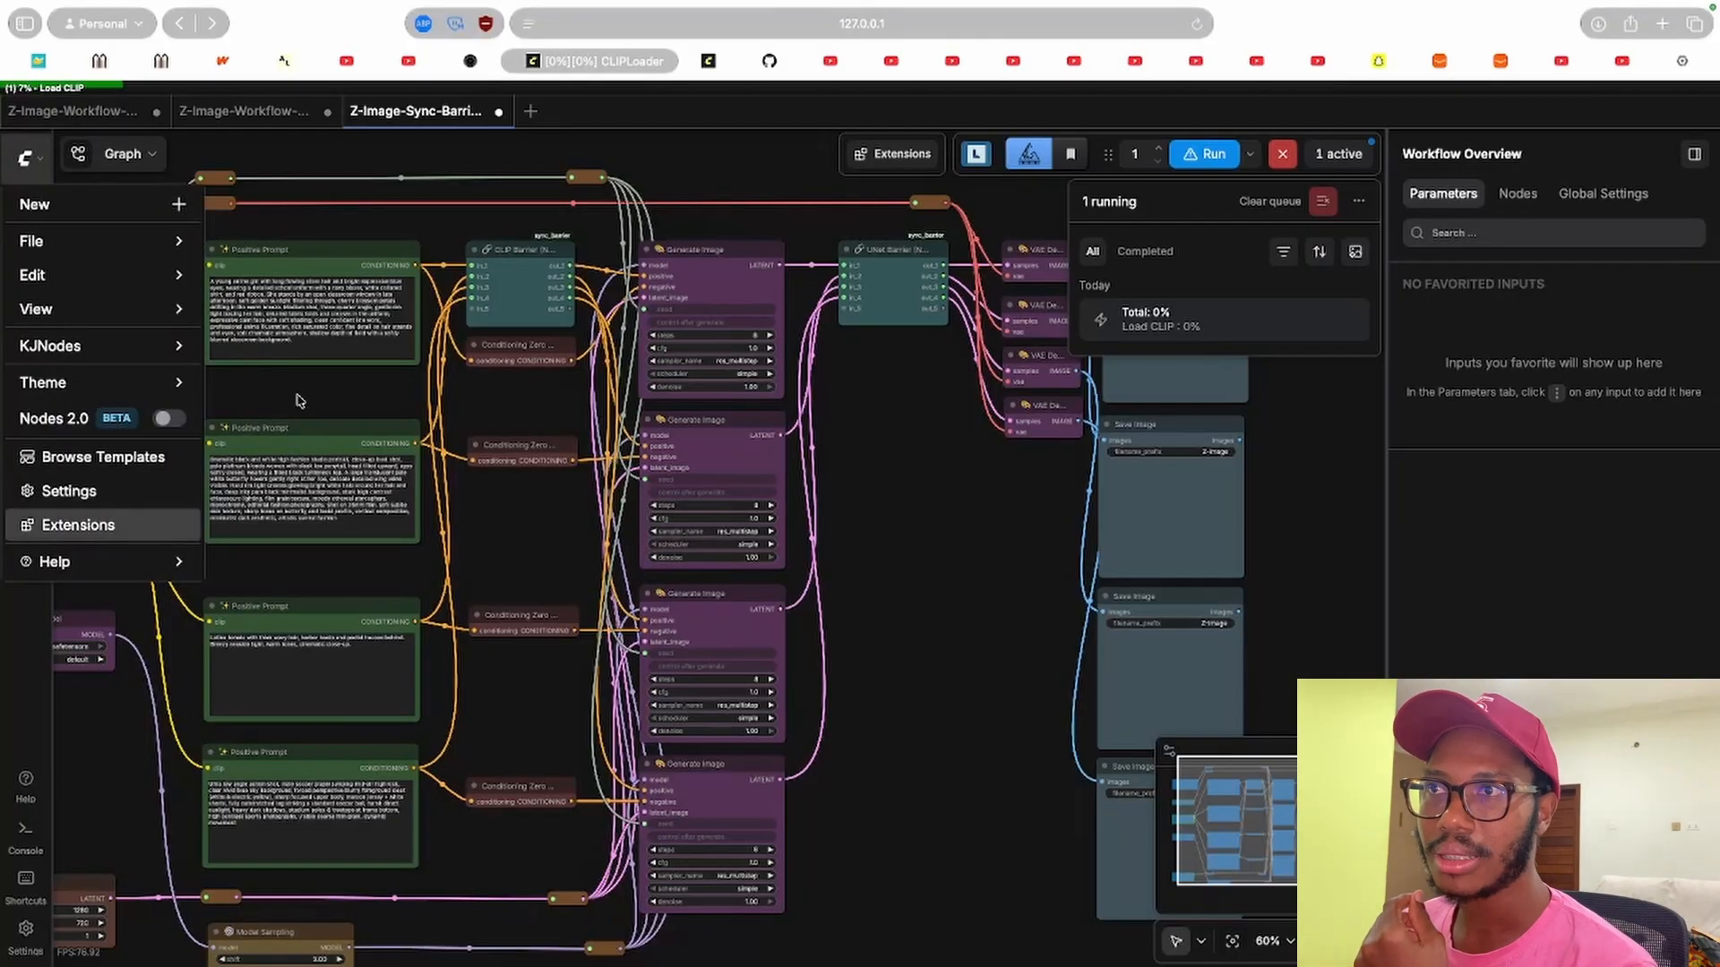
{"action": "left_click", "coordinate": [79, 525]}
{"action": "left_click", "coordinate": [556, 201]}
{"action": "type", "text": "p"}
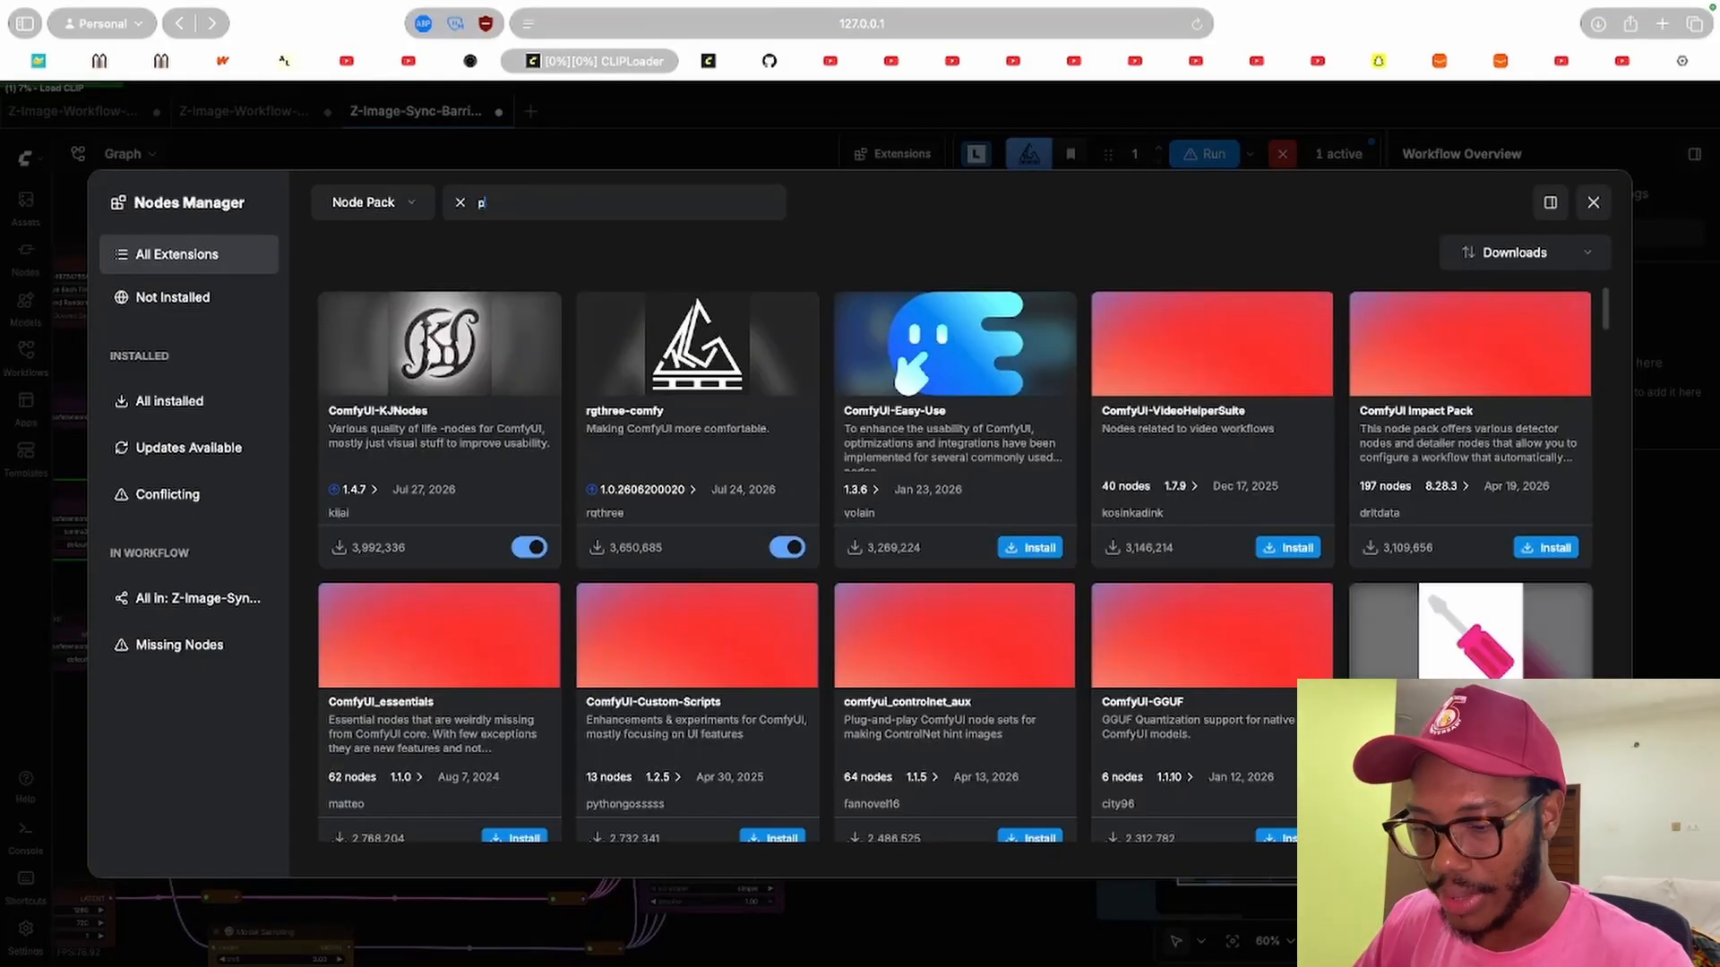
{"action": "type", "text": "hase"}
{"action": "scroll", "coordinate": [1120, 752], "scroll_direction": "down", "scroll_amount": 1}
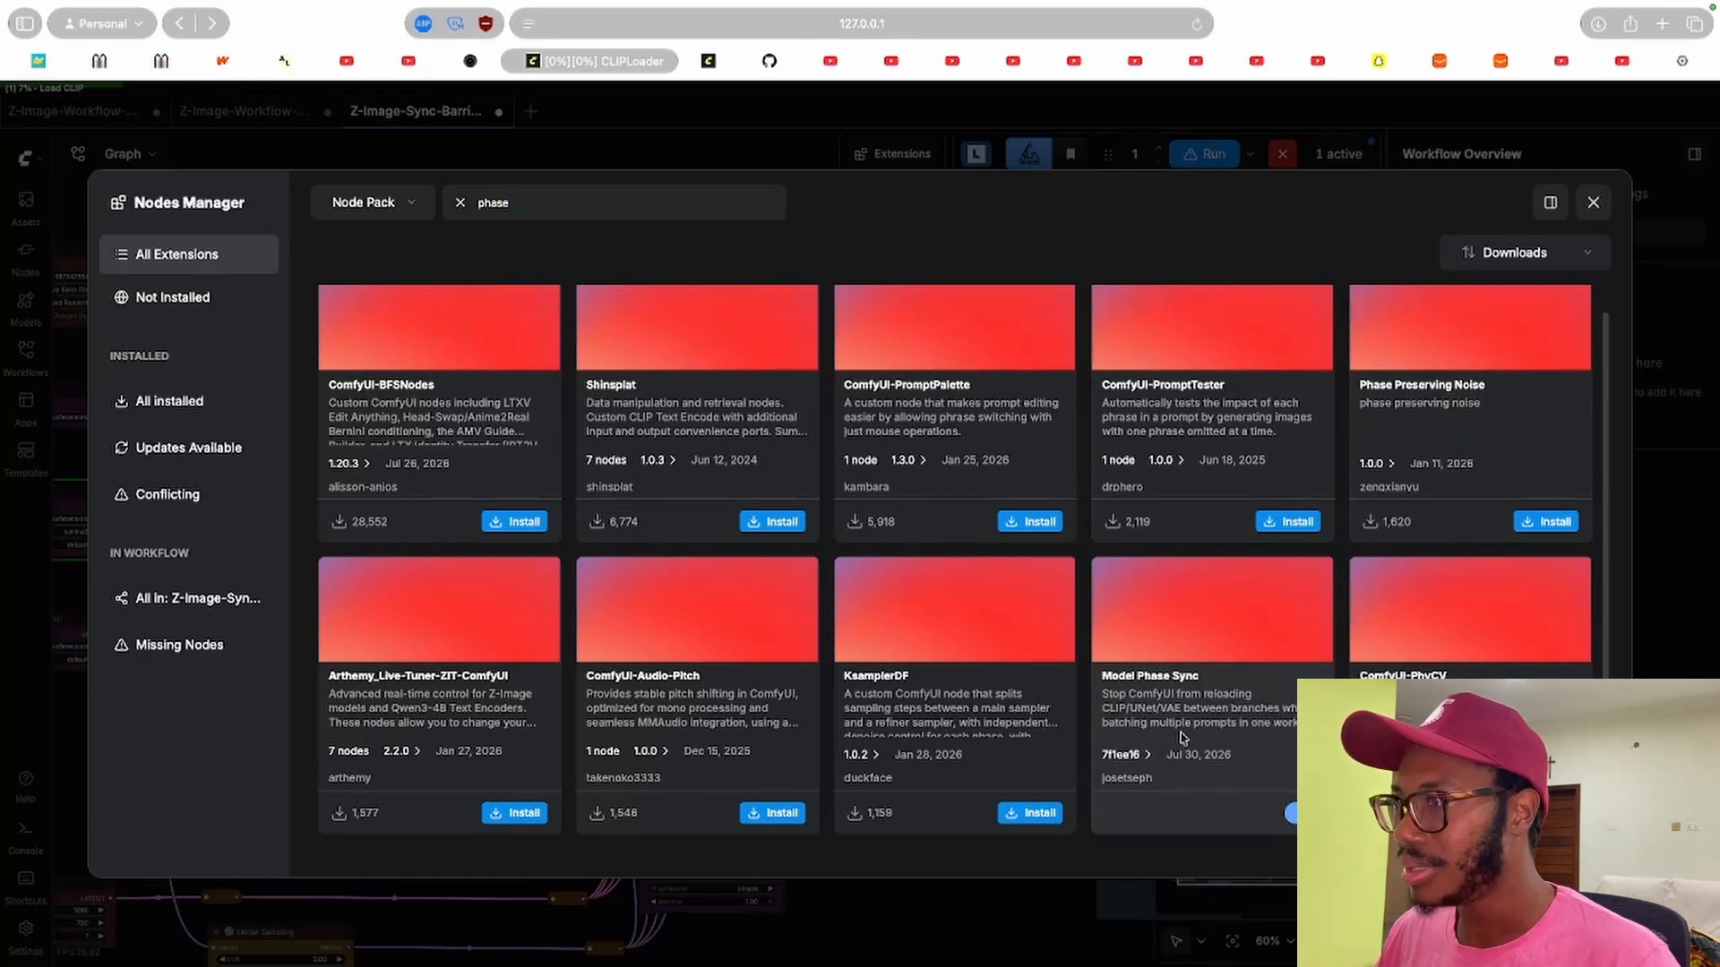
{"action": "left_click", "coordinate": [1152, 760]}
{"action": "scroll", "coordinate": [1496, 562], "scroll_direction": "down", "scroll_amount": 5}
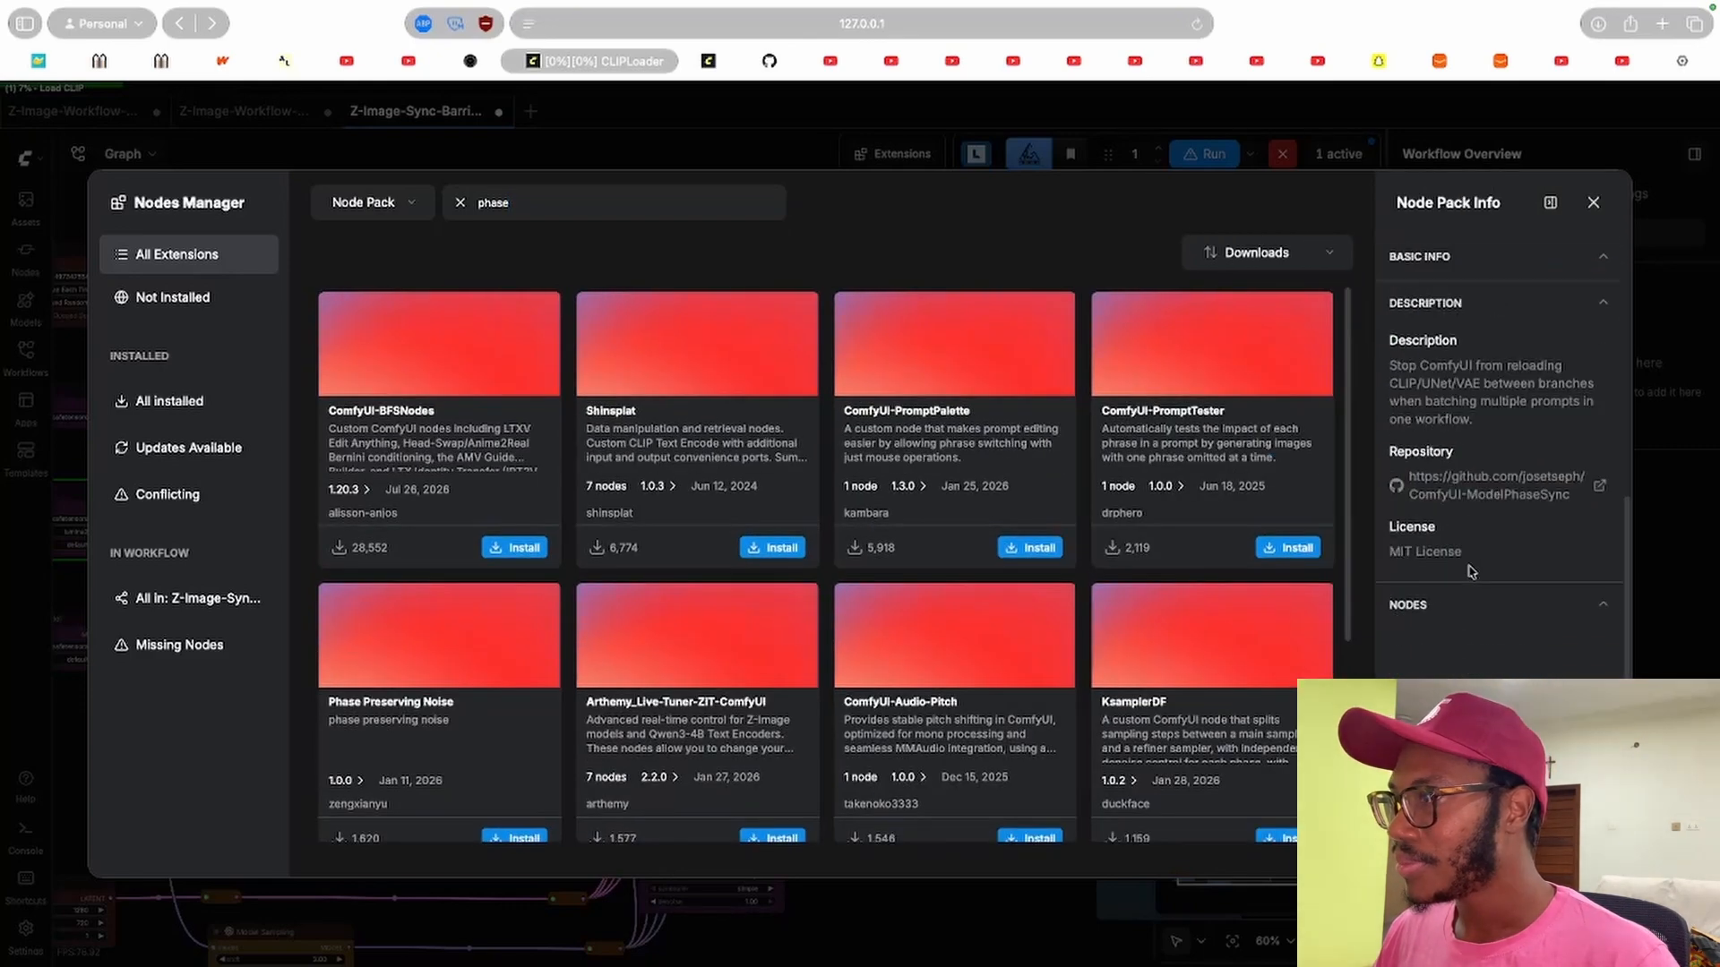
{"action": "scroll", "coordinate": [1496, 562], "scroll_direction": "up", "scroll_amount": 5}
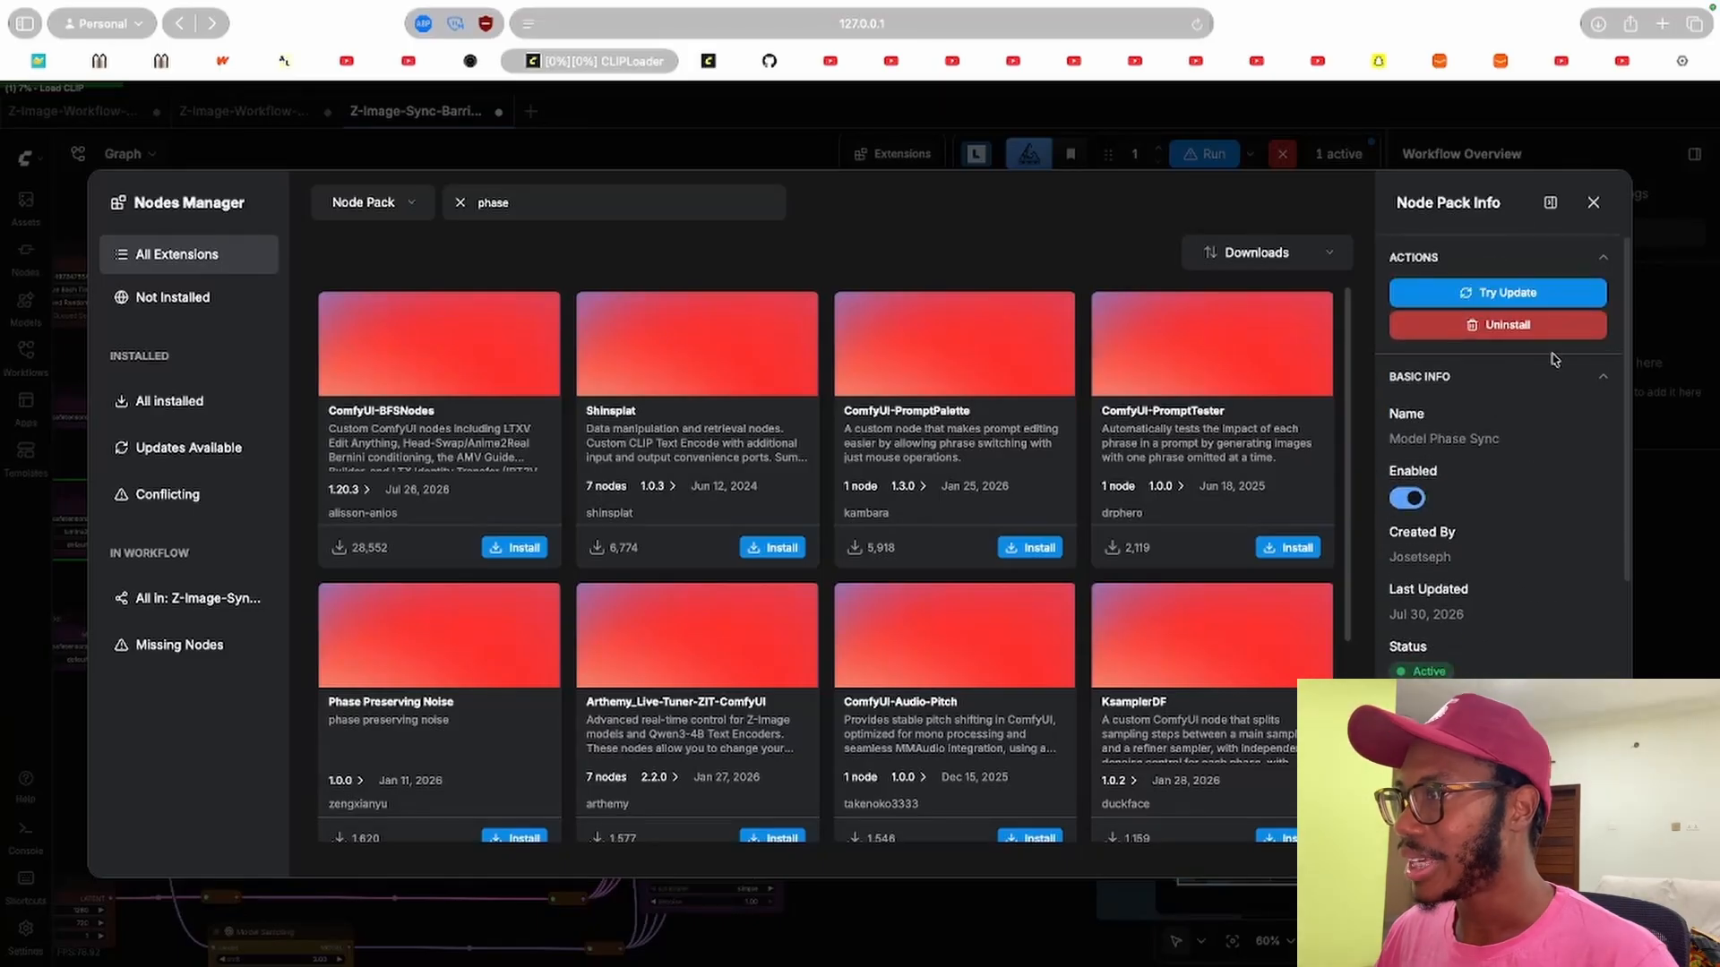
{"action": "left_click", "coordinate": [1593, 203]}
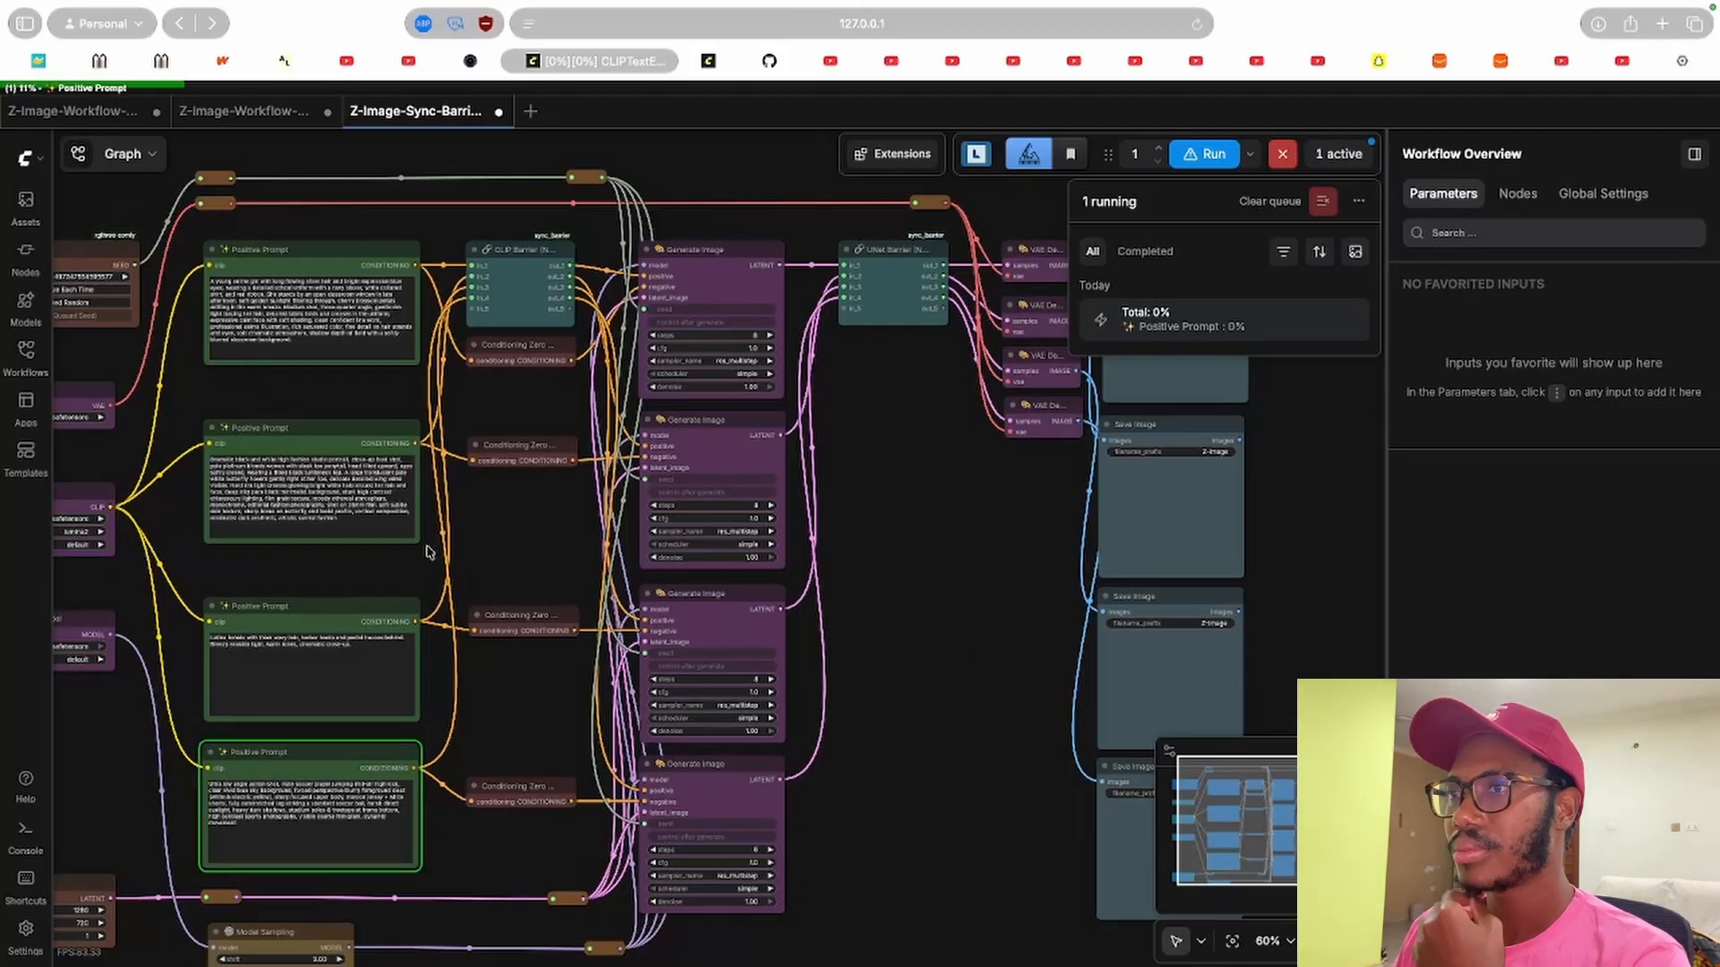
Inspect the barrier workflow's prompt, CLIP Barrier, Generate Image and Load Diffusion Model nodes.
{"action": "left_click_drag", "start_coordinate": [376, 592], "coordinate": [564, 591]}
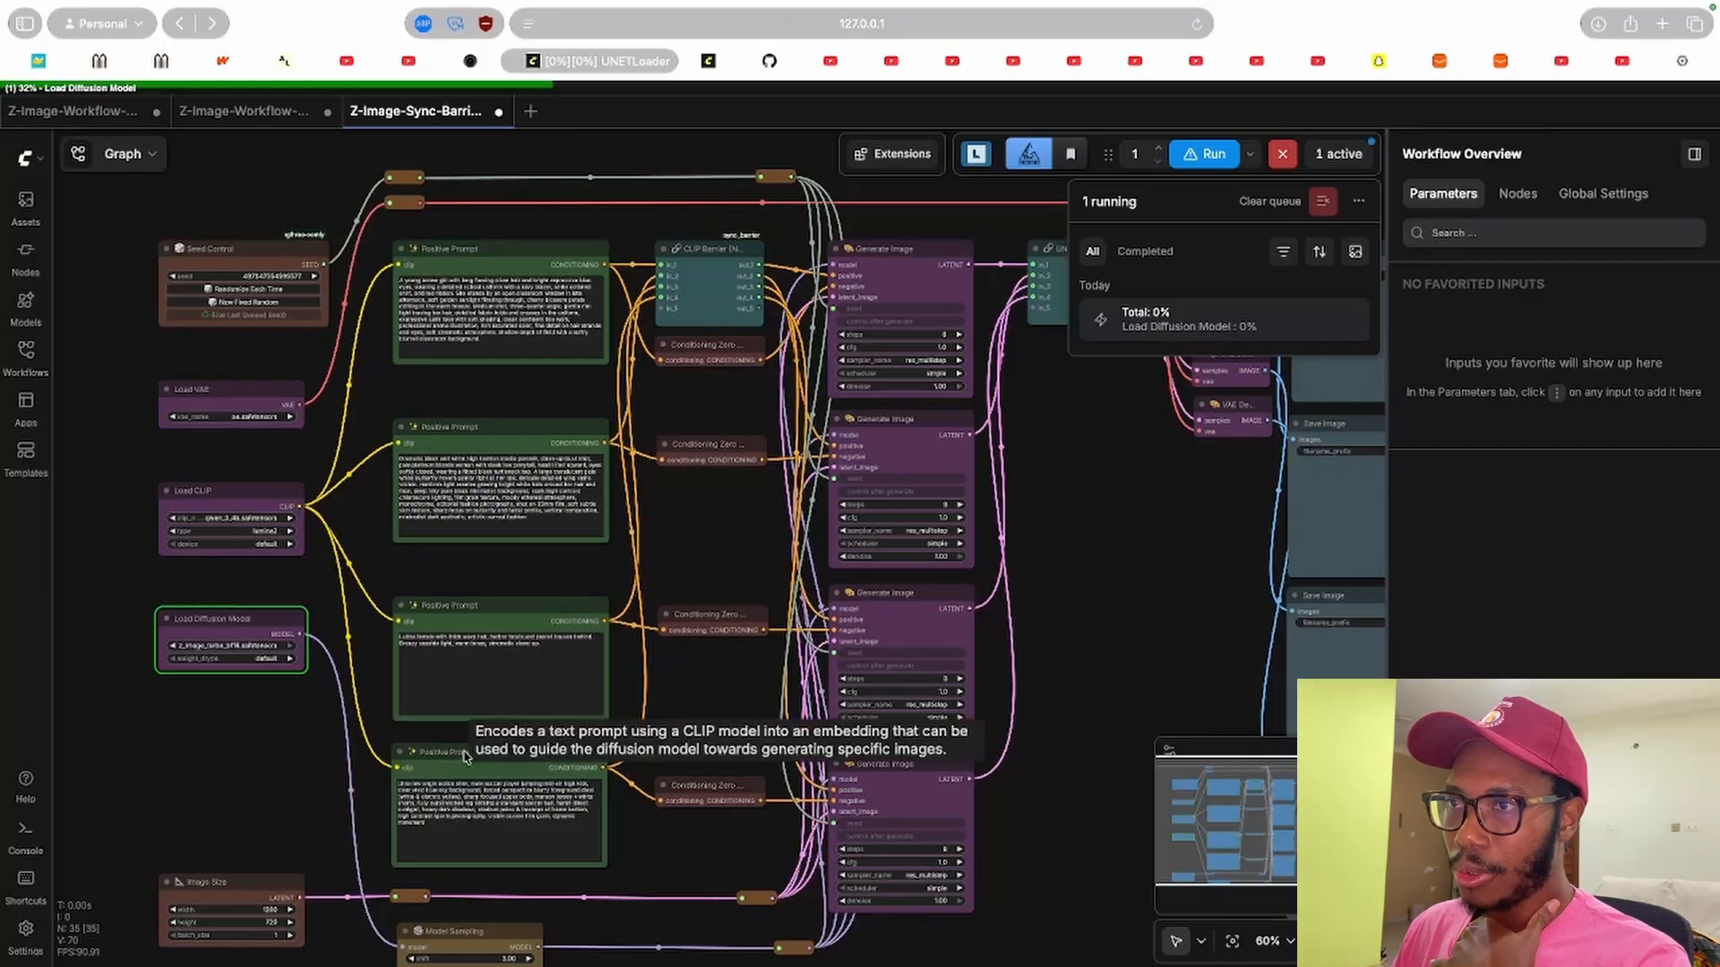
{"action": "left_click", "coordinate": [497, 677]}
{"action": "left_click", "coordinate": [517, 430]}
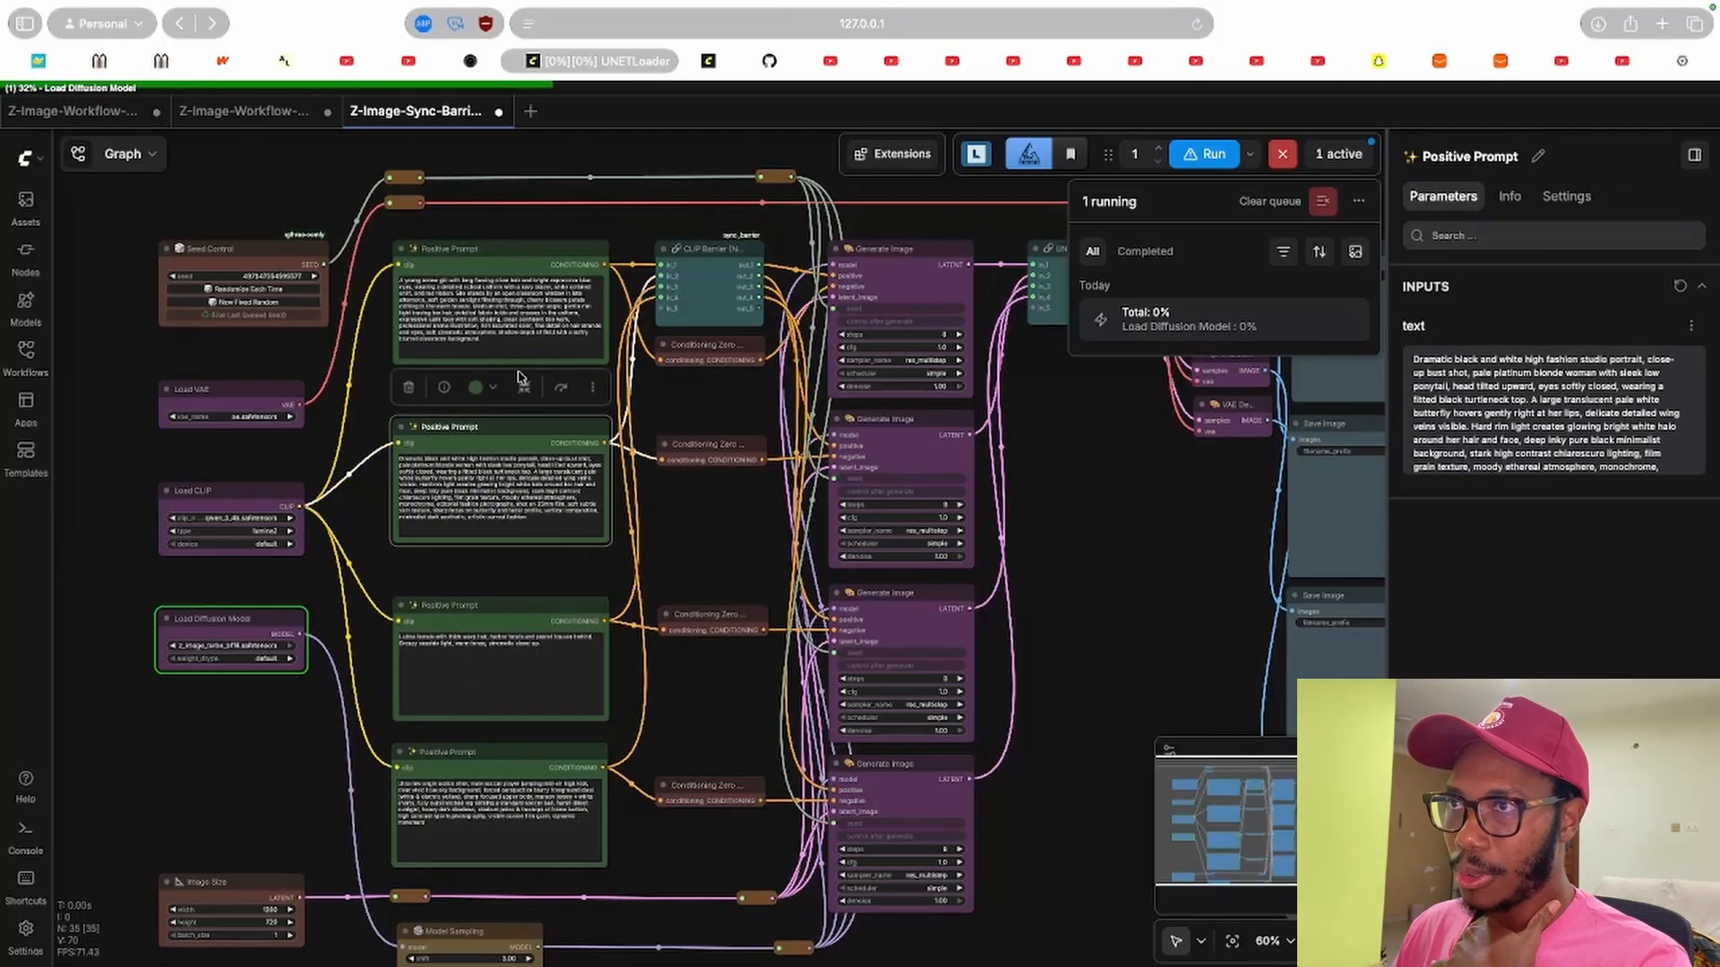
{"action": "left_click", "coordinate": [521, 254]}
{"action": "left_click", "coordinate": [722, 252]}
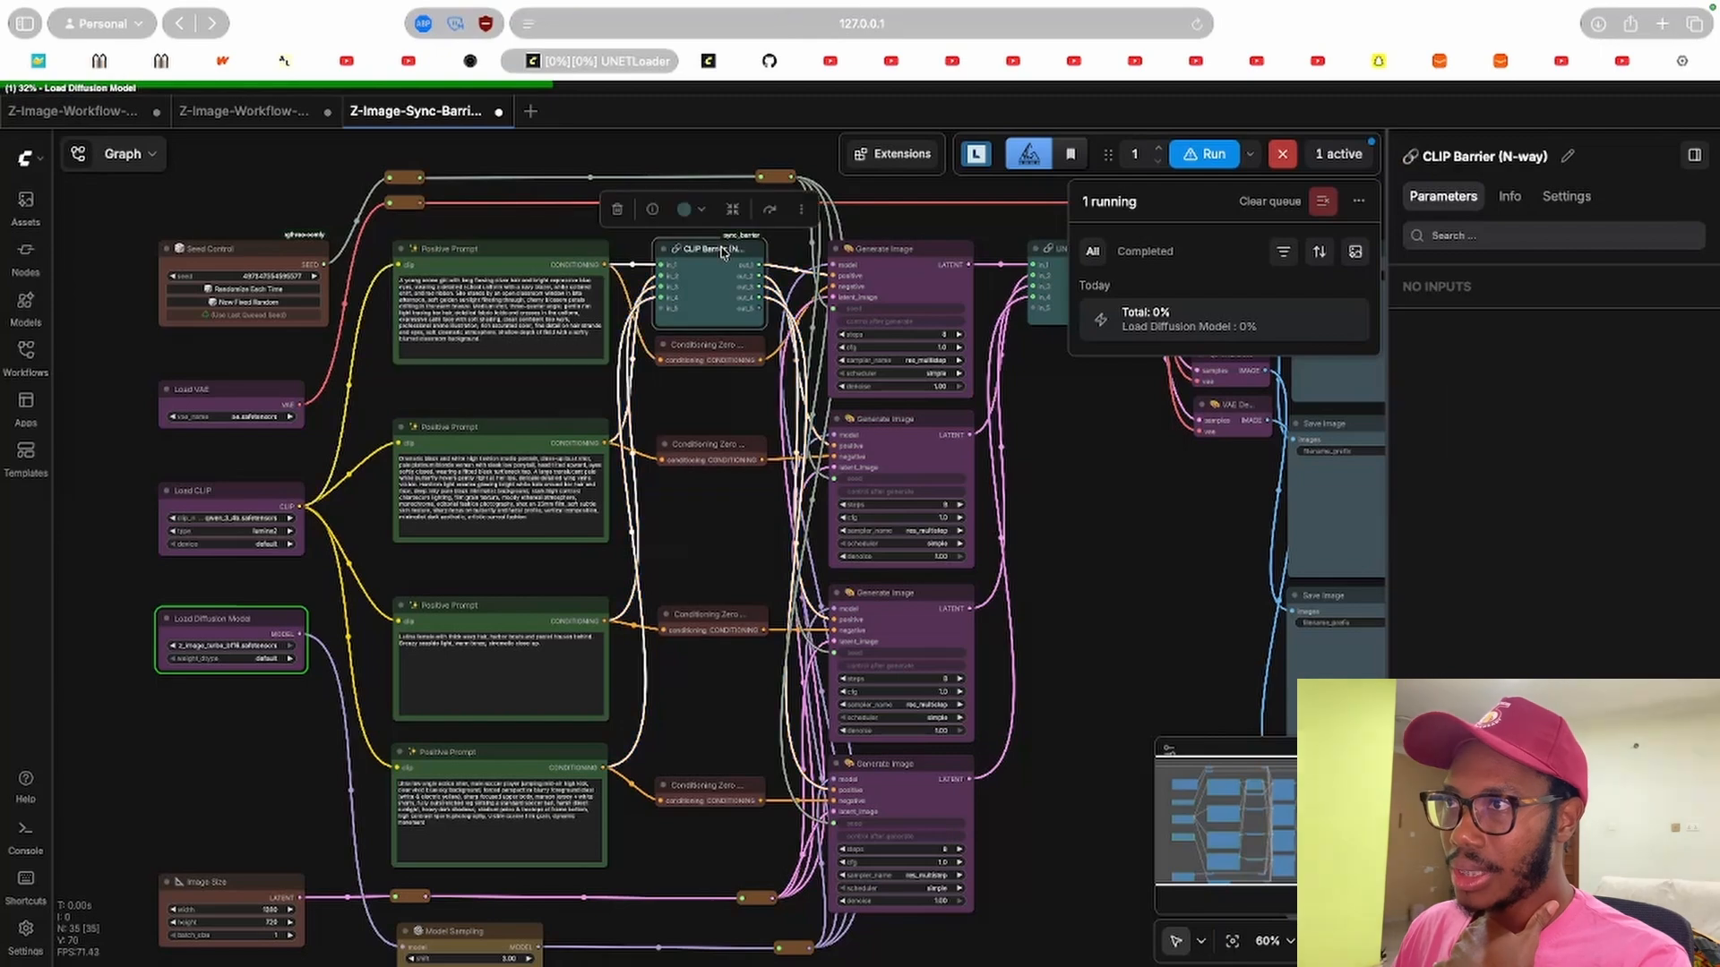
{"action": "left_click", "coordinate": [909, 257]}
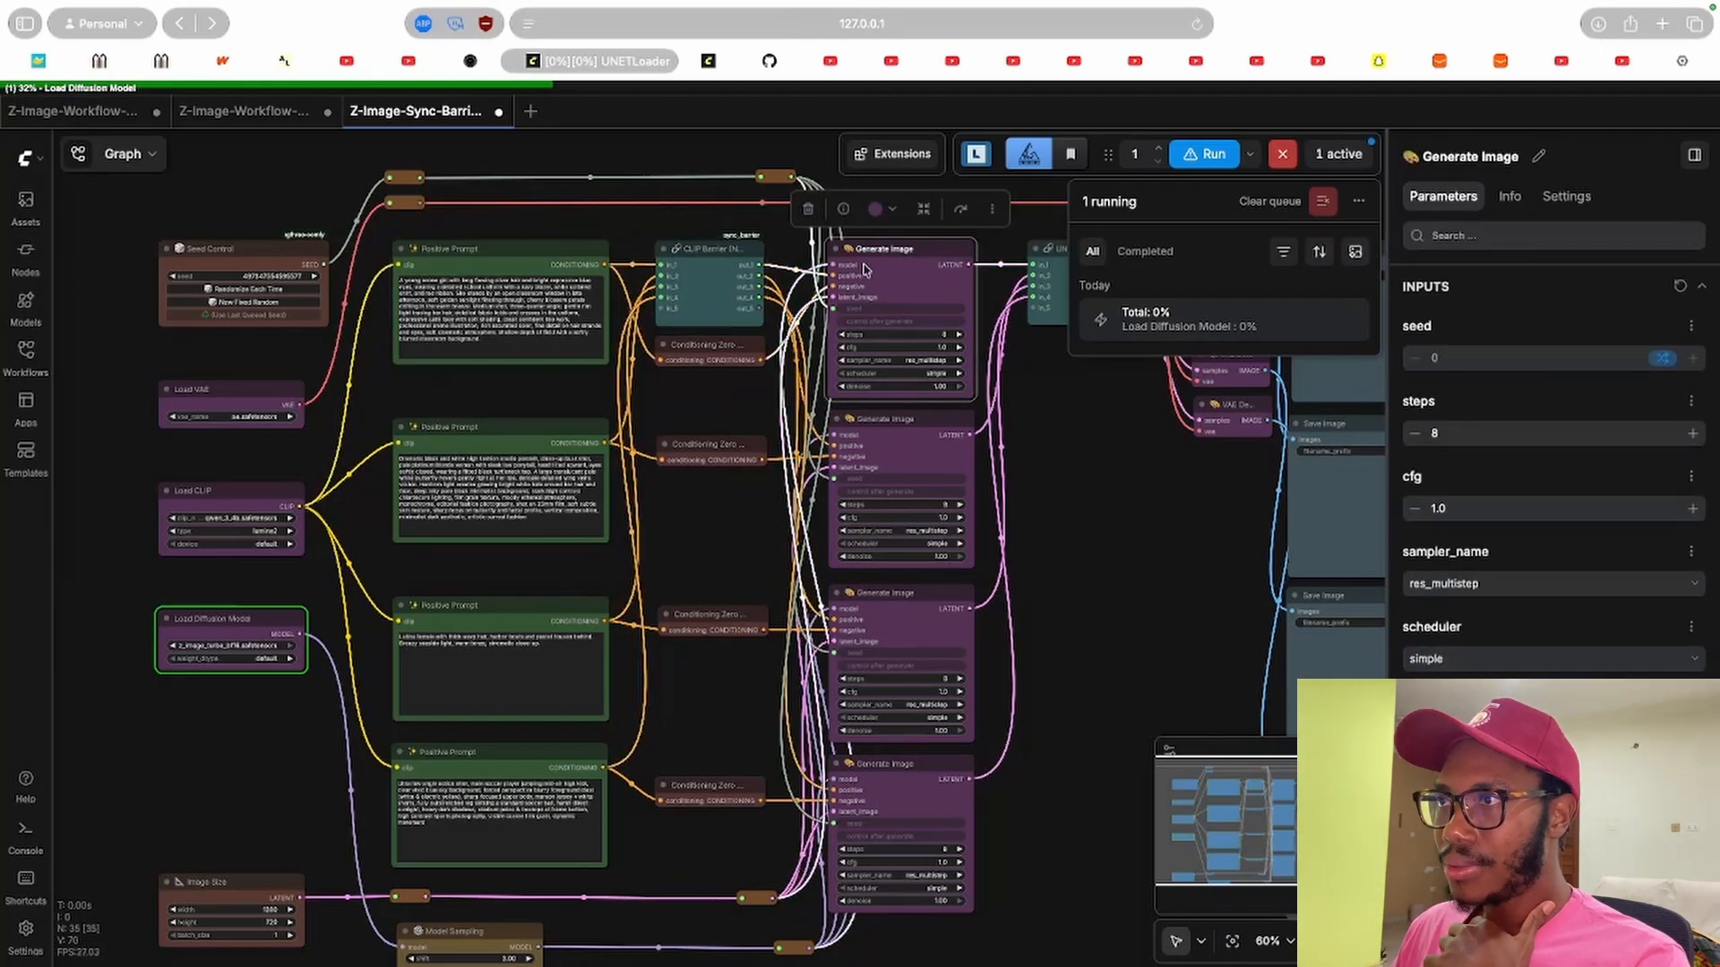
{"action": "left_click", "coordinate": [221, 625]}
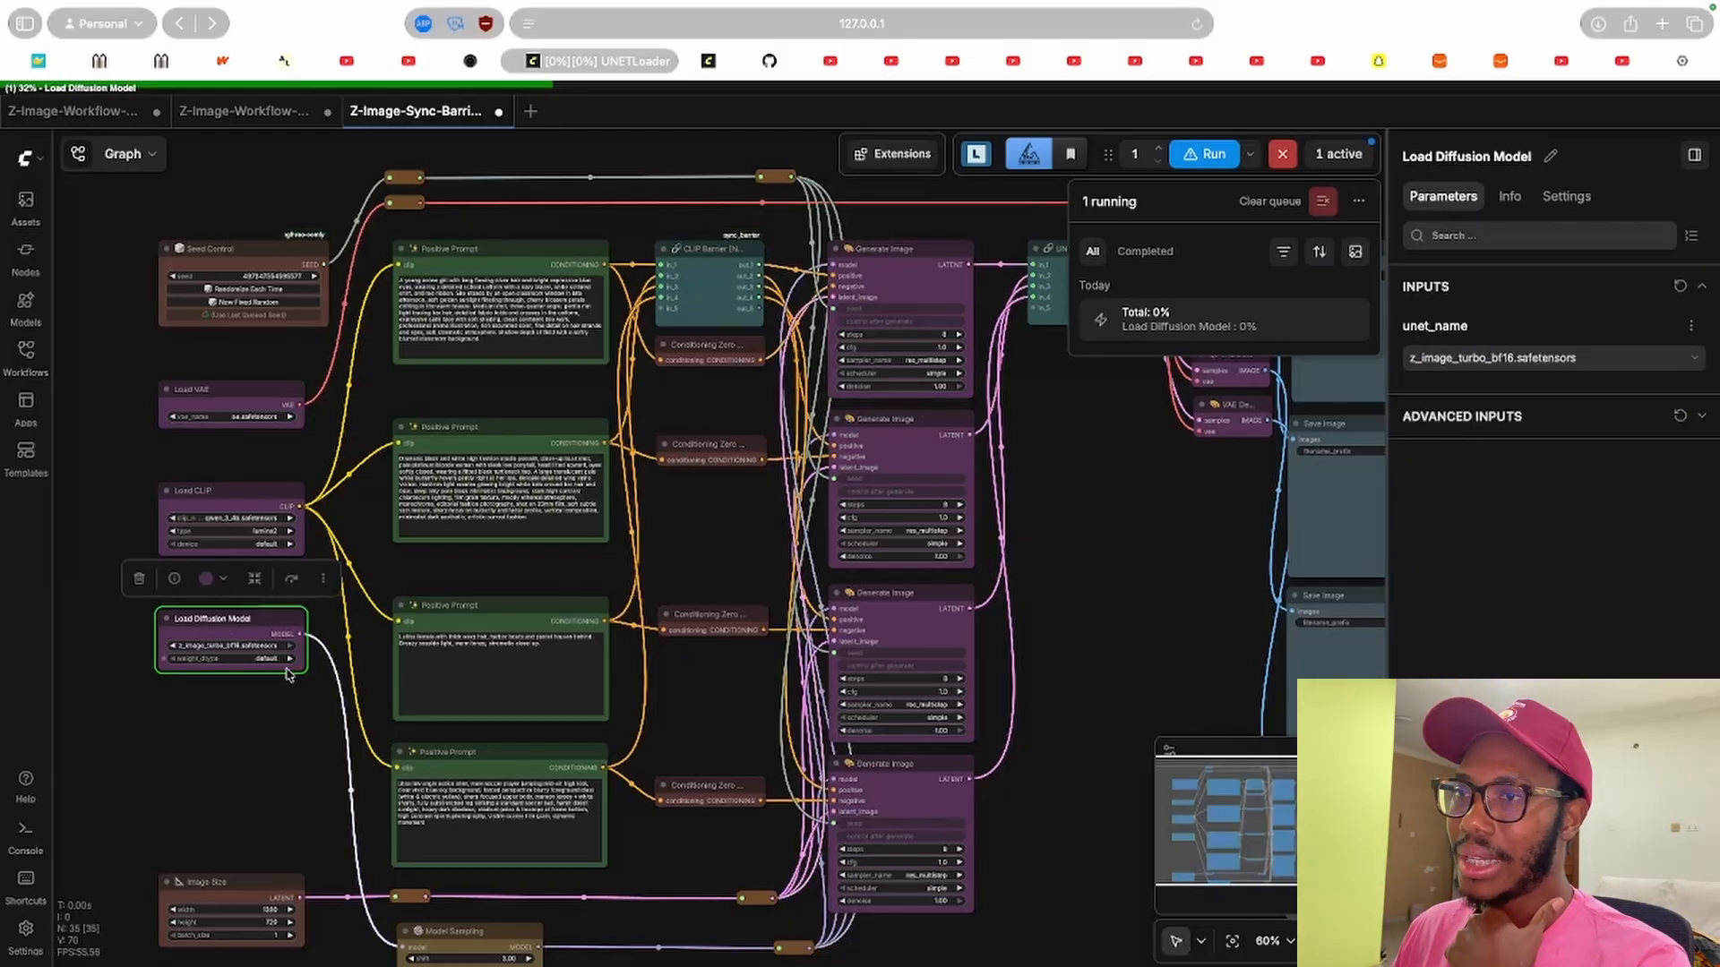
Open the logs console, resize it, and close it again.
{"action": "left_click", "coordinate": [28, 842]}
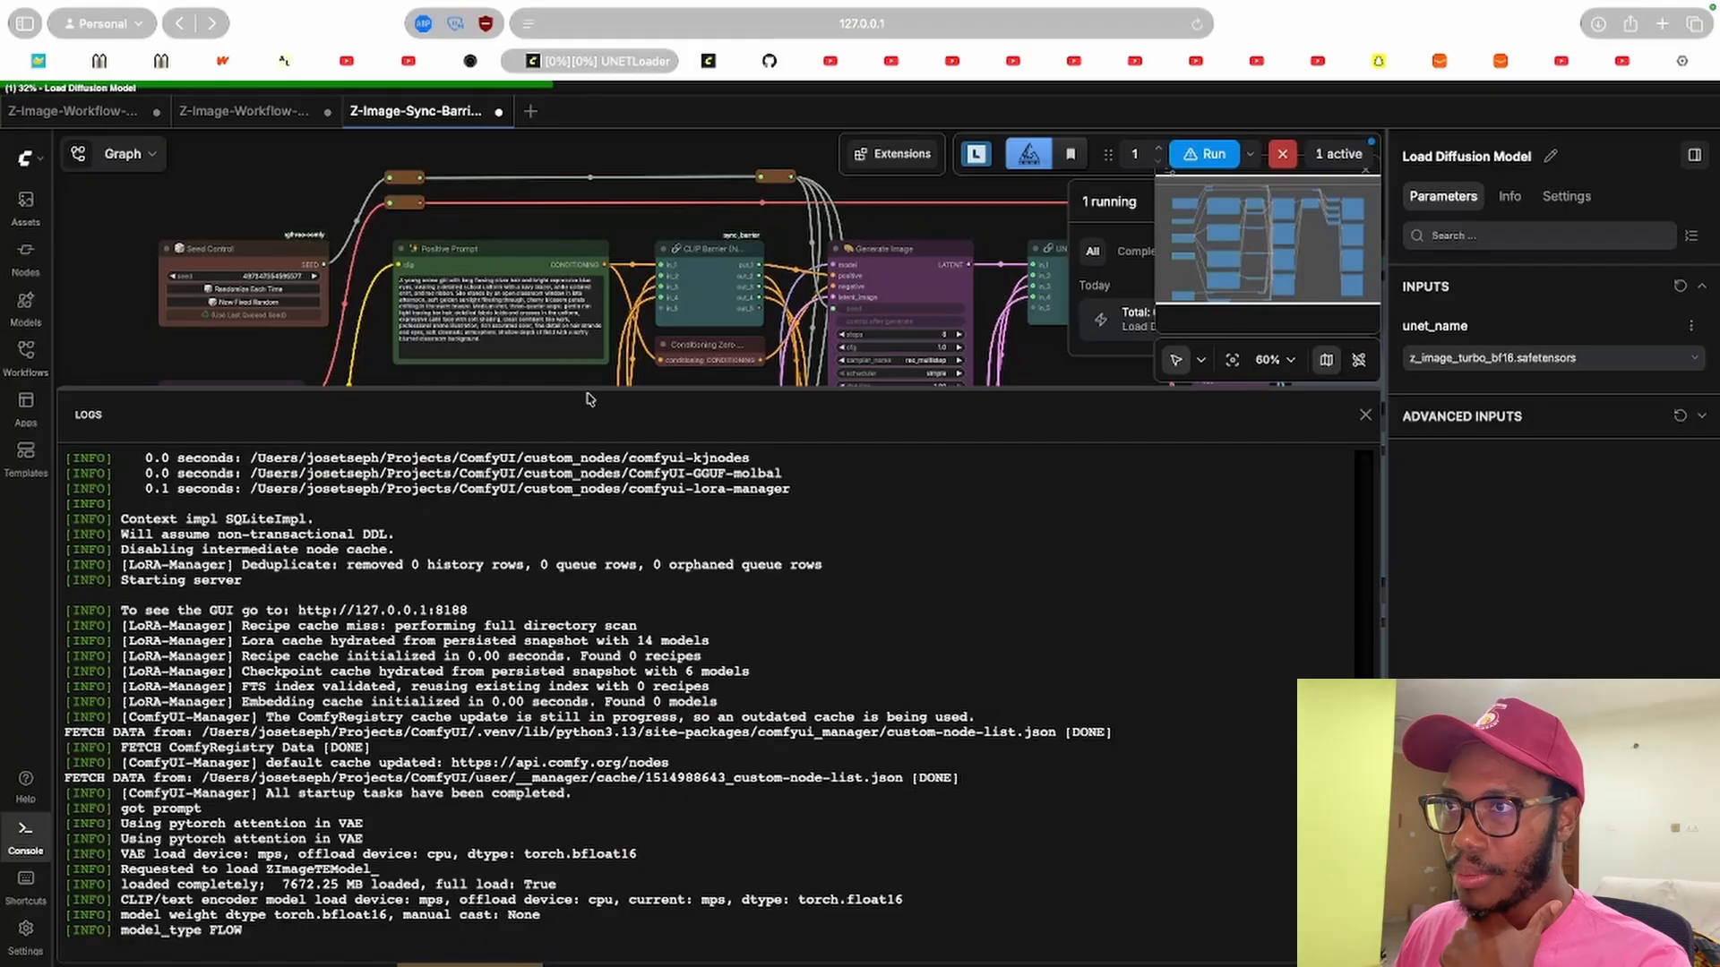
{"action": "left_click_drag", "start_coordinate": [587, 391], "coordinate": [588, 708]}
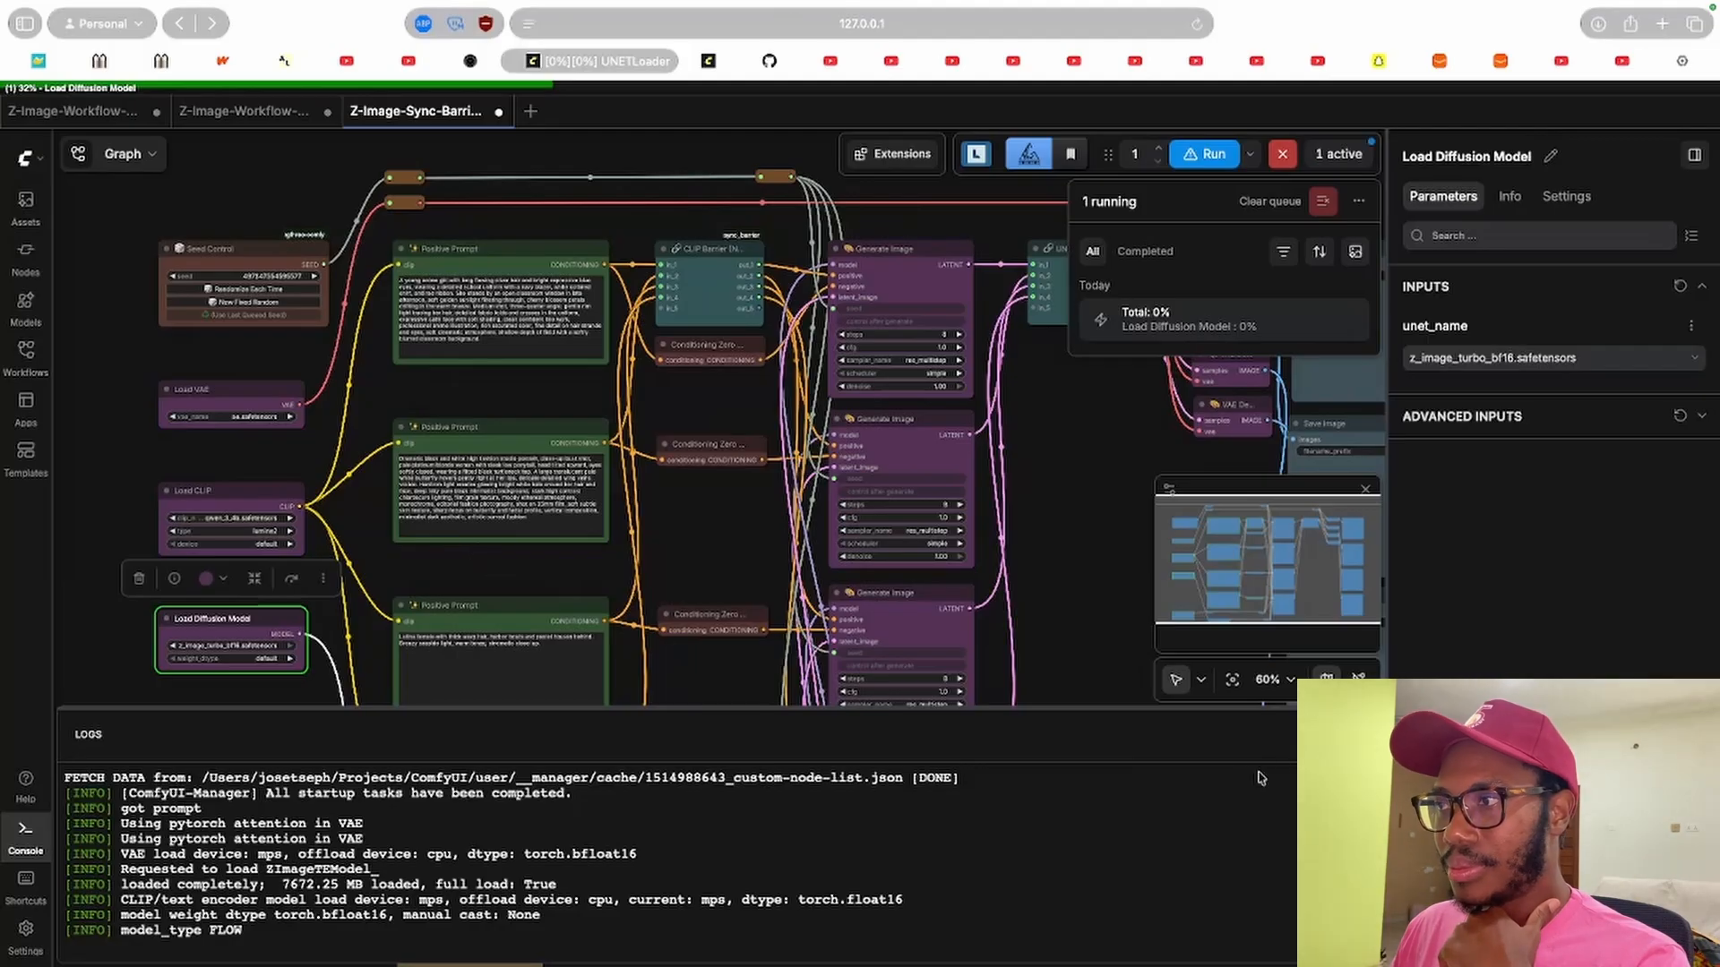
{"action": "left_click", "coordinate": [1364, 735]}
{"action": "left_click", "coordinate": [599, 576]}
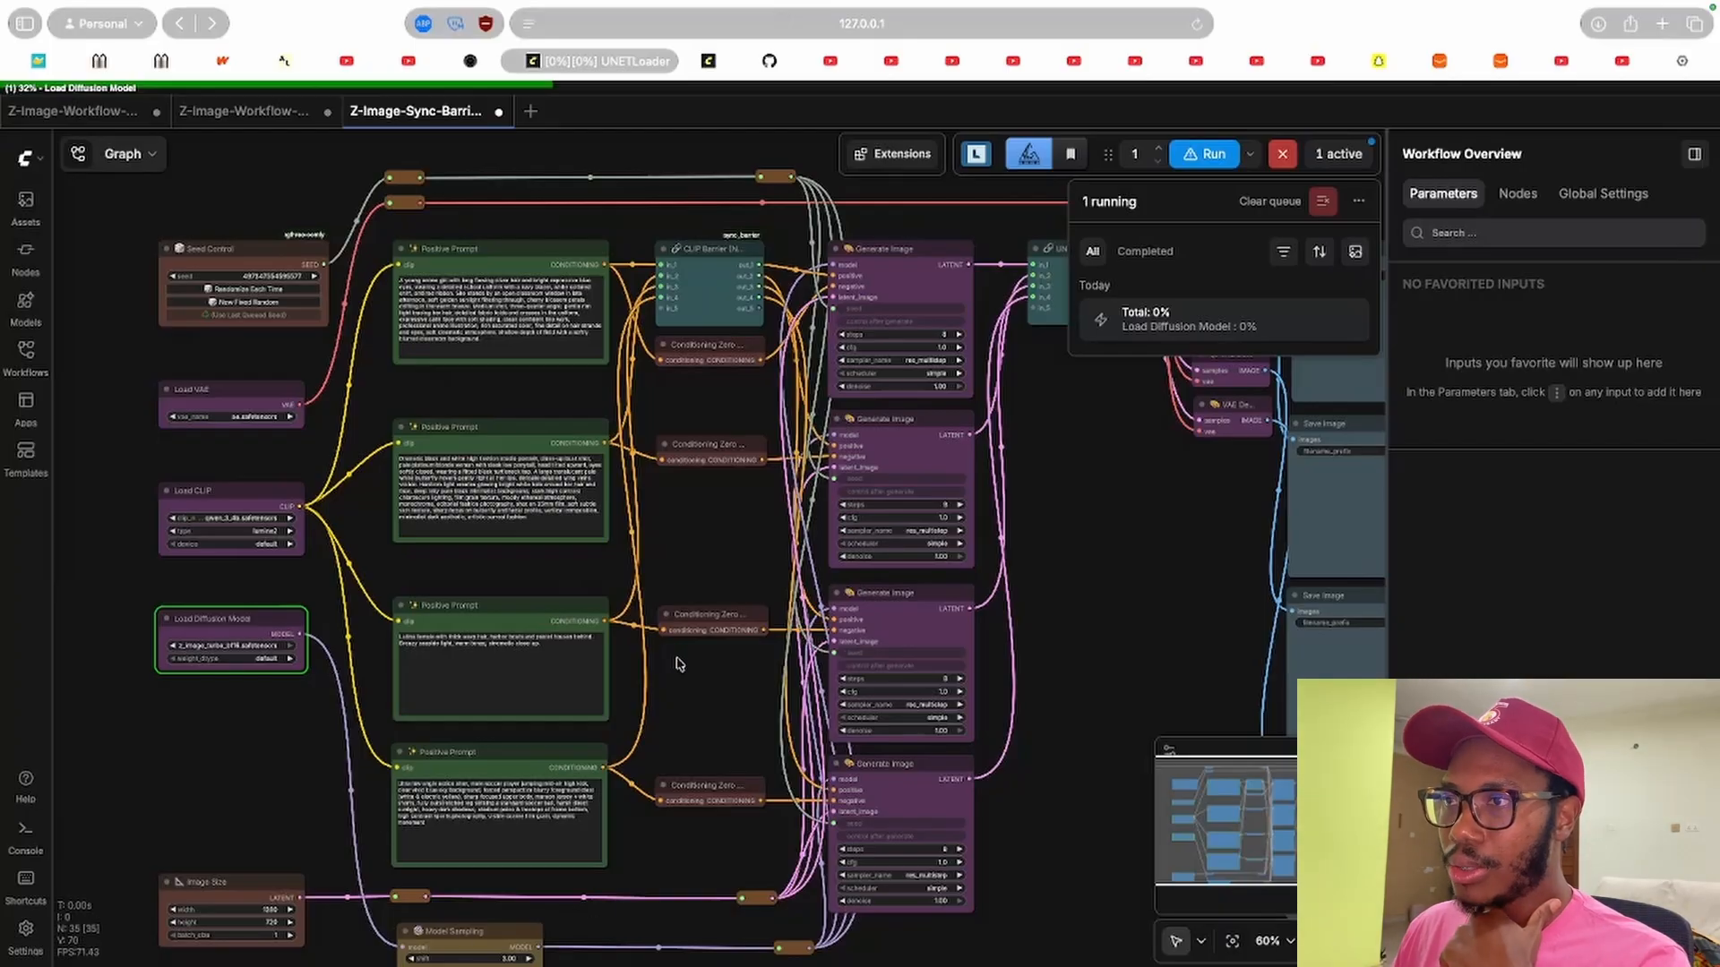
Reopen the logs console and follow the run's progress across the barrier workflow to the Save Image nodes.
{"action": "scroll", "coordinate": [645, 618], "scroll_direction": "right", "scroll_amount": 5}
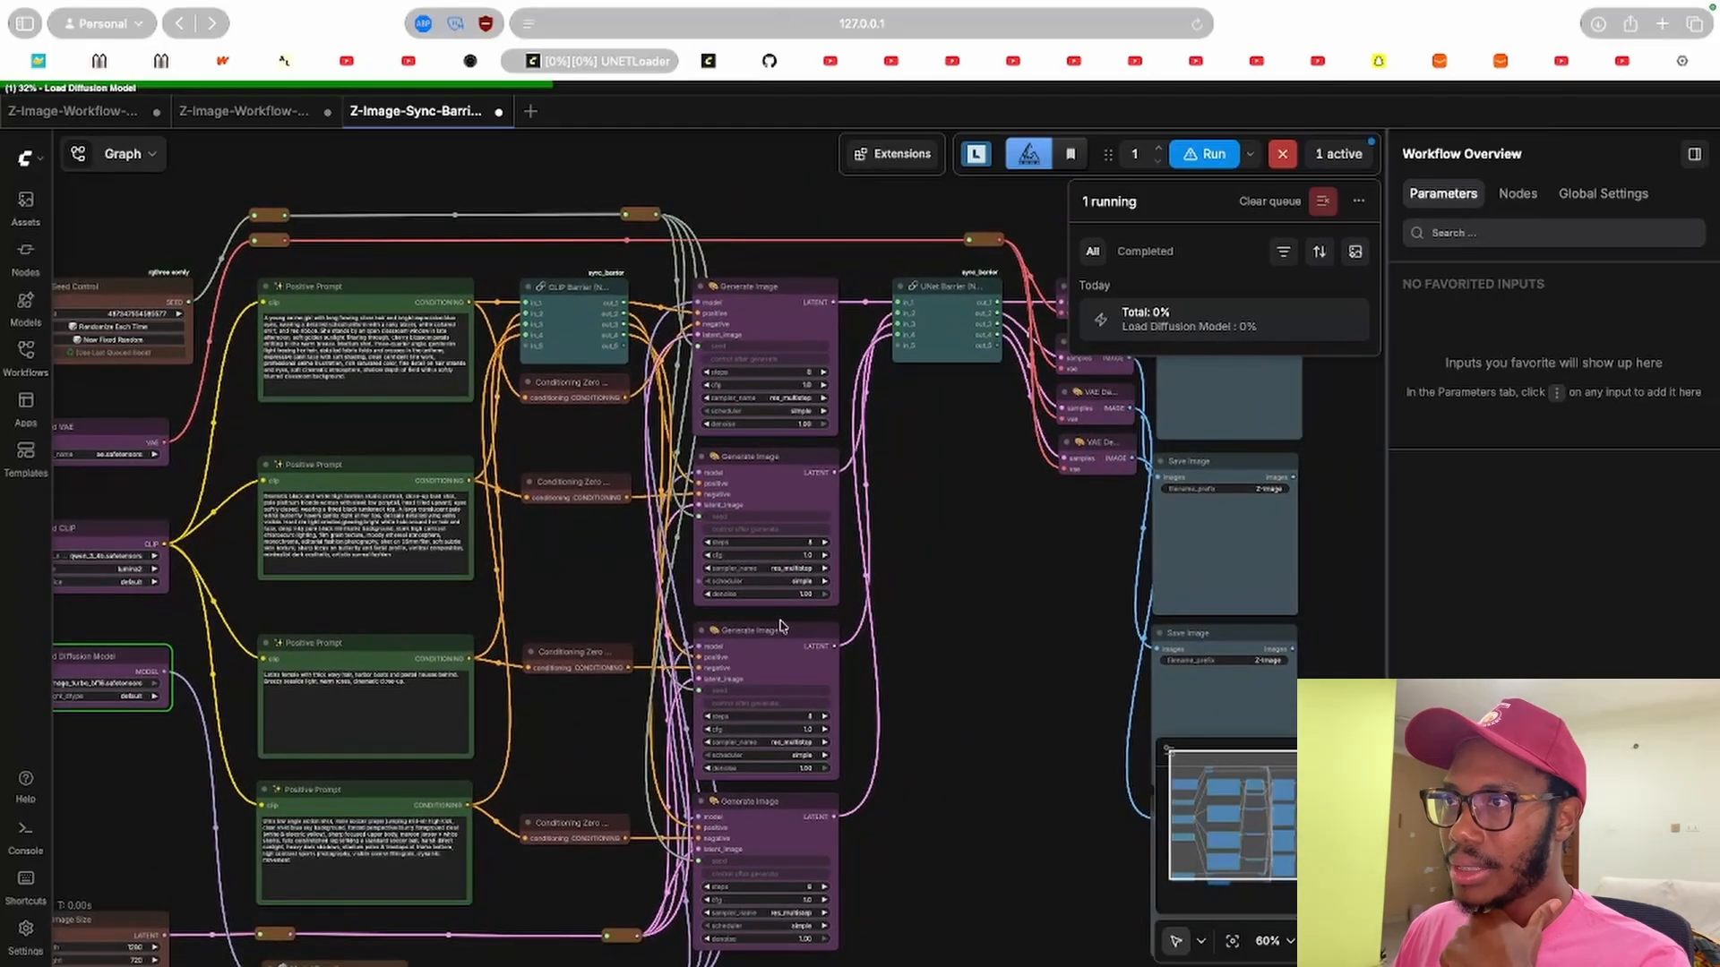
{"action": "left_click_drag", "start_coordinate": [1041, 627], "coordinate": [1078, 602]}
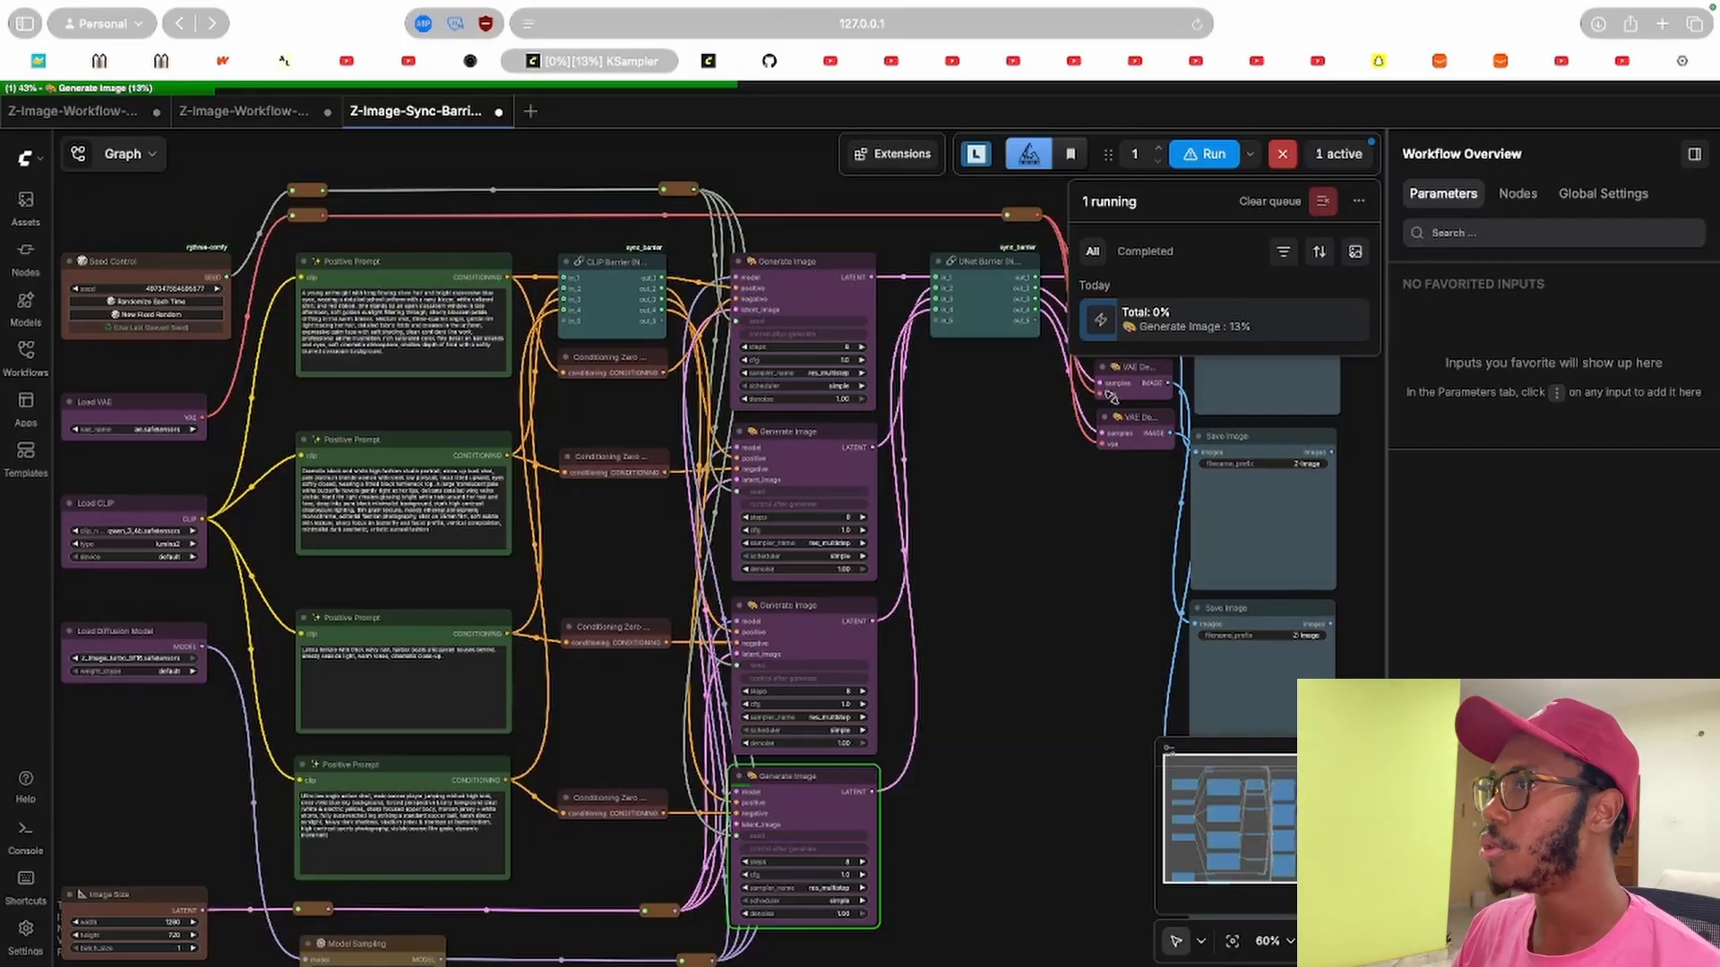
{"action": "left_click", "coordinate": [25, 833]}
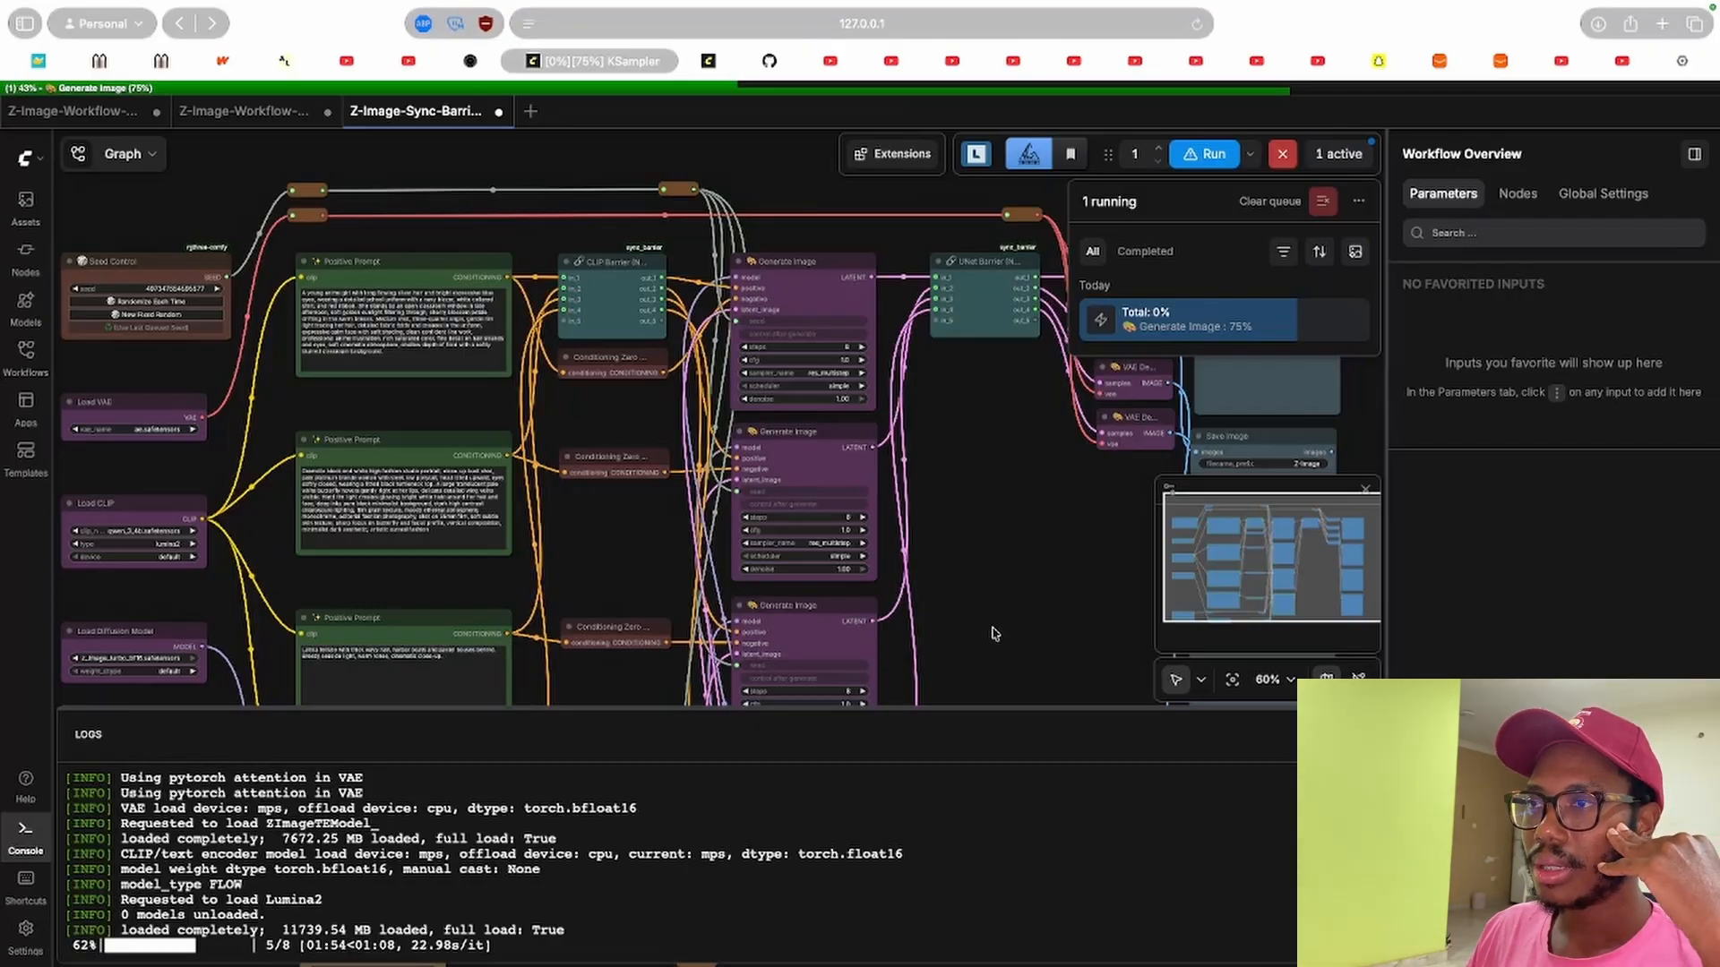
{"action": "left_click_drag", "start_coordinate": [991, 633], "coordinate": [966, 484]}
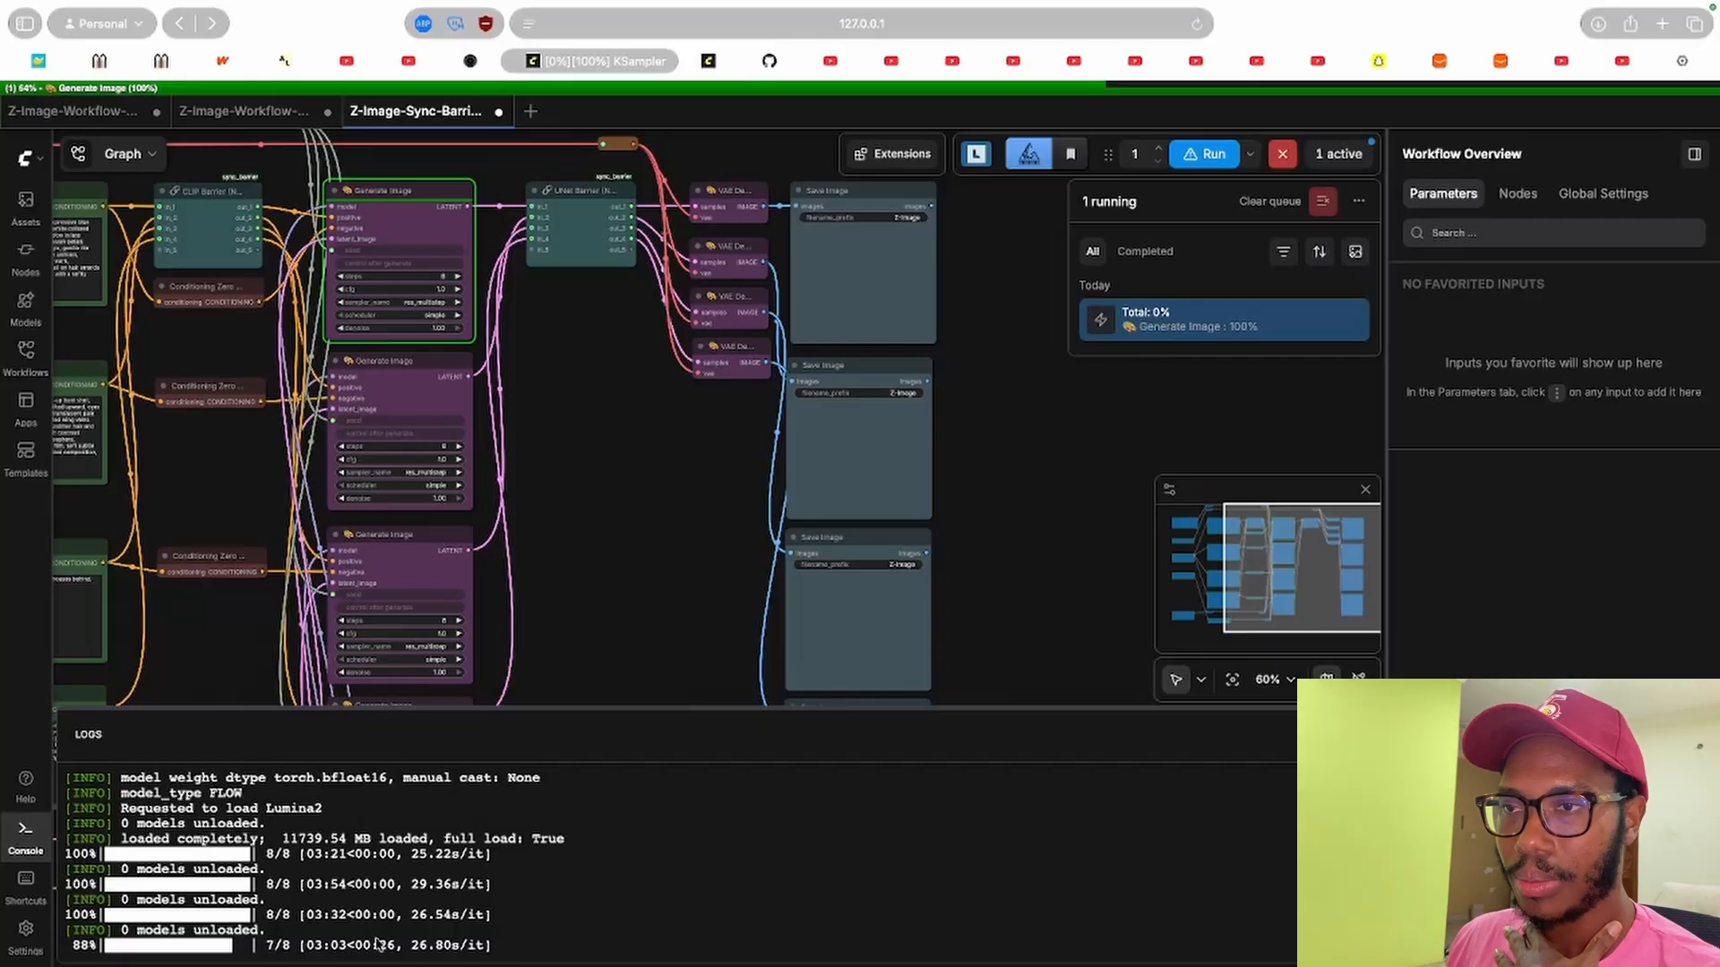
{"action": "left_click_drag", "start_coordinate": [568, 335], "coordinate": [560, 372]}
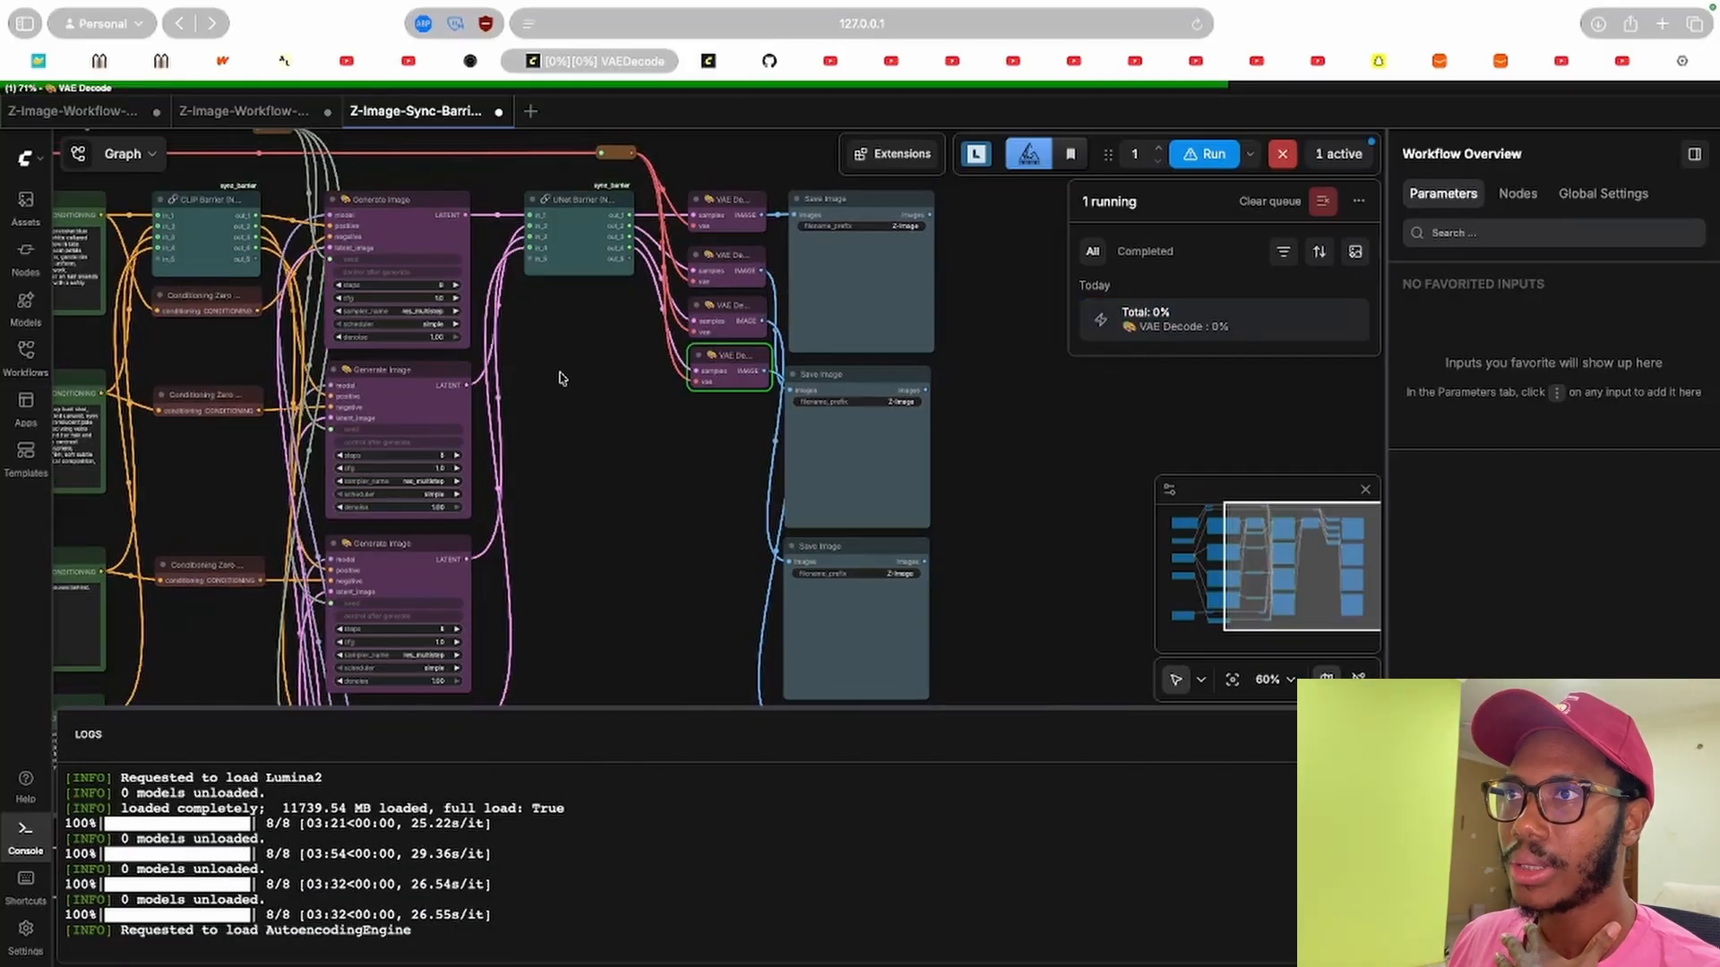
{"action": "left_click_drag", "start_coordinate": [683, 511], "coordinate": [537, 352]}
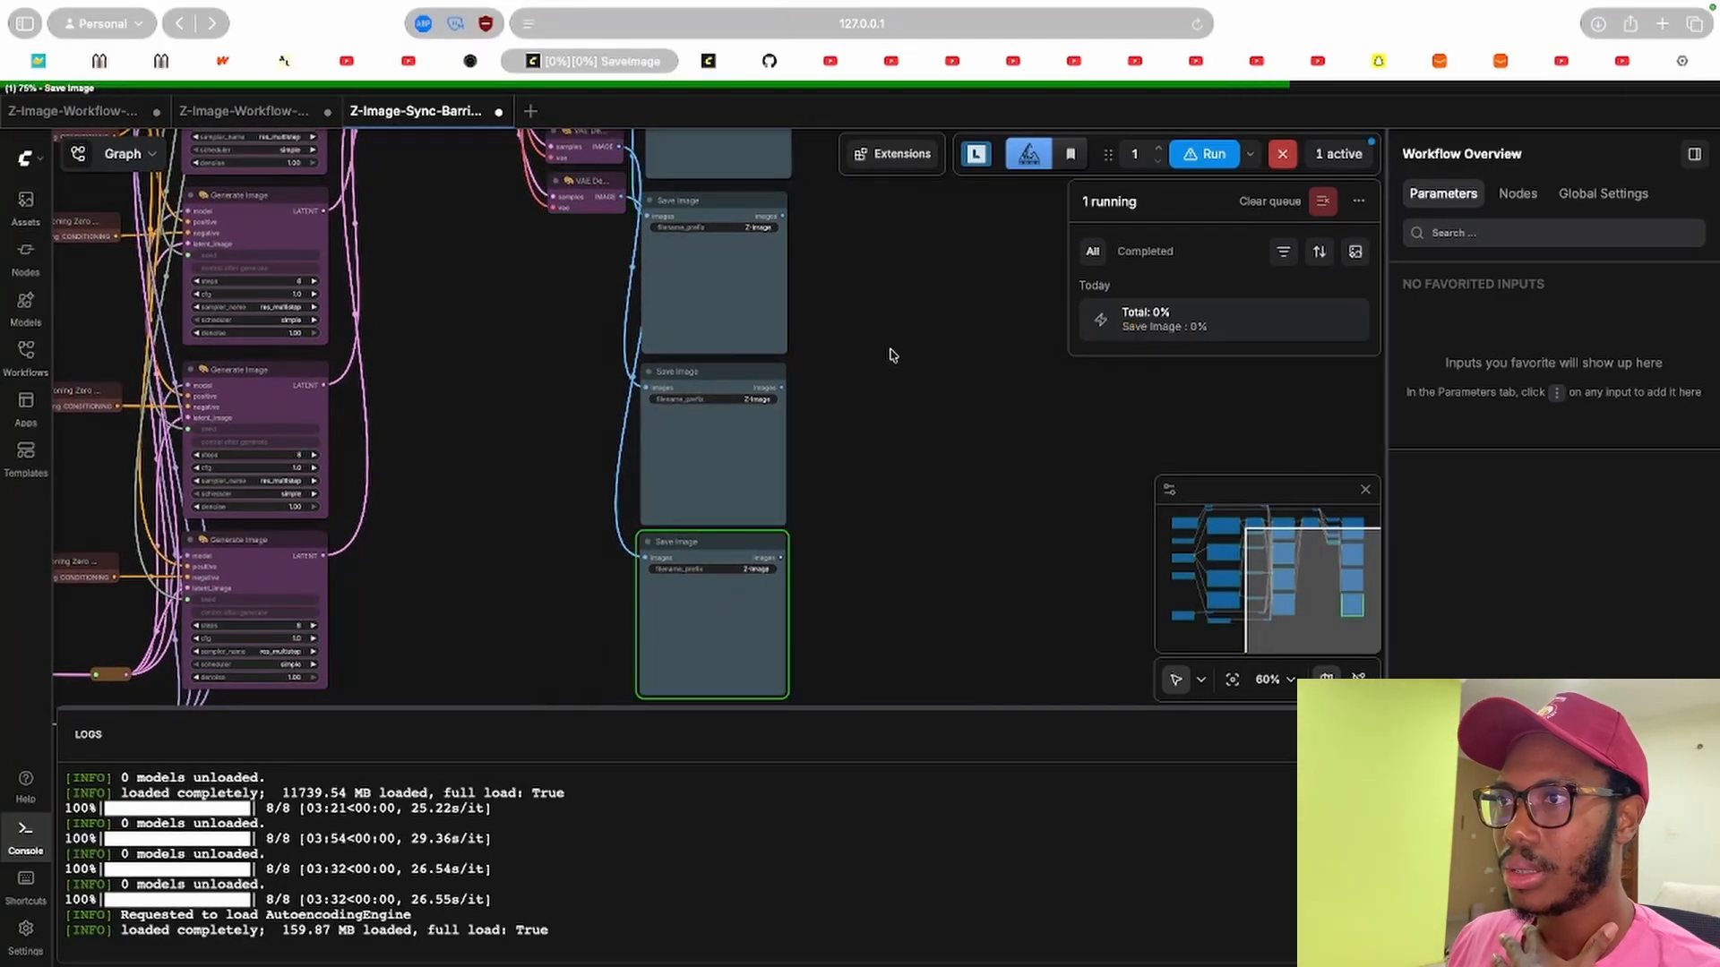
{"action": "left_click_drag", "start_coordinate": [829, 396], "coordinate": [833, 469]}
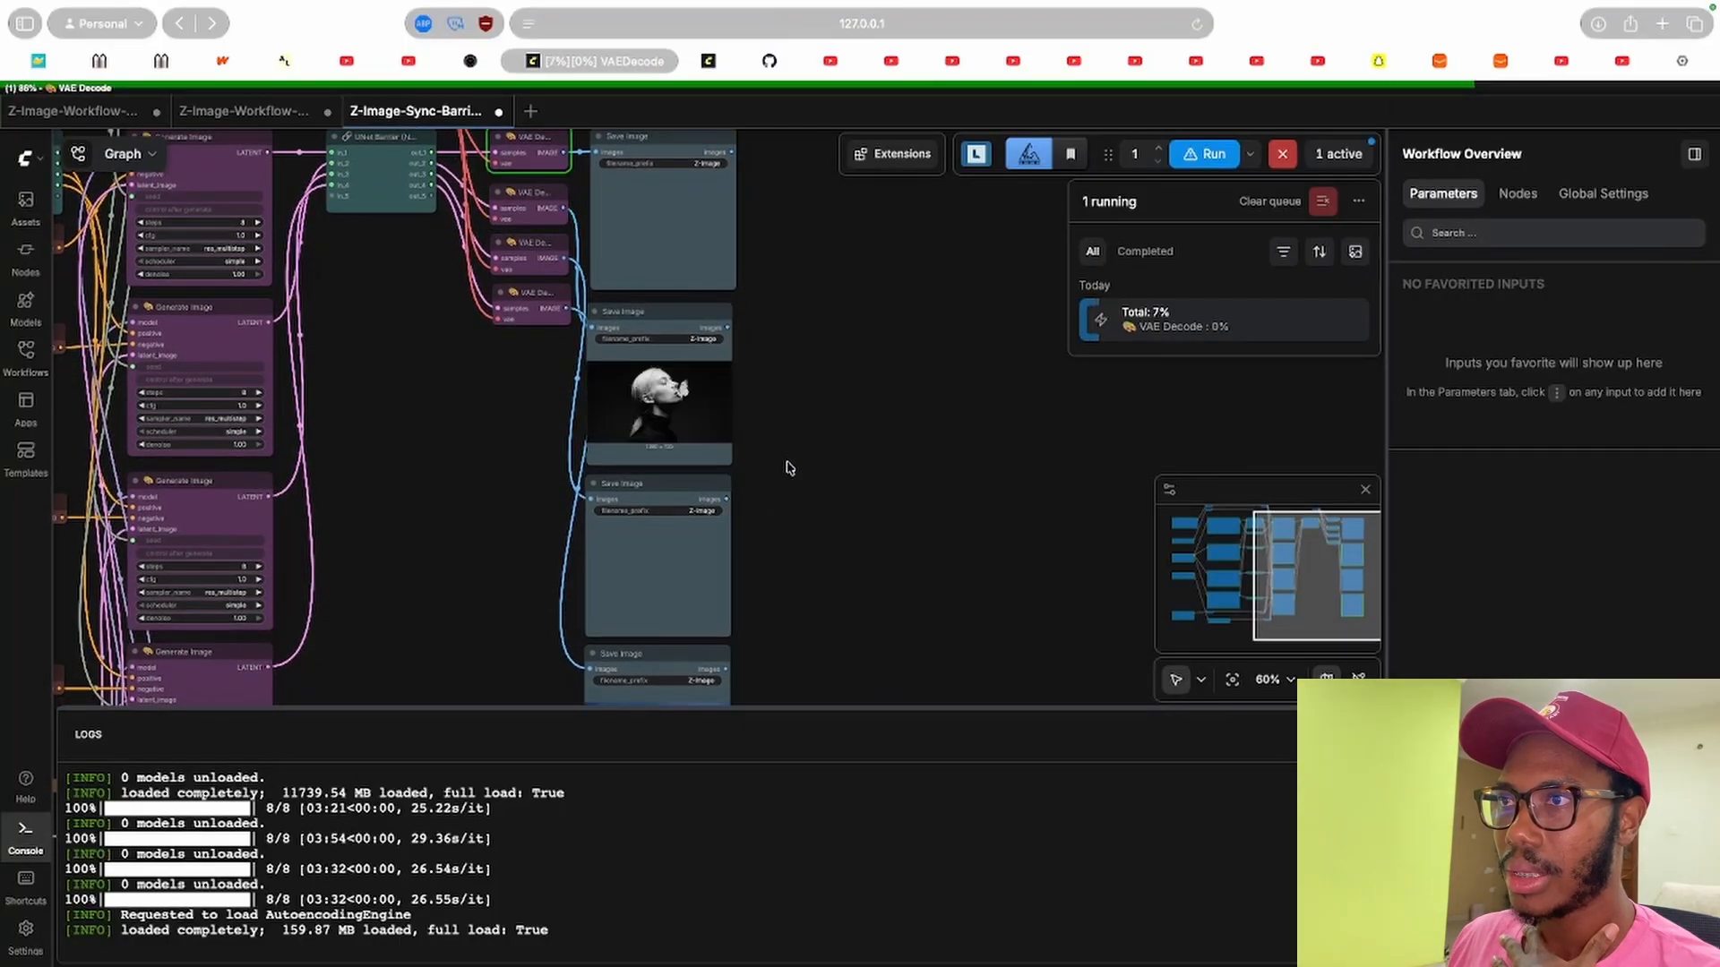
{"action": "left_click_drag", "start_coordinate": [816, 358], "coordinate": [791, 295]}
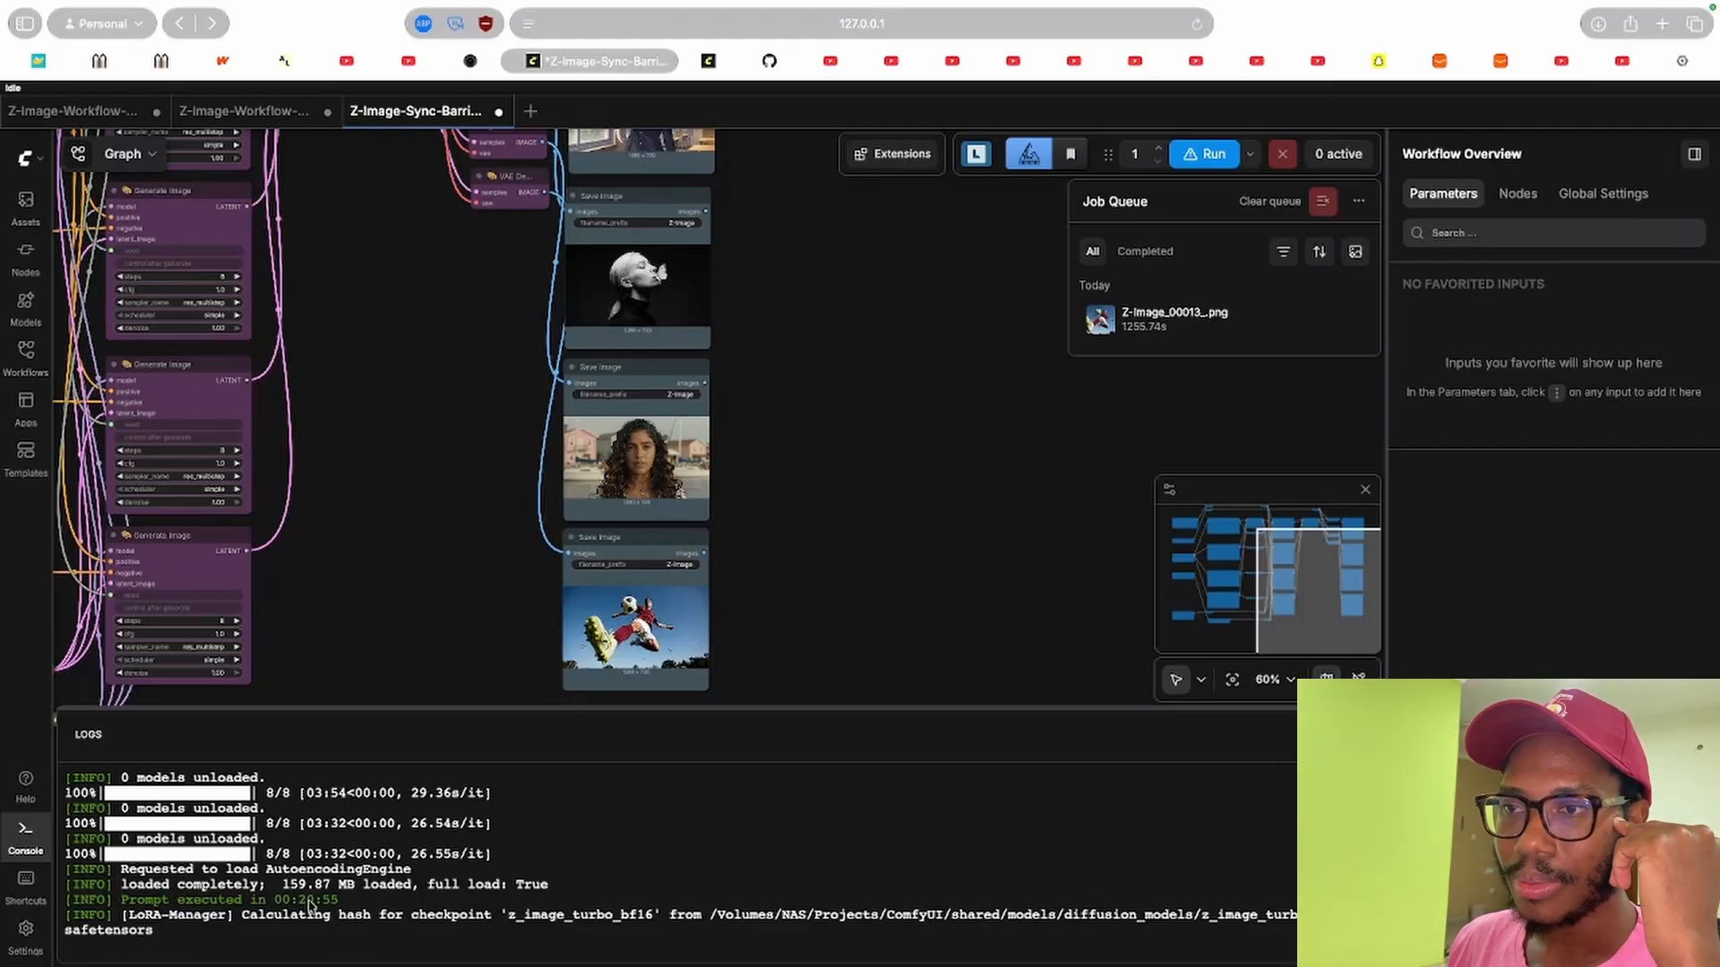
{"action": "left_click_drag", "start_coordinate": [794, 476], "coordinate": [692, 424]}
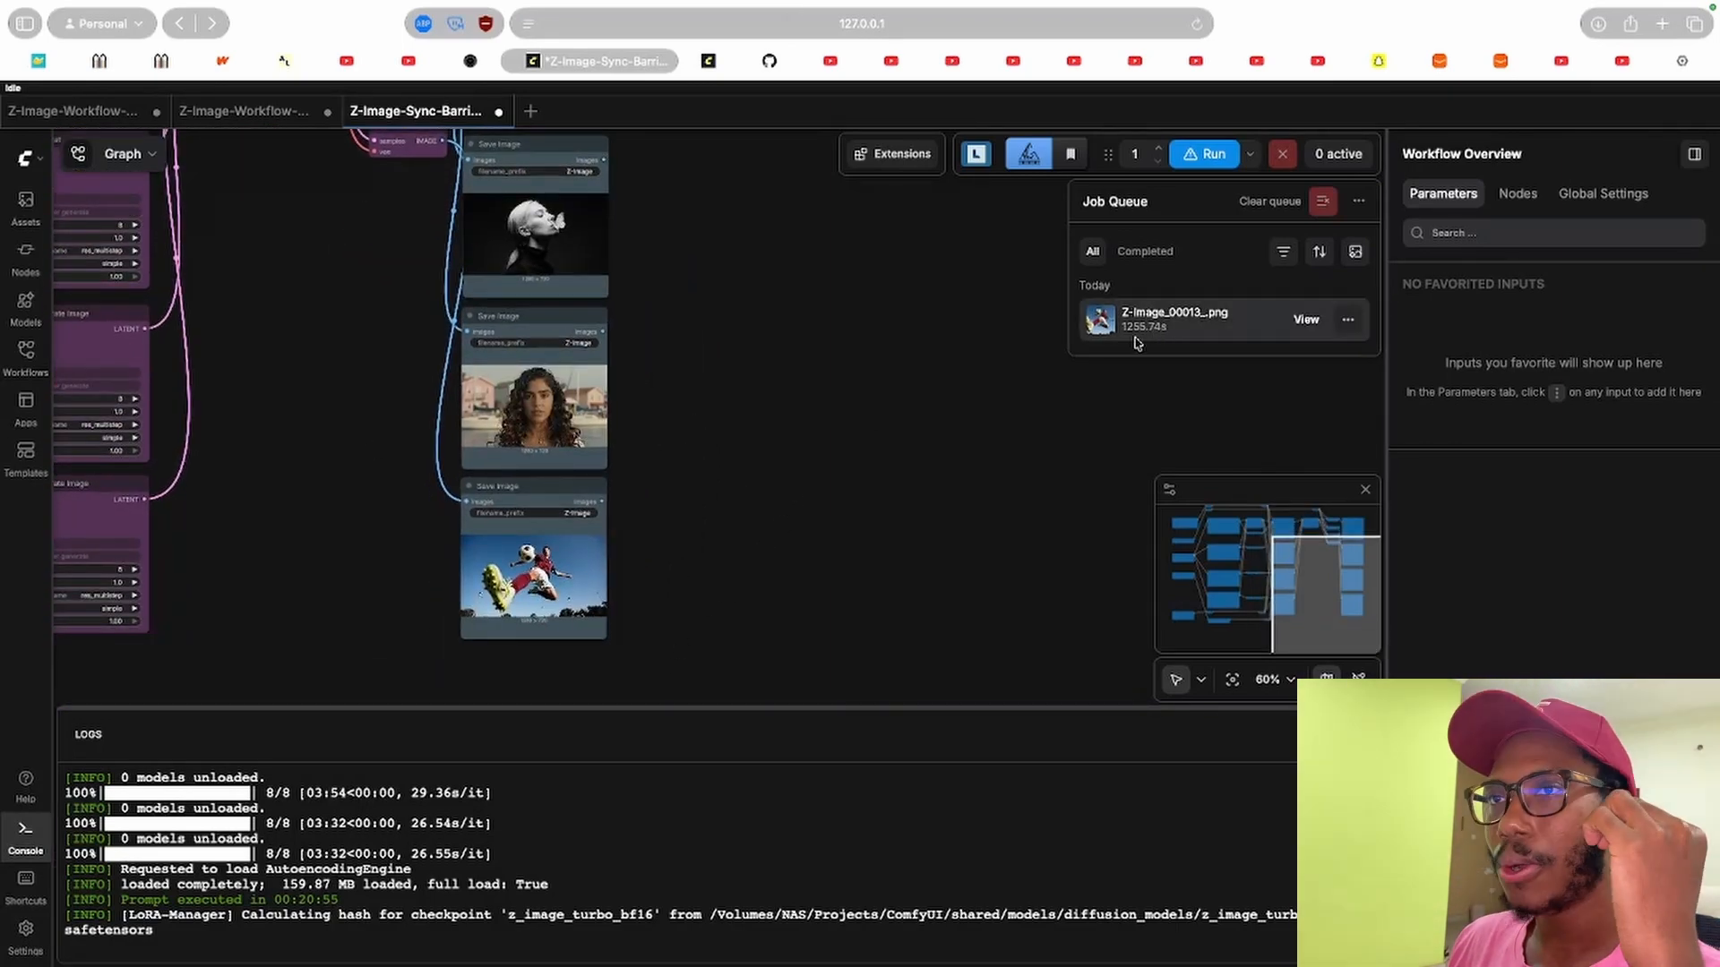
Examine the finished job's details and the generated images in the media assets panel.
{"action": "mouse_move", "coordinate": [1203, 336]}
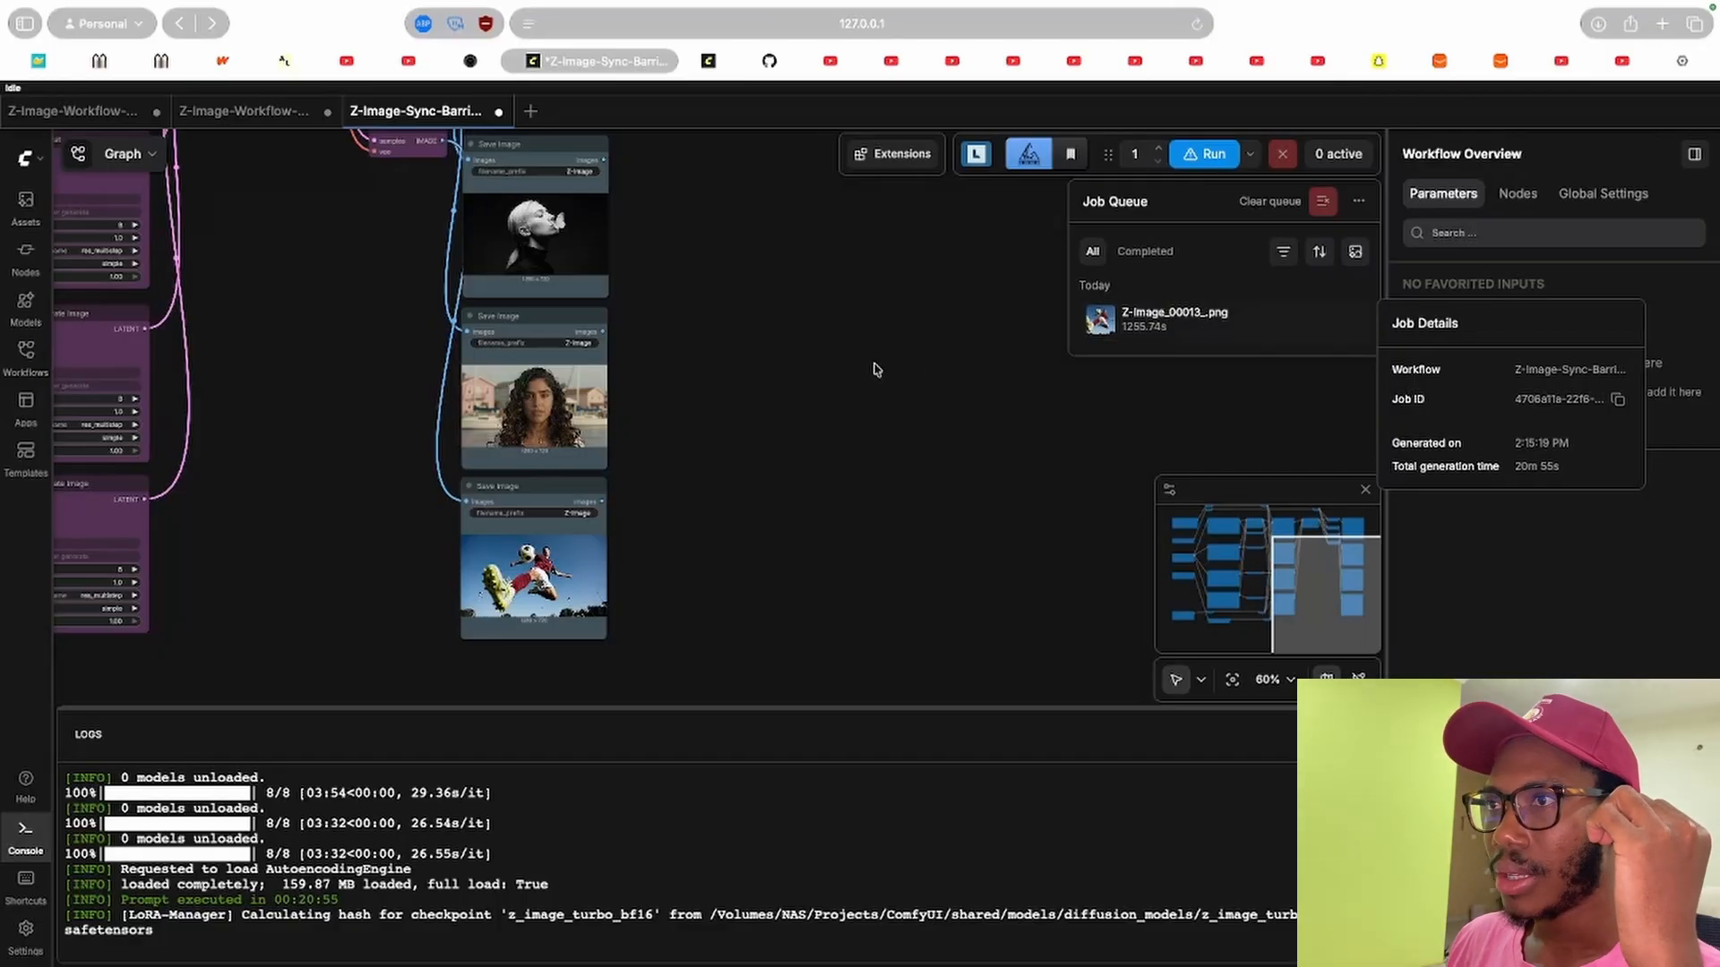
{"action": "left_click_drag", "start_coordinate": [410, 366], "coordinate": [478, 456]}
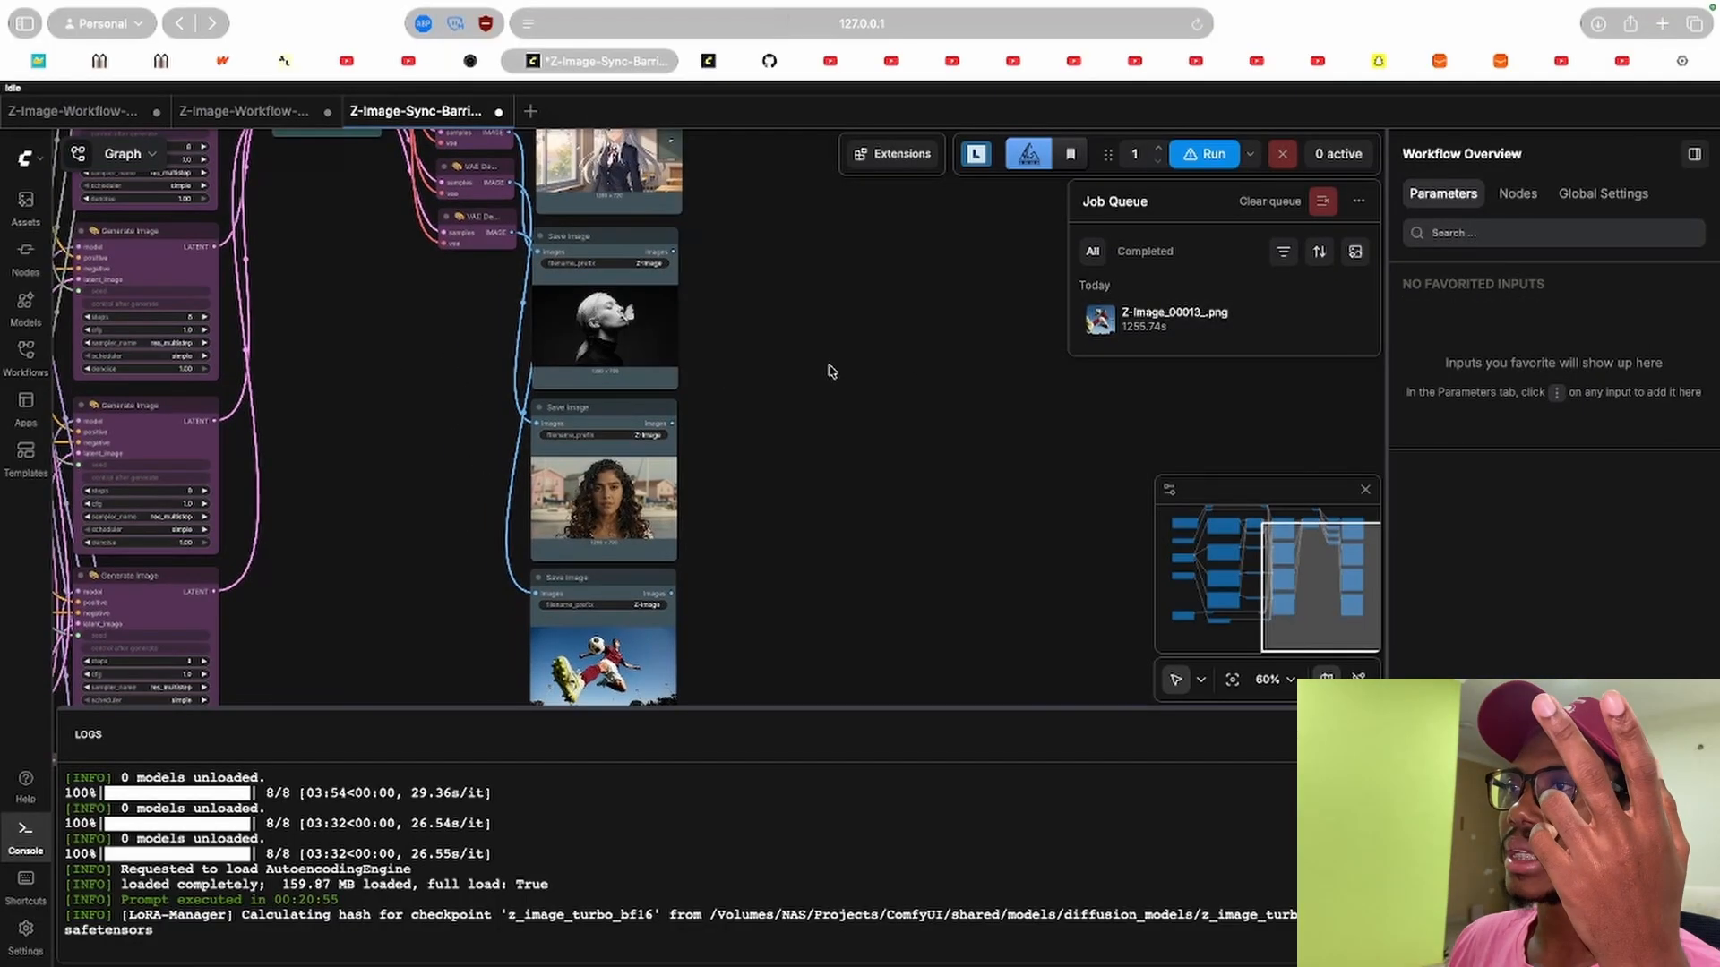
{"action": "scroll", "coordinate": [829, 366], "scroll_direction": "down", "scroll_amount": 6}
{"action": "scroll", "coordinate": [830, 371], "scroll_direction": "up", "scroll_amount": 4}
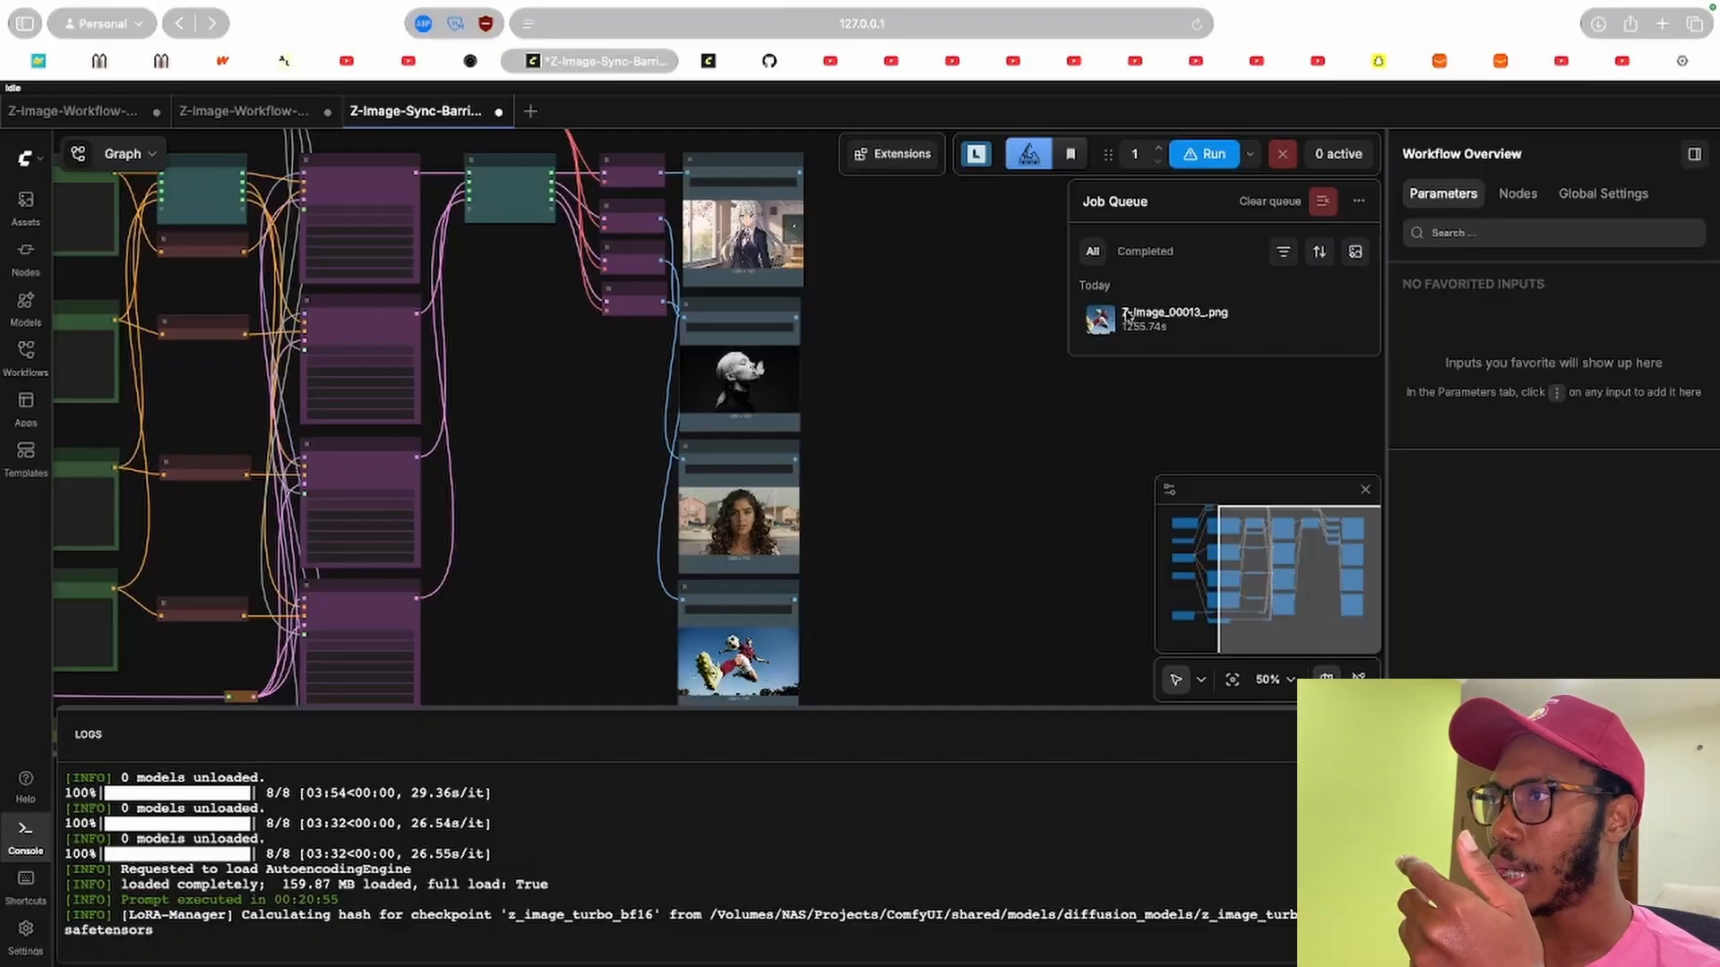
{"action": "mouse_move", "coordinate": [1138, 318]}
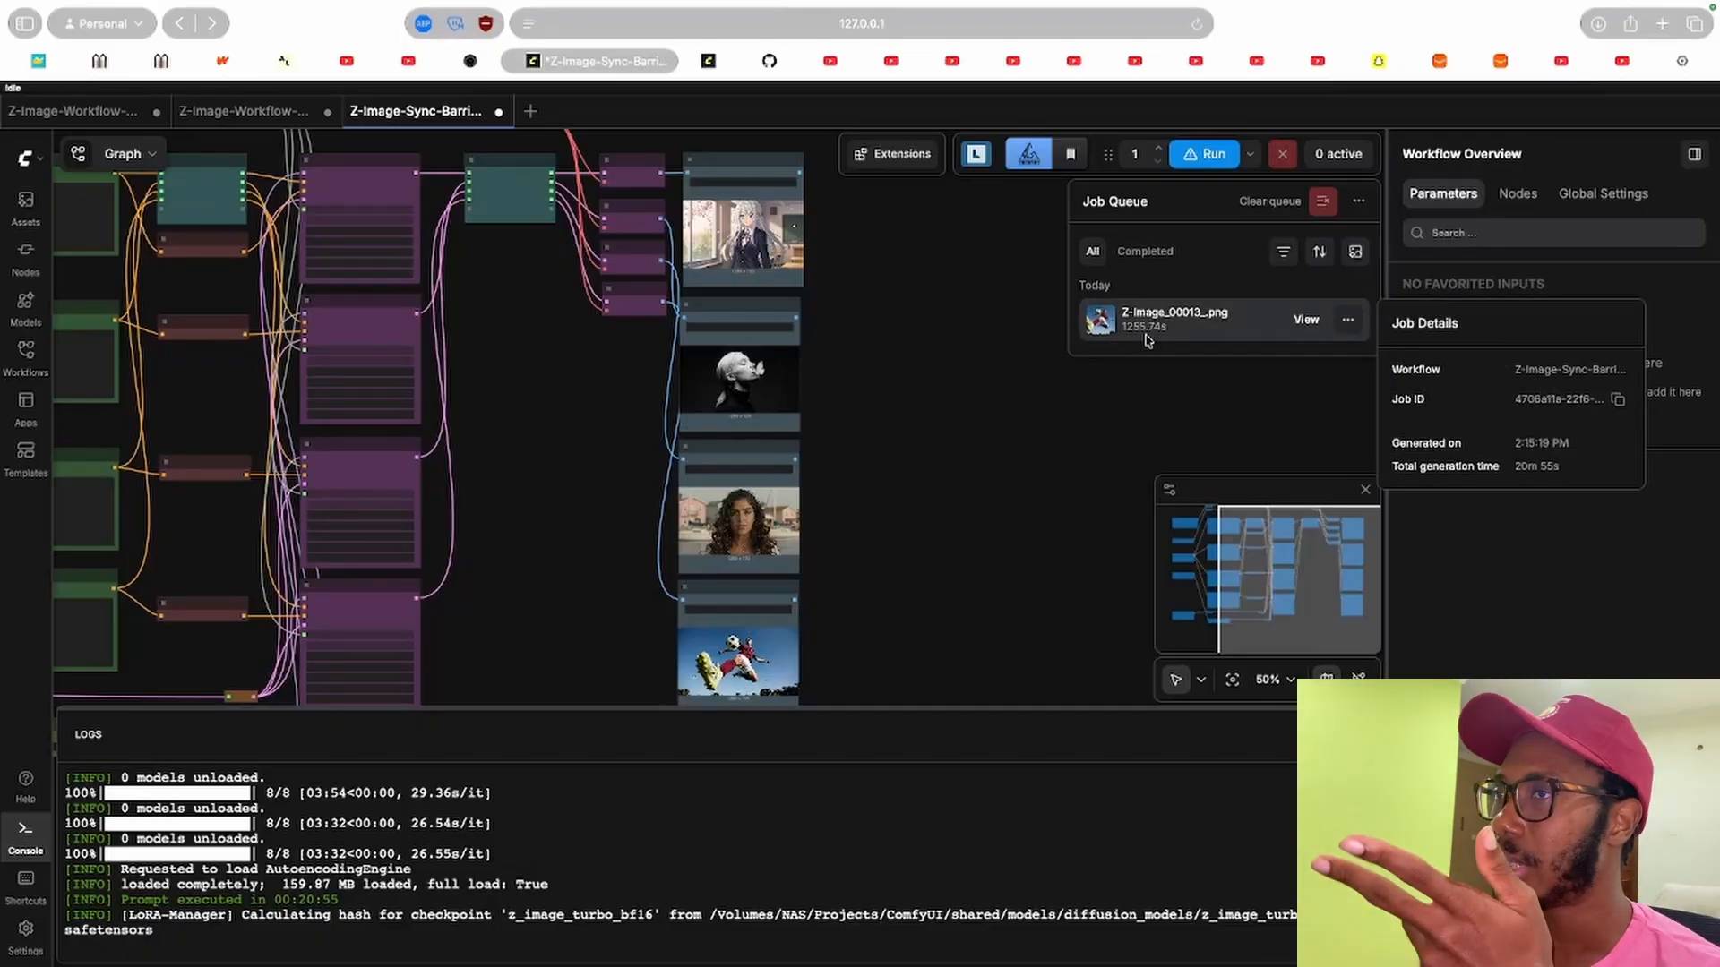
{"action": "left_click", "coordinate": [26, 209]}
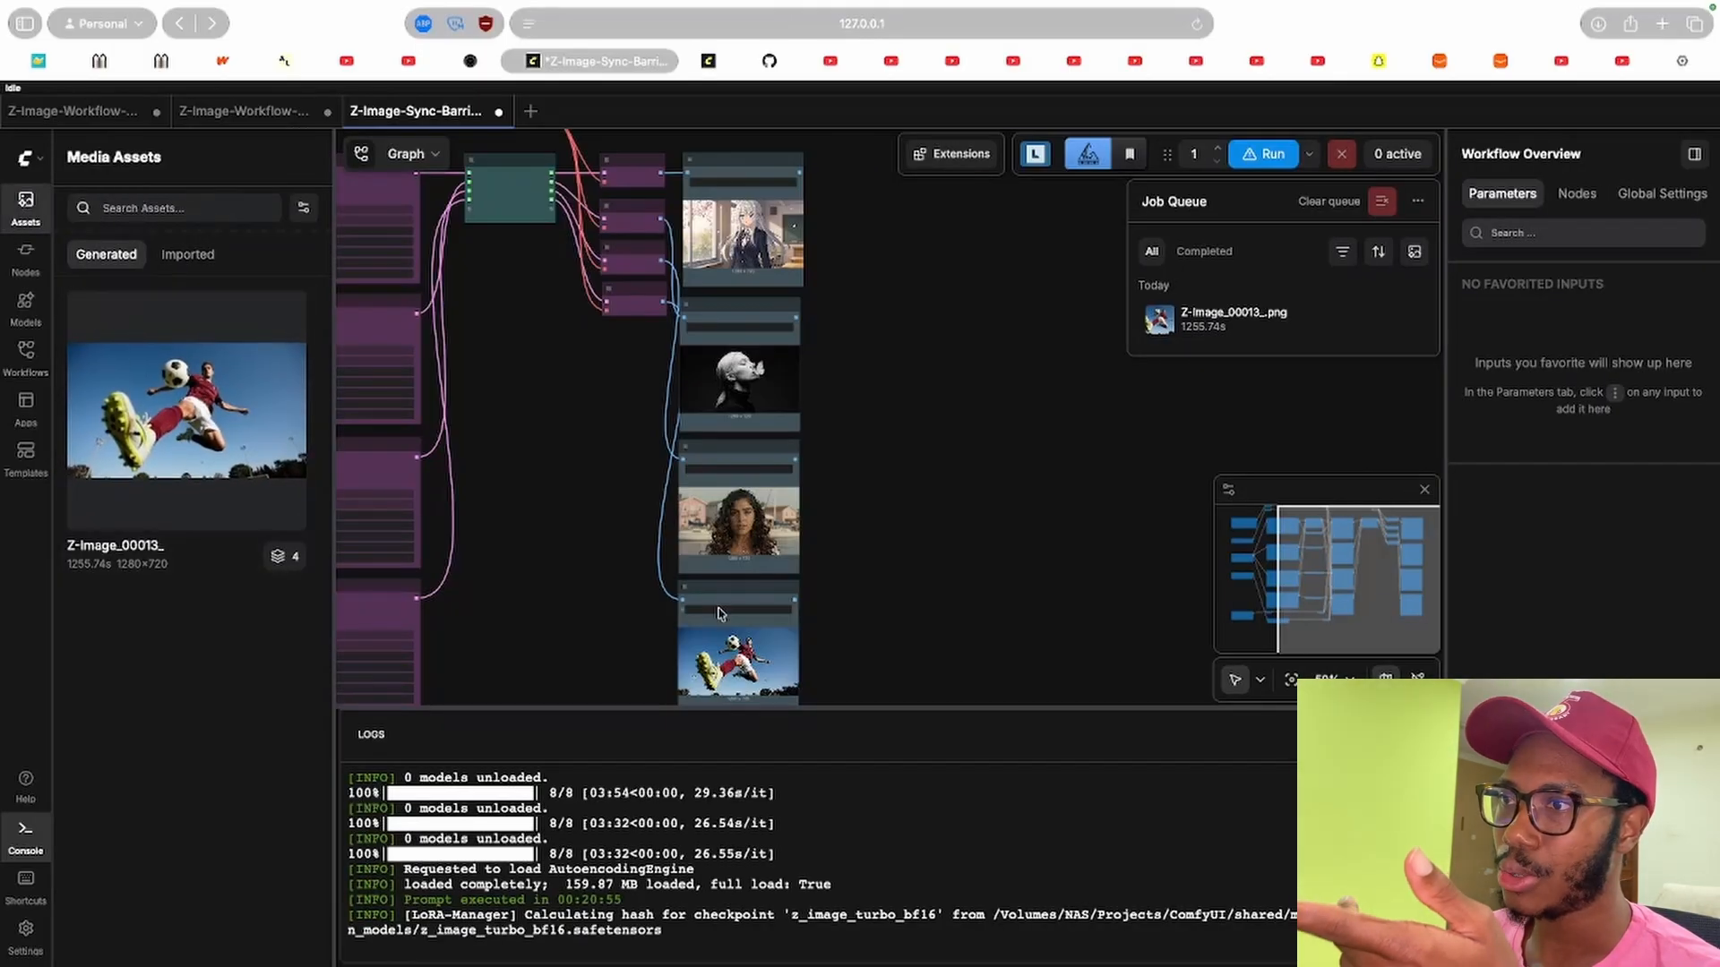
{"action": "left_click", "coordinate": [41, 212]}
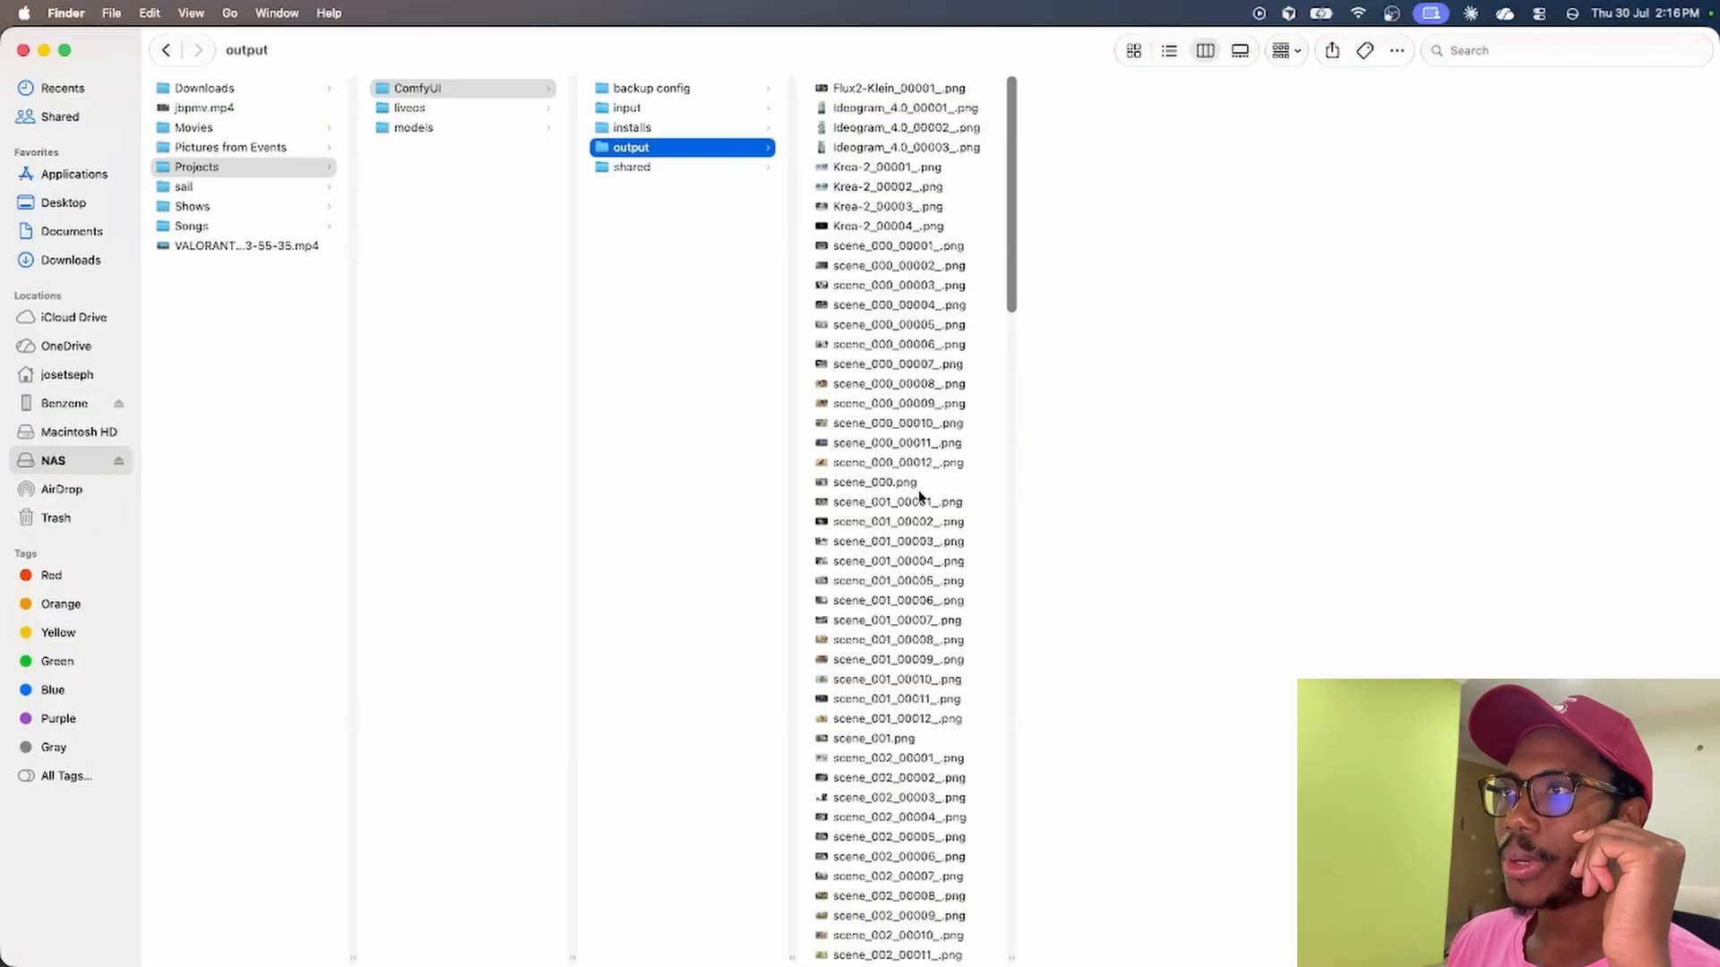
In Finder, preview the newest Z-Image output files in the ComfyUI output folder.
{"action": "scroll", "coordinate": [925, 456], "scroll_direction": "down", "scroll_amount": 20}
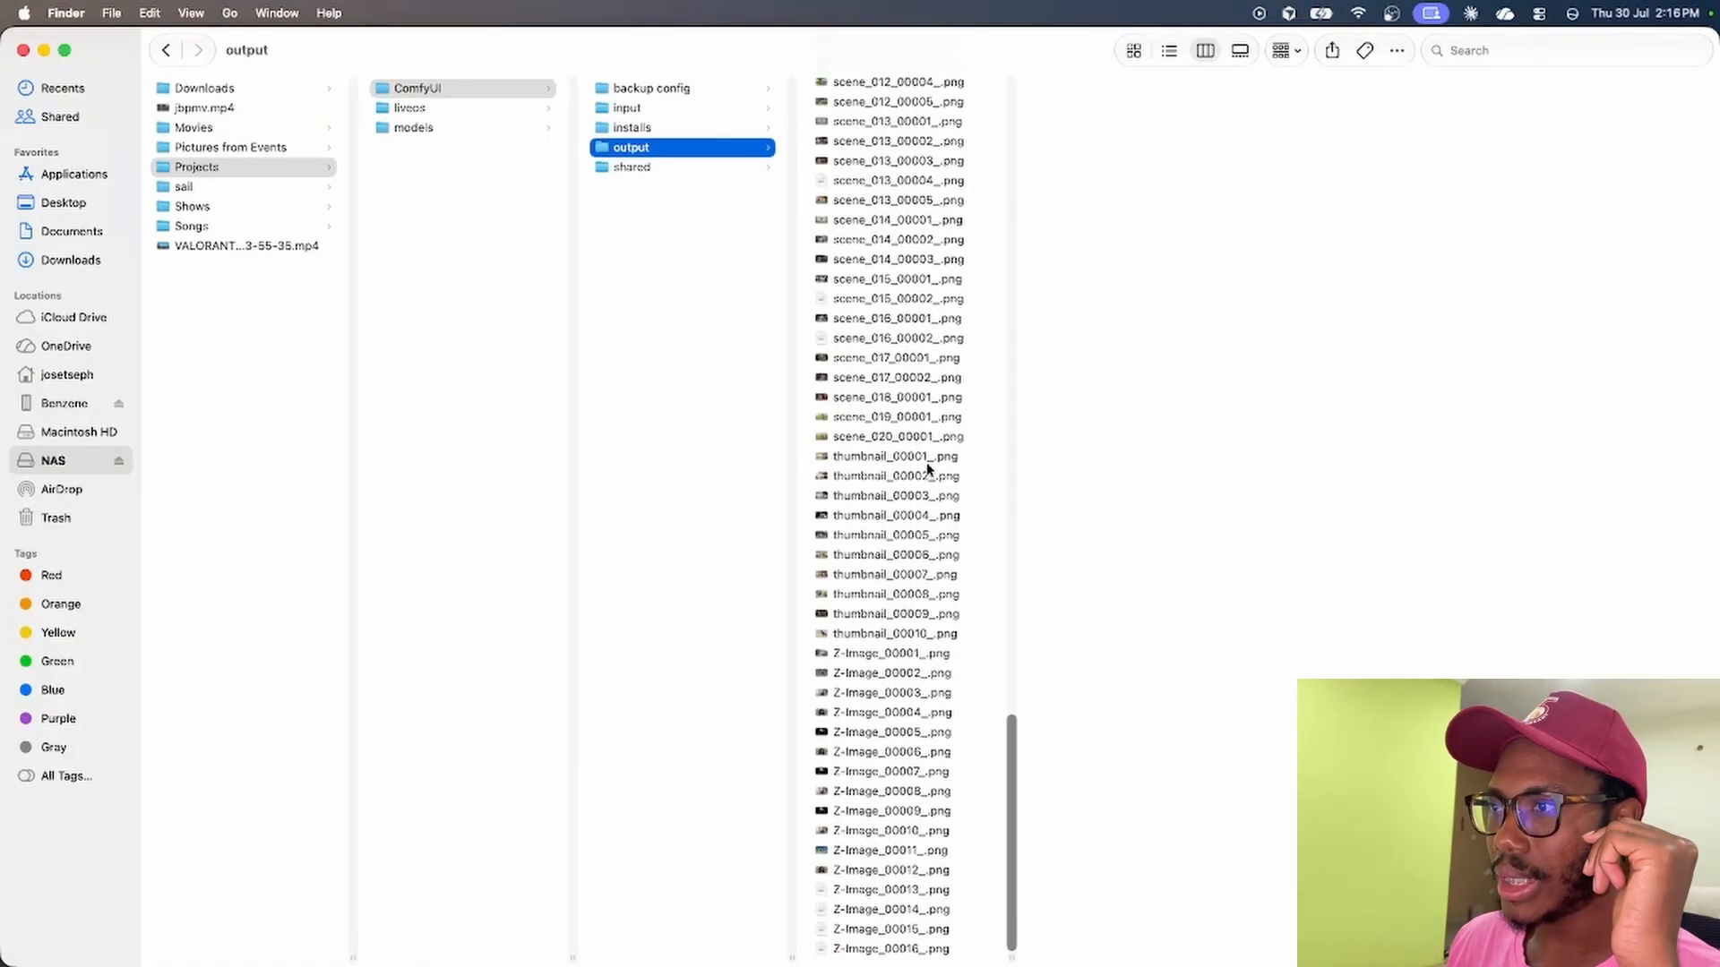
{"action": "left_click", "coordinate": [891, 892]}
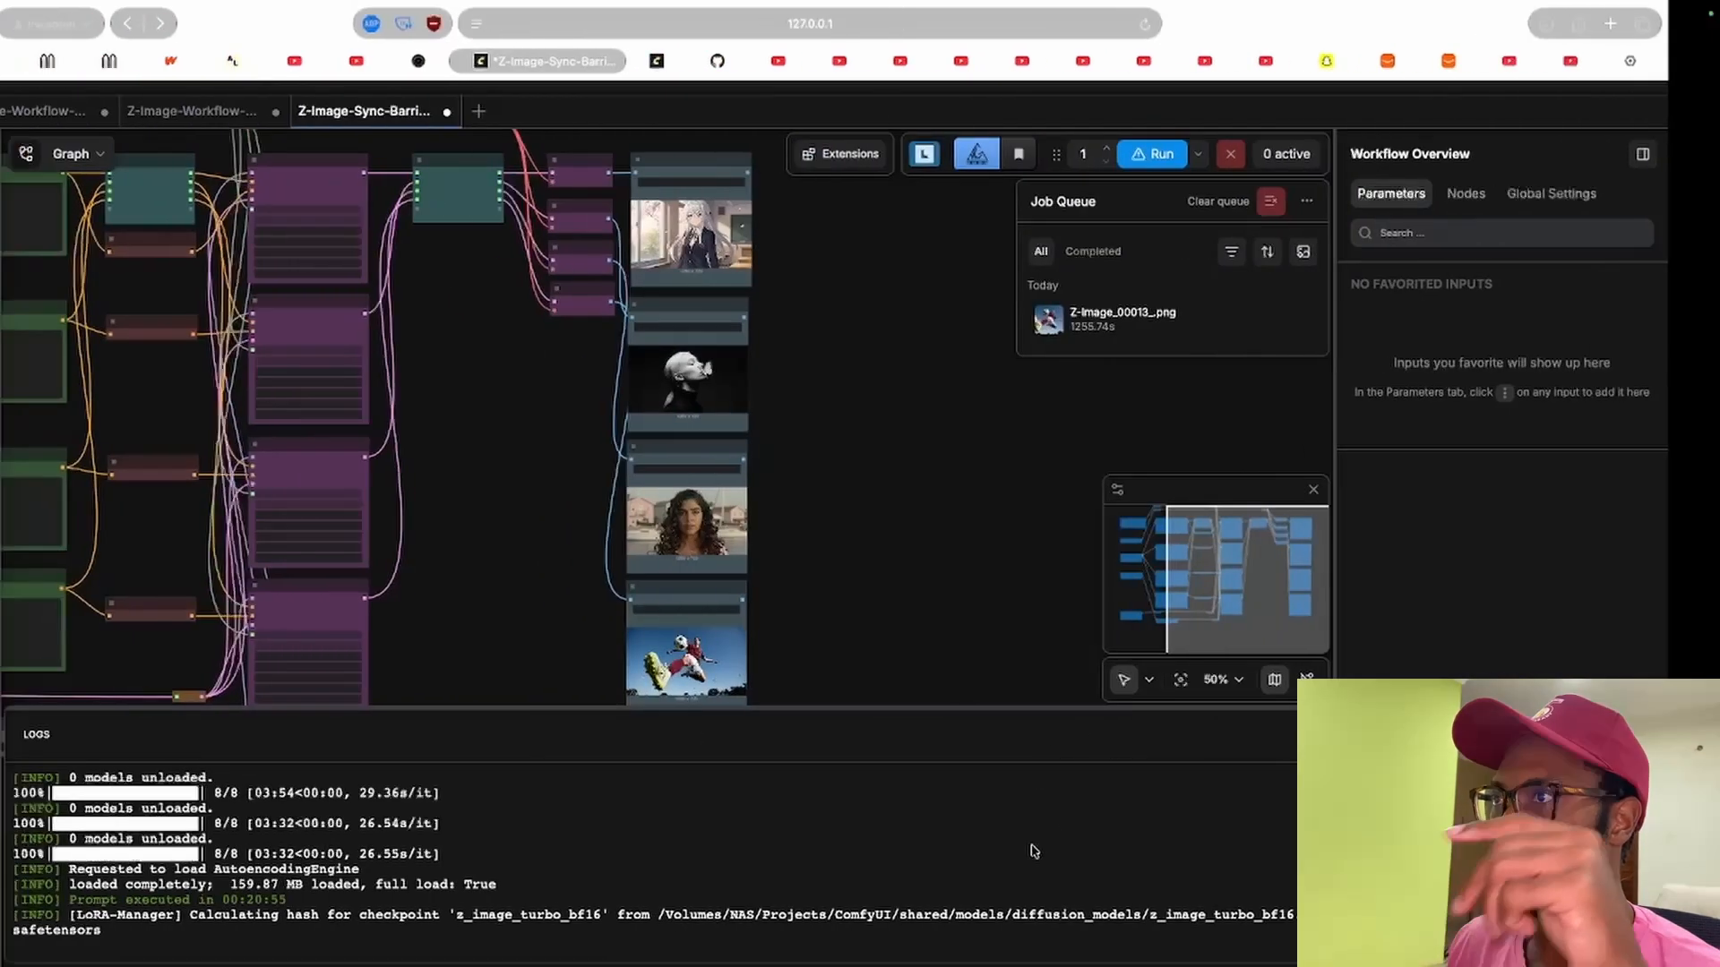
{"action": "mouse_move", "coordinate": [1173, 322]}
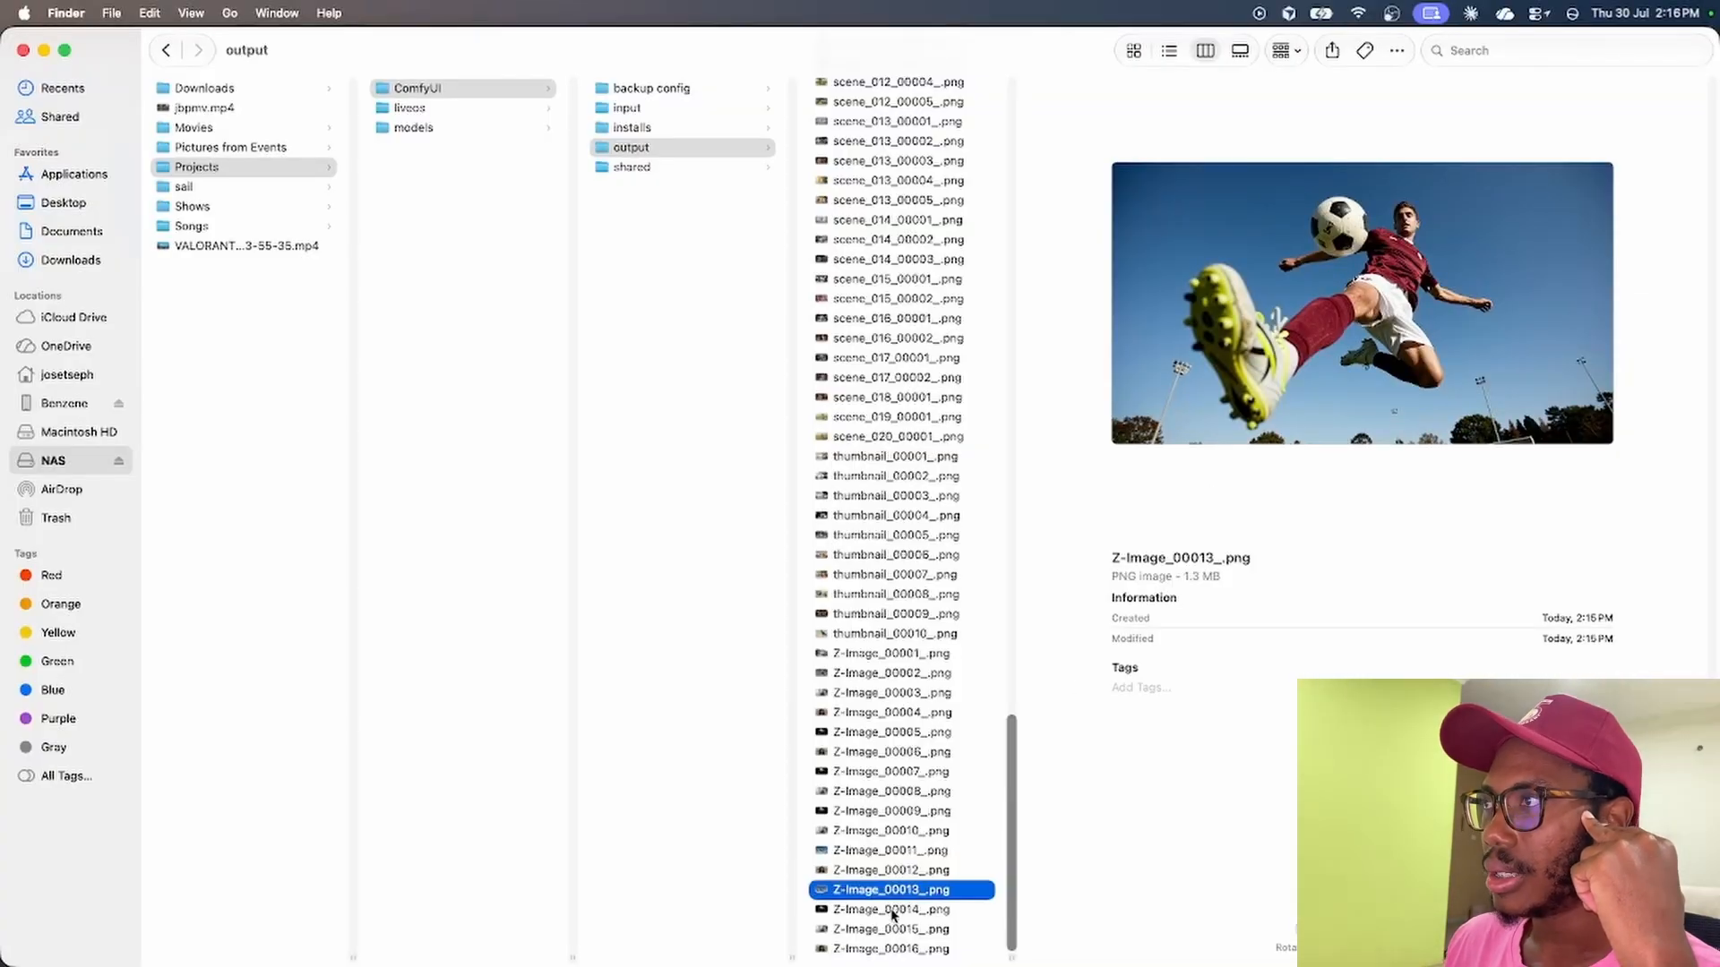
{"action": "left_click", "coordinate": [894, 910]}
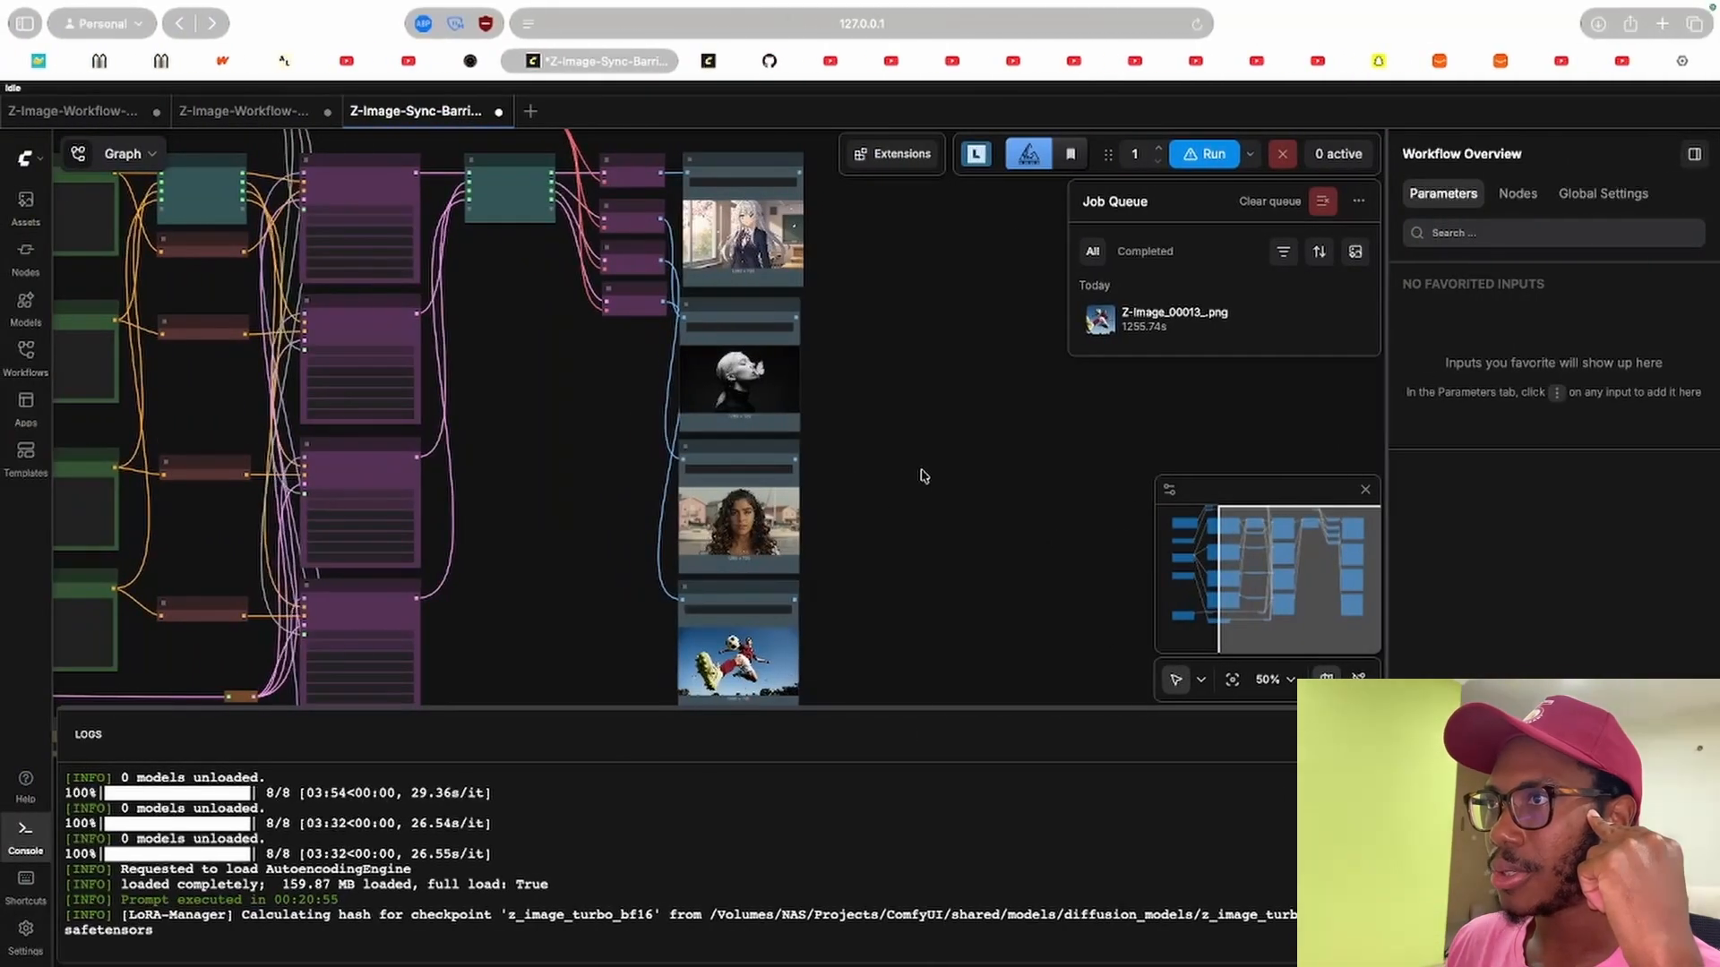
Return to the browser and pan around the finished barrier workflow's Save Image outputs.
{"action": "scroll", "coordinate": [918, 484], "scroll_direction": "down", "scroll_amount": 3}
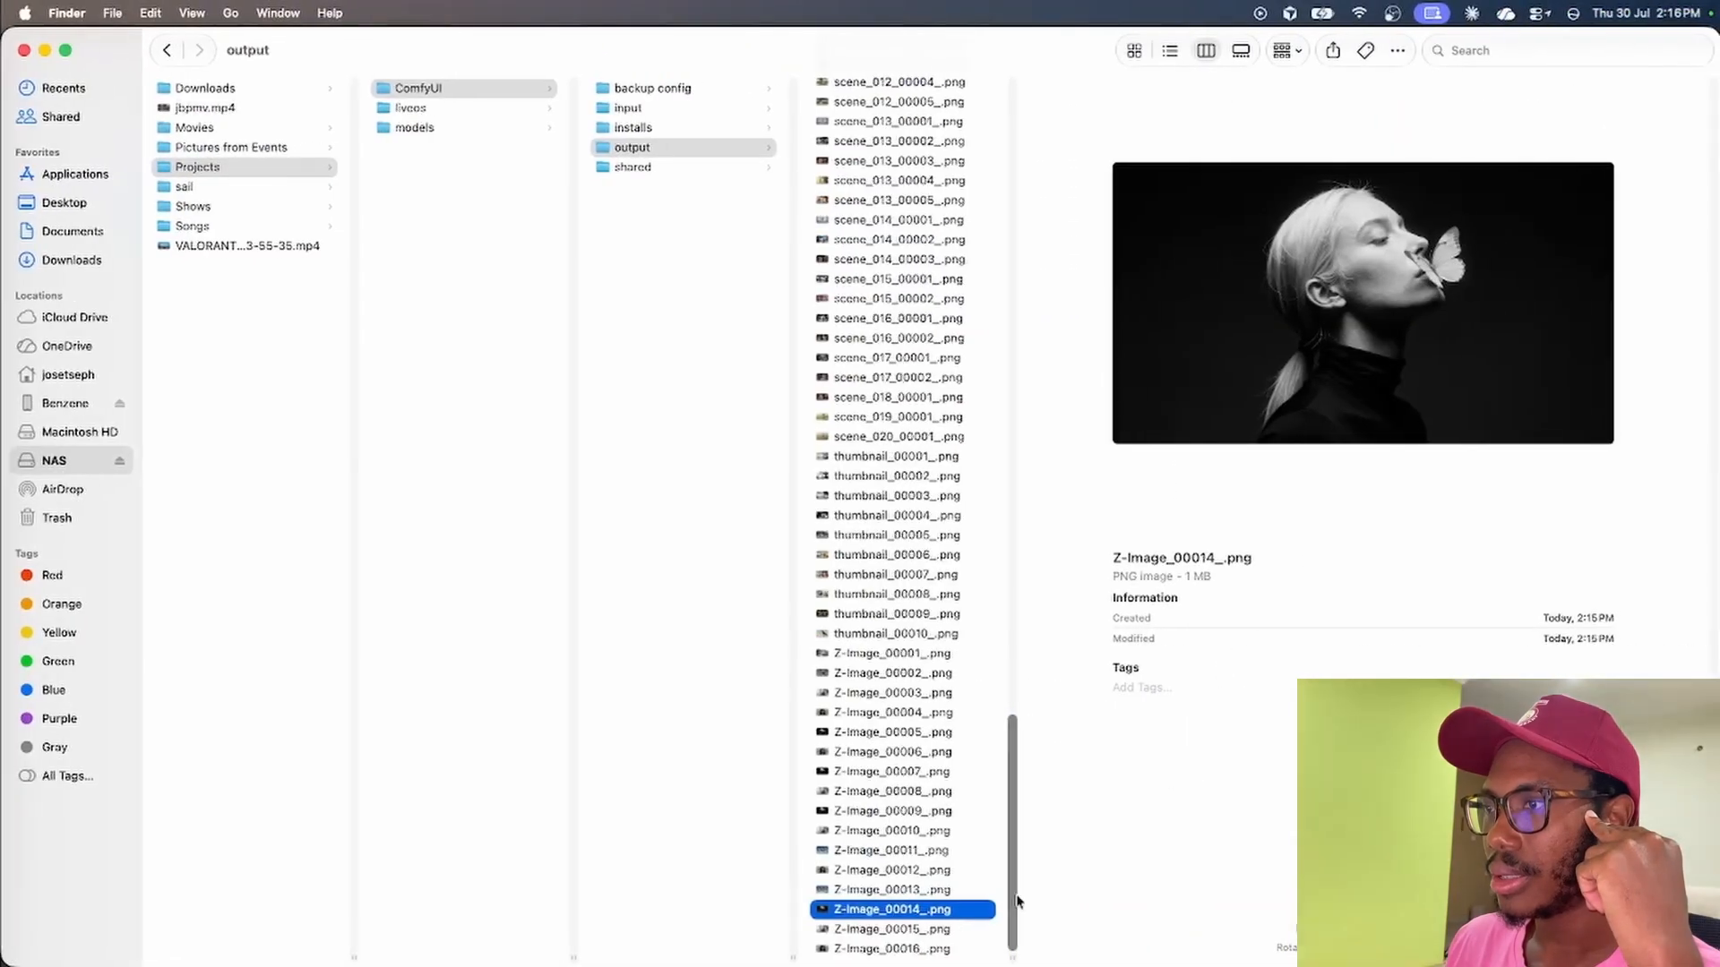
{"action": "left_click", "coordinate": [1091, 929]}
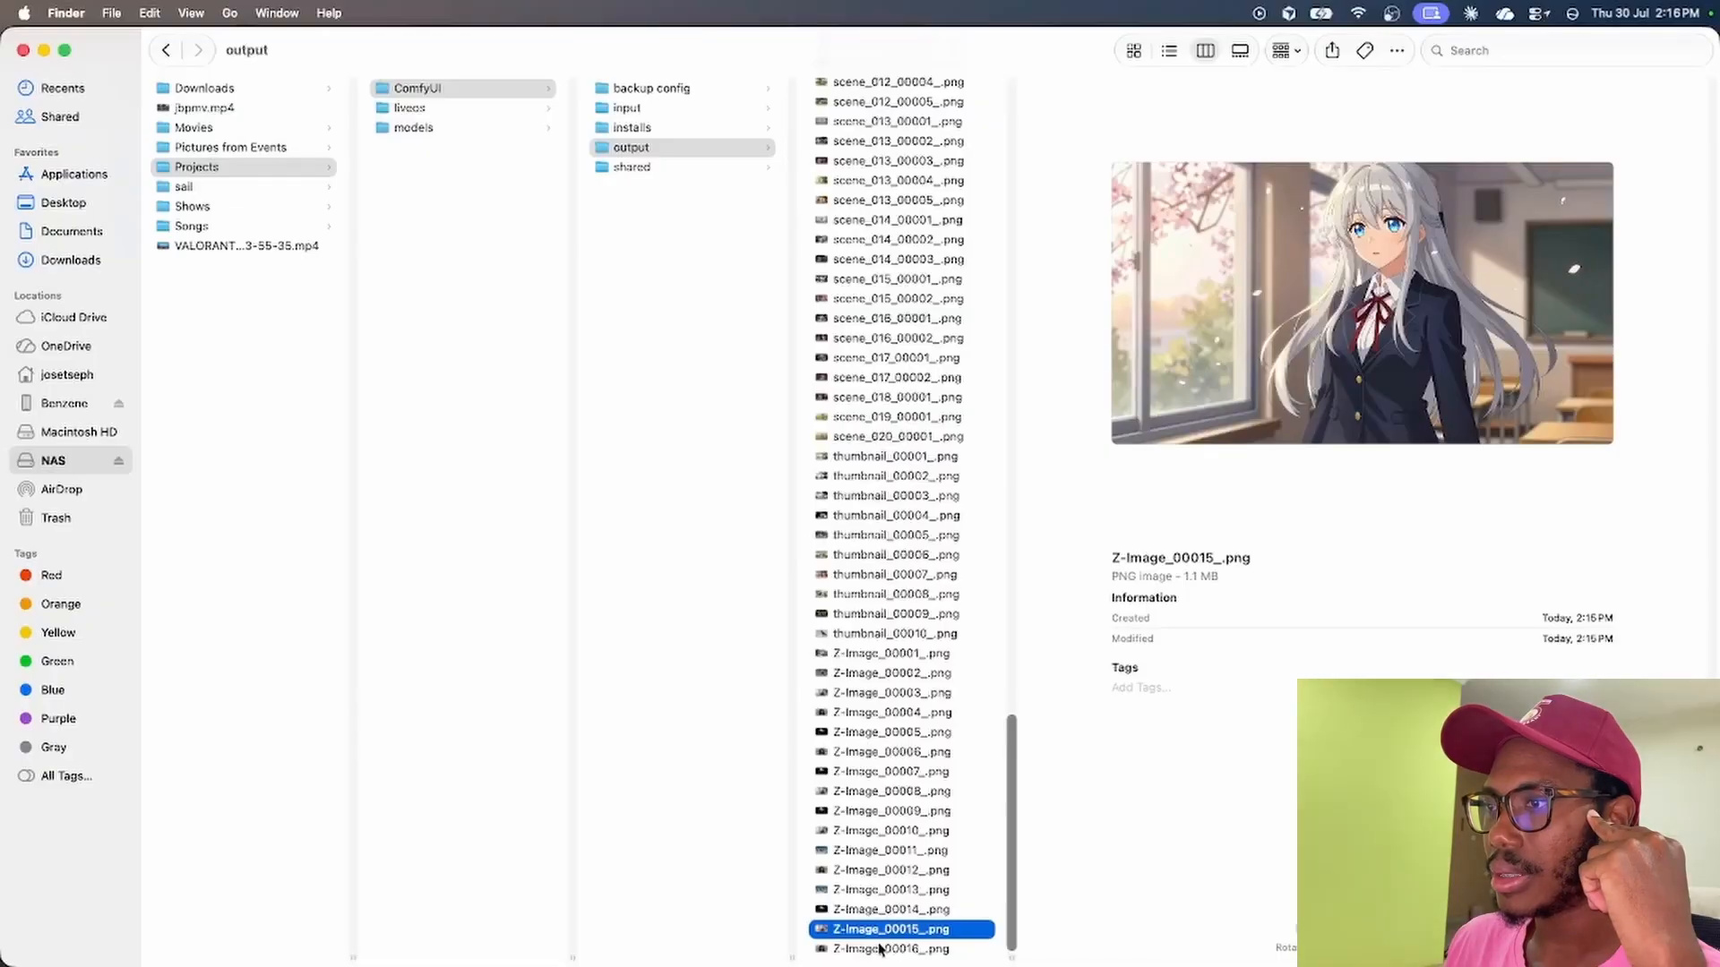
{"action": "left_click", "coordinate": [881, 949]}
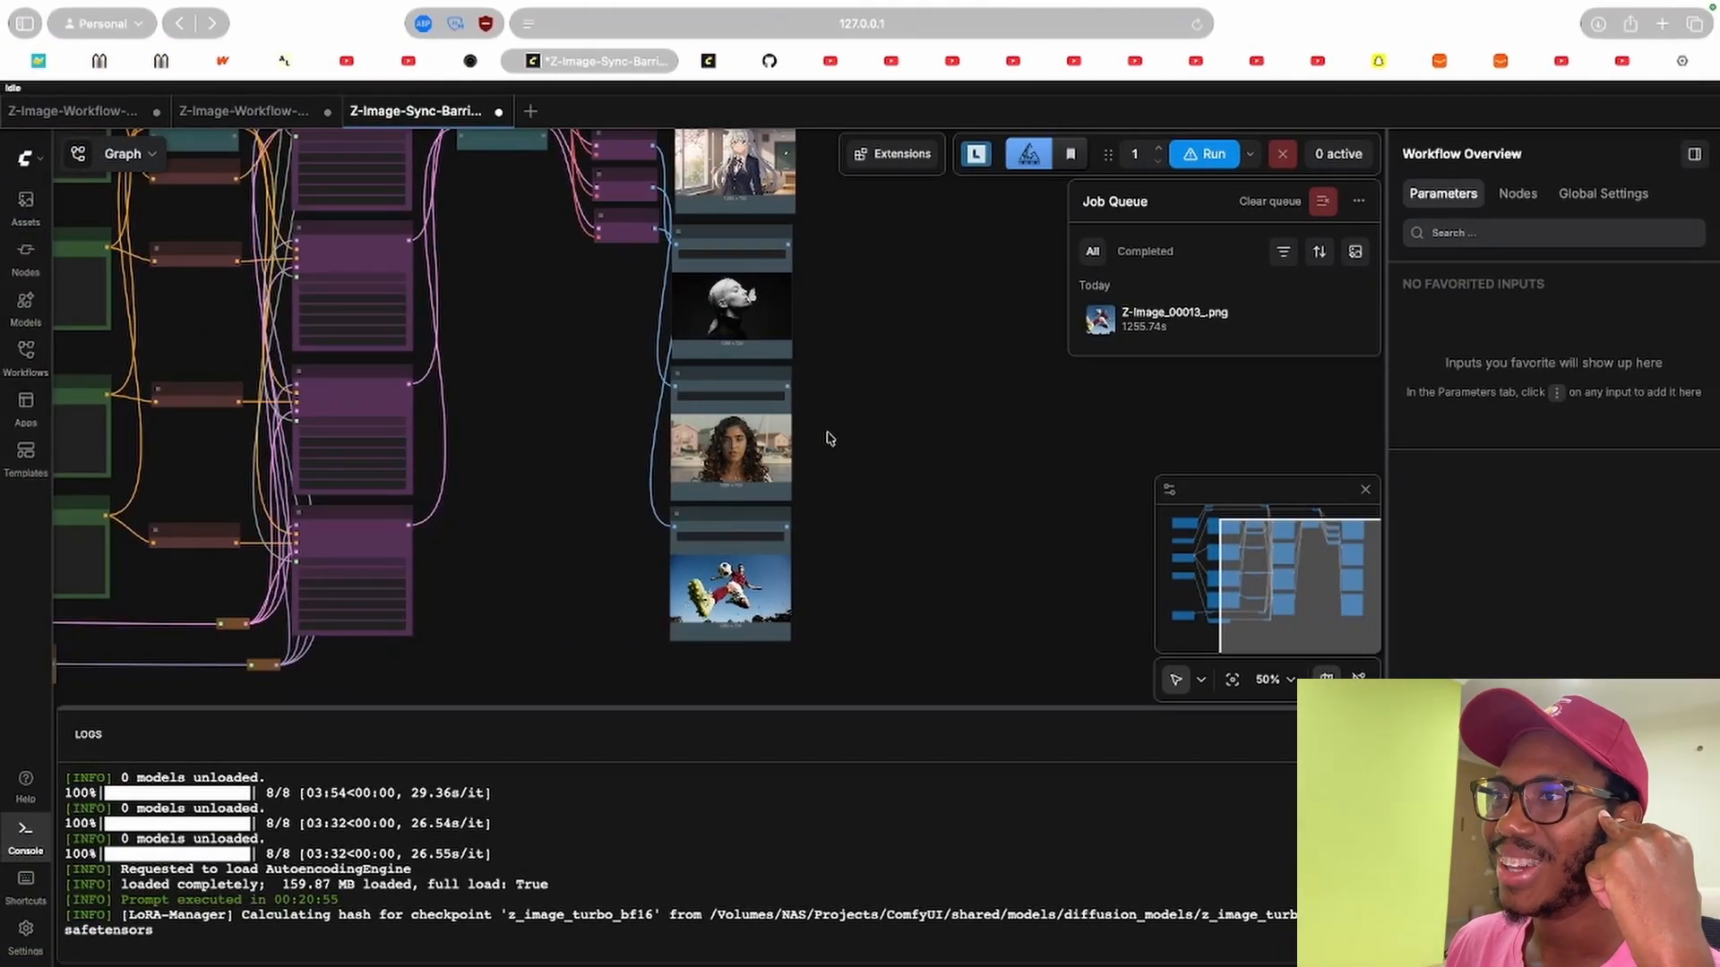
{"action": "left_click_drag", "start_coordinate": [880, 420], "coordinate": [863, 461]}
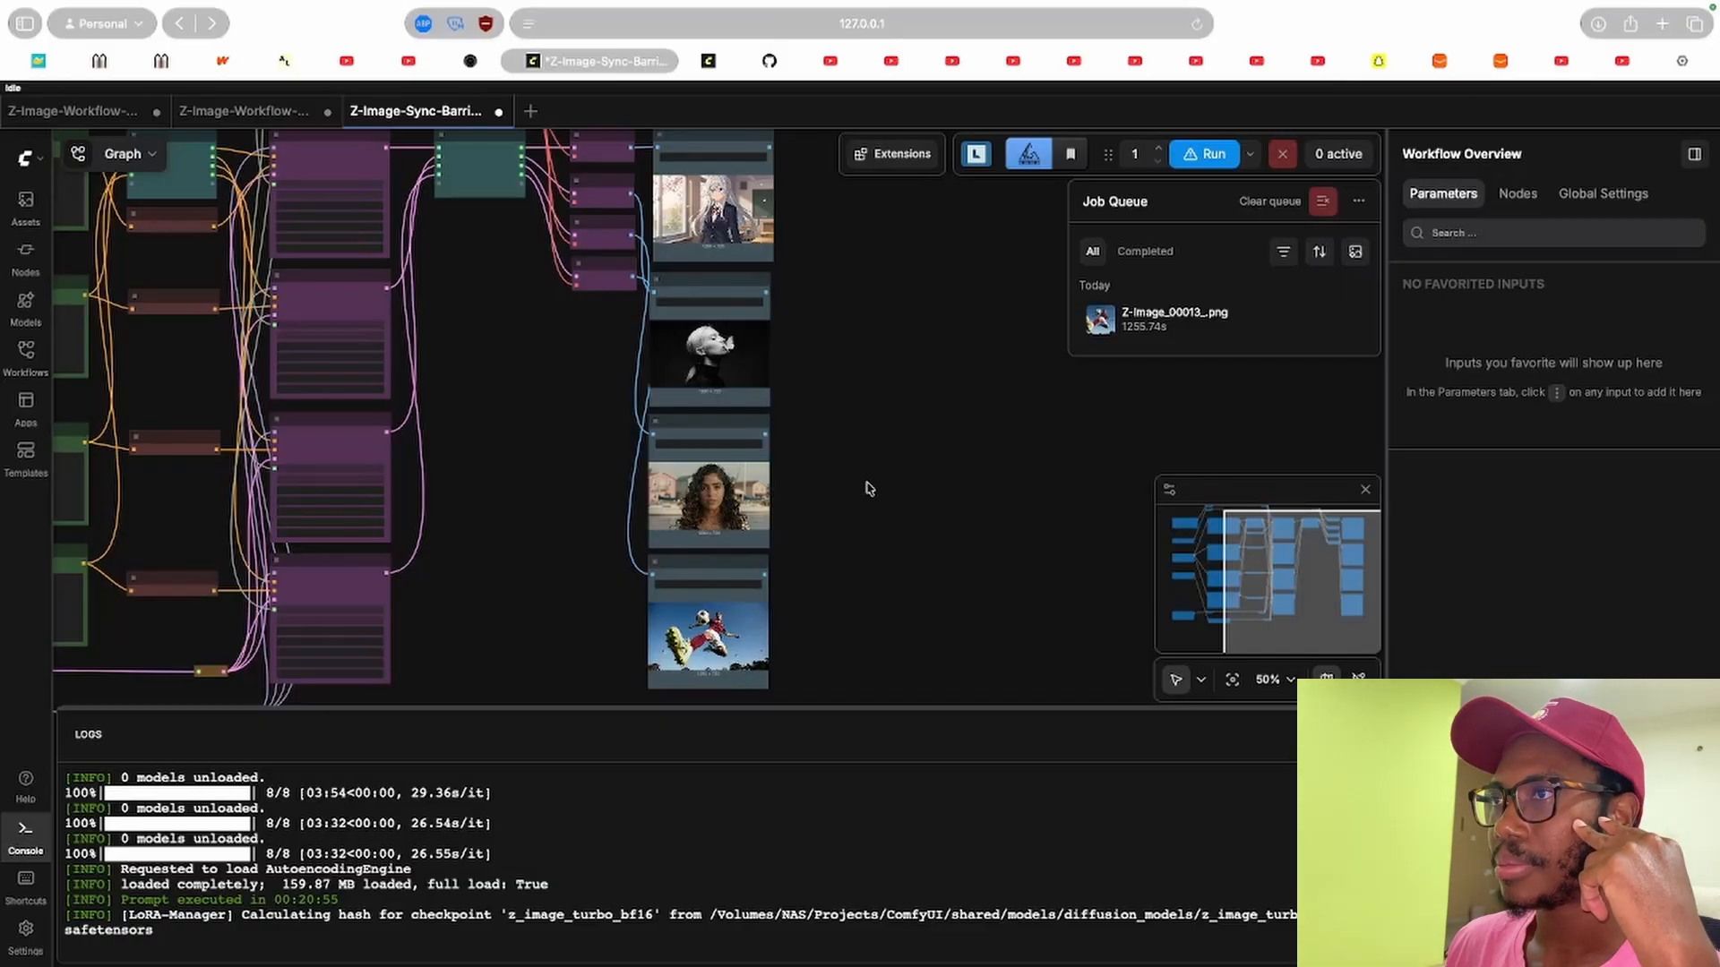
{"action": "scroll", "coordinate": [864, 457], "scroll_direction": "down", "scroll_amount": 3}
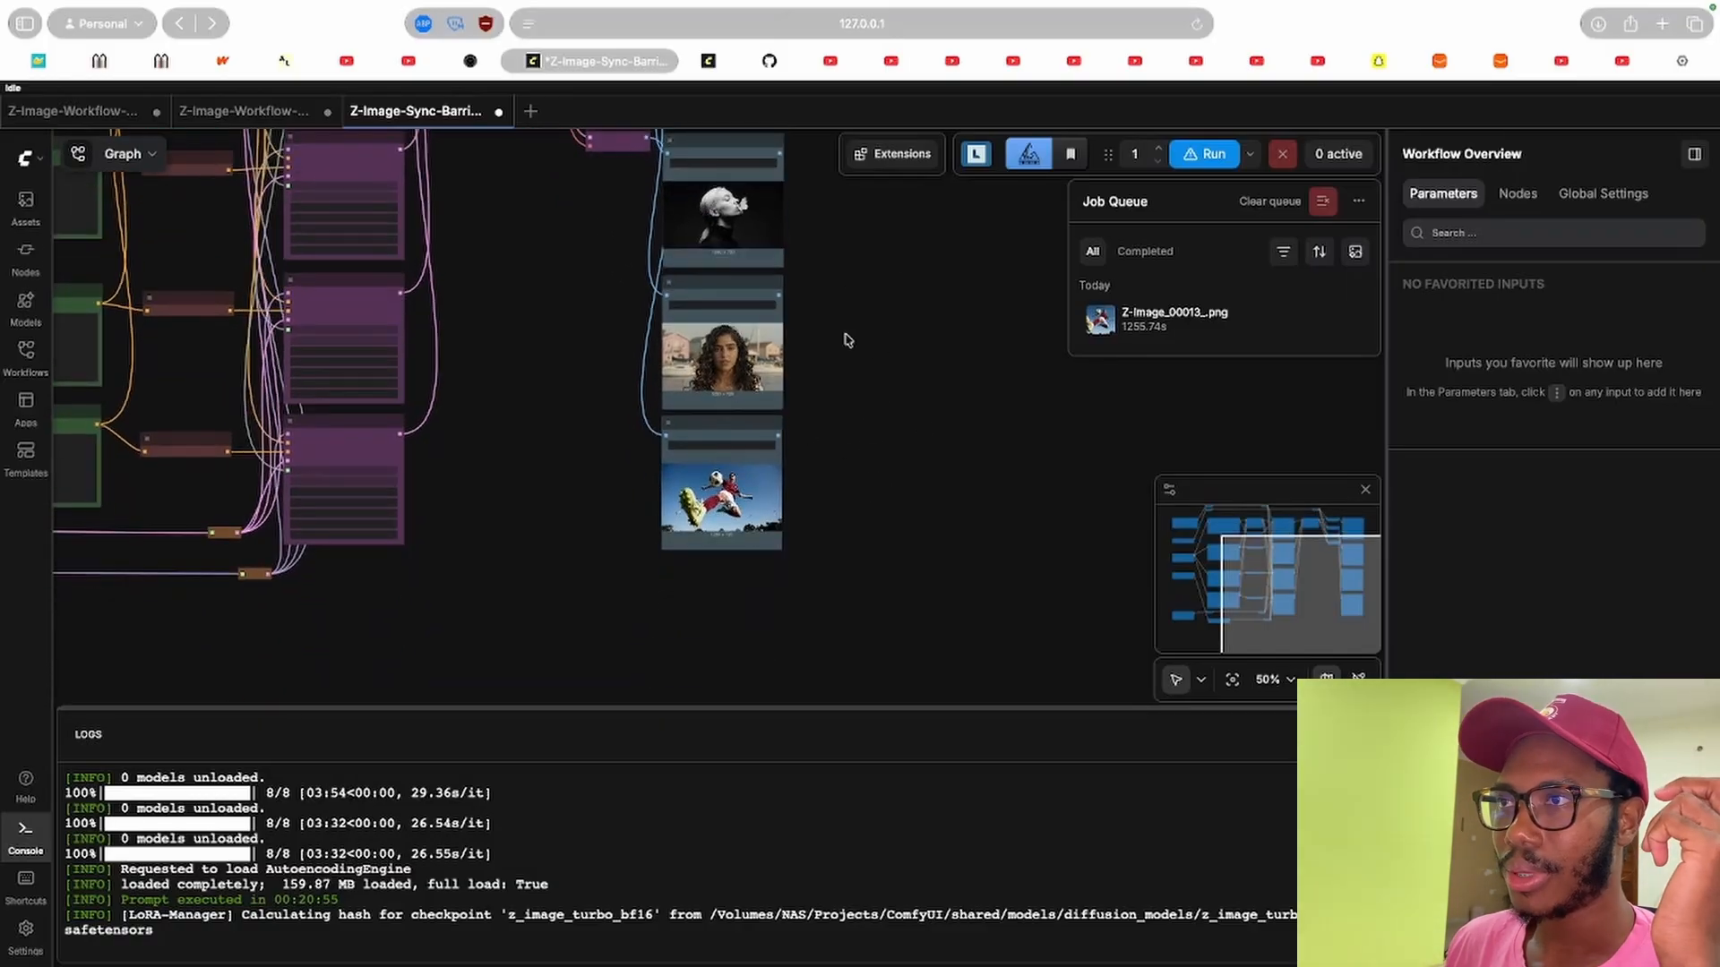
{"action": "left_click_drag", "start_coordinate": [877, 292], "coordinate": [844, 491]}
{"action": "left_click_drag", "start_coordinate": [518, 448], "coordinate": [867, 368]}
Browse the ComfyUI-ModelPhaseSync GitHub repository and its Comfy Registry page, then open the repository's workflows folder.
{"action": "left_click", "coordinate": [769, 60]}
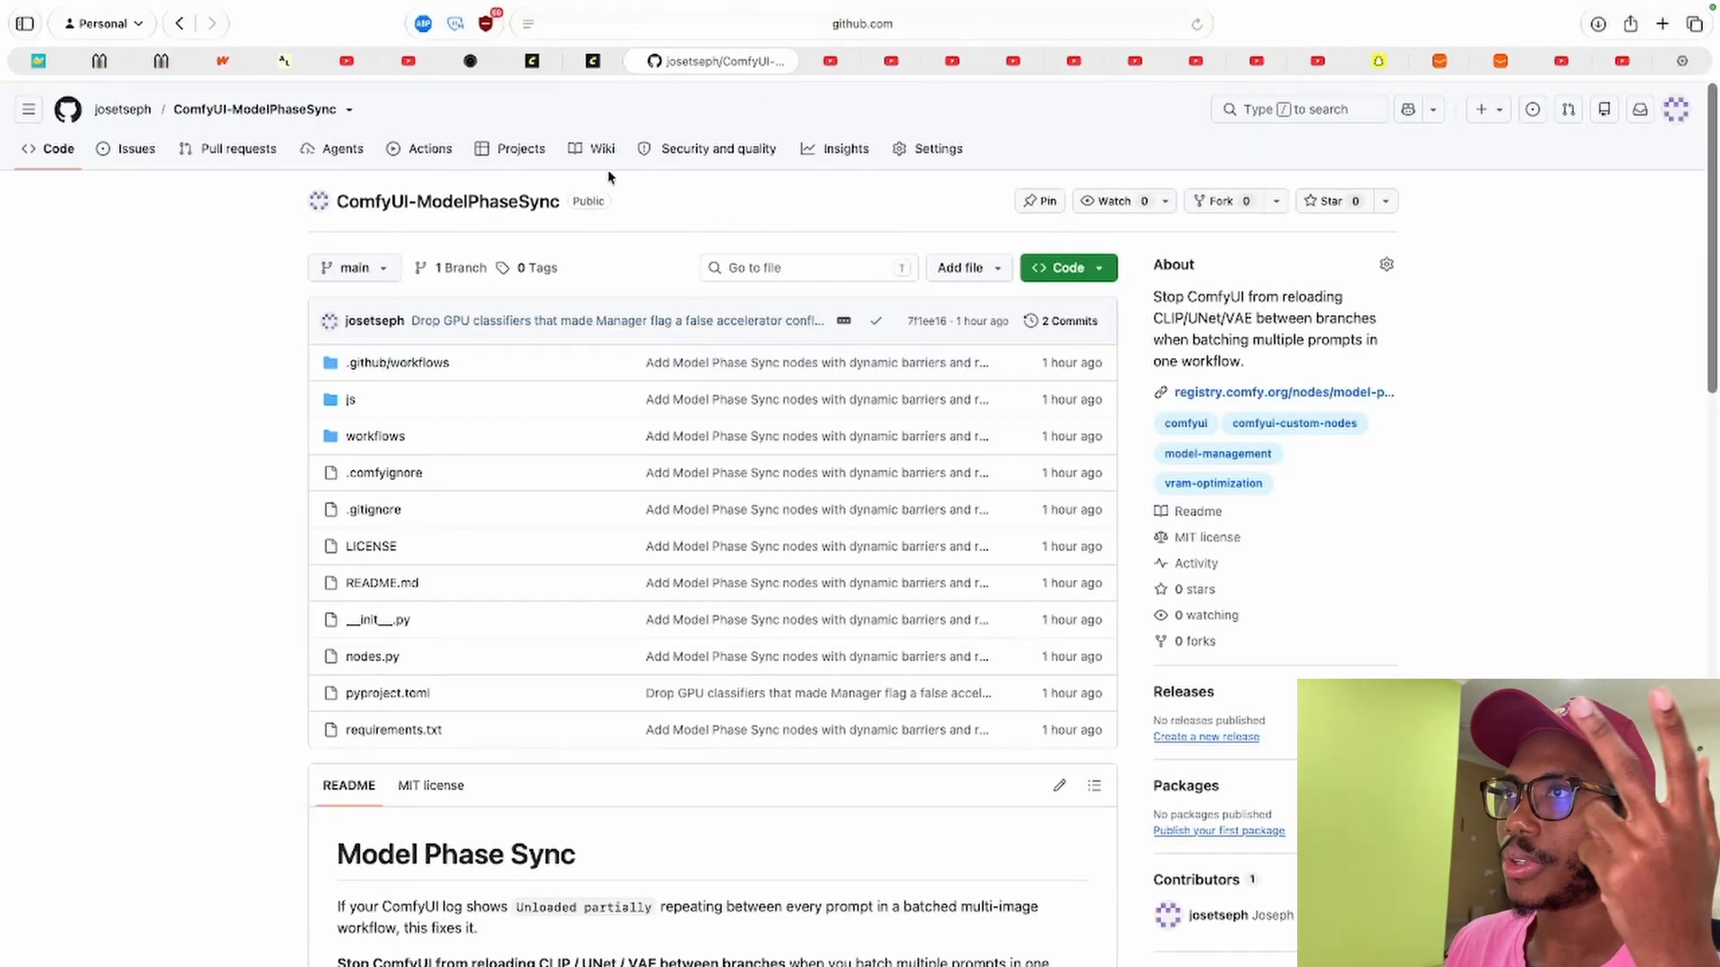
{"action": "left_click", "coordinate": [608, 65]}
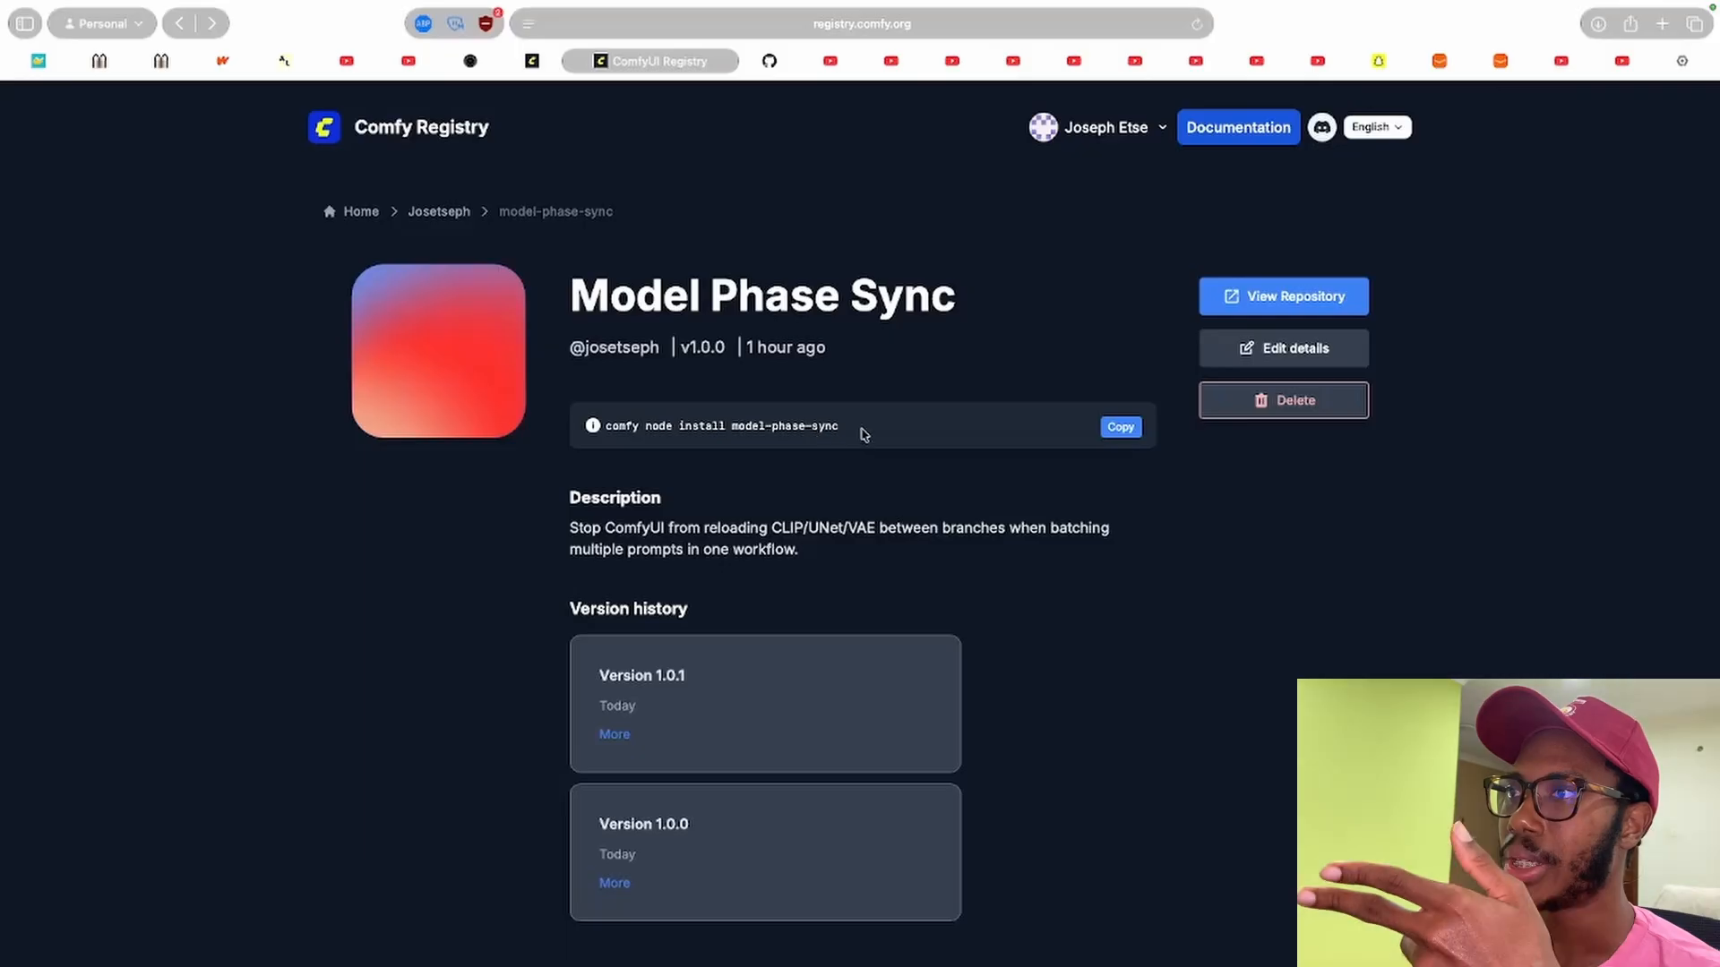
{"action": "left_click", "coordinate": [768, 60]}
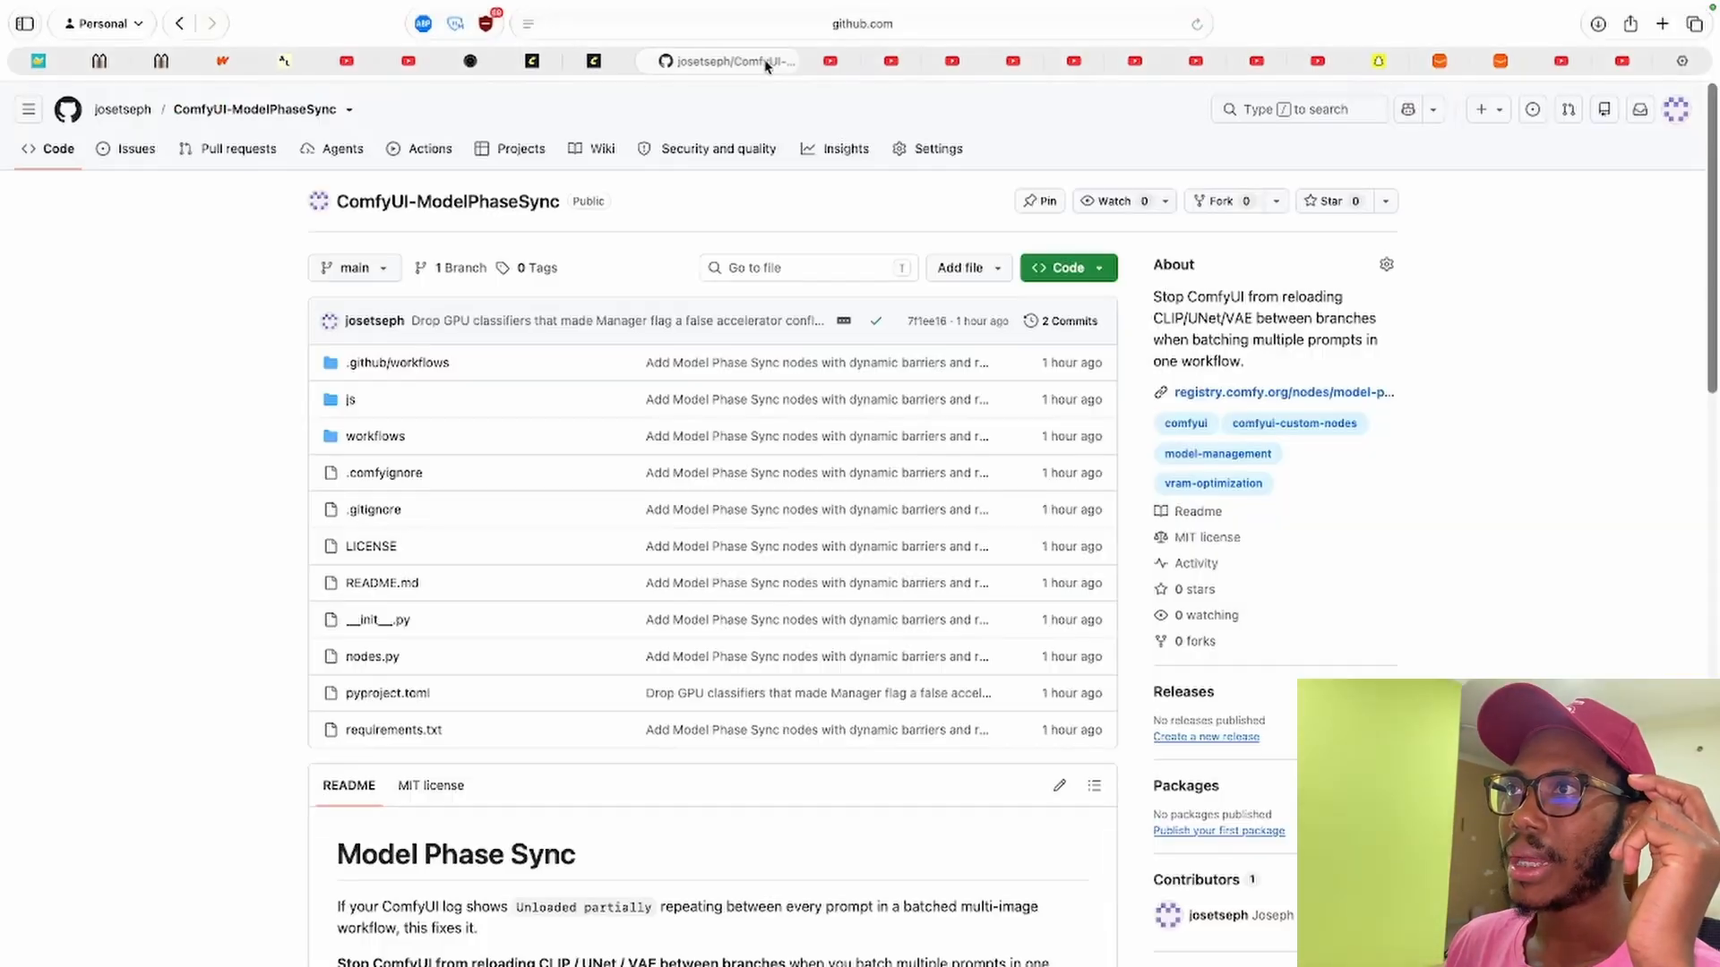
{"action": "left_click", "coordinate": [383, 437]}
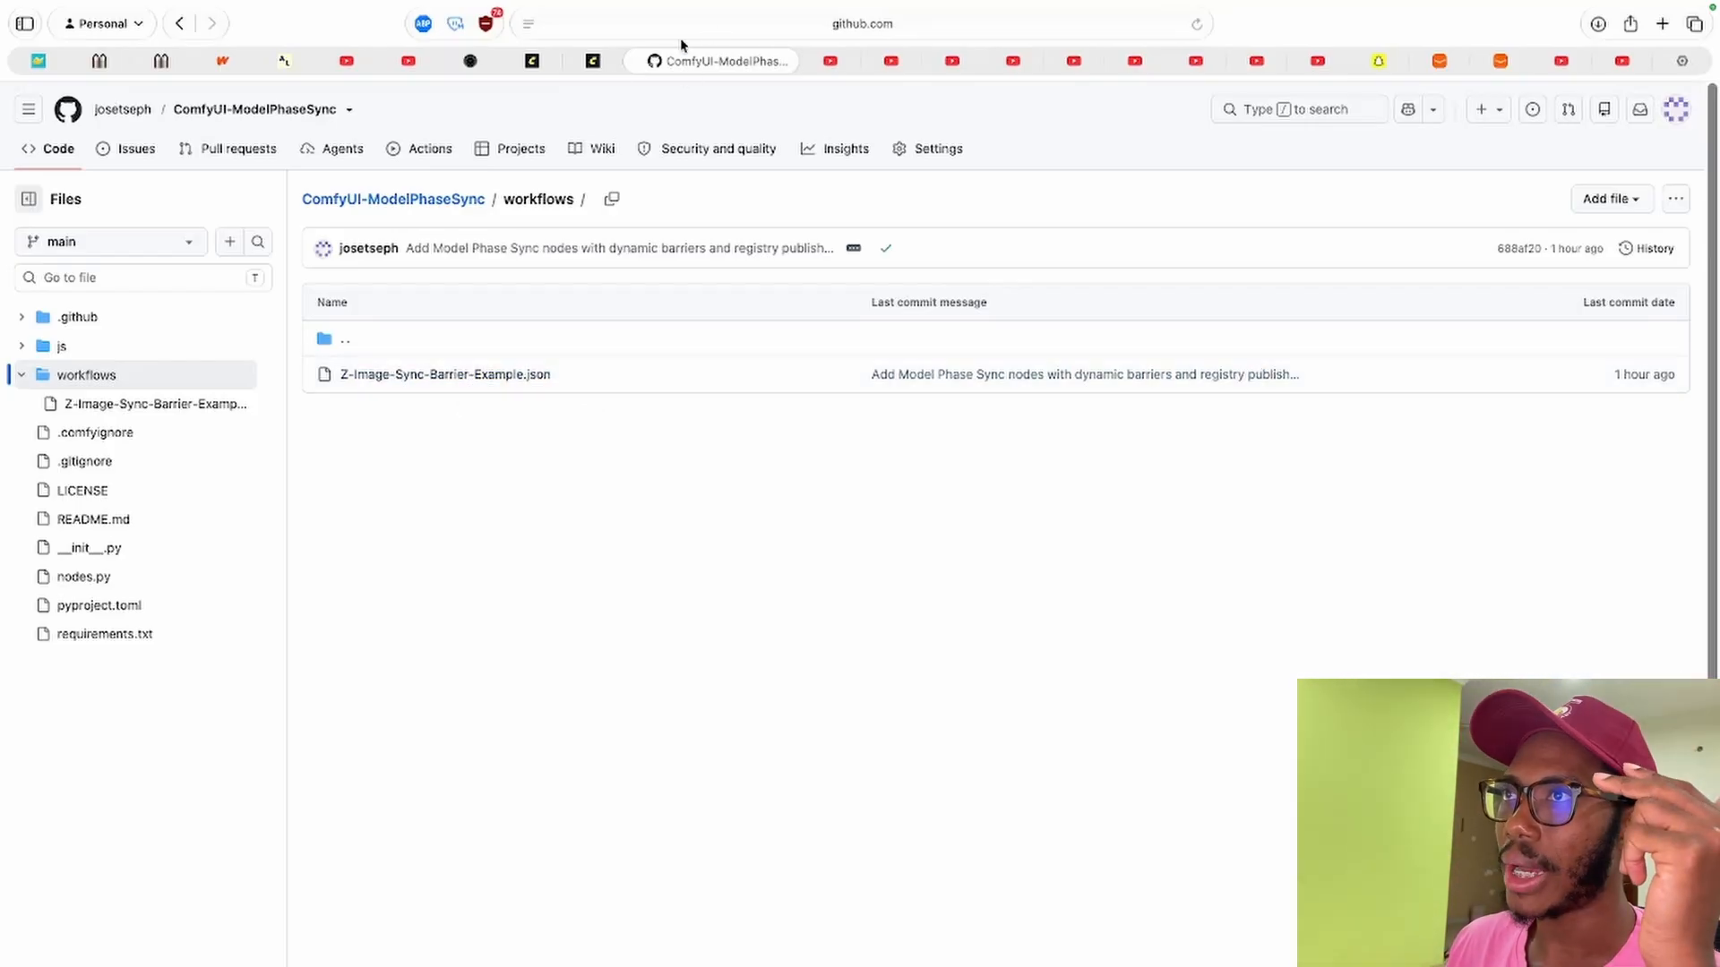
Switch back to the Z-Image-Sync-Barrier workflow and zoom into the prompt, CLIP Barrier and Generate Image nodes.
{"action": "left_click", "coordinate": [594, 61]}
{"action": "left_click", "coordinate": [534, 61]}
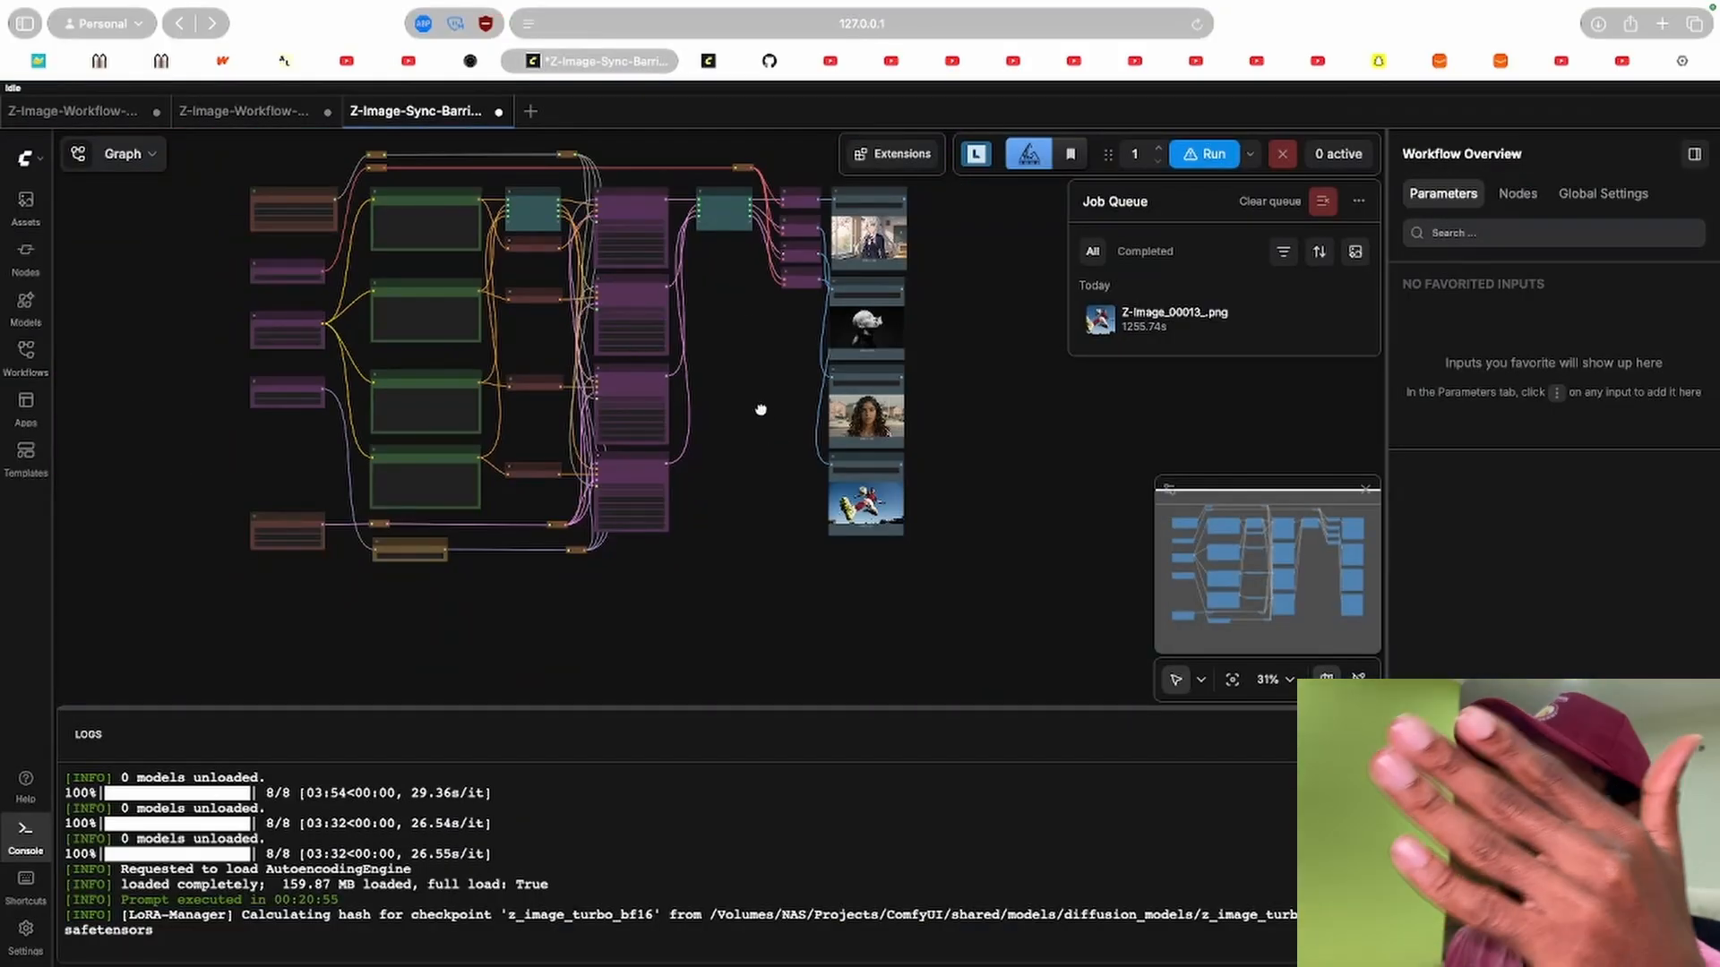
{"action": "scroll", "coordinate": [766, 340], "scroll_direction": "up", "scroll_amount": 3}
{"action": "scroll", "coordinate": [776, 326], "scroll_direction": "up", "scroll_amount": 10}
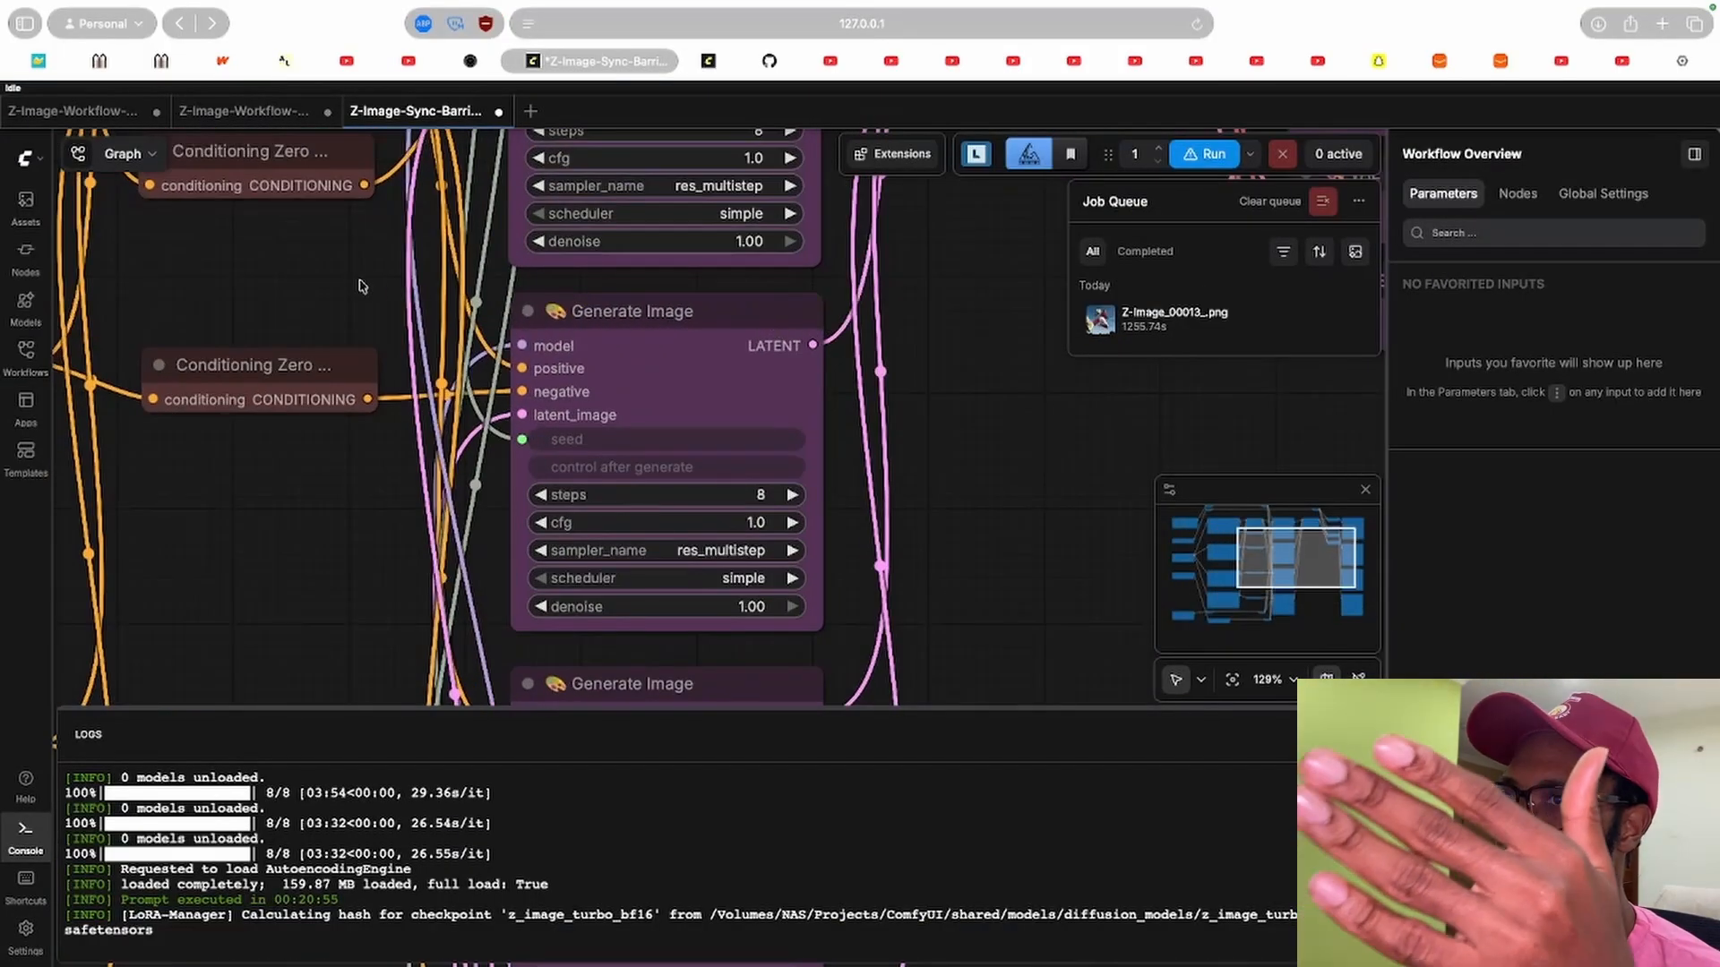
{"action": "scroll", "coordinate": [354, 285], "scroll_direction": "down", "scroll_amount": 6}
{"action": "scroll", "coordinate": [350, 285], "scroll_direction": "up", "scroll_amount": 1}
{"action": "left_click_drag", "start_coordinate": [349, 285], "coordinate": [590, 454]}
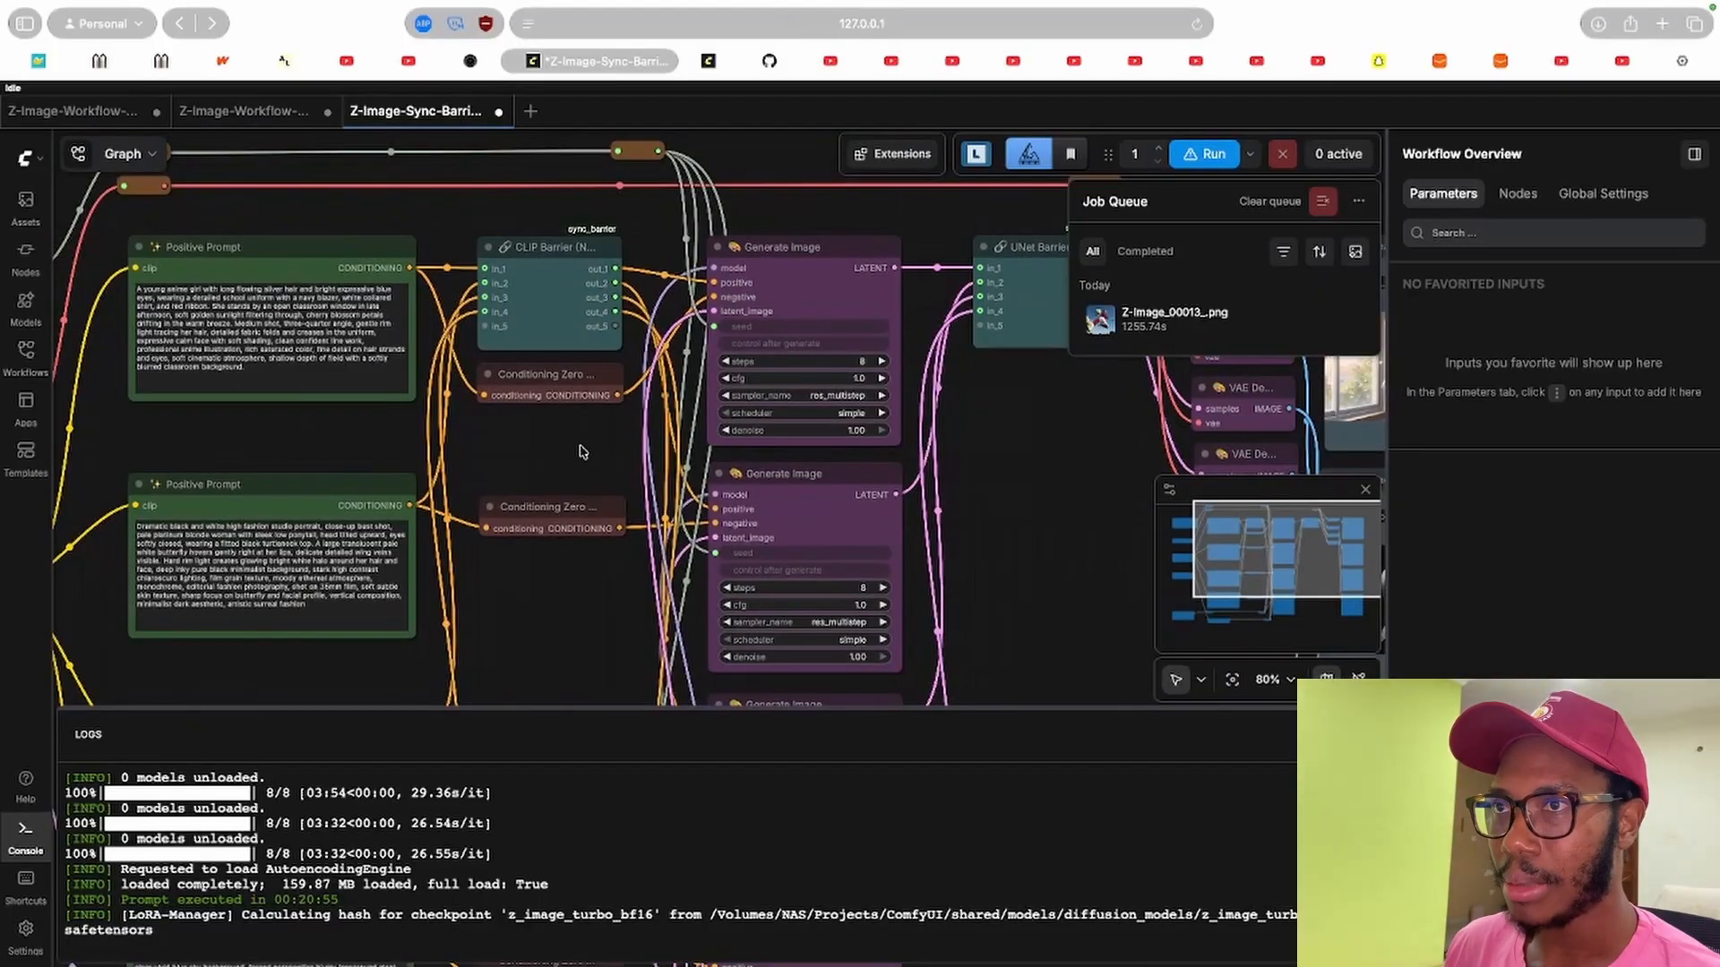
{"action": "scroll", "coordinate": [579, 452], "scroll_direction": "left", "scroll_amount": 5}
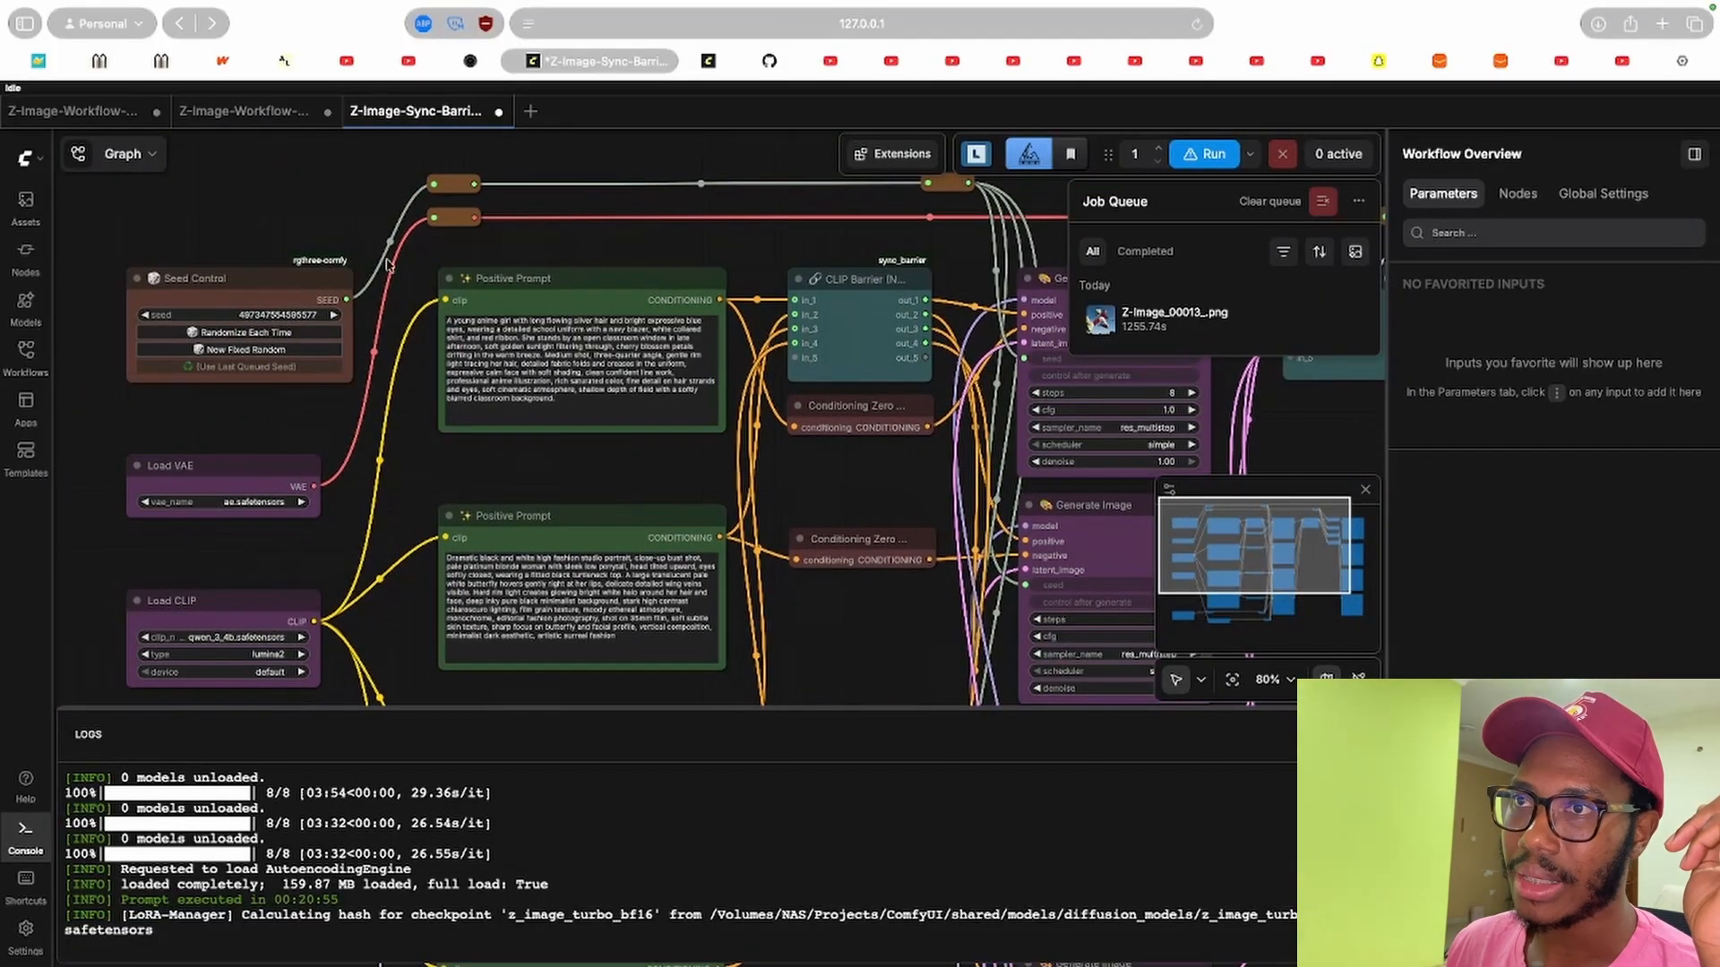
Select the Seed Control node and examine its seed inputs alongside the prompt and sampler branches.
{"action": "left_click", "coordinate": [257, 292]}
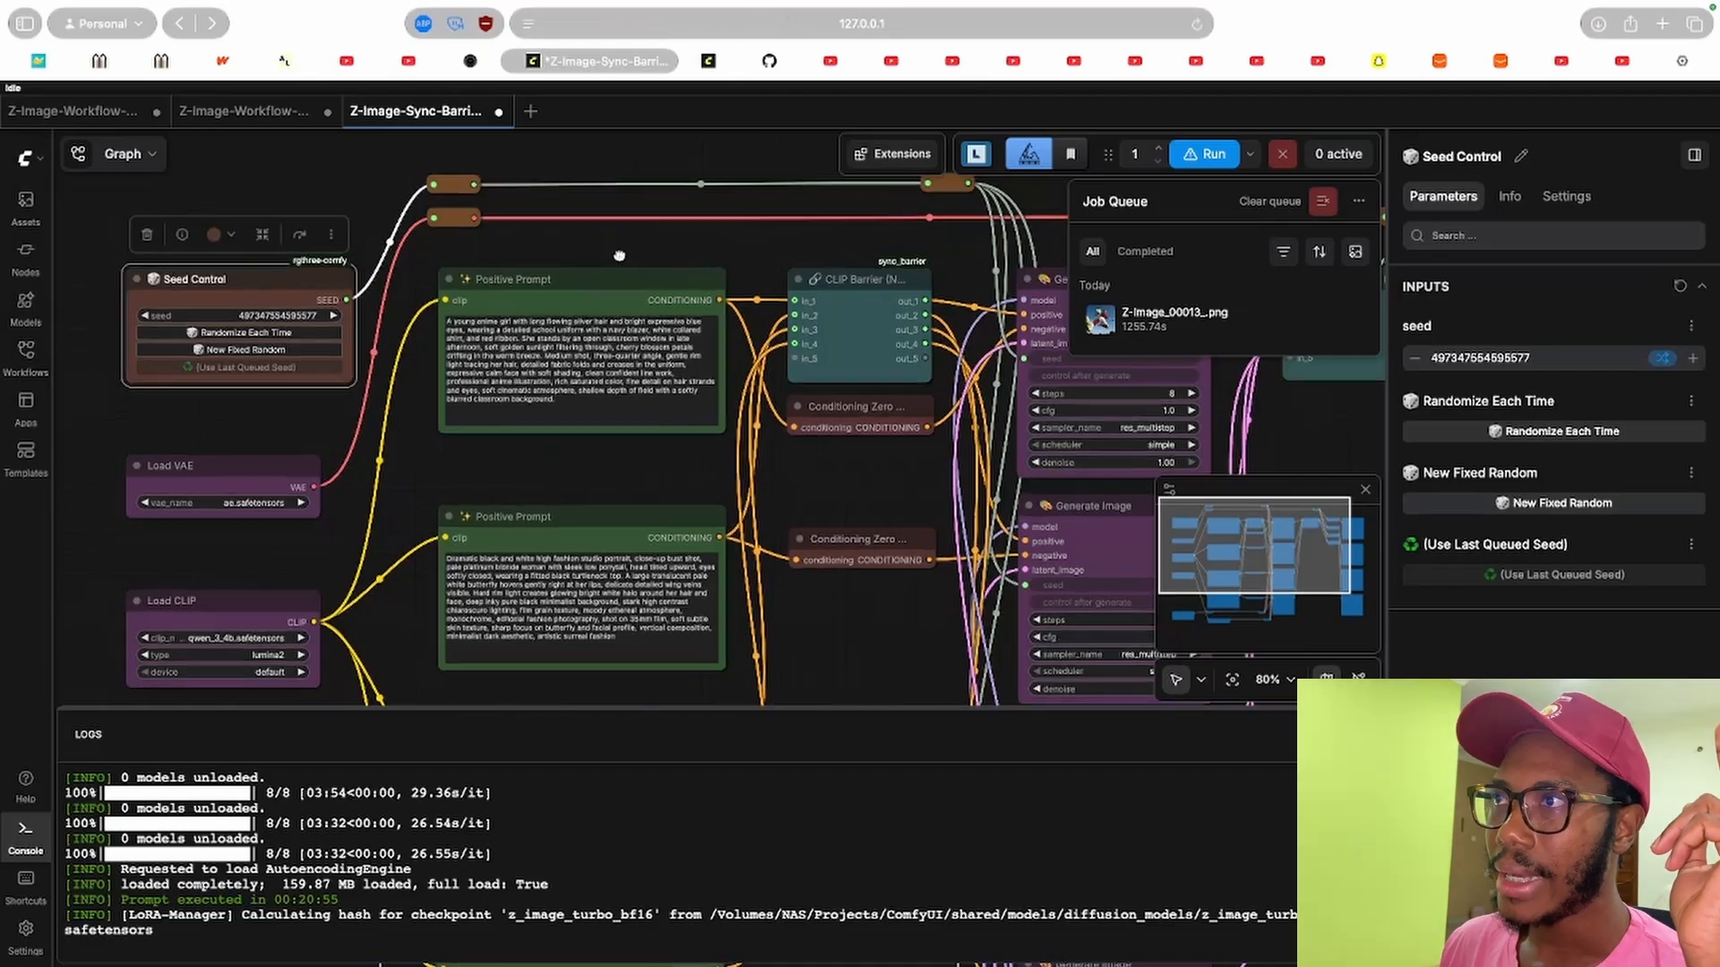
{"action": "left_click_drag", "start_coordinate": [619, 256], "coordinate": [204, 212]}
{"action": "scroll", "coordinate": [645, 230], "scroll_direction": "down", "scroll_amount": 3}
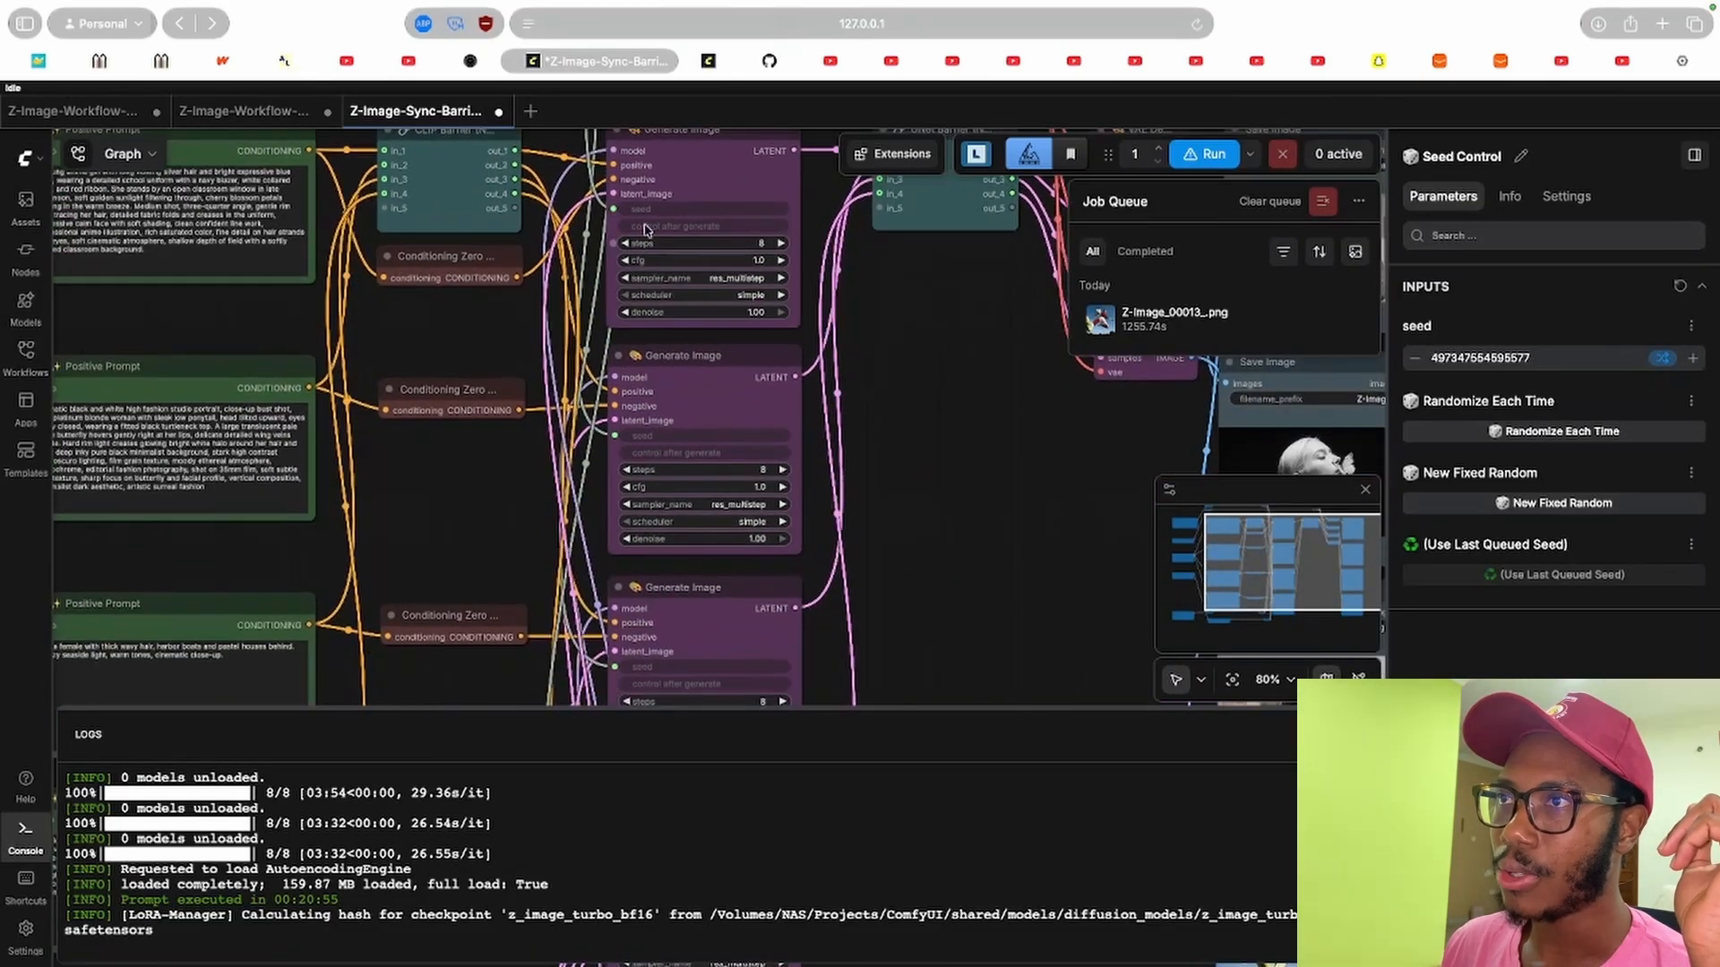
{"action": "scroll", "coordinate": [490, 508], "scroll_direction": "down", "scroll_amount": 5}
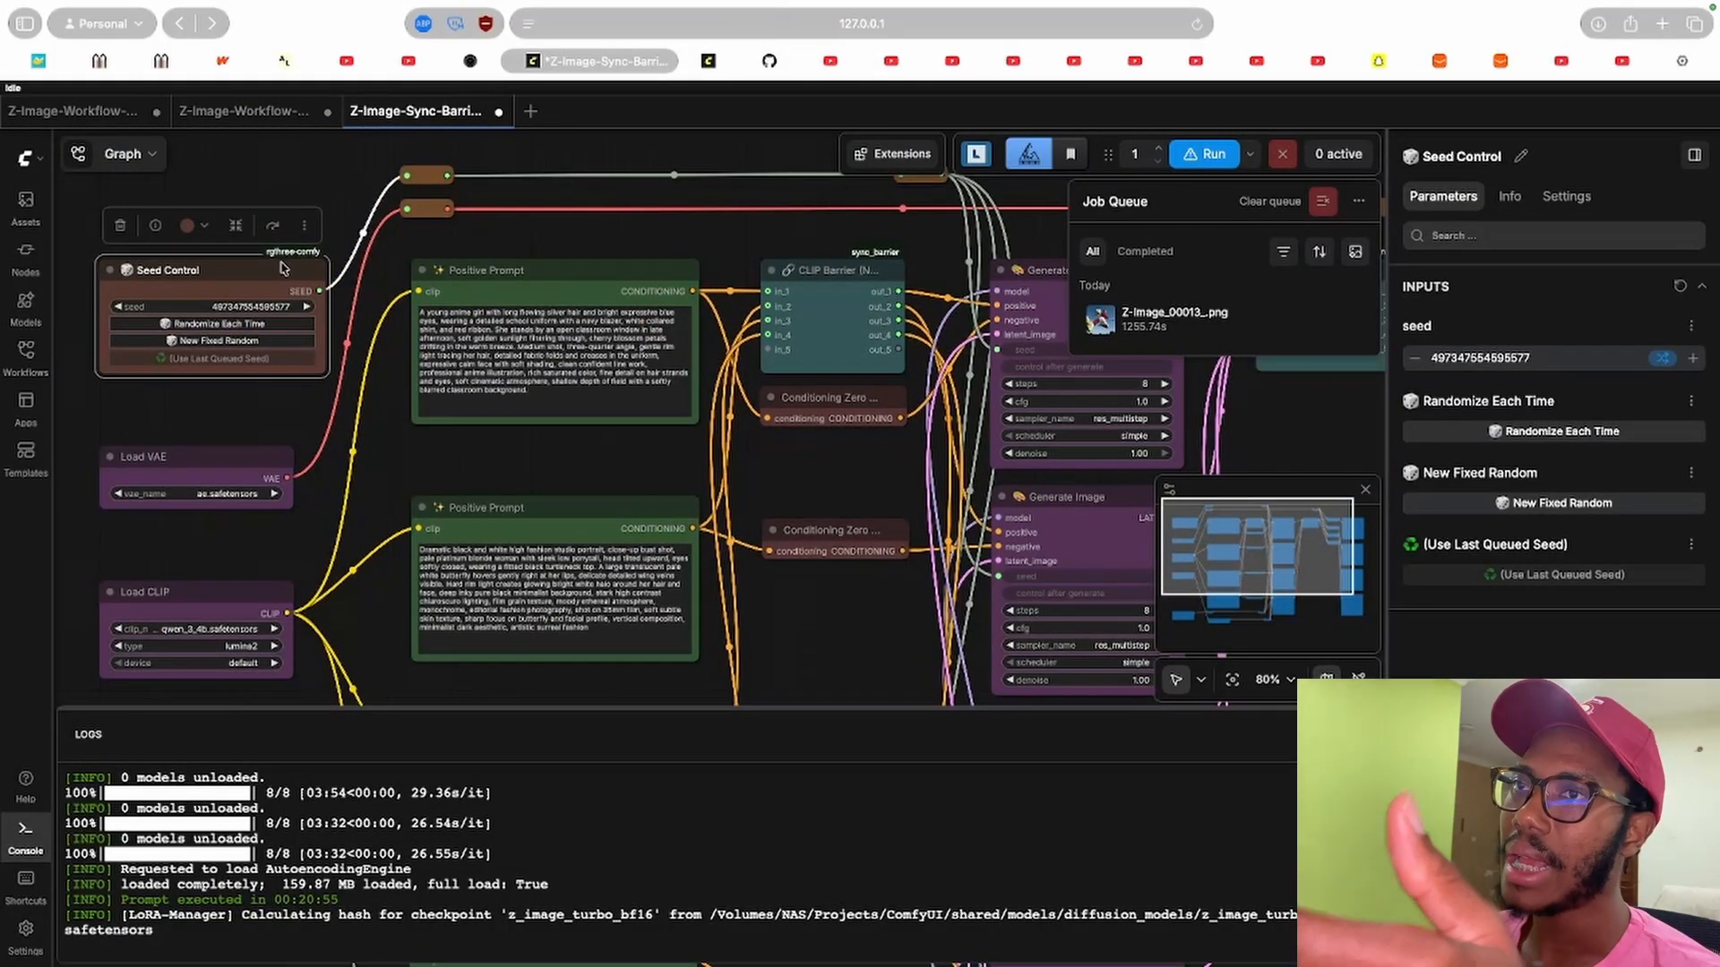
{"action": "scroll", "coordinate": [636, 264], "scroll_direction": "right", "scroll_amount": 4}
{"action": "scroll", "coordinate": [635, 264], "scroll_direction": "down", "scroll_amount": 2}
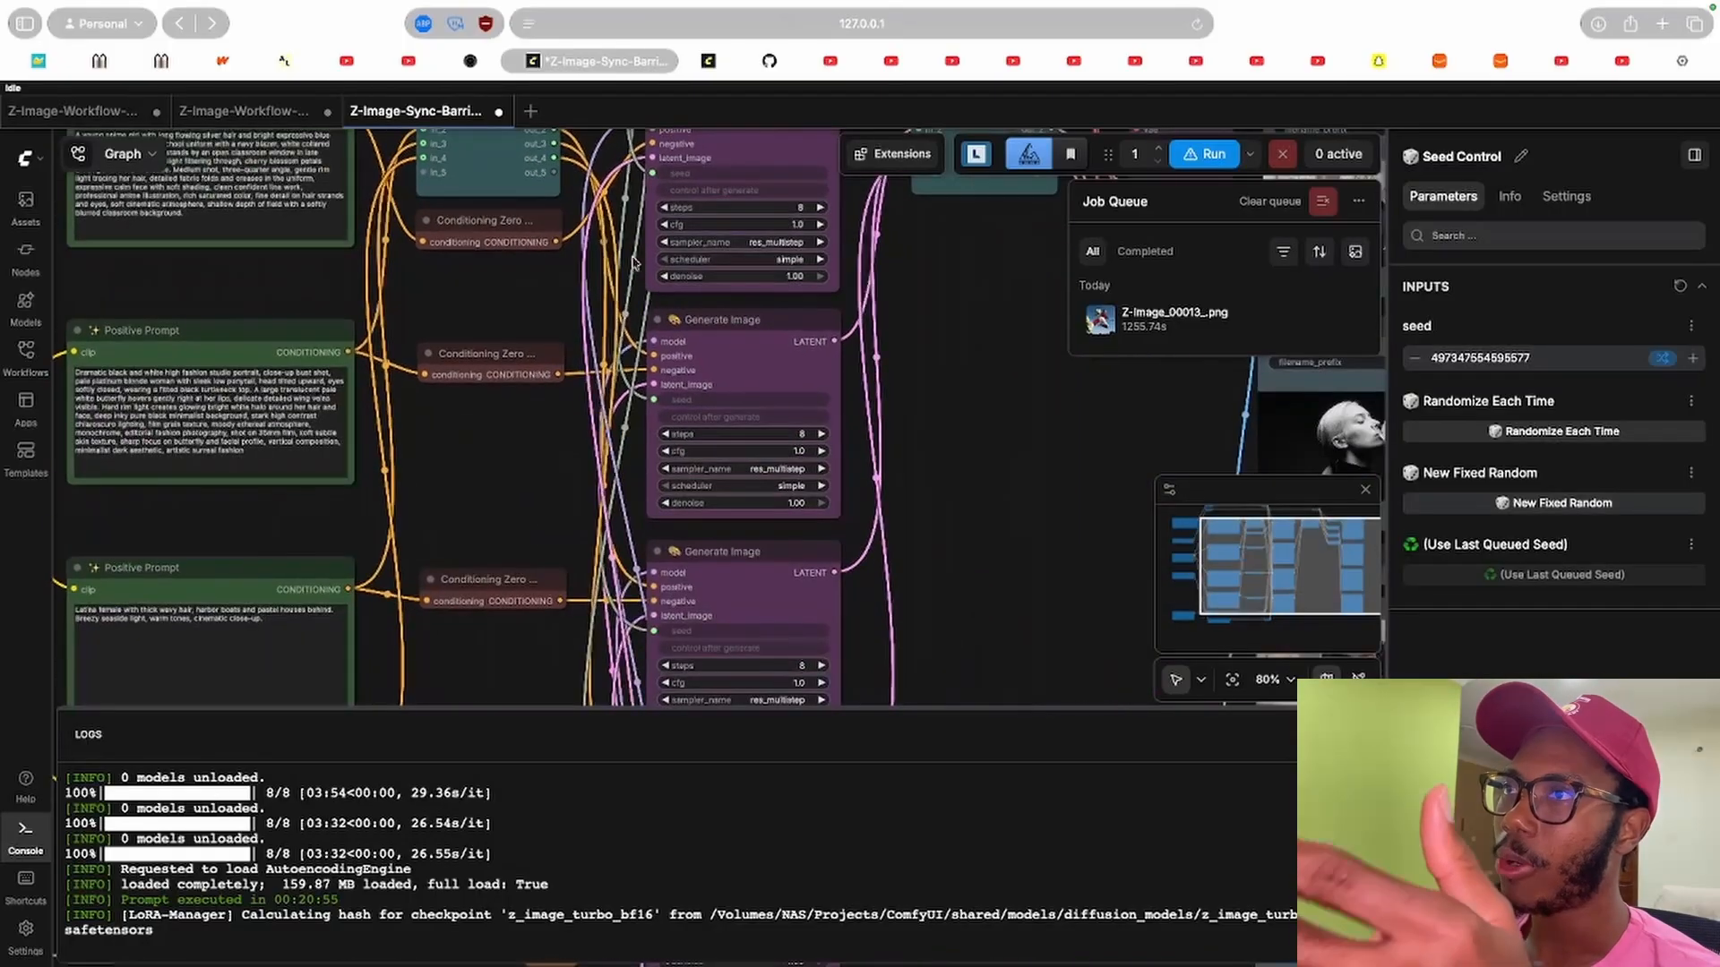
{"action": "scroll", "coordinate": [716, 233], "scroll_direction": "up", "scroll_amount": 1}
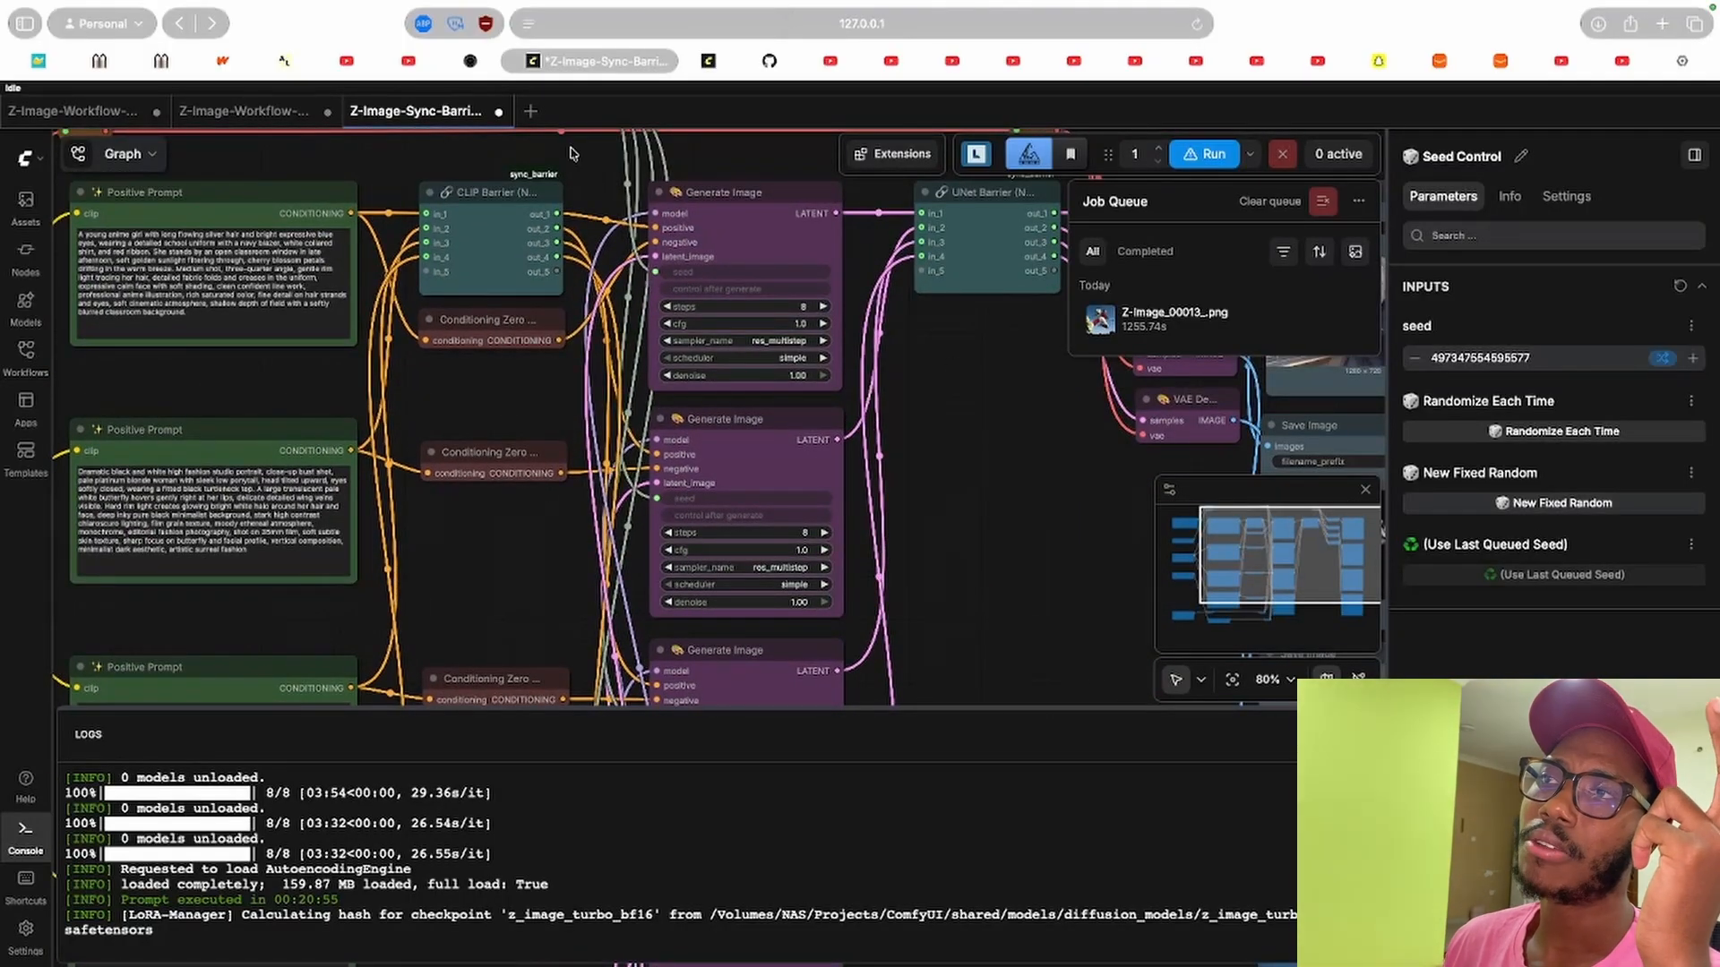
{"action": "scroll", "coordinate": [637, 268], "scroll_direction": "left", "scroll_amount": 4}
{"action": "scroll", "coordinate": [637, 268], "scroll_direction": "up", "scroll_amount": 2}
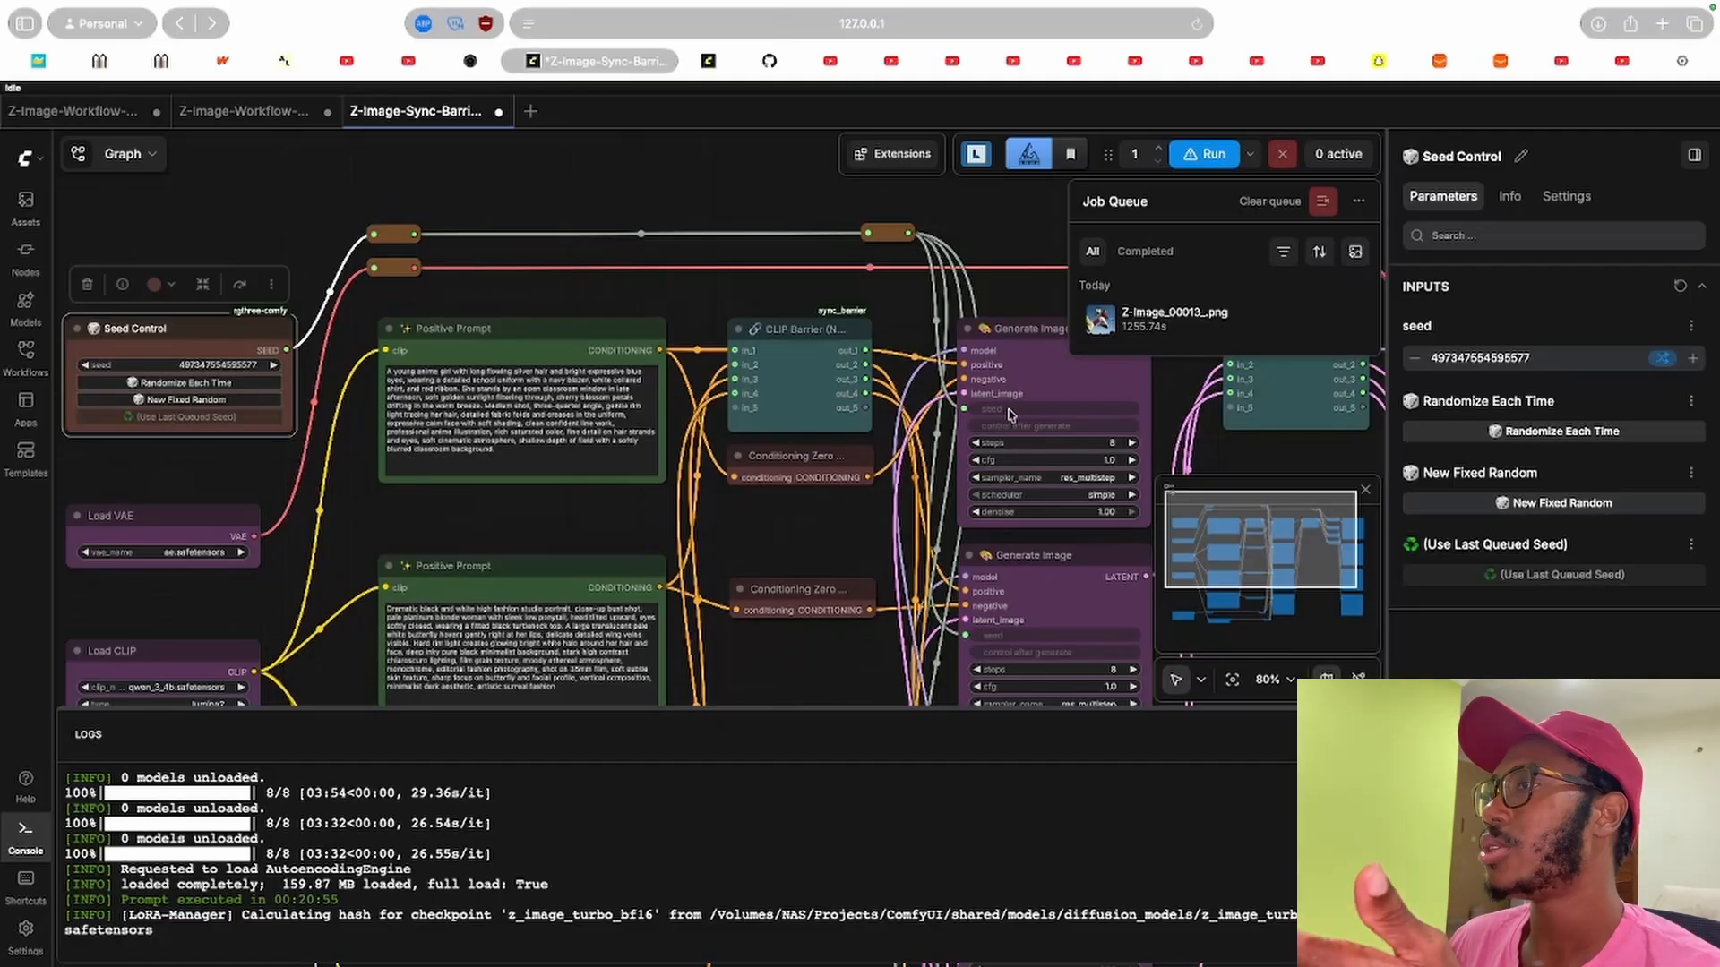
Pan through the Load Diffusion Model, Image Size, Model Sampling and Conditioning Zero nodes feeding the samplers.
{"action": "left_click_drag", "start_coordinate": [834, 543], "coordinate": [829, 200]}
{"action": "left_click_drag", "start_coordinate": [323, 501], "coordinate": [385, 385]}
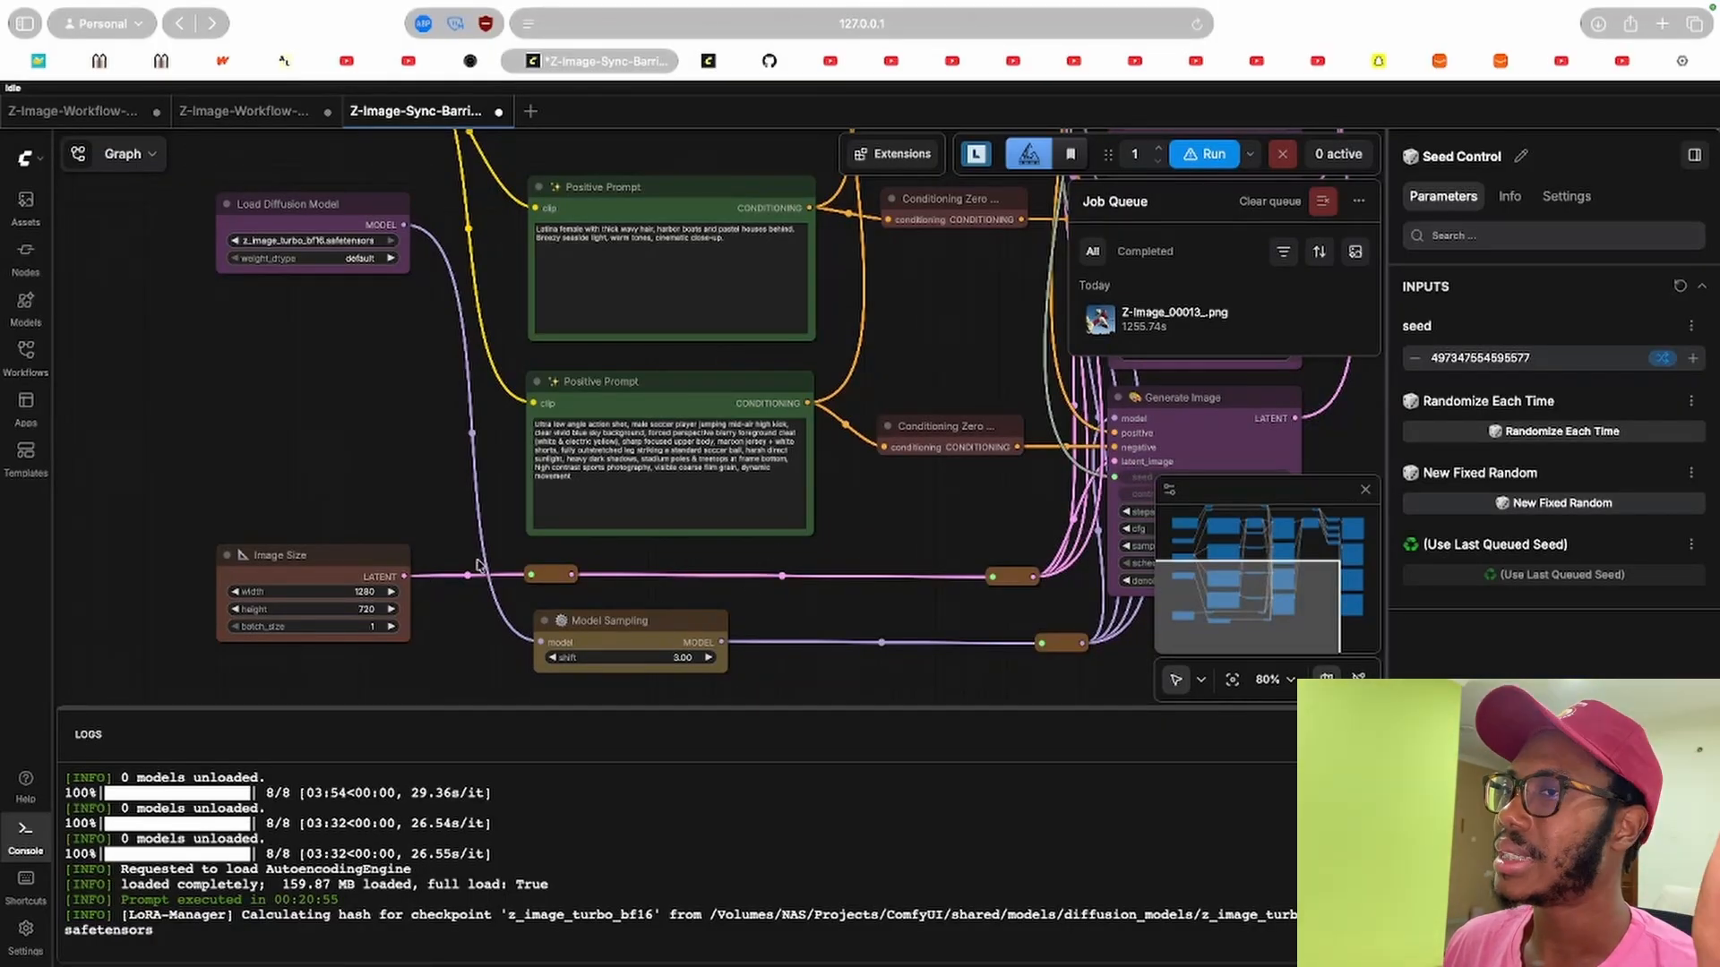
{"action": "left_click_drag", "start_coordinate": [961, 530], "coordinate": [684, 620]}
{"action": "left_click_drag", "start_coordinate": [656, 411], "coordinate": [591, 652]}
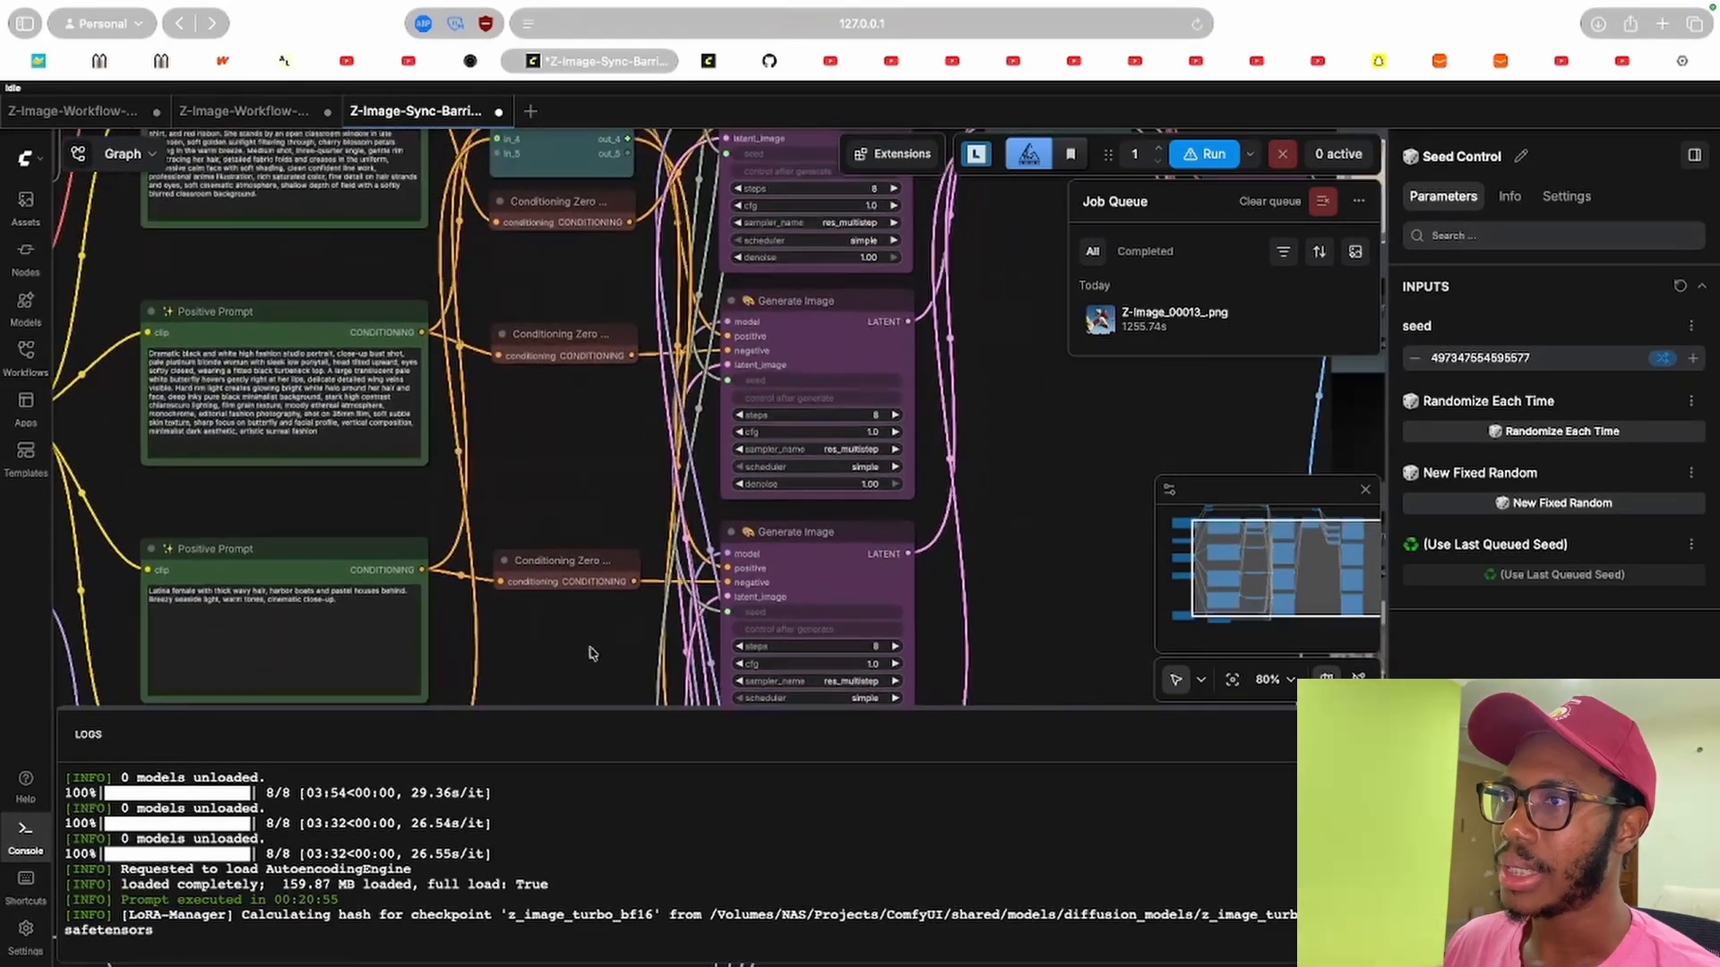
{"action": "left_click_drag", "start_coordinate": [593, 267], "coordinate": [791, 360]}
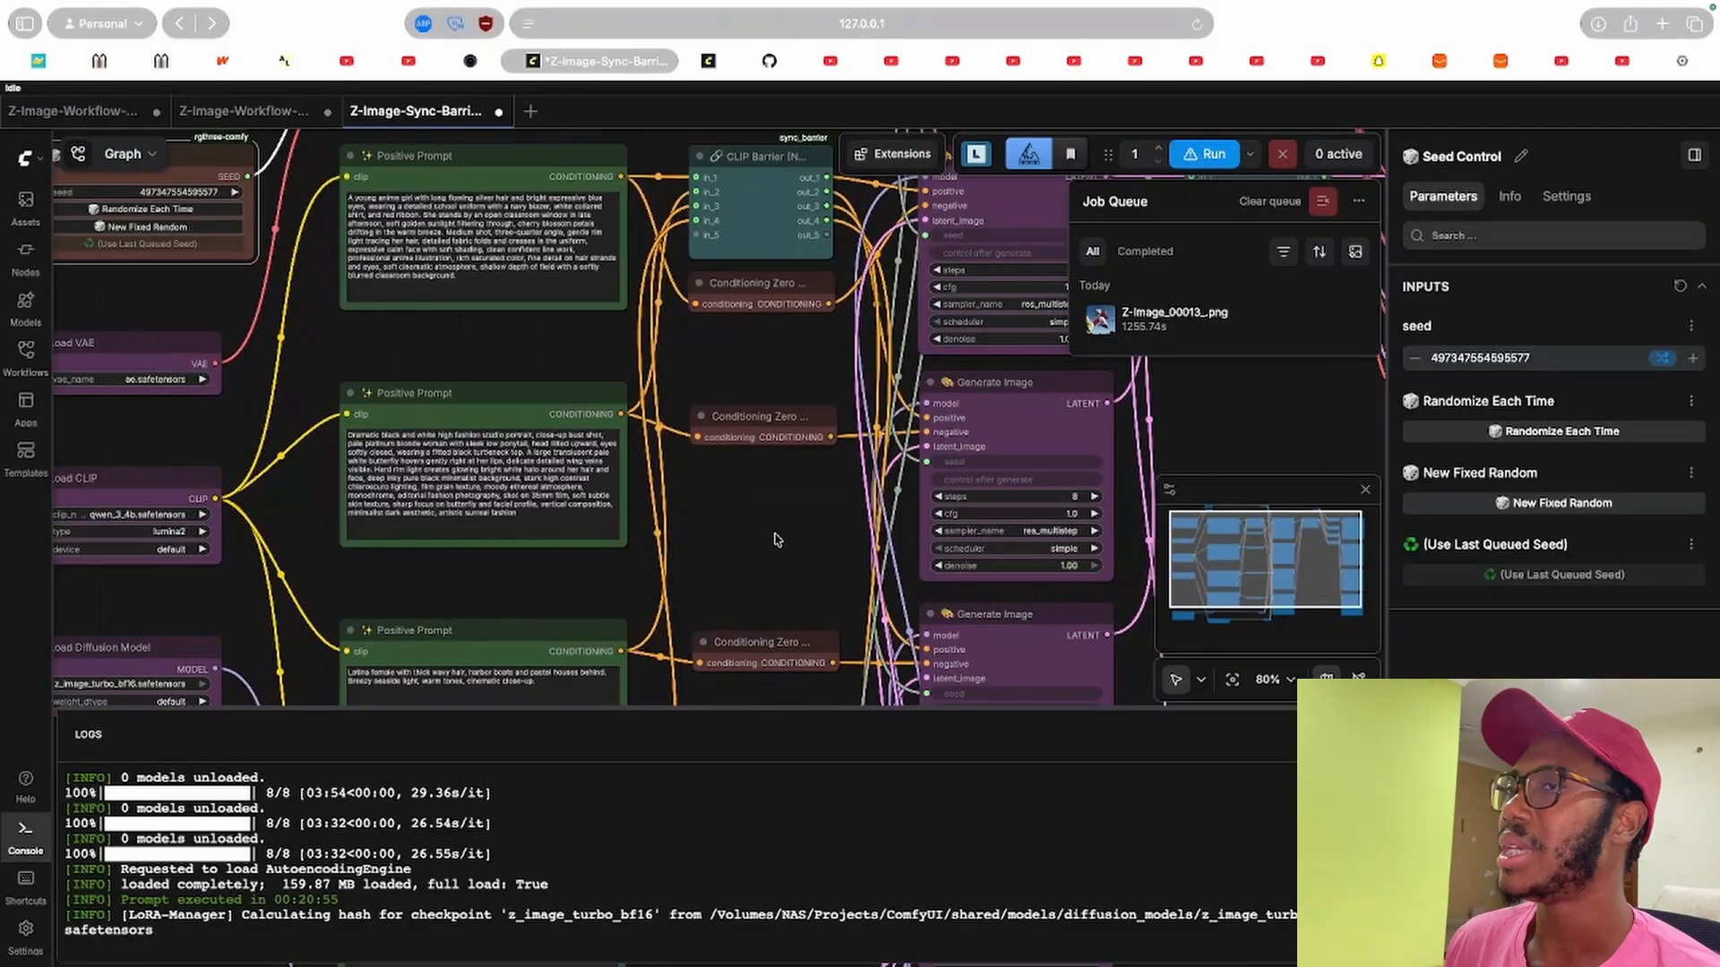
{"action": "left_click_drag", "start_coordinate": [772, 539], "coordinate": [1069, 649]}
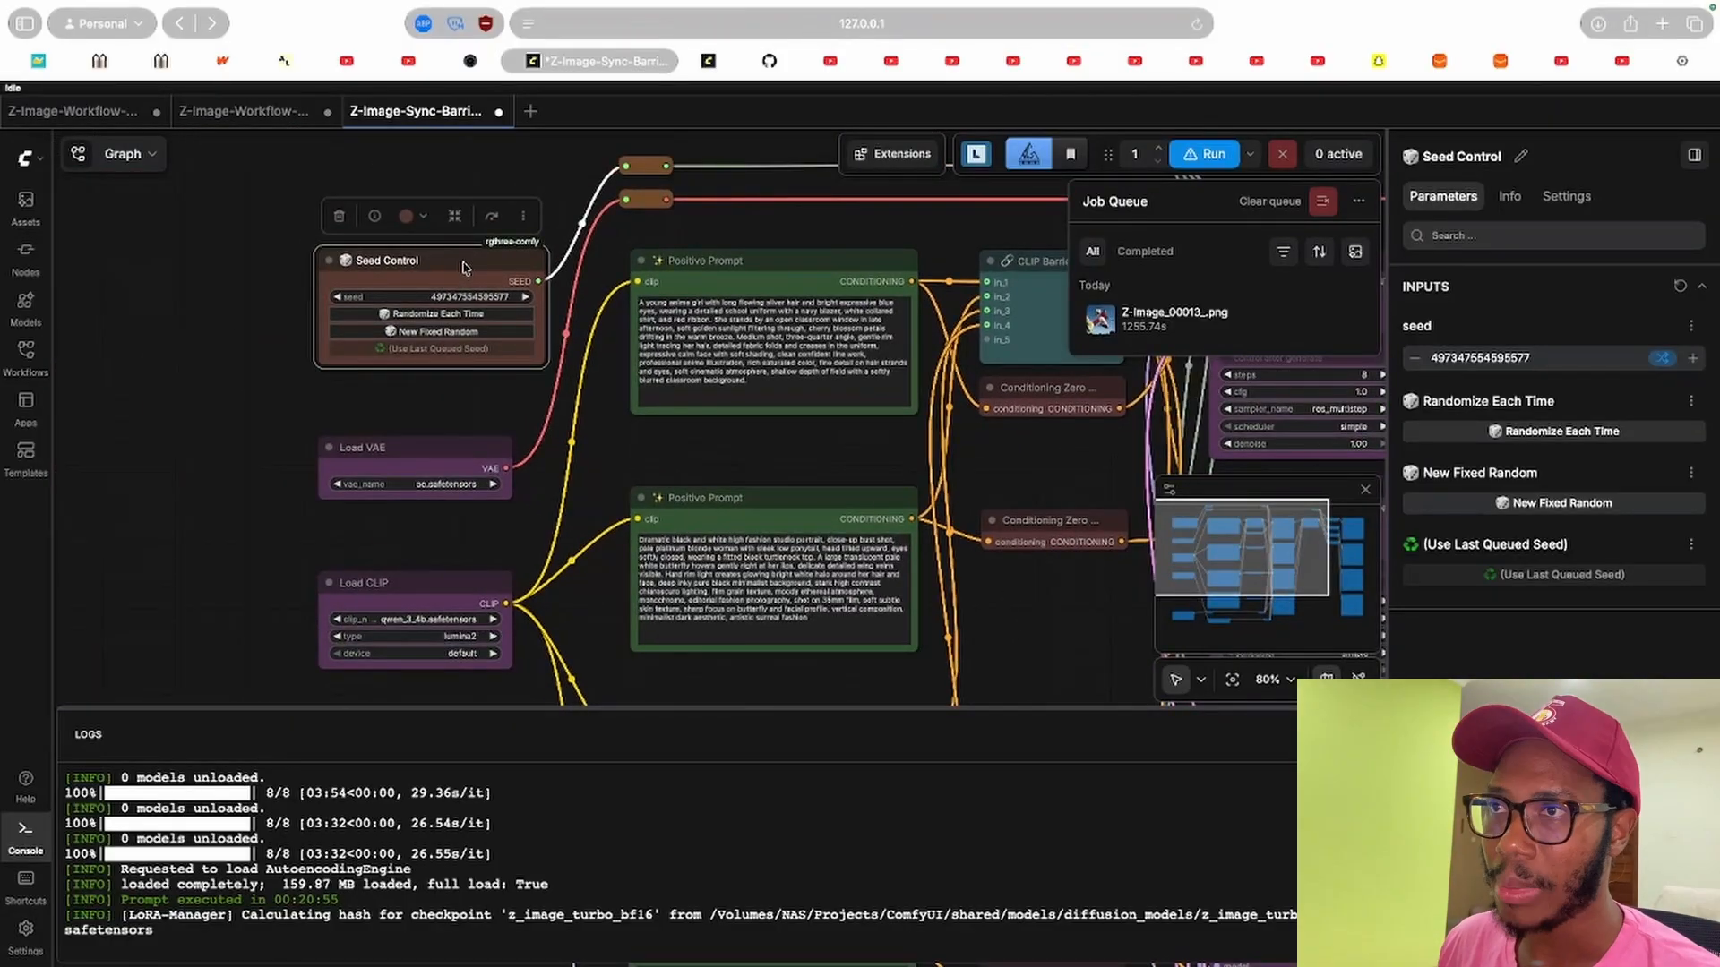
{"action": "left_click_drag", "start_coordinate": [1051, 486], "coordinate": [688, 485]}
{"action": "scroll", "coordinate": [722, 634], "scroll_direction": "down", "scroll_amount": 5}
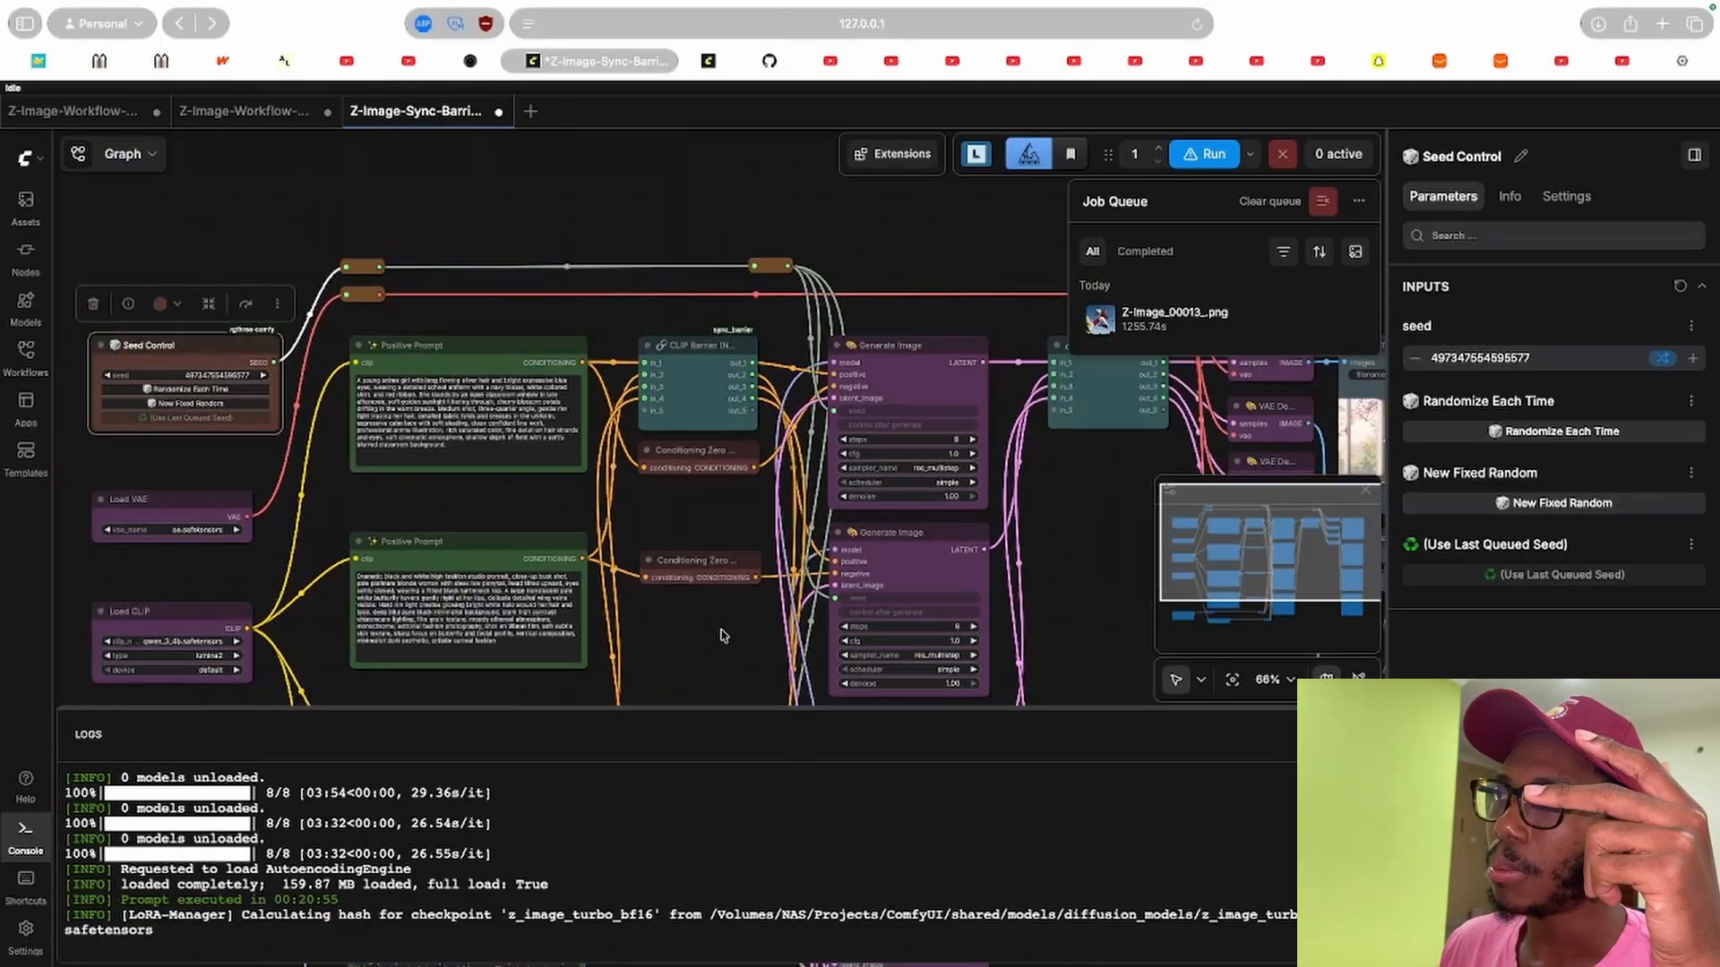
{"action": "left_click_drag", "start_coordinate": [717, 638], "coordinate": [689, 245]}
{"action": "scroll", "coordinate": [811, 512], "scroll_direction": "up", "scroll_amount": 5}
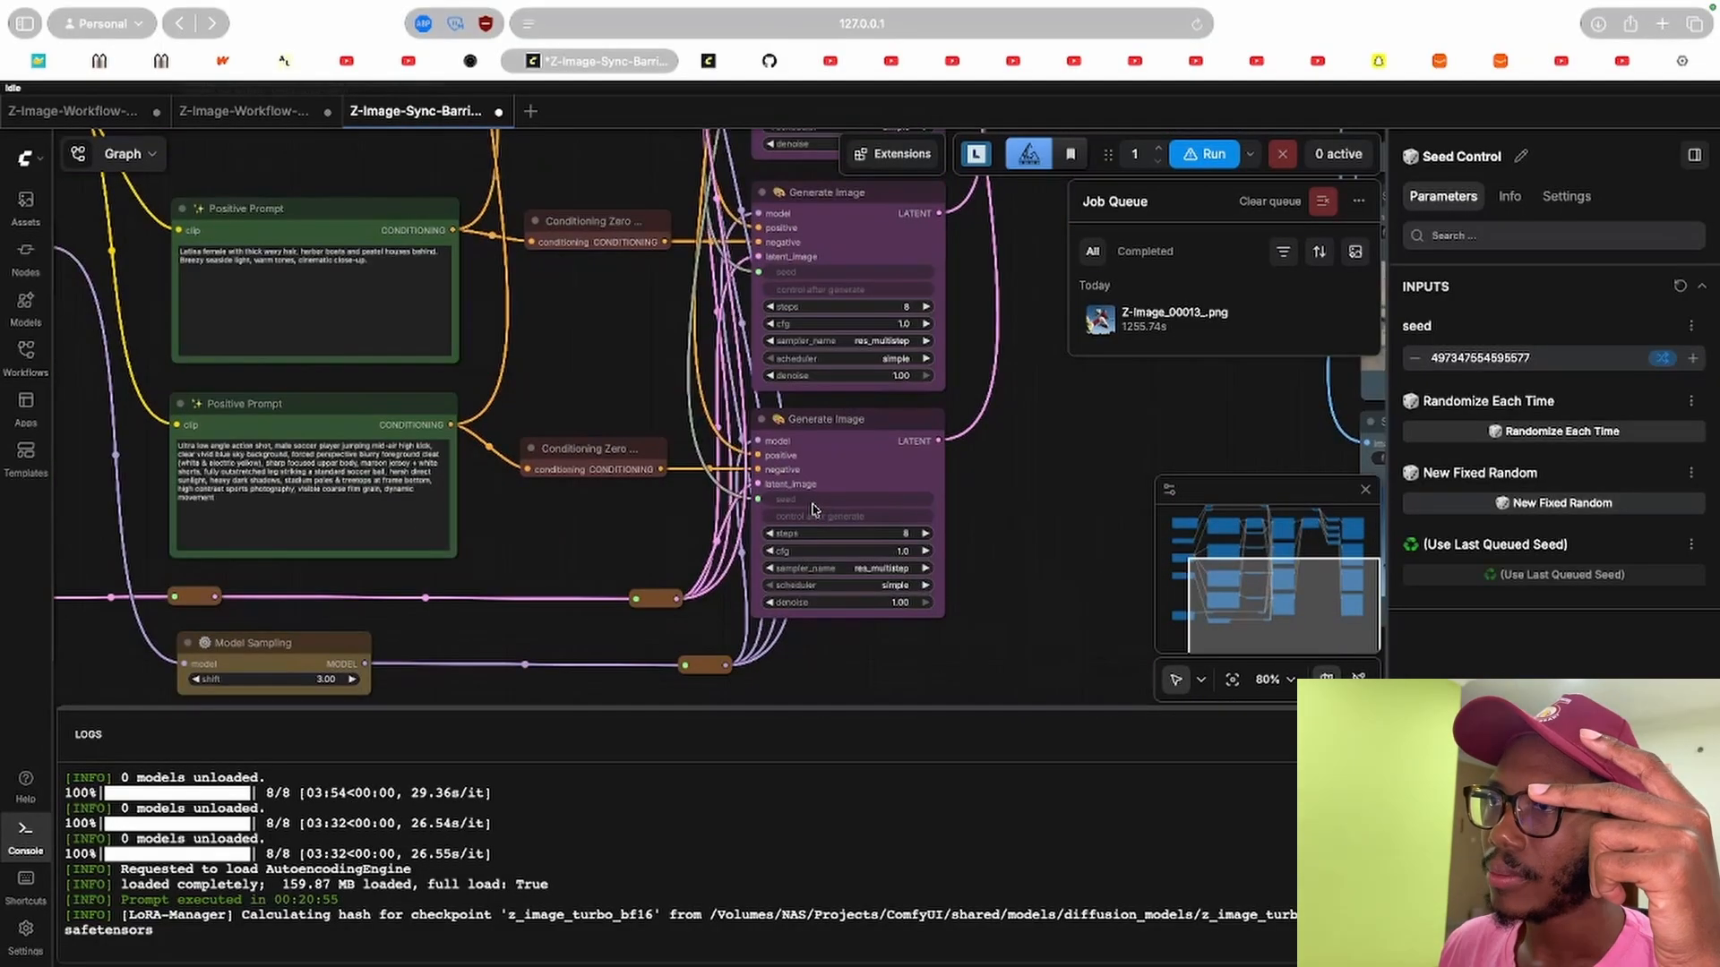
{"action": "scroll", "coordinate": [532, 363], "scroll_direction": "left", "scroll_amount": 5}
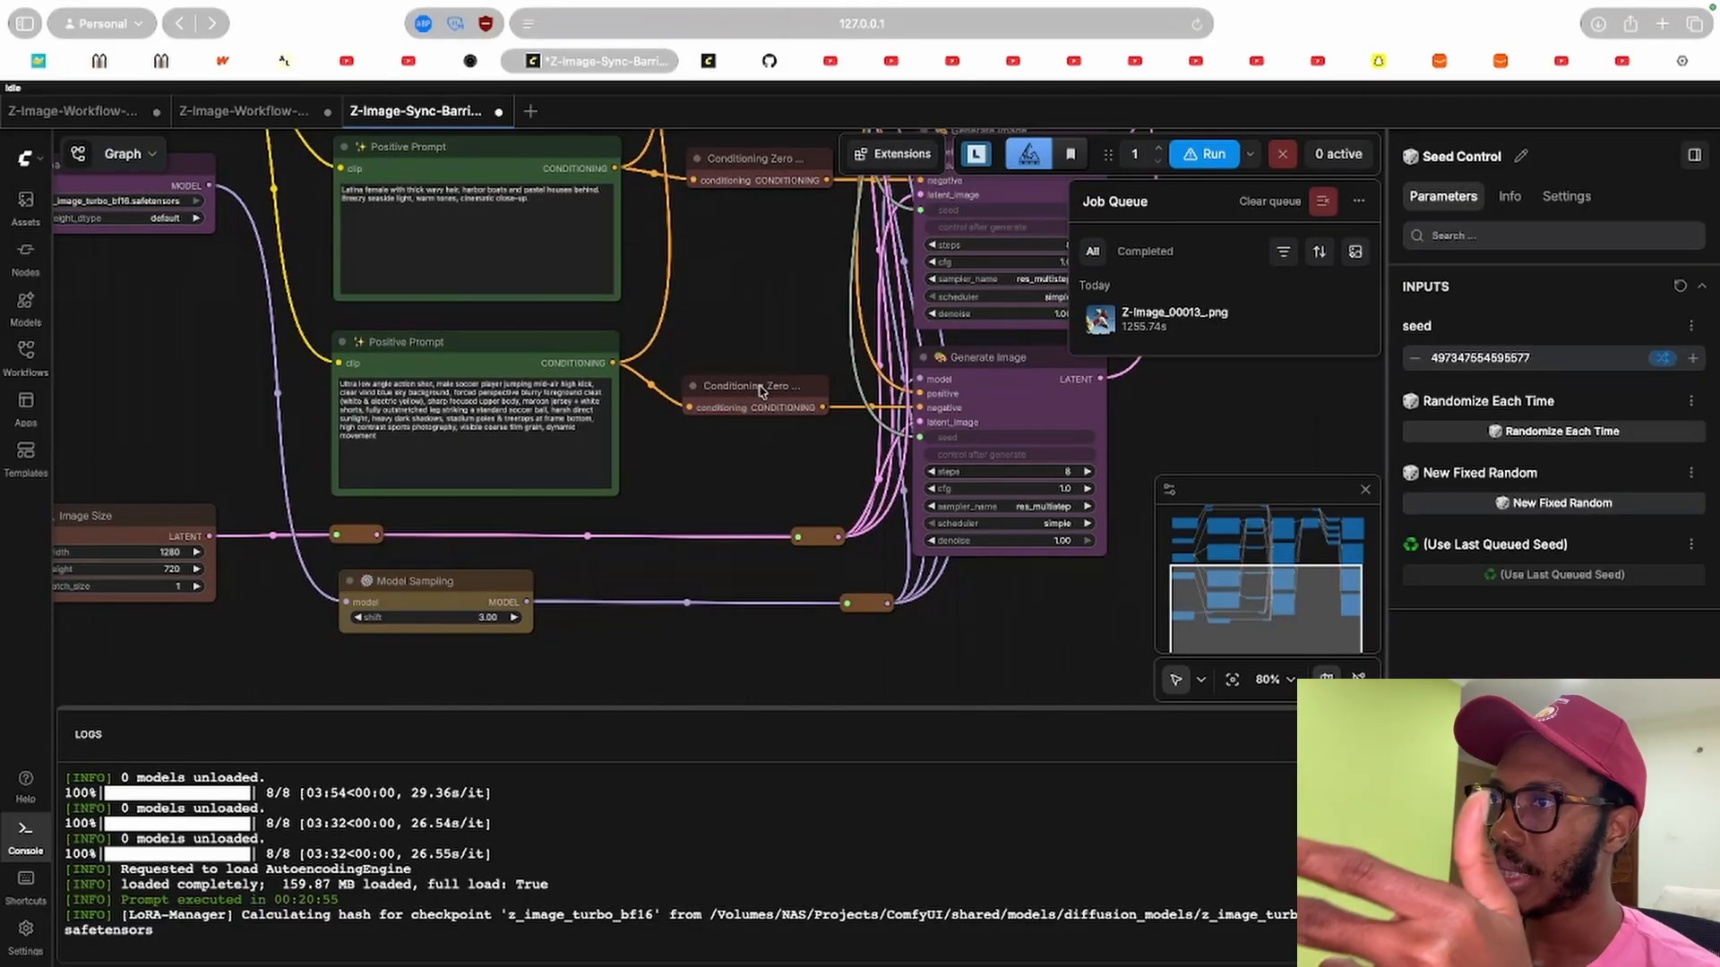
{"action": "scroll", "coordinate": [811, 468], "scroll_direction": "right", "scroll_amount": 5}
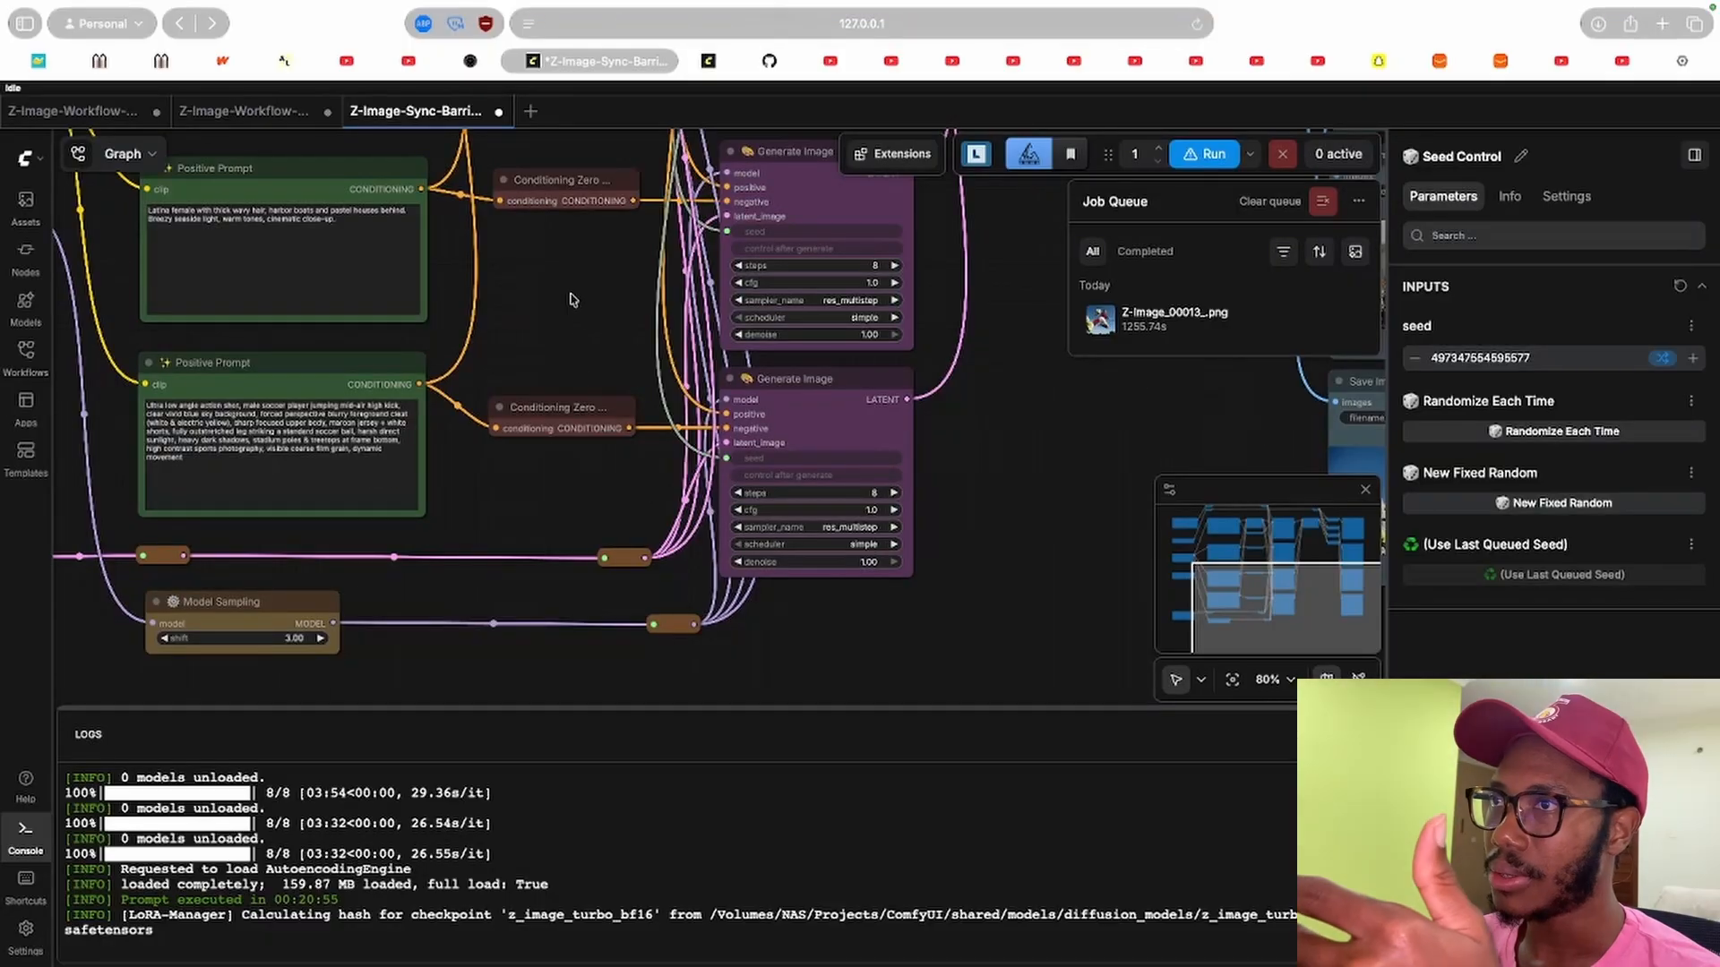
{"action": "scroll", "coordinate": [574, 300], "scroll_direction": "up", "scroll_amount": 10}
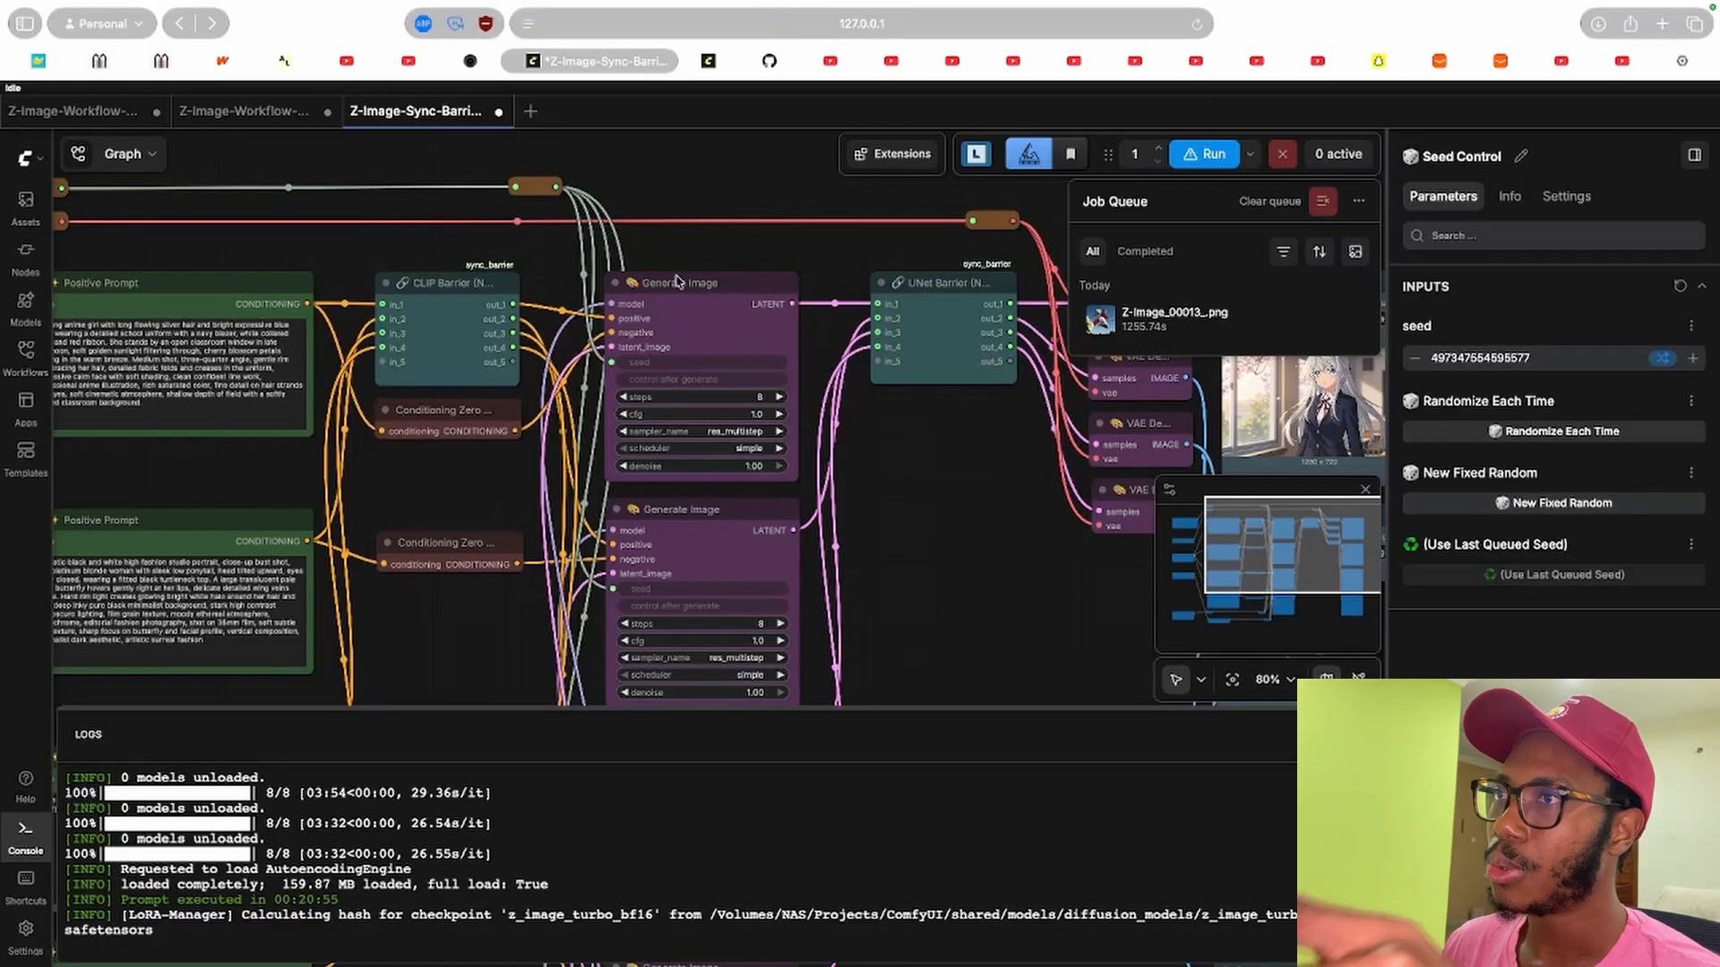
Trace the UNet Barrier through the VAE Decode and Save Image nodes, then switch to the GitHub repository tab.
{"action": "left_click_drag", "start_coordinate": [1011, 538], "coordinate": [464, 485]}
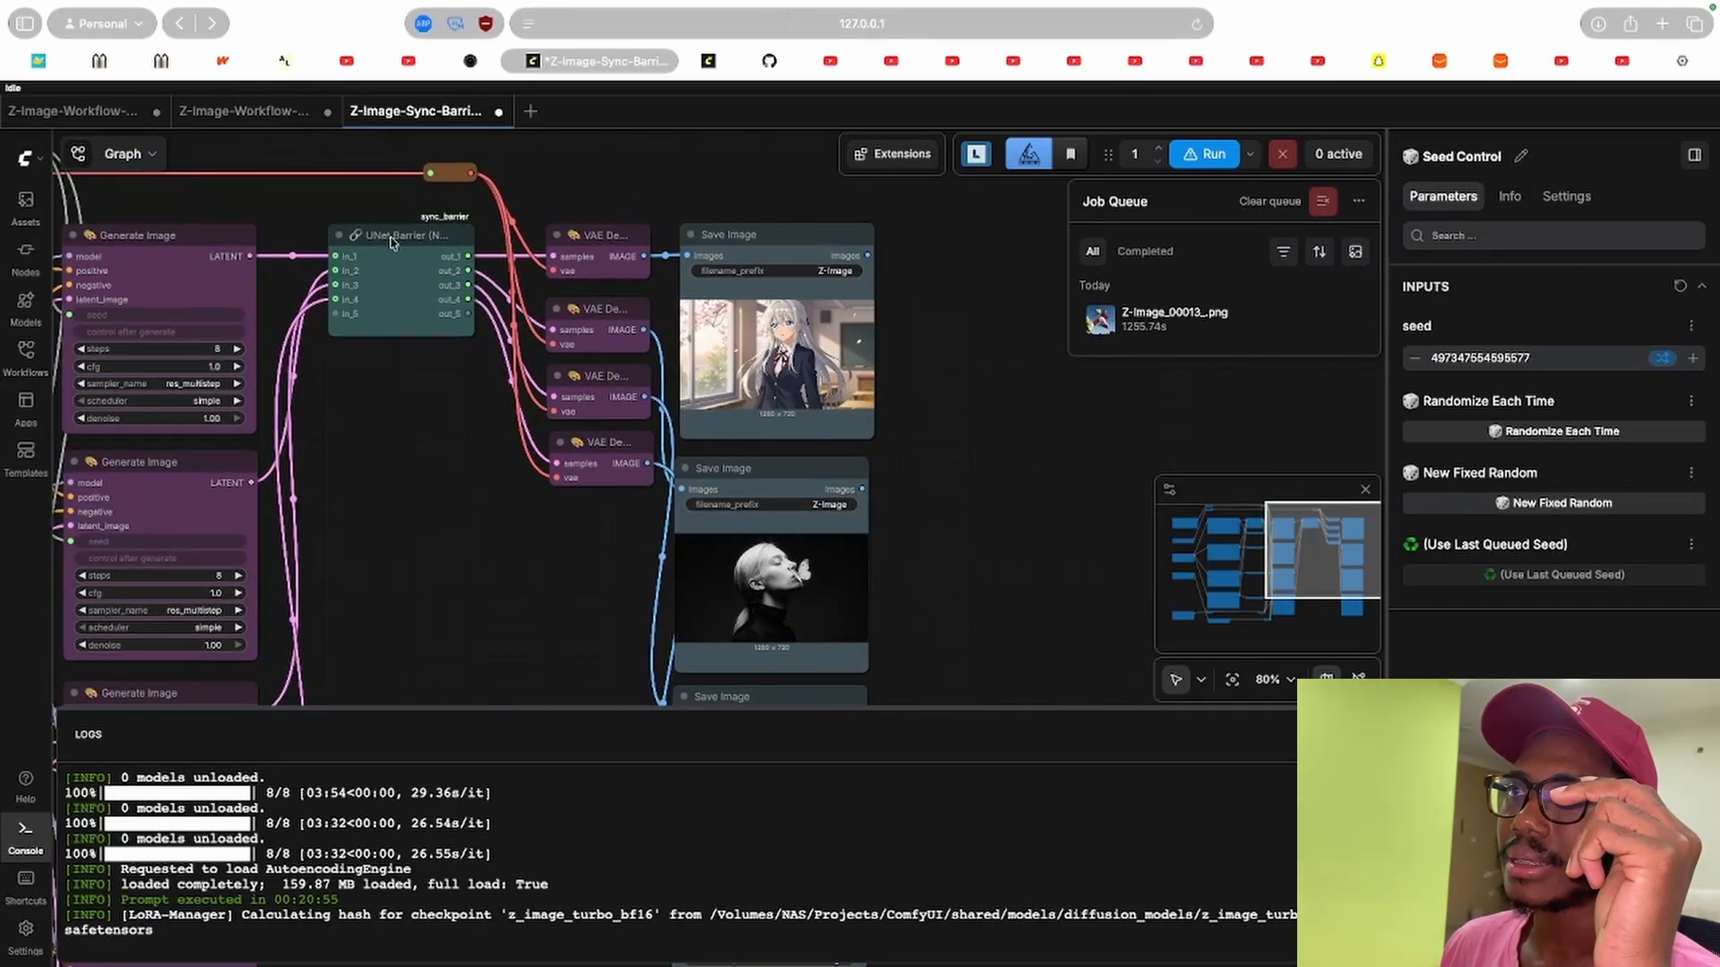
{"action": "left_click_drag", "start_coordinate": [402, 415], "coordinate": [509, 400]}
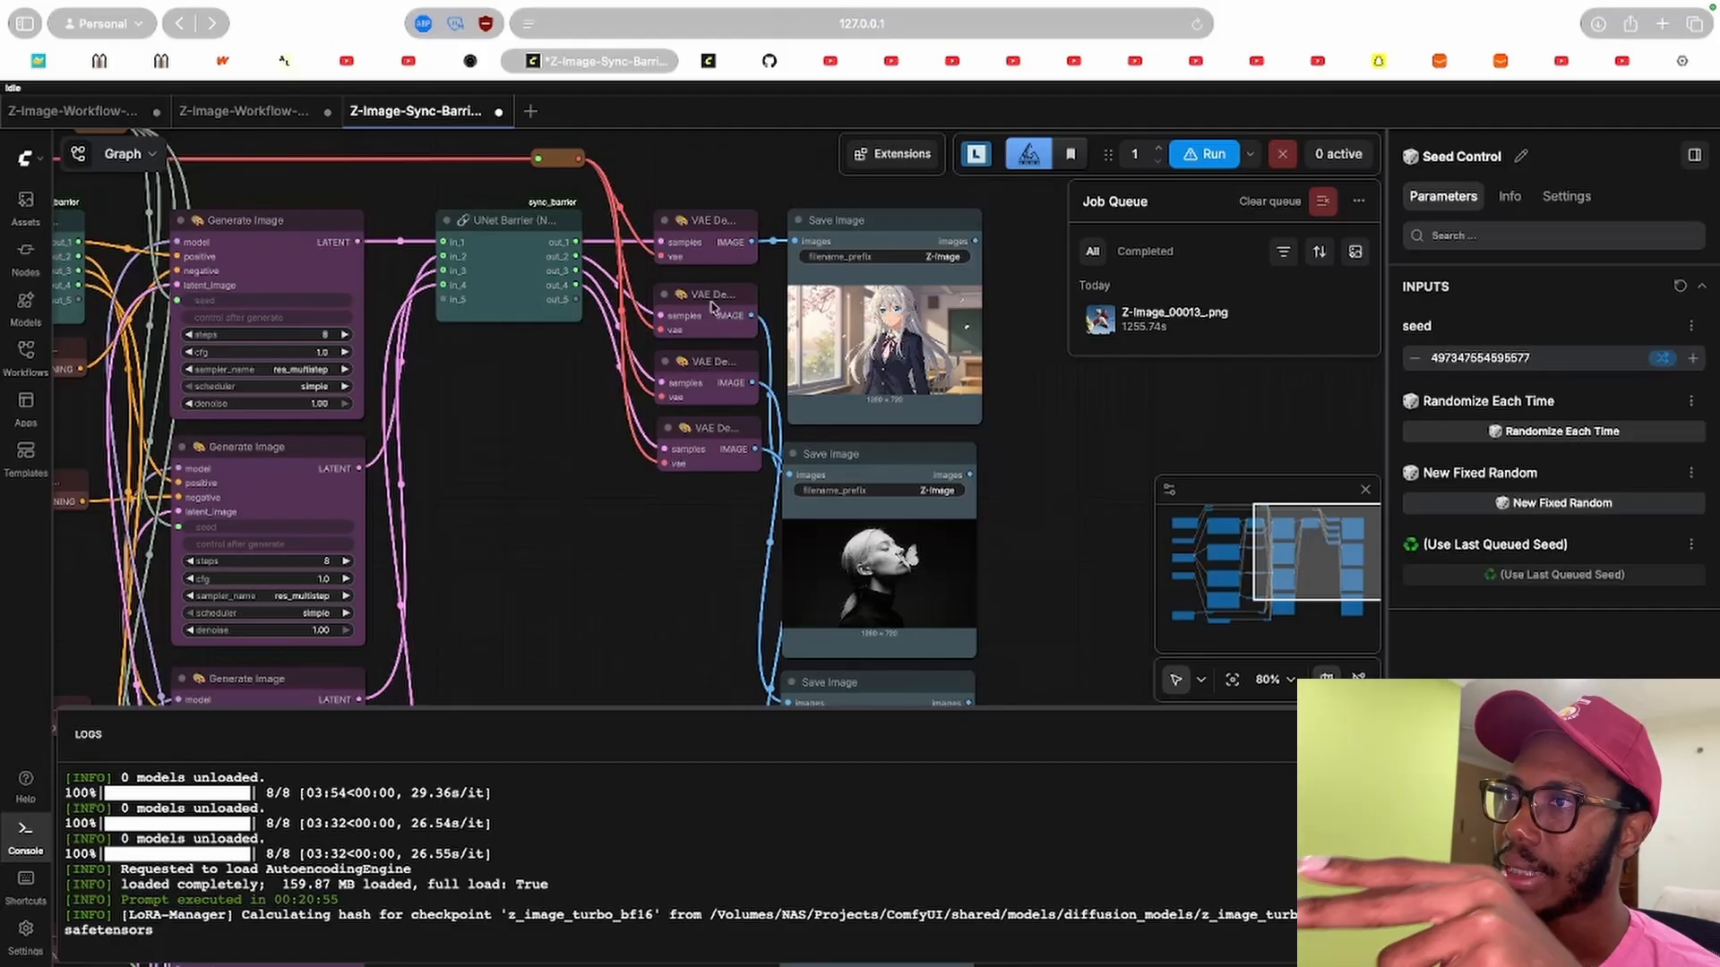
{"action": "left_click_drag", "start_coordinate": [689, 572], "coordinate": [417, 309]}
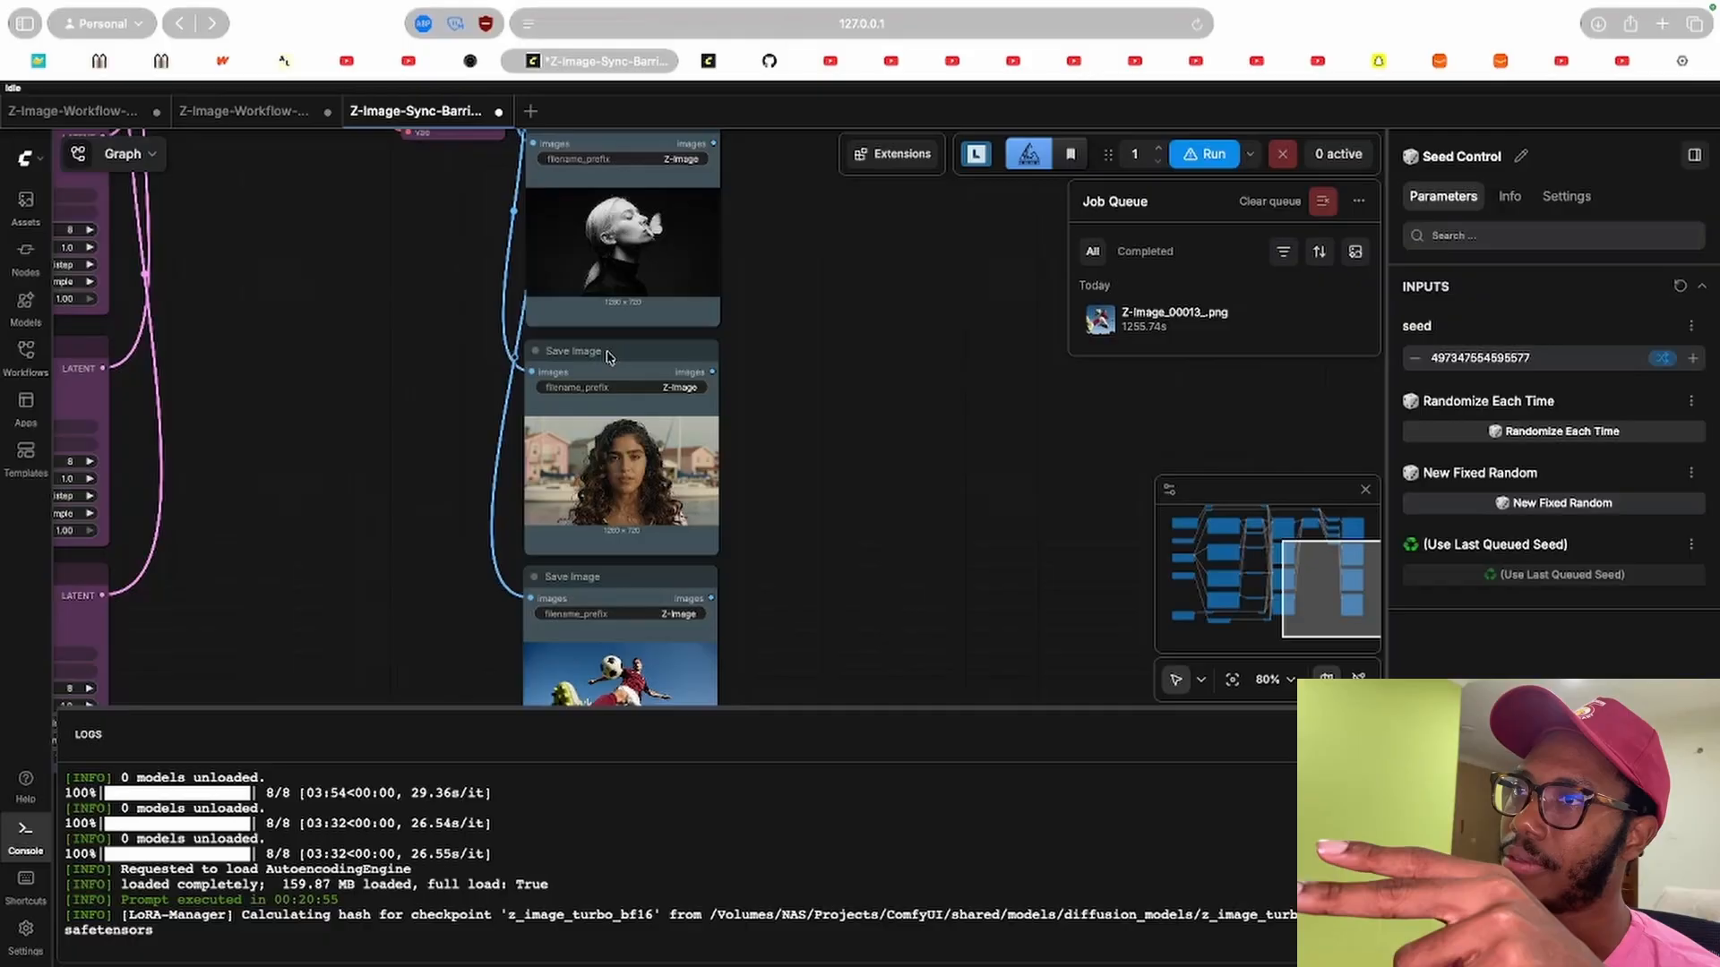
{"action": "left_click_drag", "start_coordinate": [333, 411], "coordinate": [473, 212]}
{"action": "scroll", "coordinate": [526, 445], "scroll_direction": "down", "scroll_amount": 5}
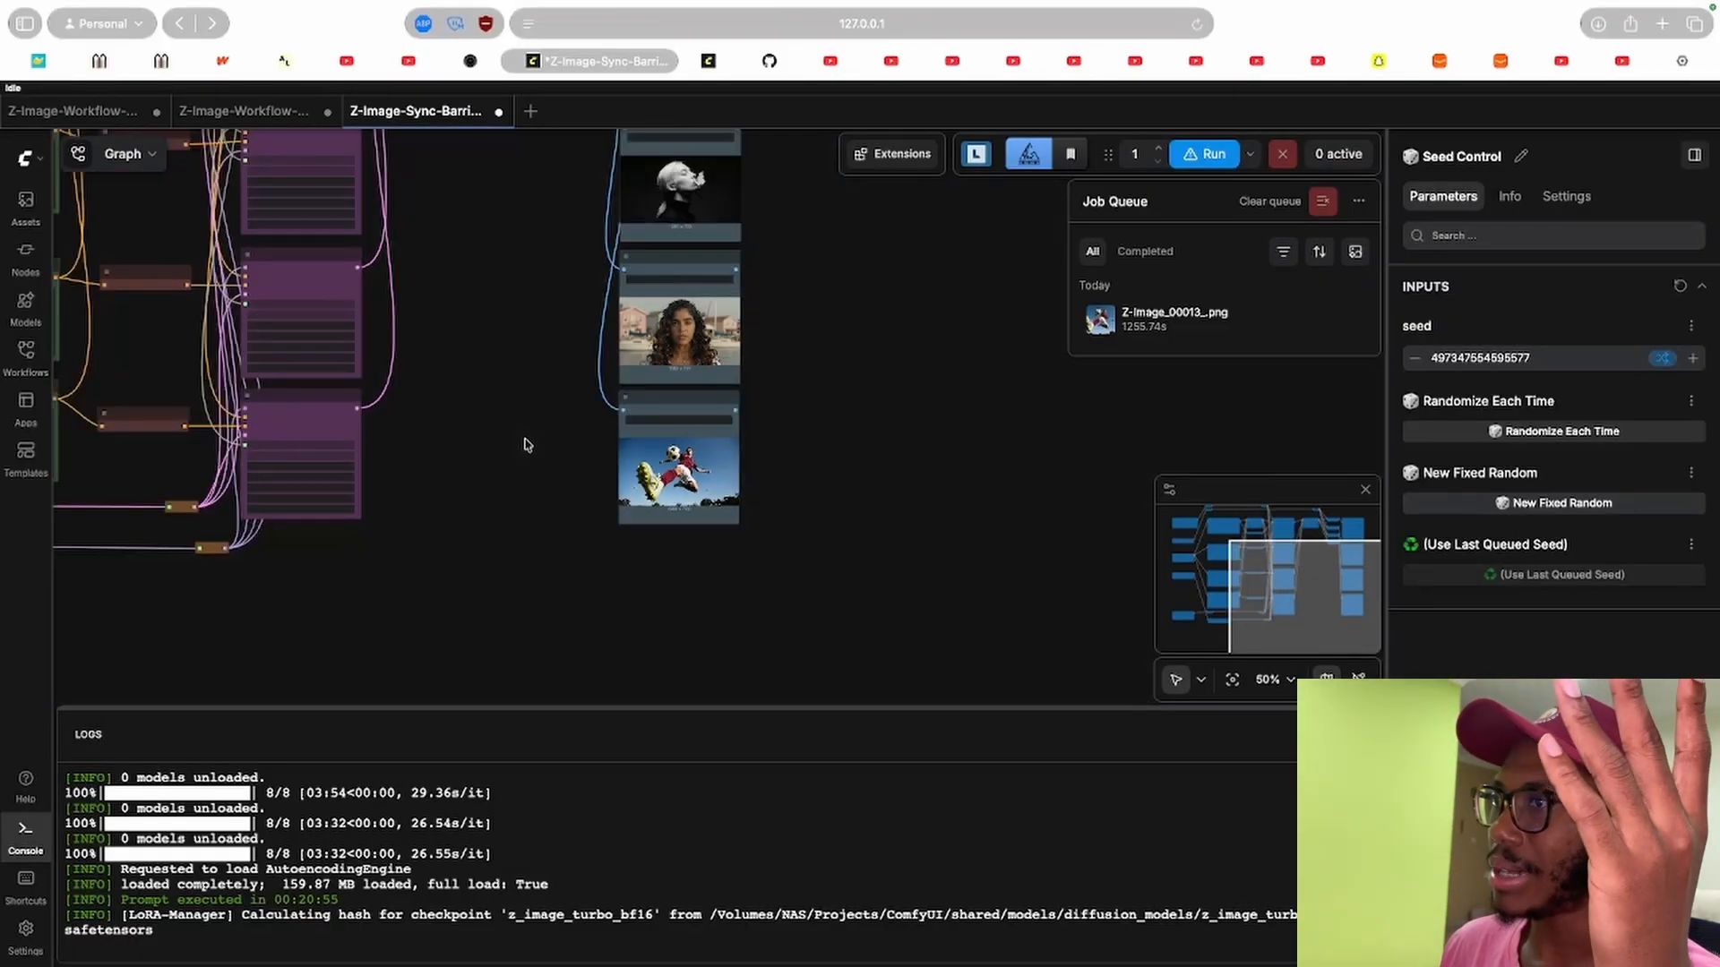
{"action": "scroll", "coordinate": [526, 445], "scroll_direction": "down", "scroll_amount": 1}
{"action": "left_click_drag", "start_coordinate": [598, 541], "coordinate": [670, 532]}
{"action": "left_click_drag", "start_coordinate": [575, 297], "coordinate": [622, 546]}
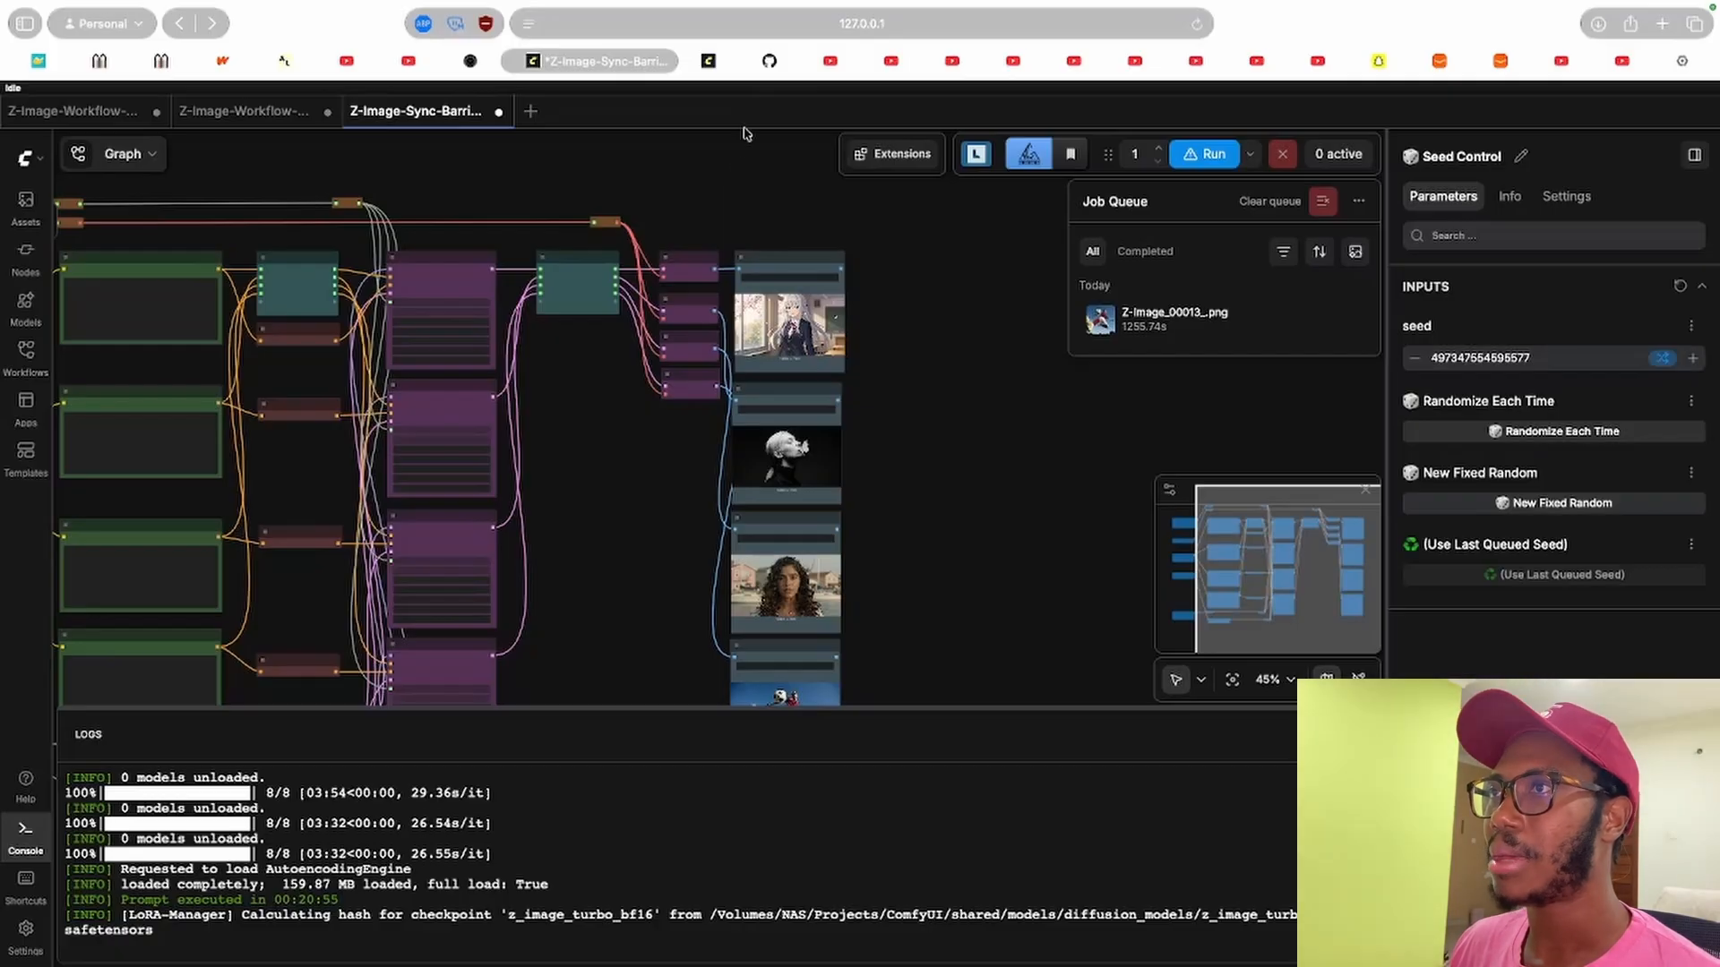
{"action": "left_click", "coordinate": [770, 63]}
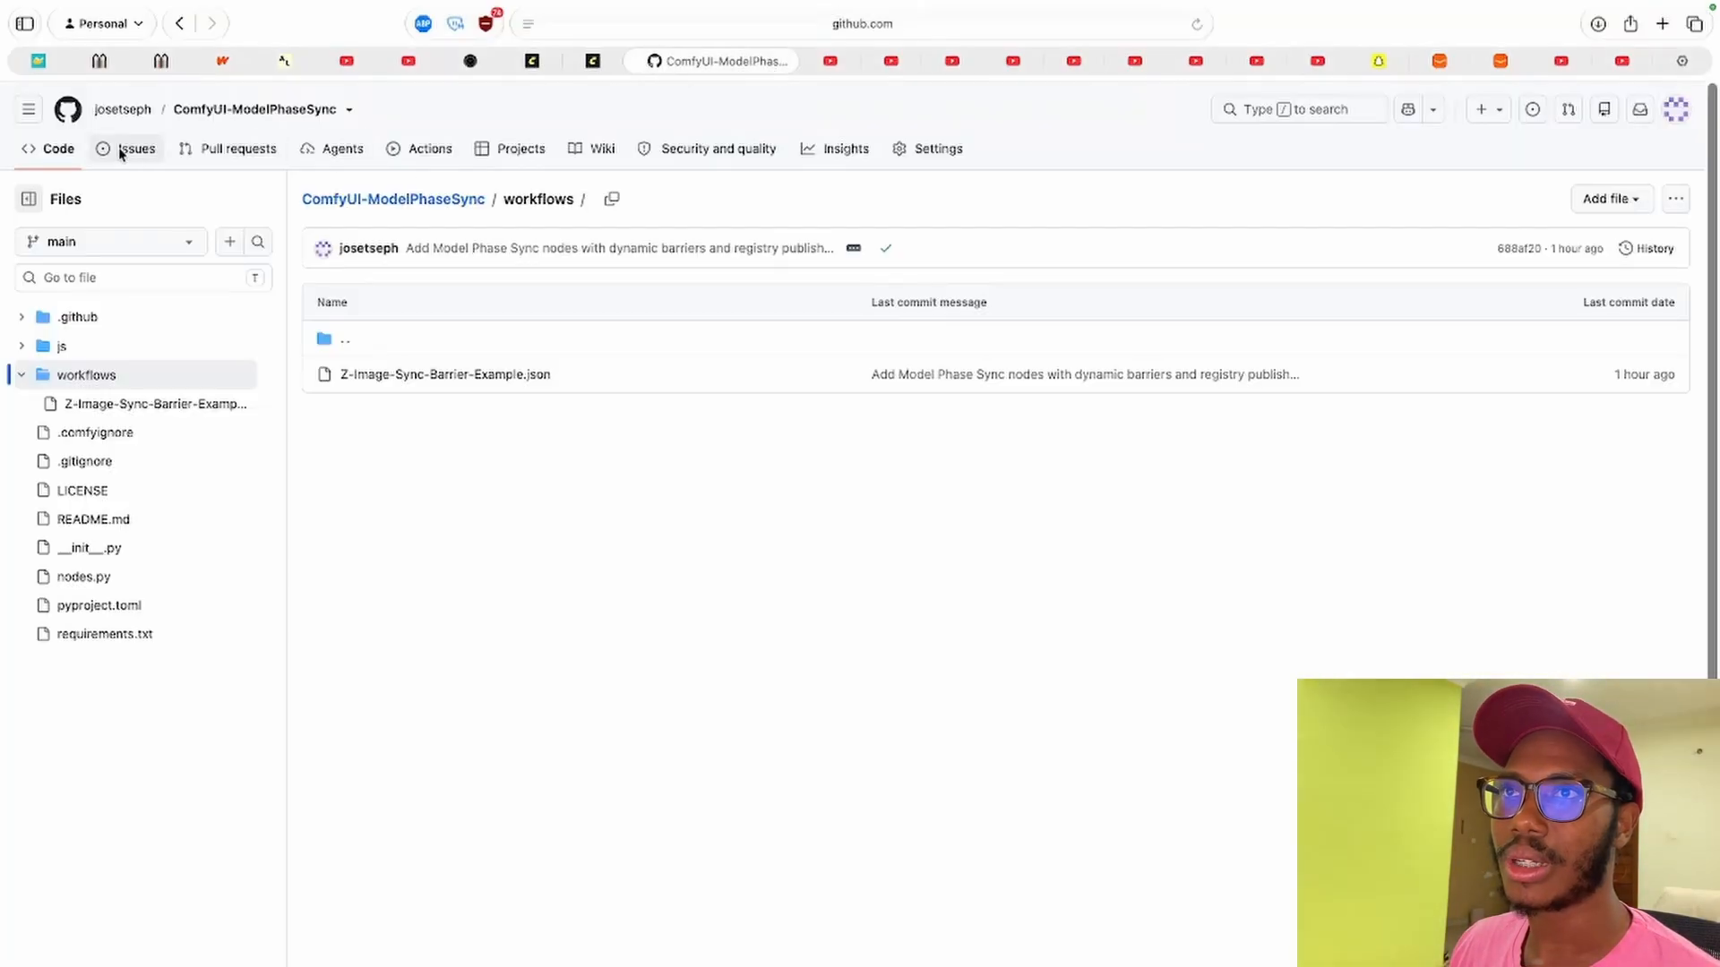